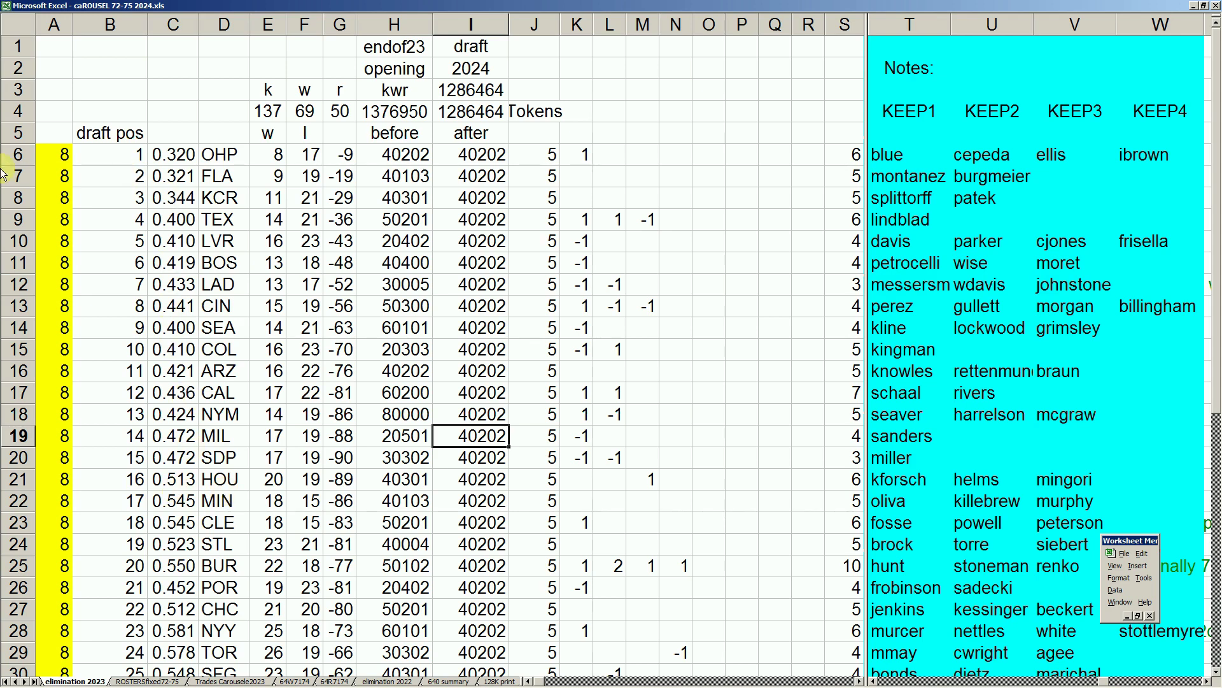
Review the teams' codes in the "after" column of the elimination 2023 sheet, down to row 37
left_click(464, 623)
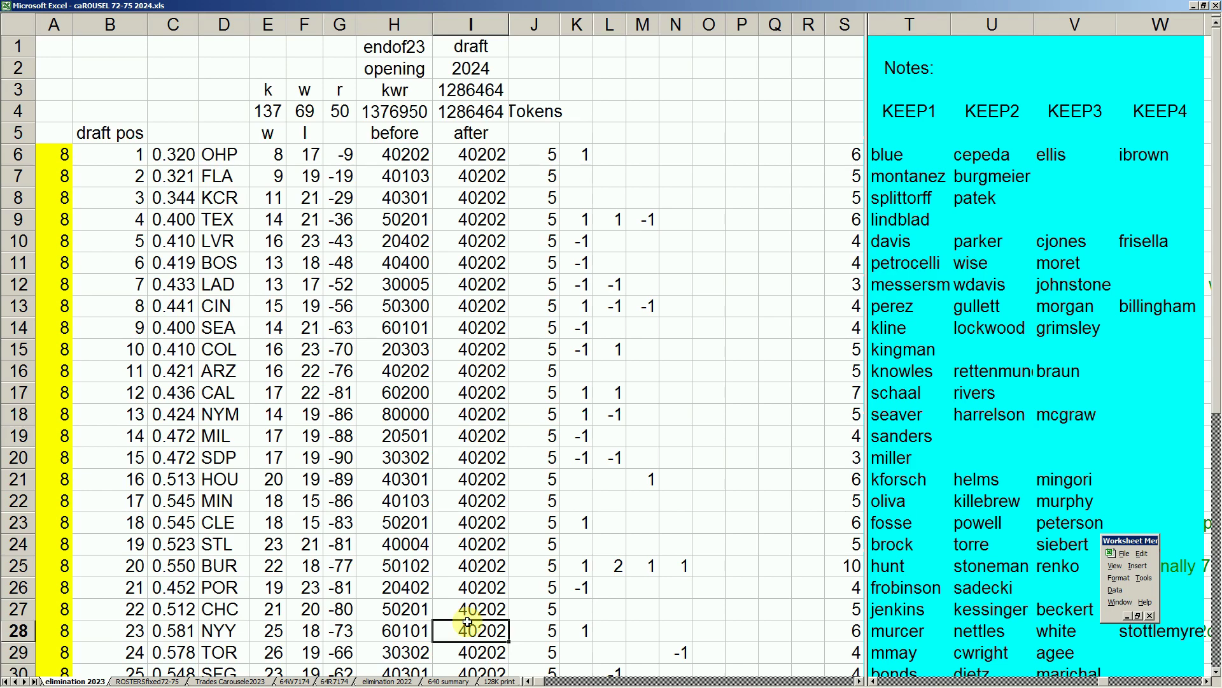
scroll(478, 624, "down", 2)
scroll(479, 624, "down", 1)
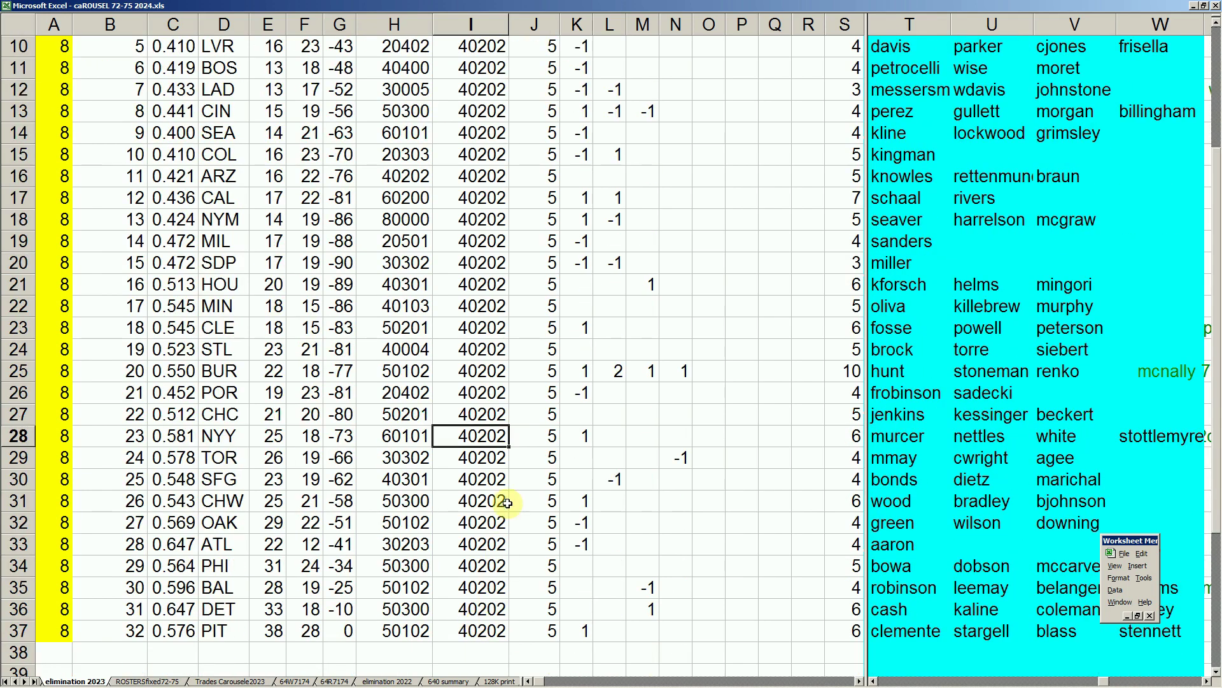
left_click_drag(494, 631, 494, 253)
left_click(495, 250)
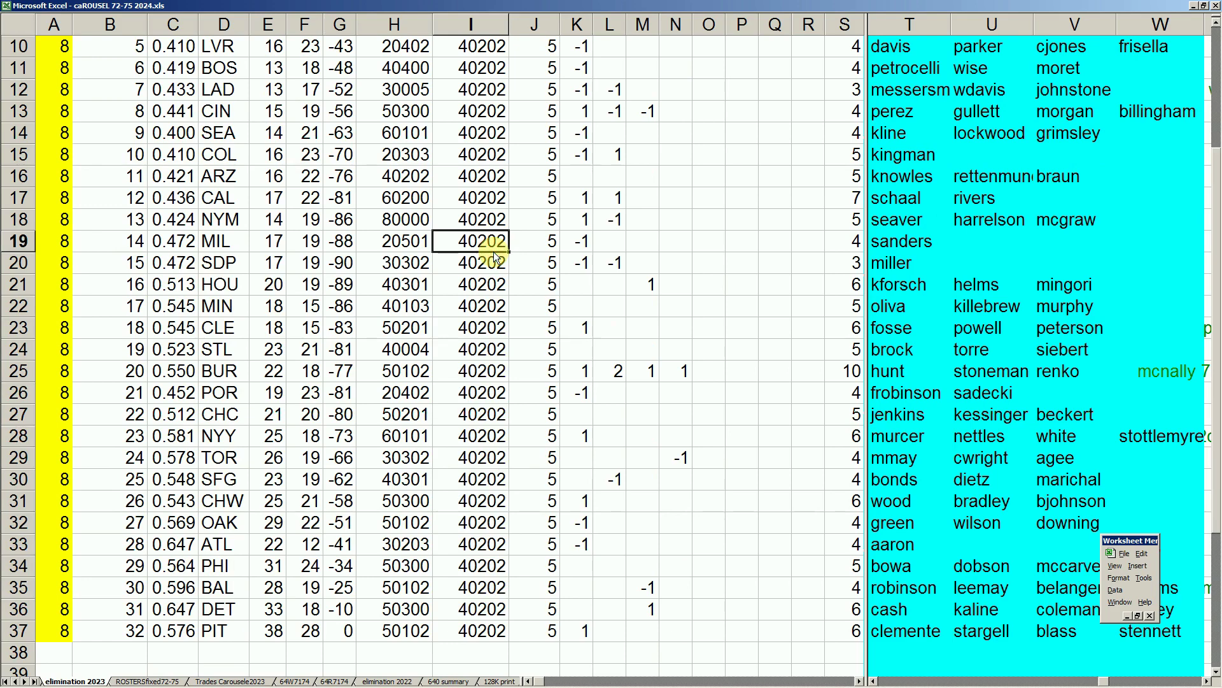
scroll(494, 251, "up", 2)
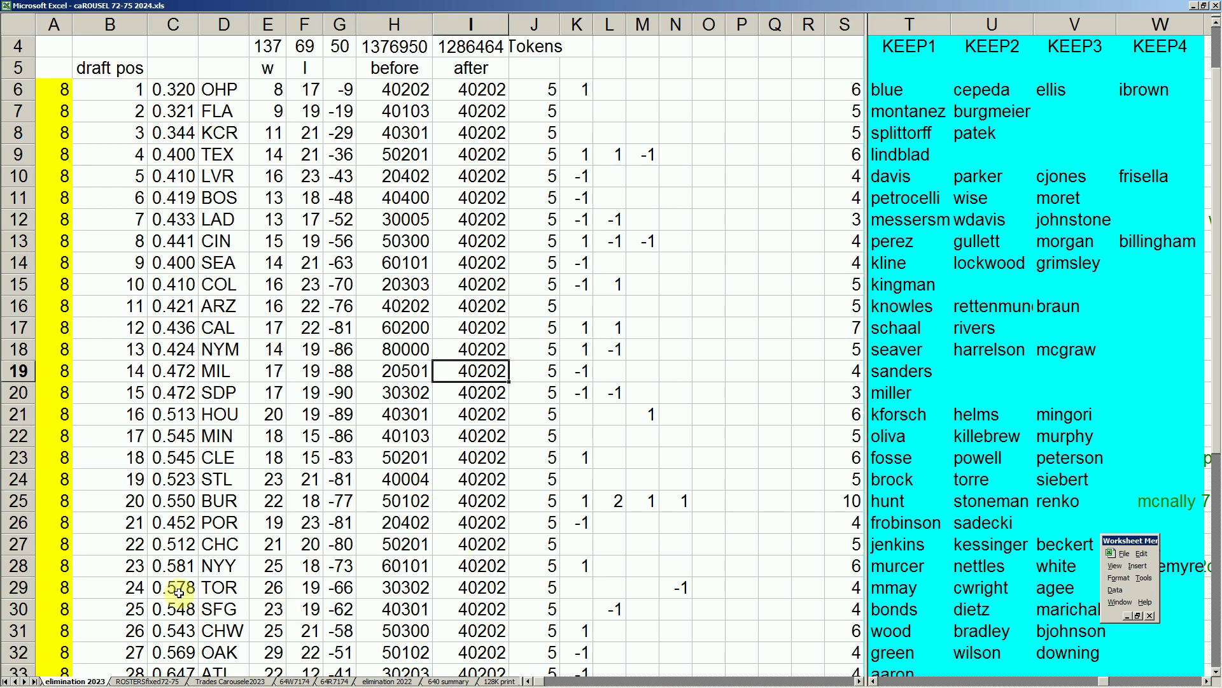
Highlight the rows of the teams drafting last, down to PIT in row 37, and select SFG's "before" code in H30
left_click(215, 566)
scroll(214, 566, "down", 2)
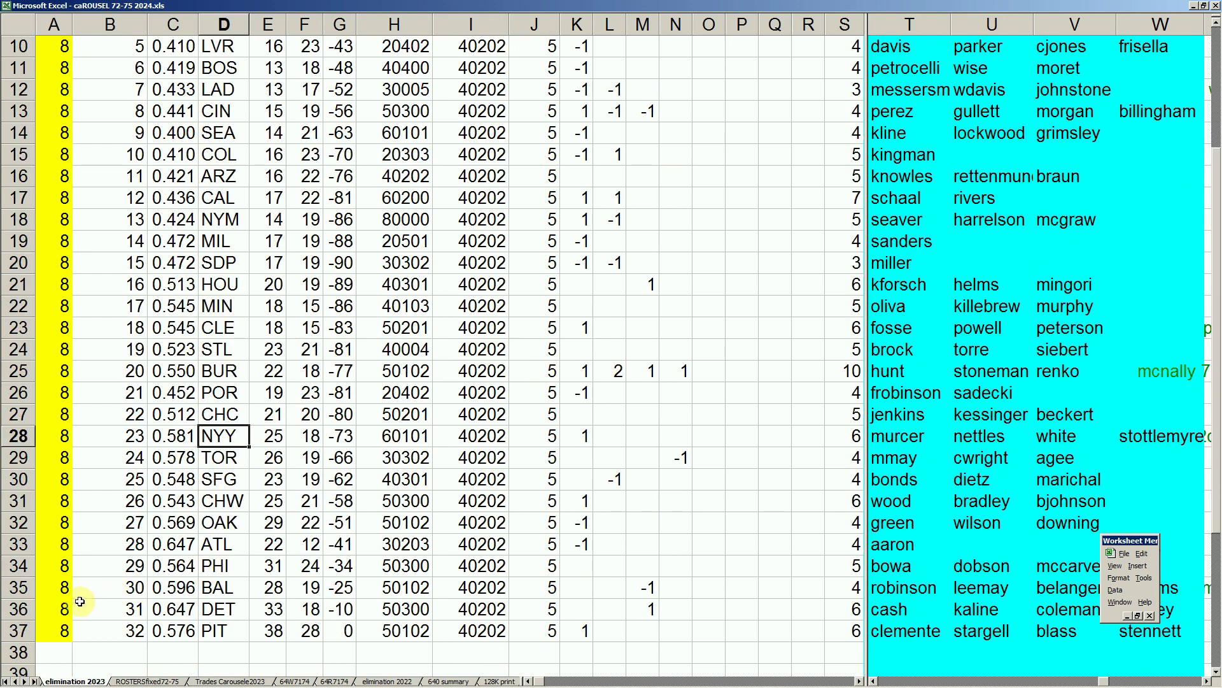
left_click_drag(24, 631, 69, 471)
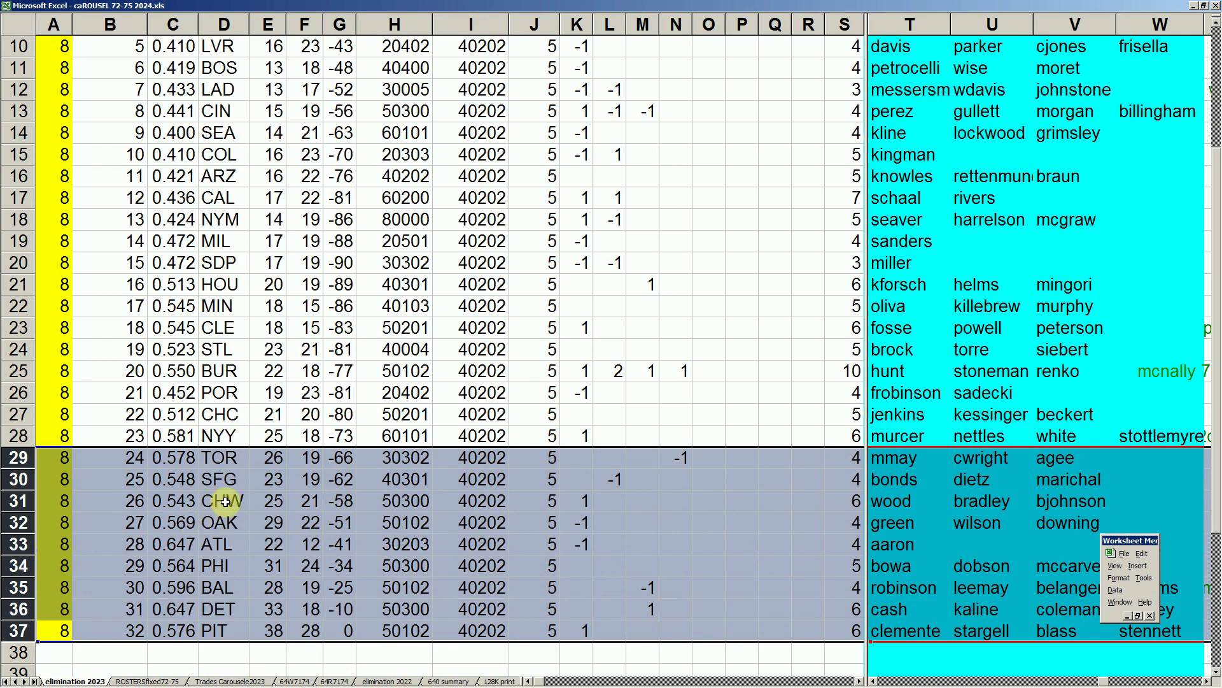
left_click_drag(19, 479, 26, 632)
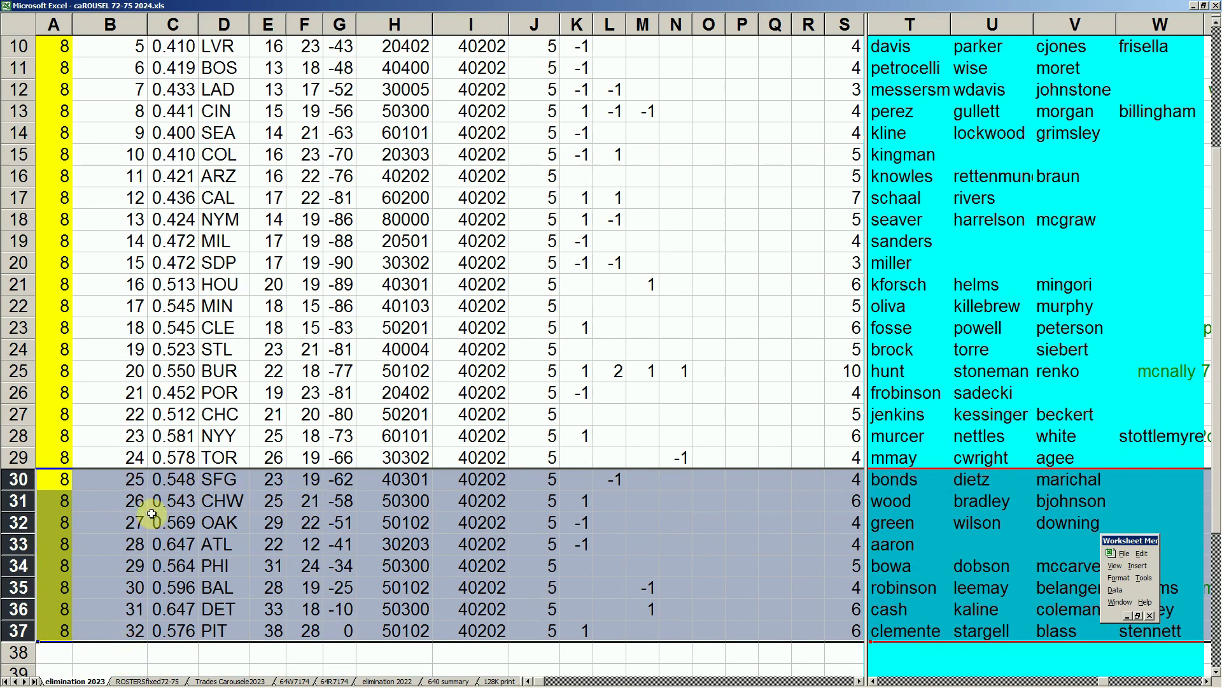
left_click(237, 479)
left_click(405, 482)
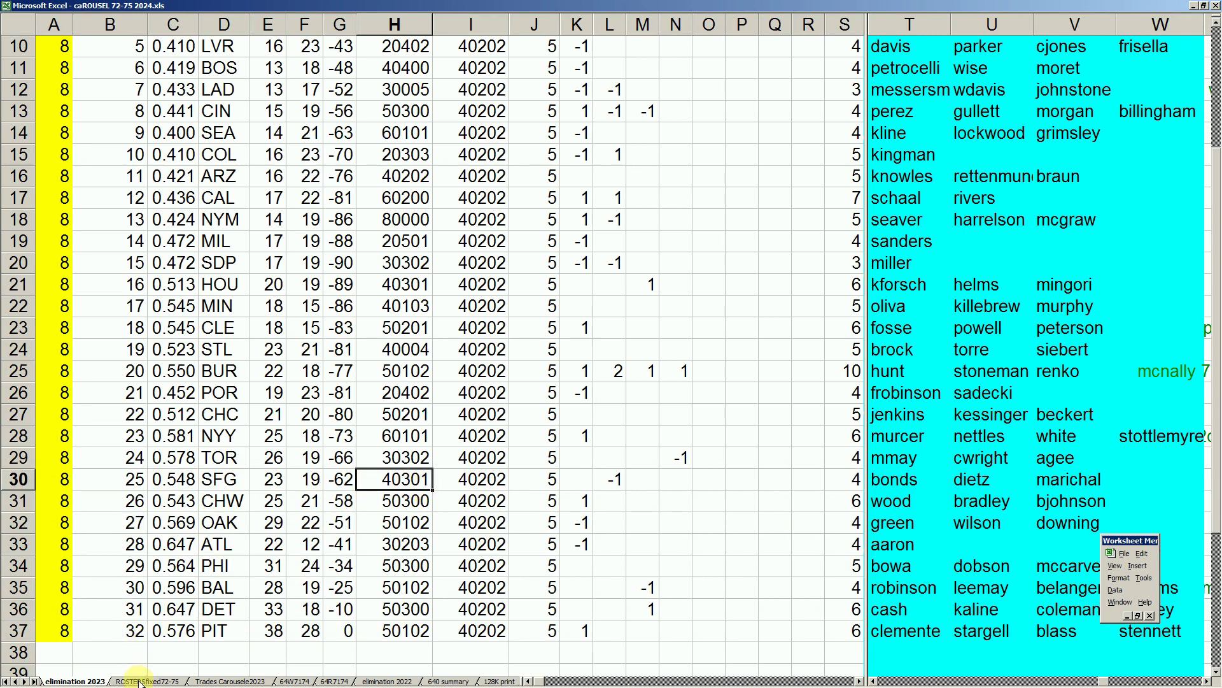
Find the San Francisco Giants roster on the ROSTERSendof2023 sheet
left_click(15, 682)
left_click(64, 681)
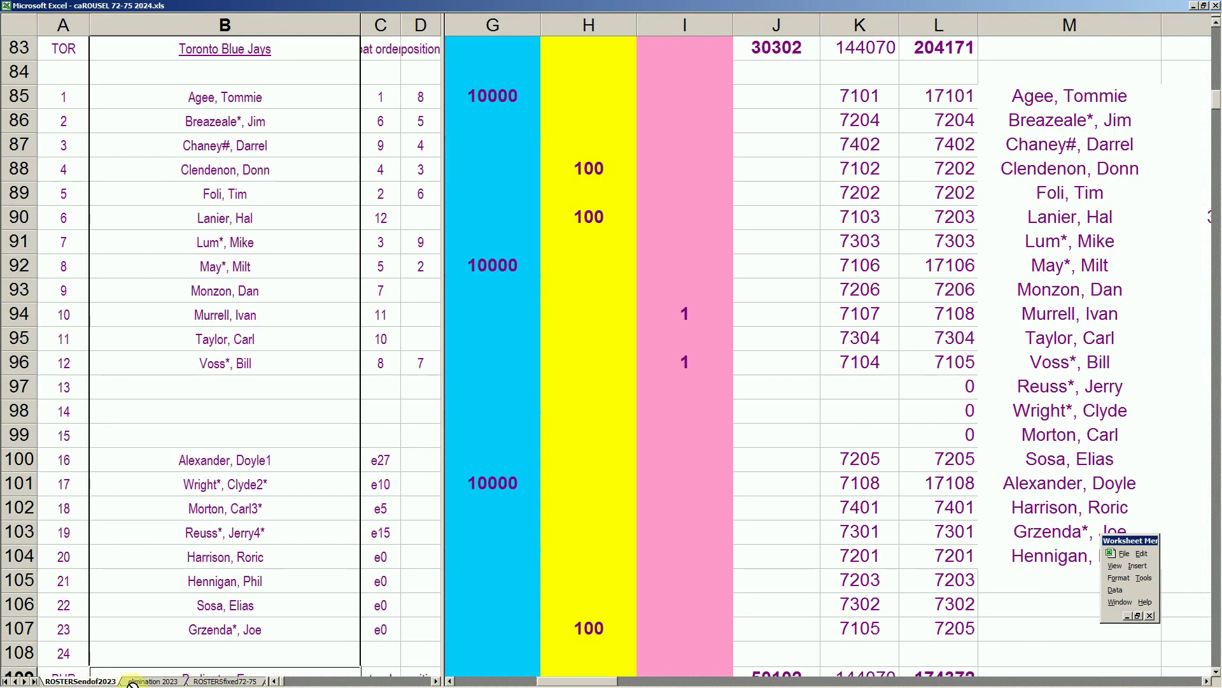
mouse_move(158, 683)
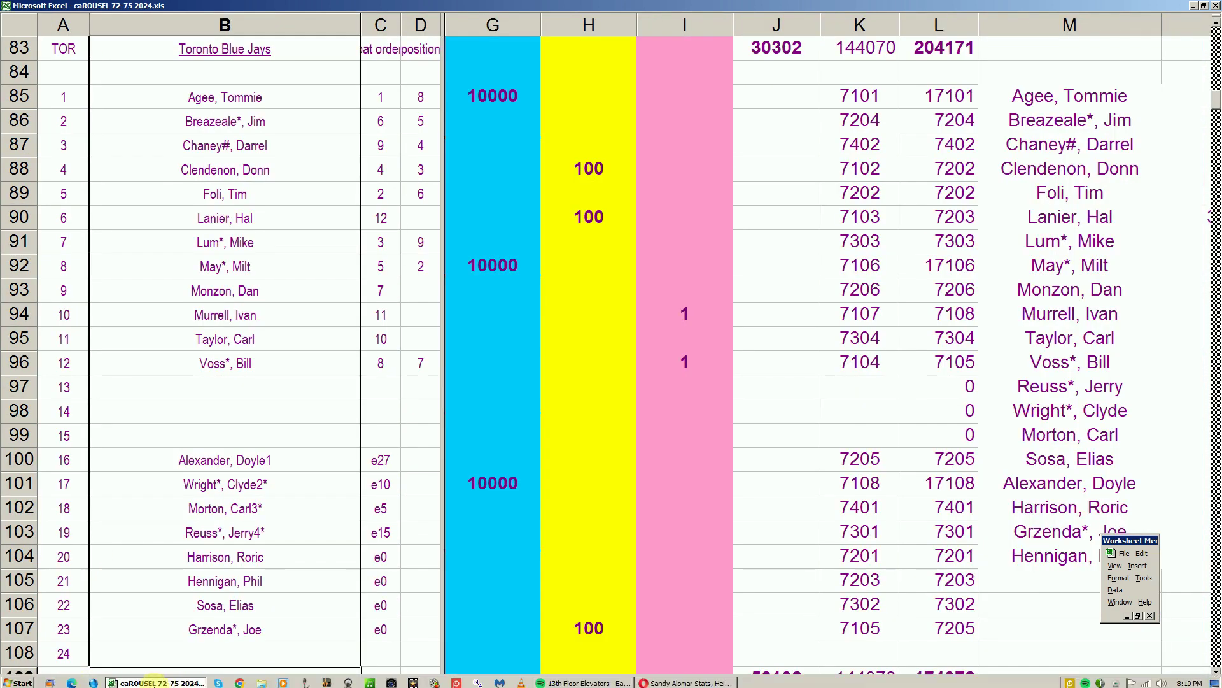
left_click(256, 509)
key("Page_Down")
key("Page_Down")
key("Page_Down")
key("Page_Down")
key("Page_Down")
key("Page_Down")
key("Page_Down")
key("Page_Down")
key("Page_Down")
key("Page_Down")
key("Page_Down")
key("Page_Down")
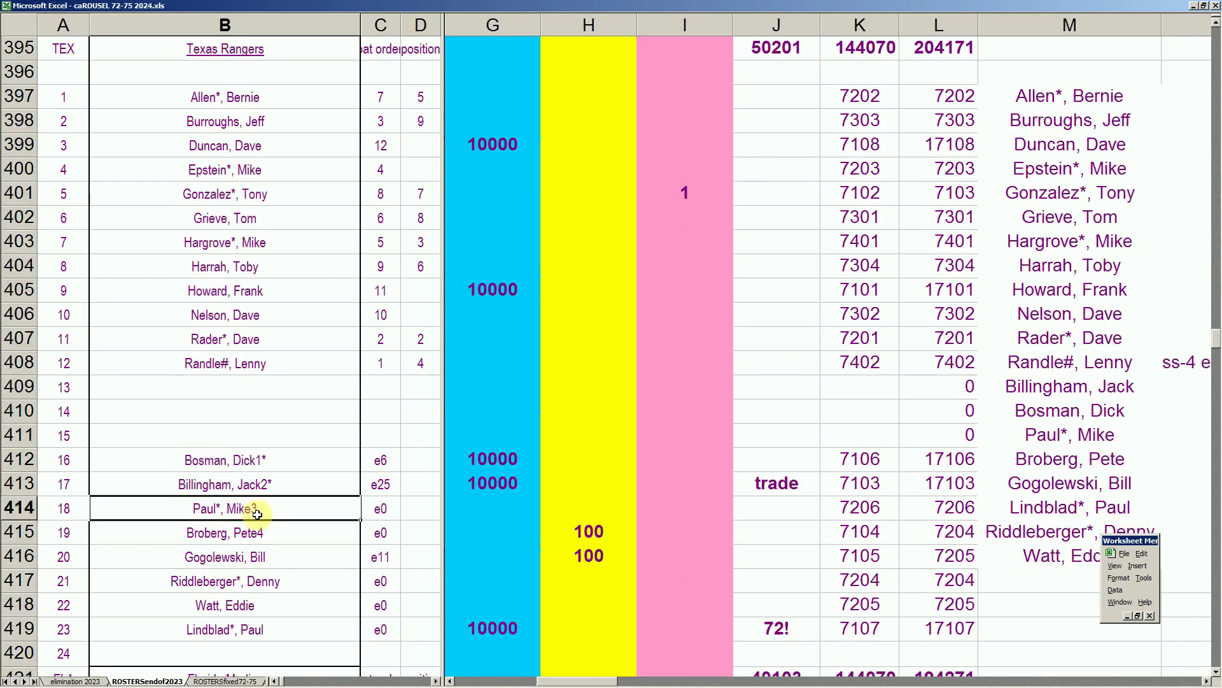
key("Page_Down")
key("Page_Down")
key("Page_Down")
key("Page_Down")
key("Page_Down")
key("Page_Down")
key("Page_Down")
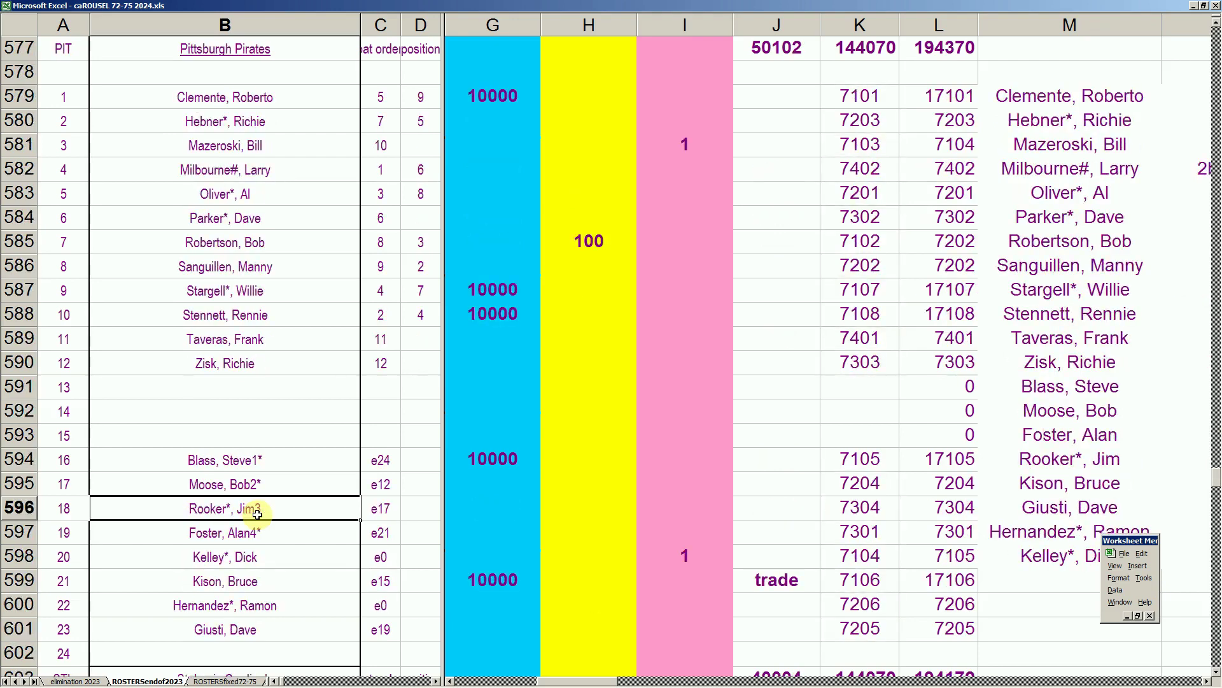
key("Page_Down")
key("Page_Down")
key("Page_Down")
key("Page_Down")
key("Page_Down")
key("Page_Down")
key("Page_Down")
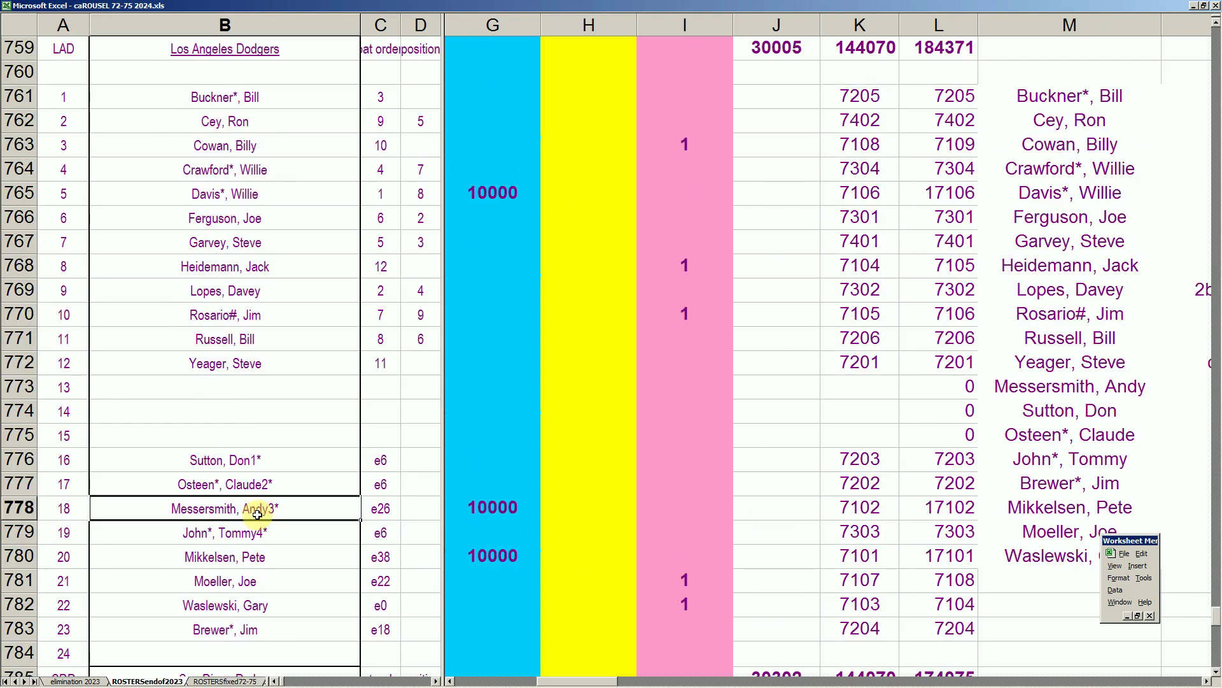
key("Page_Down")
key("Page_Down")
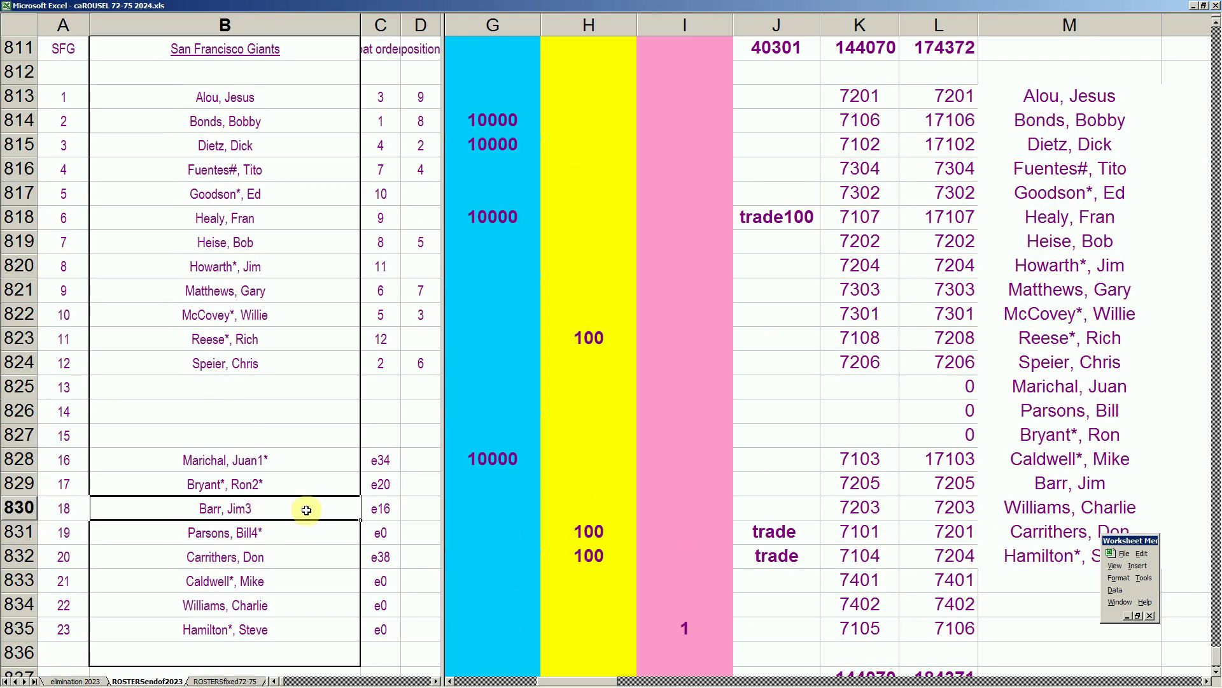
Find the San Francisco Giants roster on the ROSTERSfixed72-75 sheet and compare it with the one on ROSTERSendof2023
left_click(236, 681)
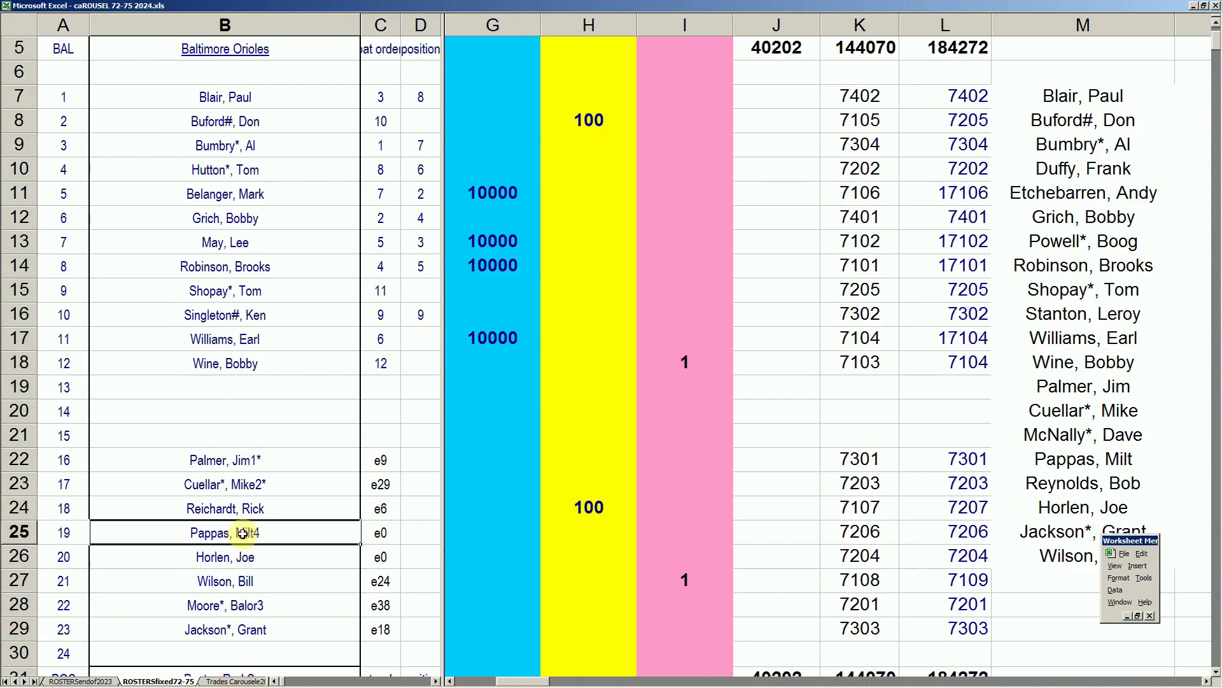
key("Page_Down")
key("Page_Down")
key("Page_Down")
key("Page_Down")
key("Page_Down")
key("Page_Down")
key("Page_Down")
key("Page_Down")
key("Page_Down")
key("Page_Down")
key("Page_Down")
key("Page_Down")
key("Page_Down")
key("Page_Down")
key("Page_Down")
key("Page_Down")
key("Page_Down")
key("Page_Down")
key("Page_Down")
key("Page_Down")
key("Page_Down")
key("Page_Down")
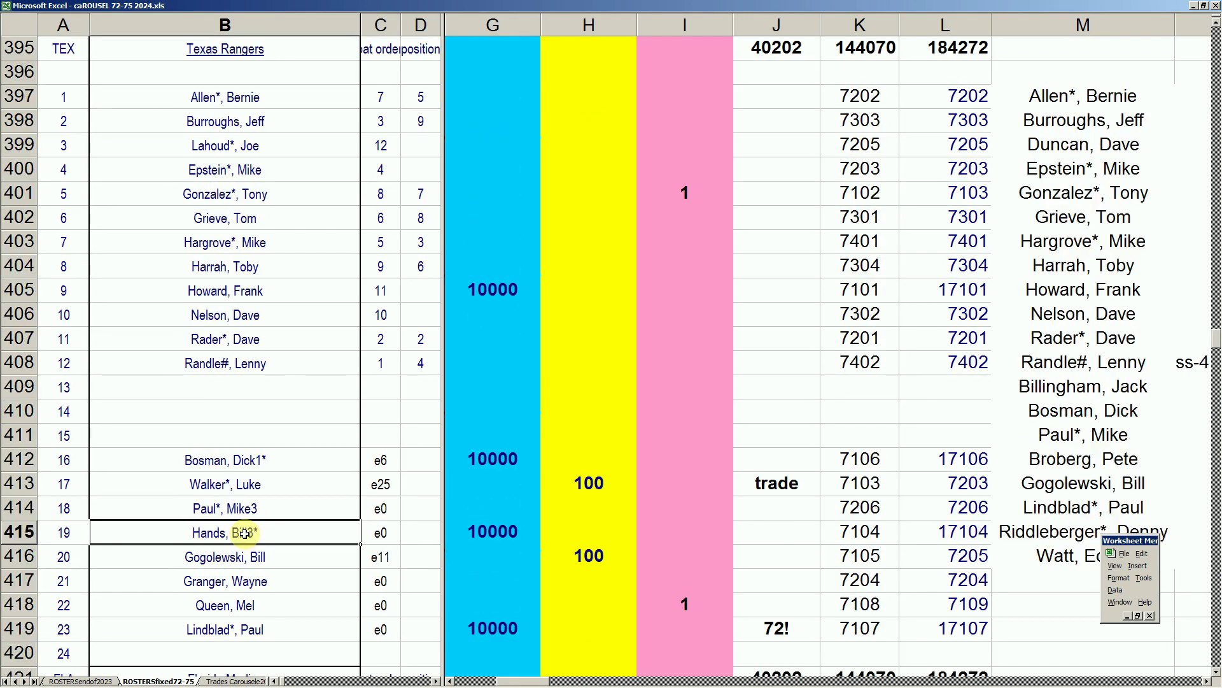
key("Page_Down")
key("Page_Down")
key("Page_Down")
key("Page_Down")
key("Page_Down")
key("Page_Down")
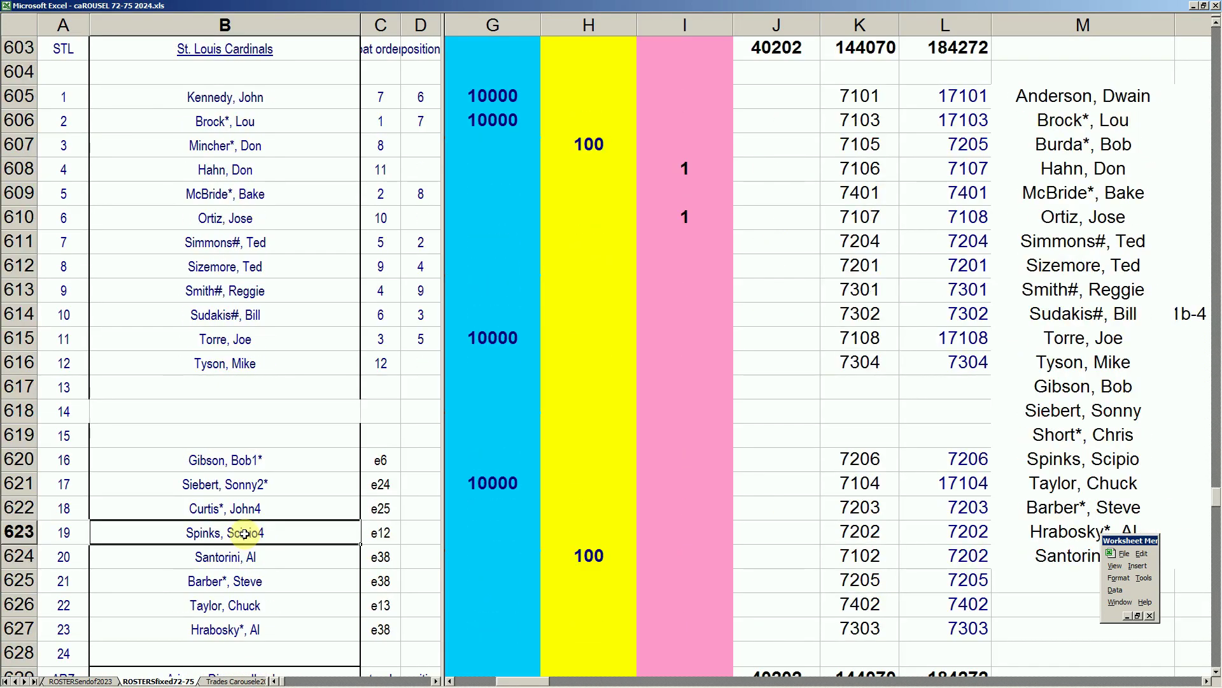
key("Page_Down")
key("Page_Down")
key("Page_Down")
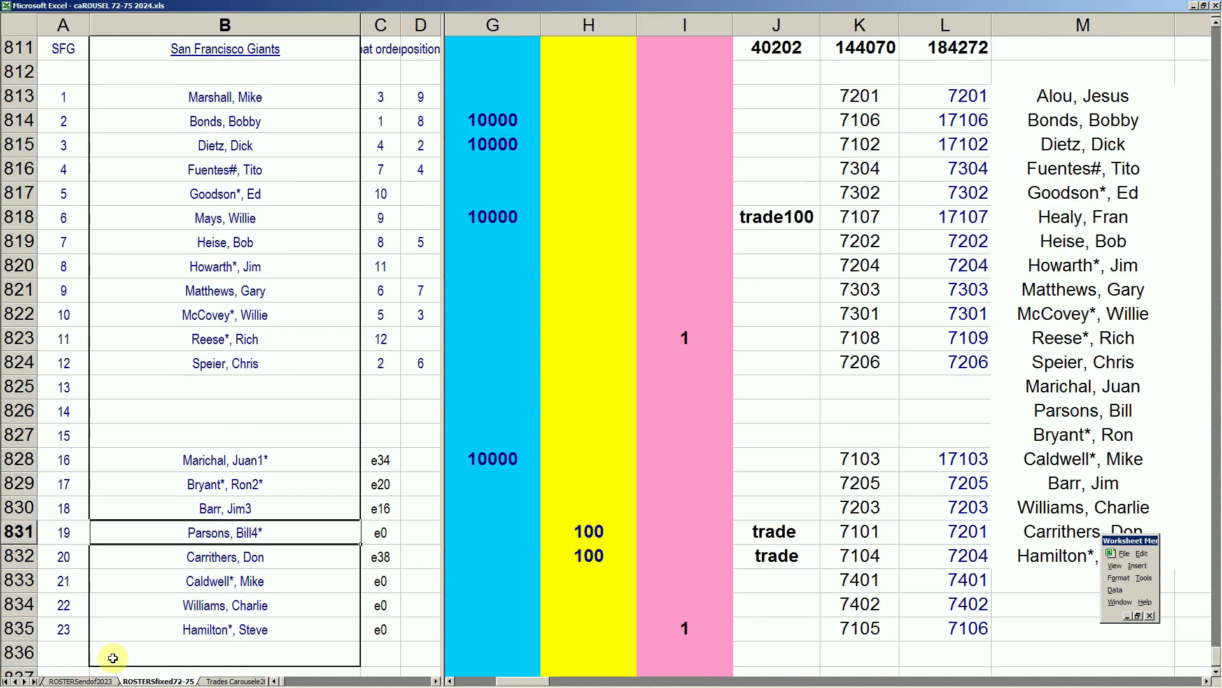
left_click(106, 680)
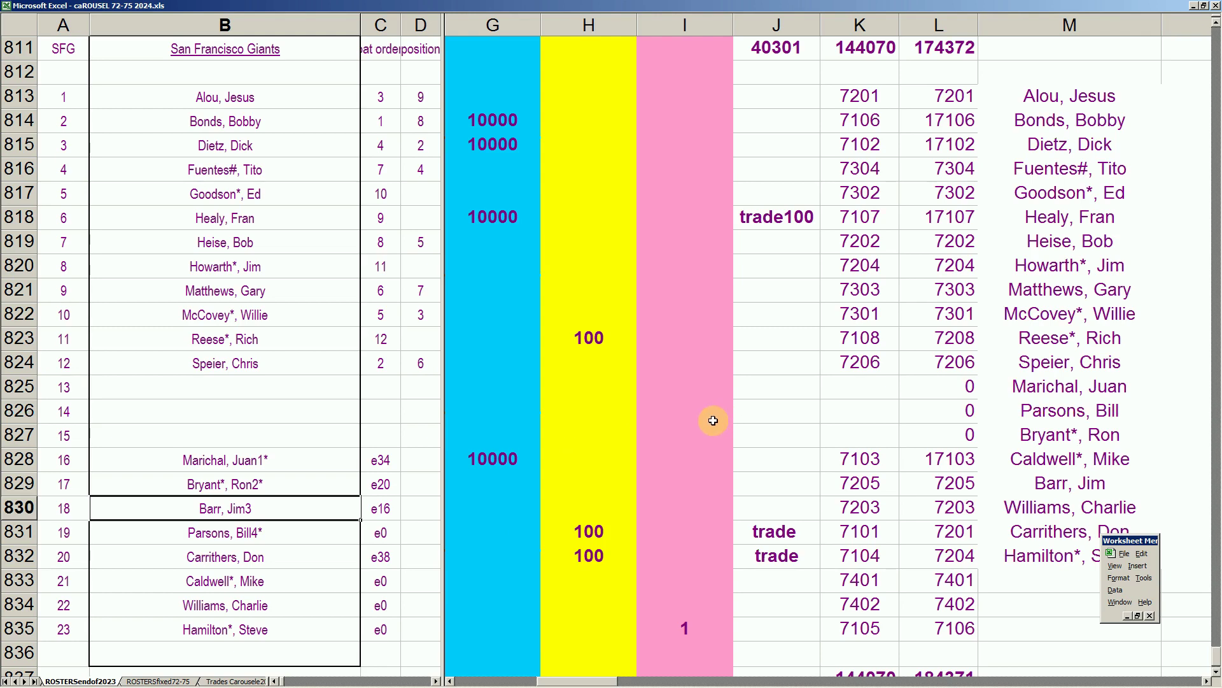
On the ROSTERSfixed72-75 sheet, clear the Giants' trade notes in J818 and J831:J832
left_click(163, 681)
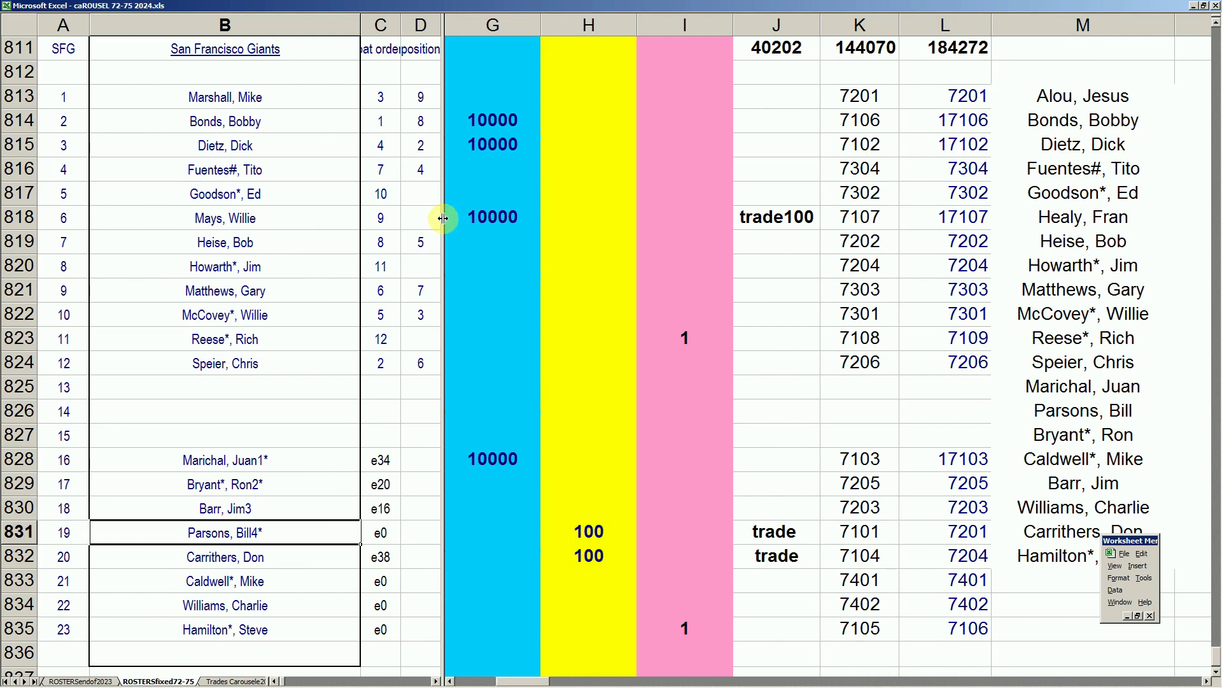
left_click(511, 217)
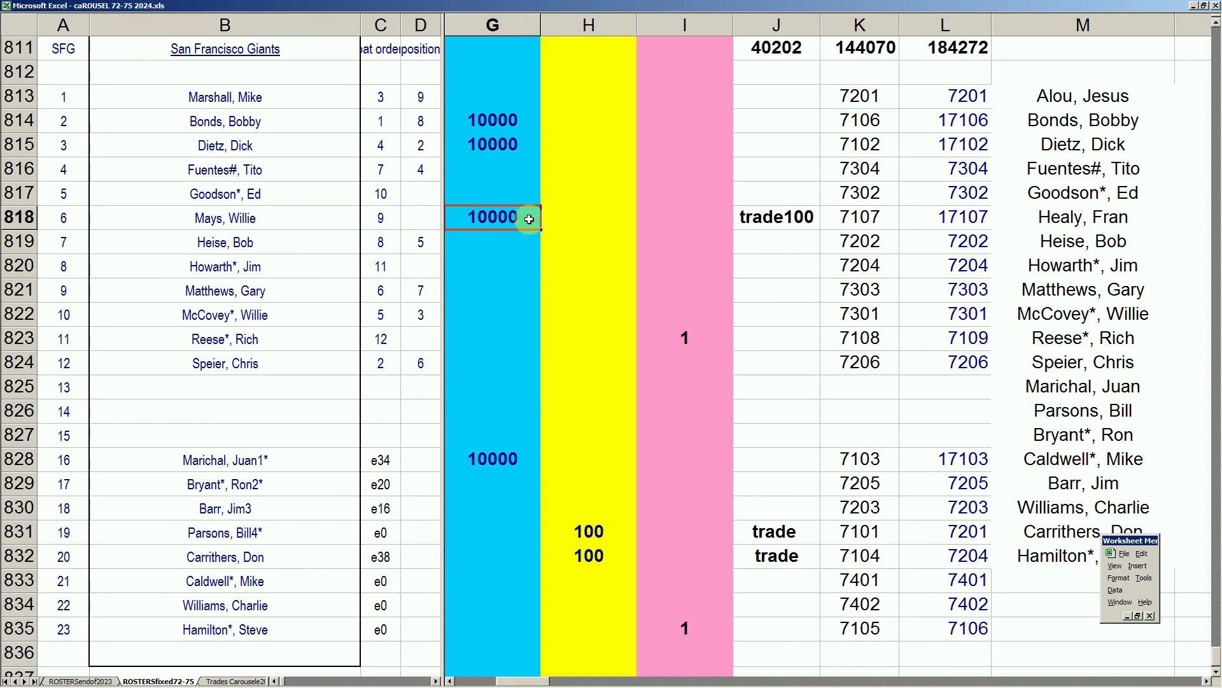
left_click(776, 219)
key("Delete")
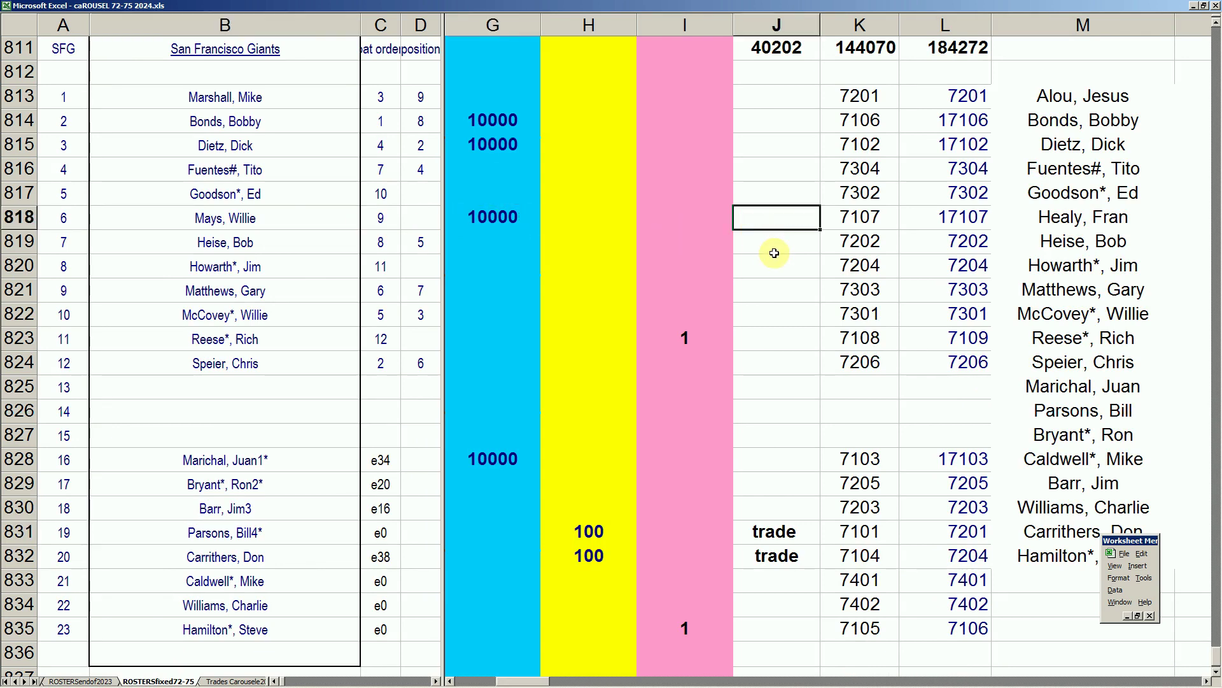
left_click_drag(777, 533, 785, 548)
key("Delete")
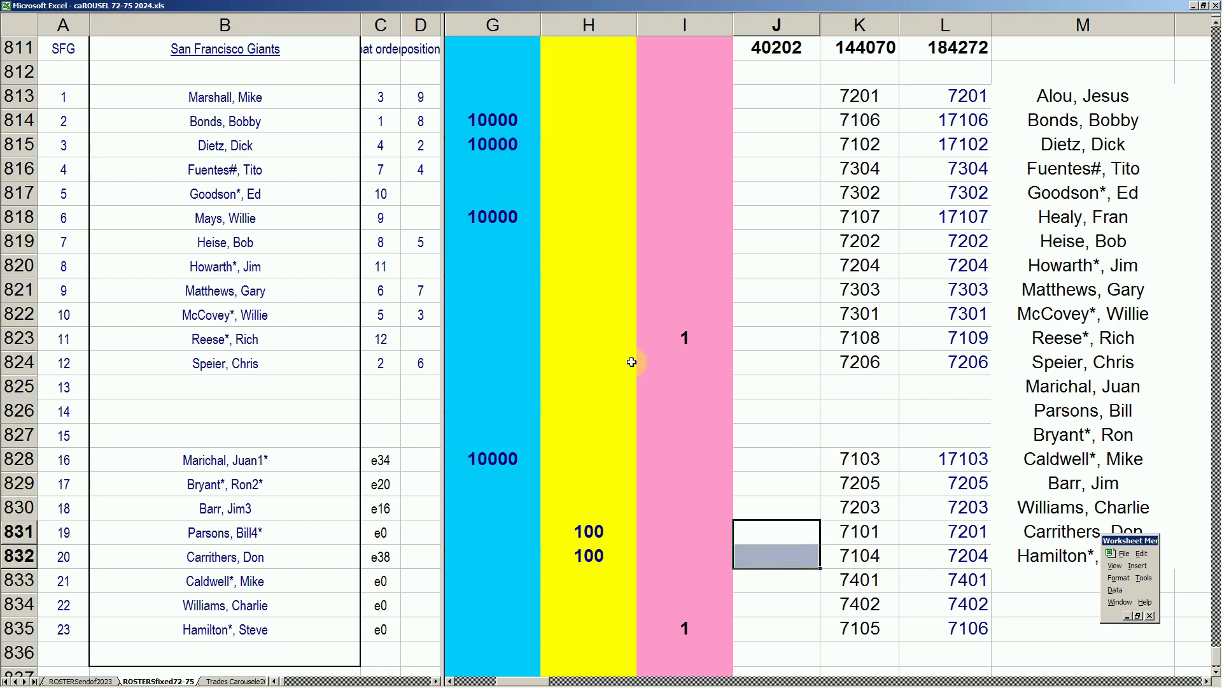
Examine the Giants' entries in G818, H823 and I823 and compare them with the ROSTERSendof2023 roster
left_click(508, 219)
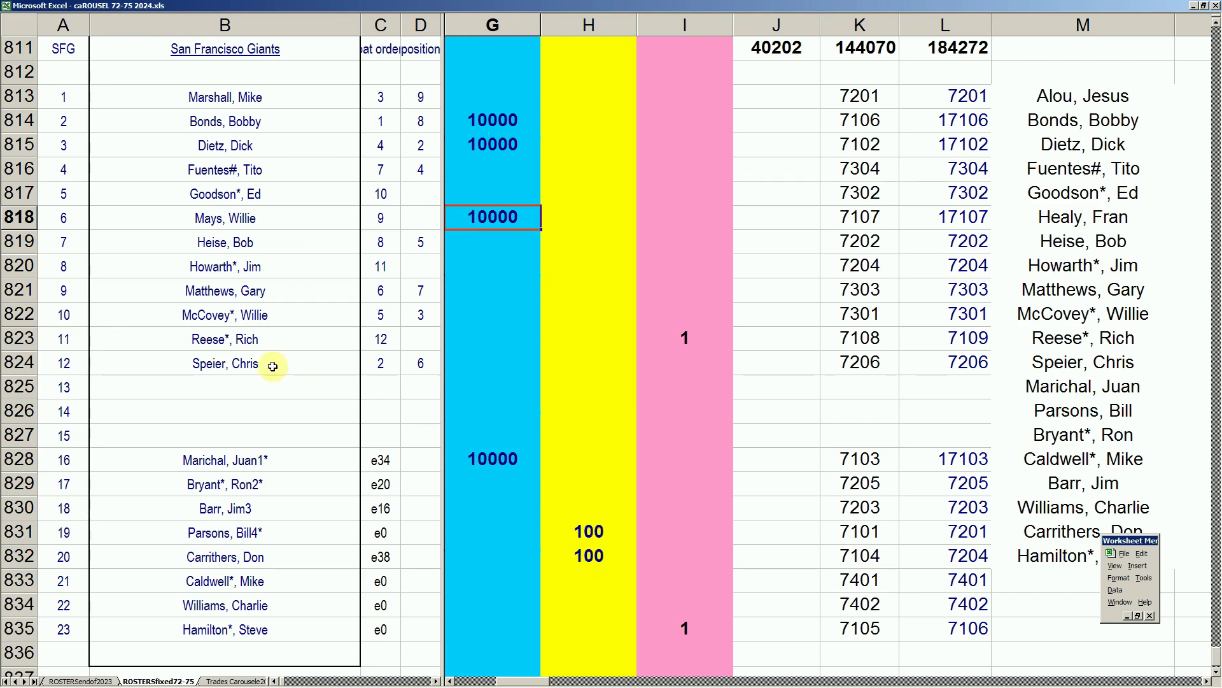
left_click(577, 338)
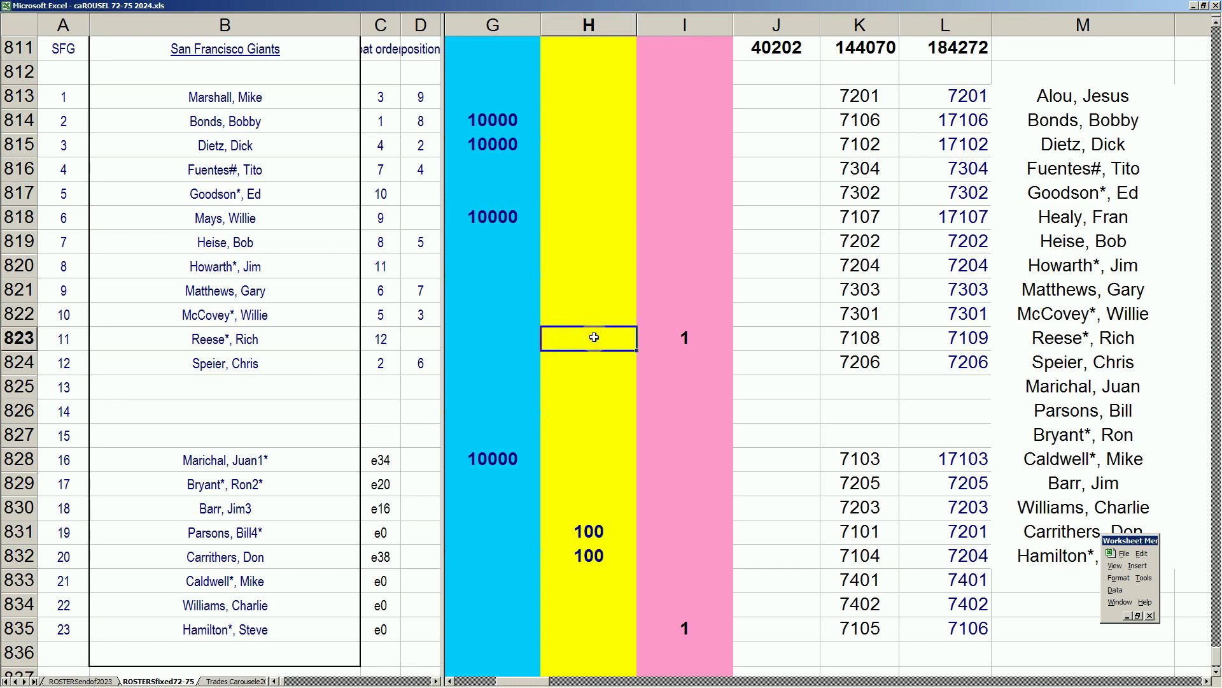
left_click(691, 339)
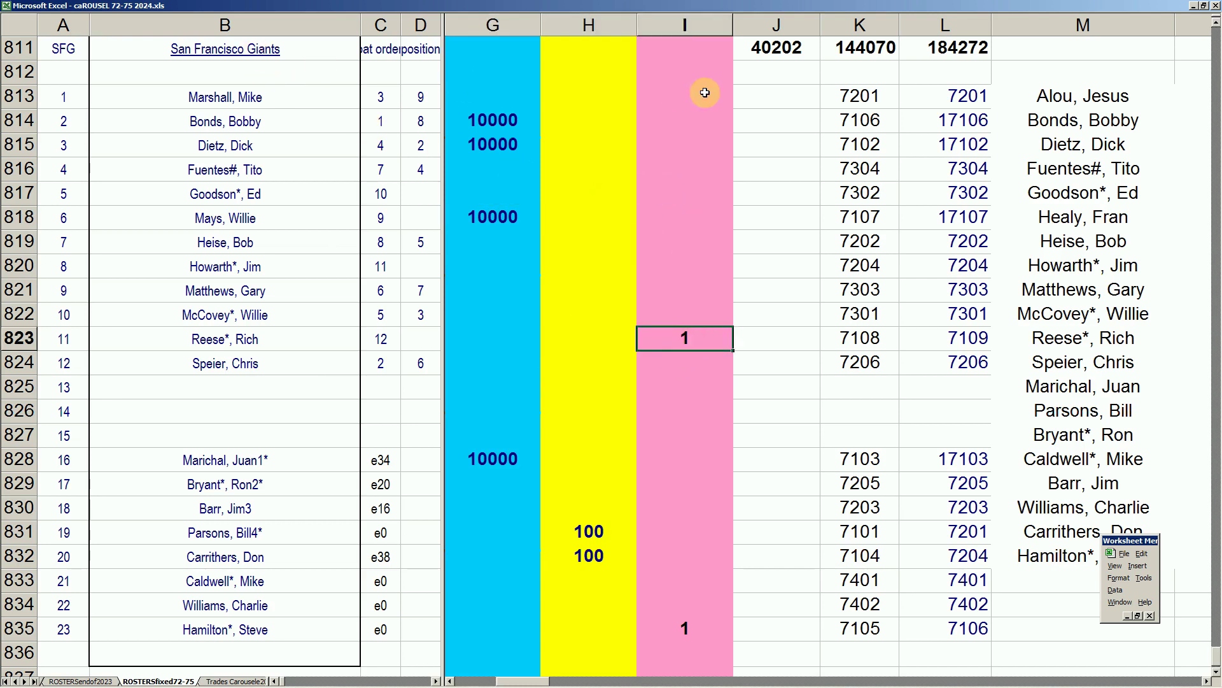
left_click(85, 681)
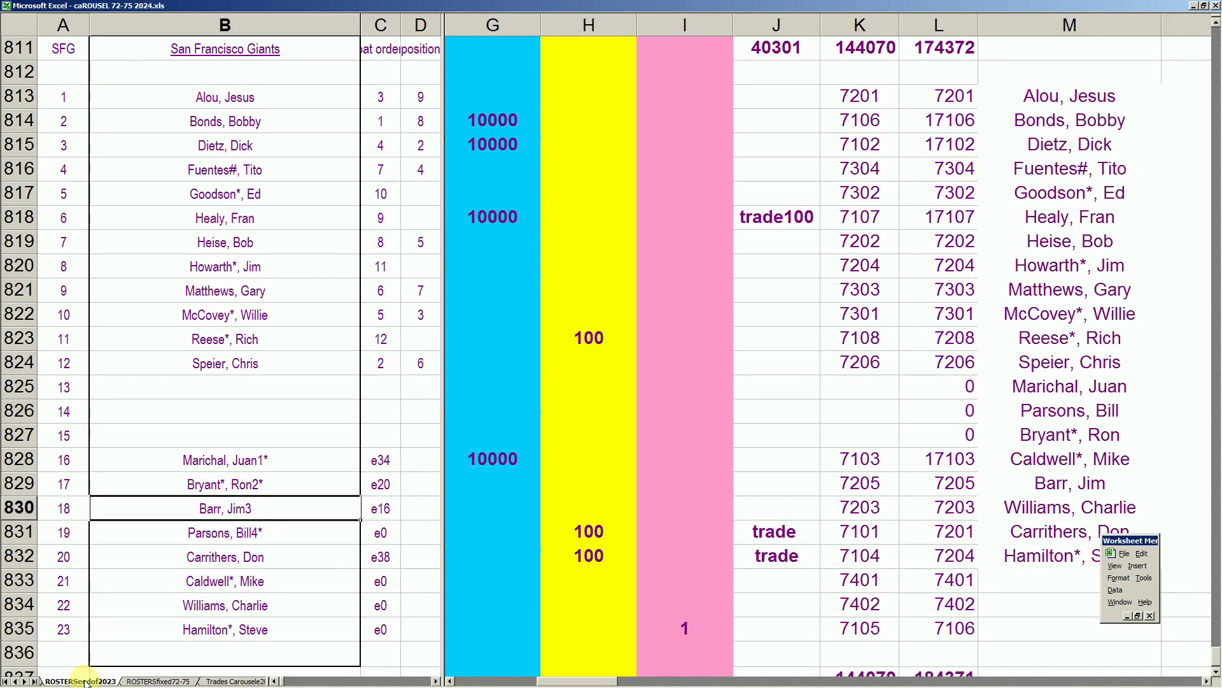
Return to the elimination 2023 sheet and select CHW's "before" code in H31
left_click(19, 681)
left_click(75, 681)
left_click(245, 499)
left_click(407, 500)
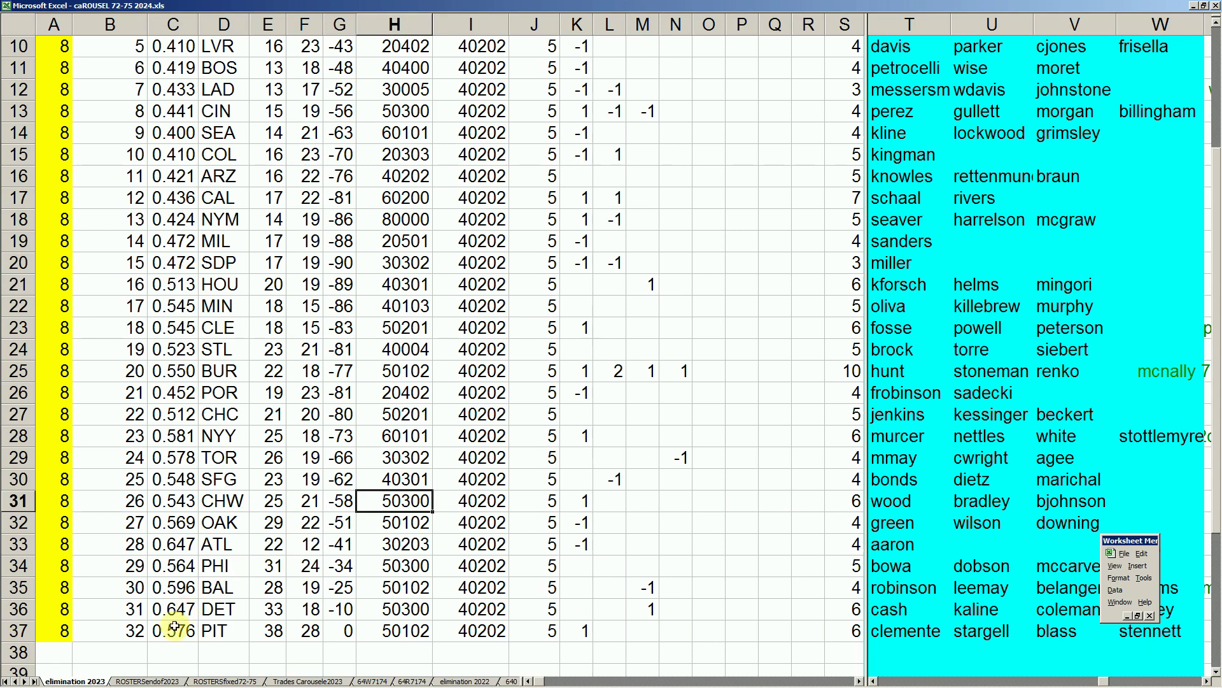
Find the Chicago White Sox roster on the ROSTERSendof2023 sheet
left_click(149, 681)
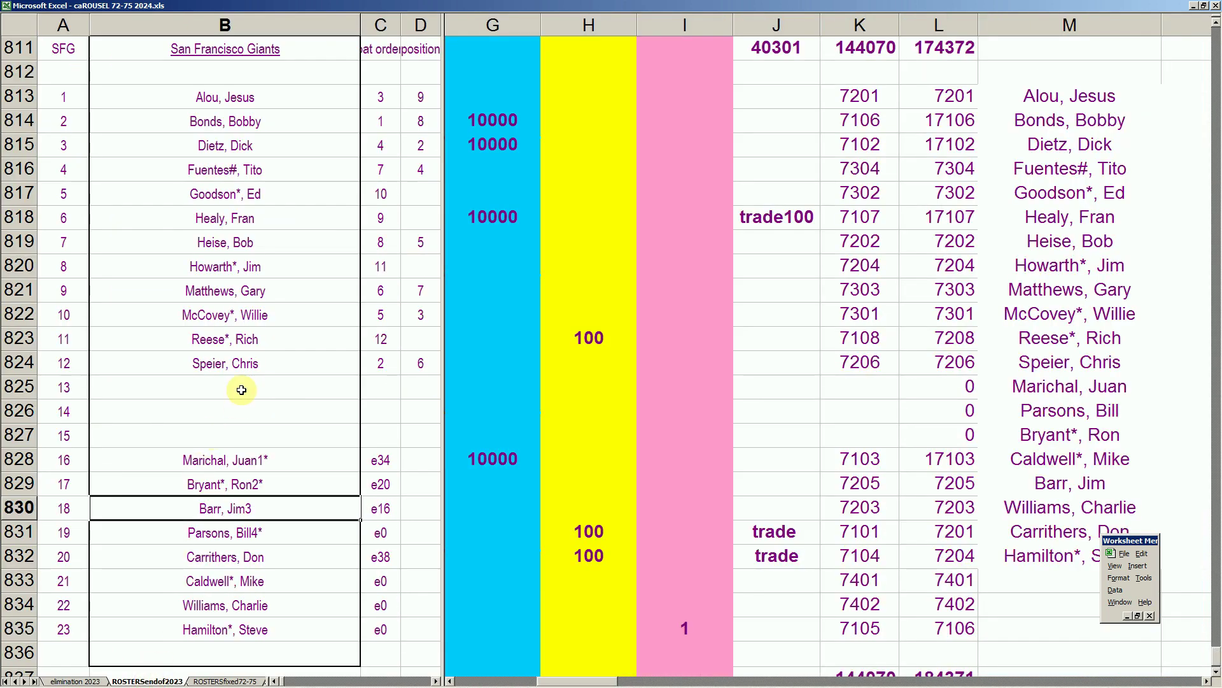
left_click(285, 349)
key("Page_Up")
key("Page_Up")
key("Page_Up")
key("Page_Up")
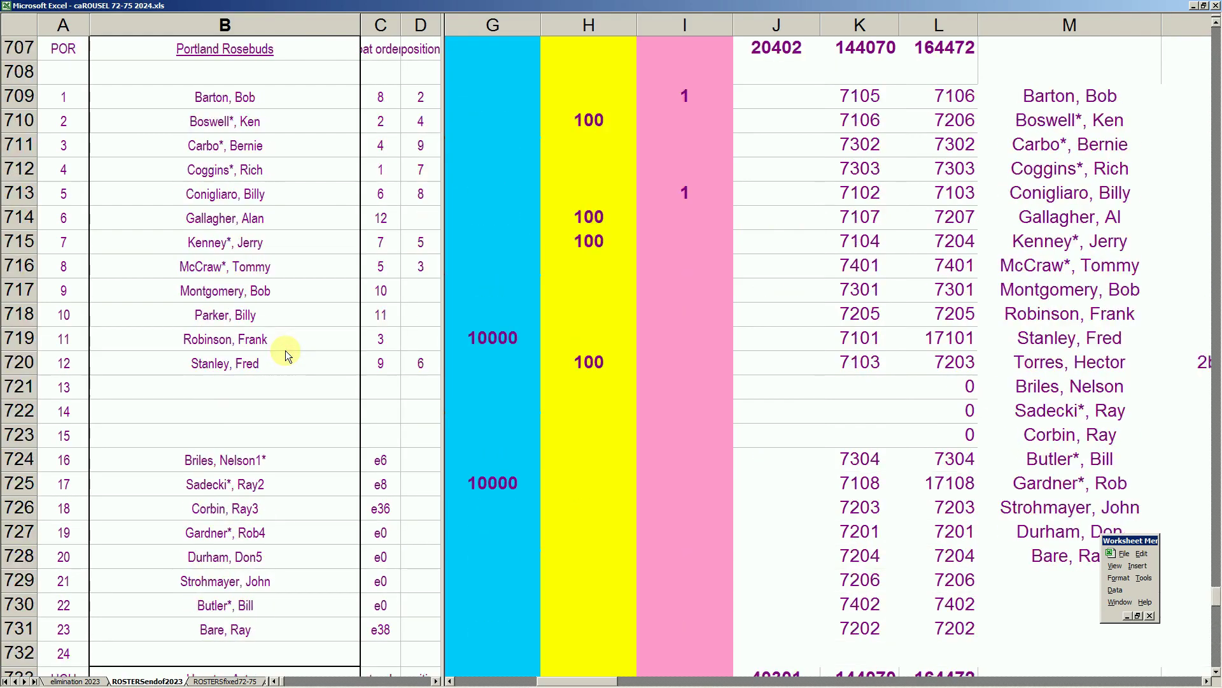
key("Page_Up")
key("Page_Up")
key("Page_Up")
key("Page_Up")
key("Page_Up")
key("Page_Up")
key("Page_Up")
key("Page_Up")
key("Page_Up")
key("Page_Up")
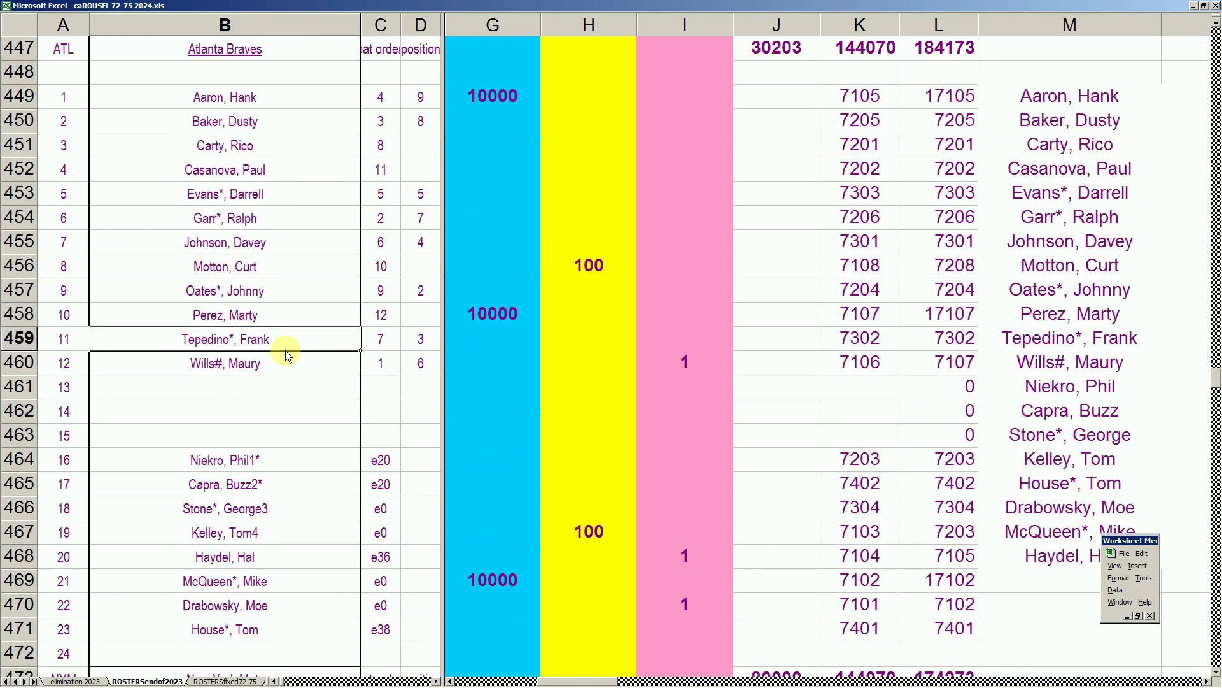
key("Page_Up")
key("Page_Up")
key("Page_Up")
key("Page_Up")
key("Page_Up")
key("Page_Up")
key("Page_Up")
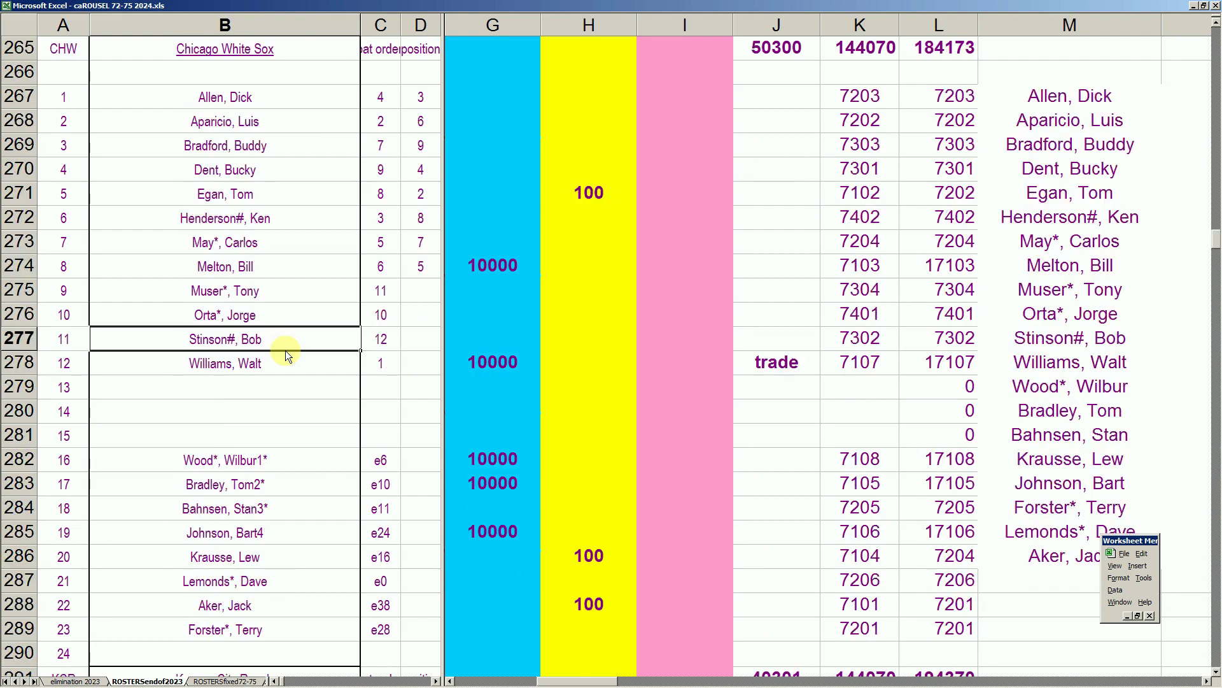
Find the Chicago White Sox roster on the ROSTERSfixed72-75 sheet and compare it with the one on ROSTERSendof2023
left_click(204, 681)
key("Page_Up")
key("Page_Up")
key("Page_Up")
key("Page_Up")
key("Page_Up")
key("Page_Up")
key("Page_Up")
key("Page_Up")
key("Page_Up")
key("Page_Up")
key("Page_Up")
key("Page_Up")
key("Page_Up")
key("Page_Up")
key("Page_Up")
key("Page_Up")
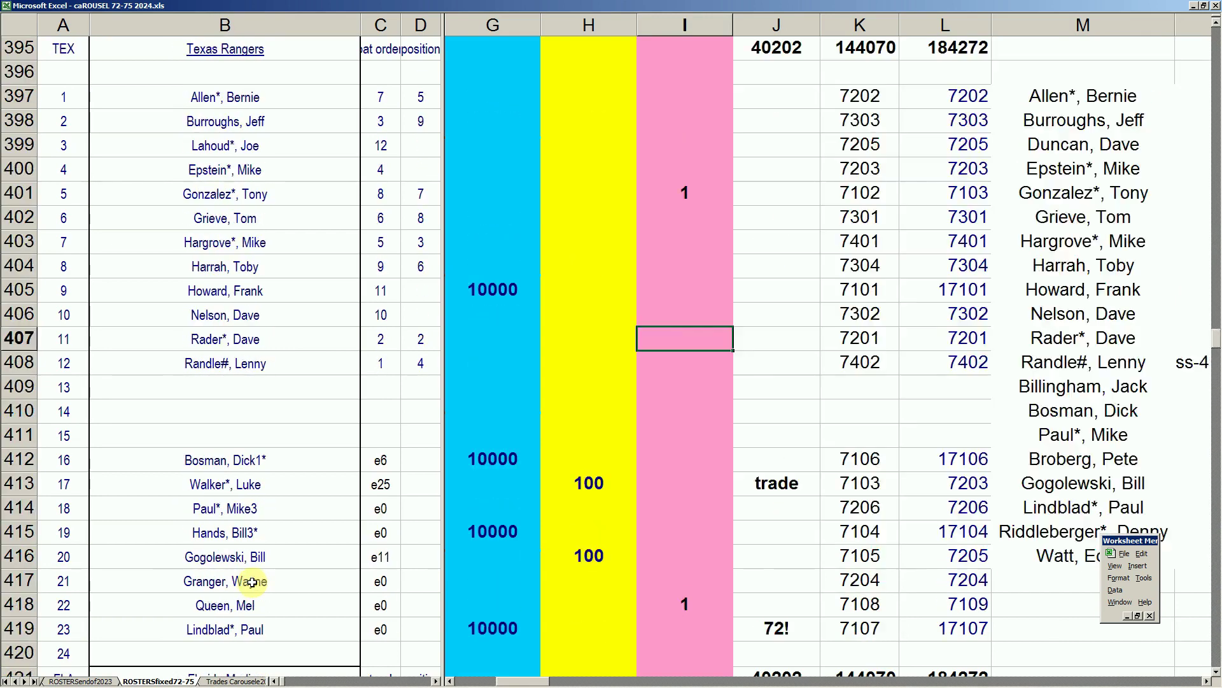
key("Page_Up")
key("Page_Up")
key("Page_Up")
key("Page_Up")
key("Page_Up")
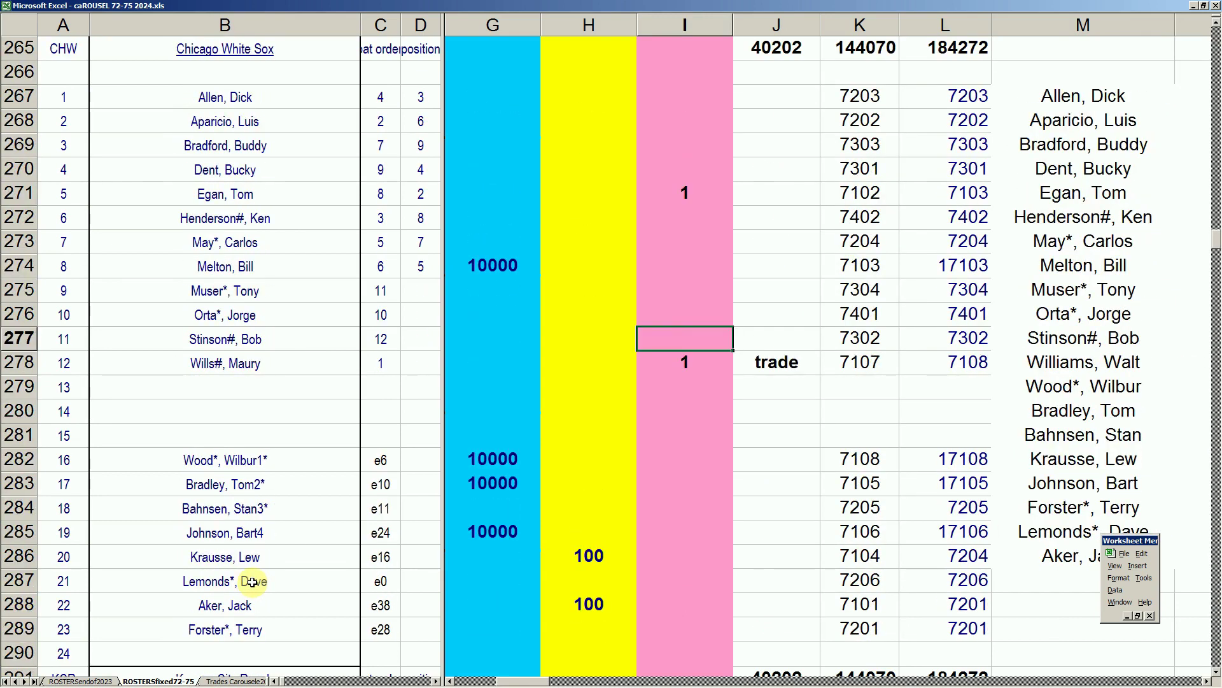
left_click(96, 681)
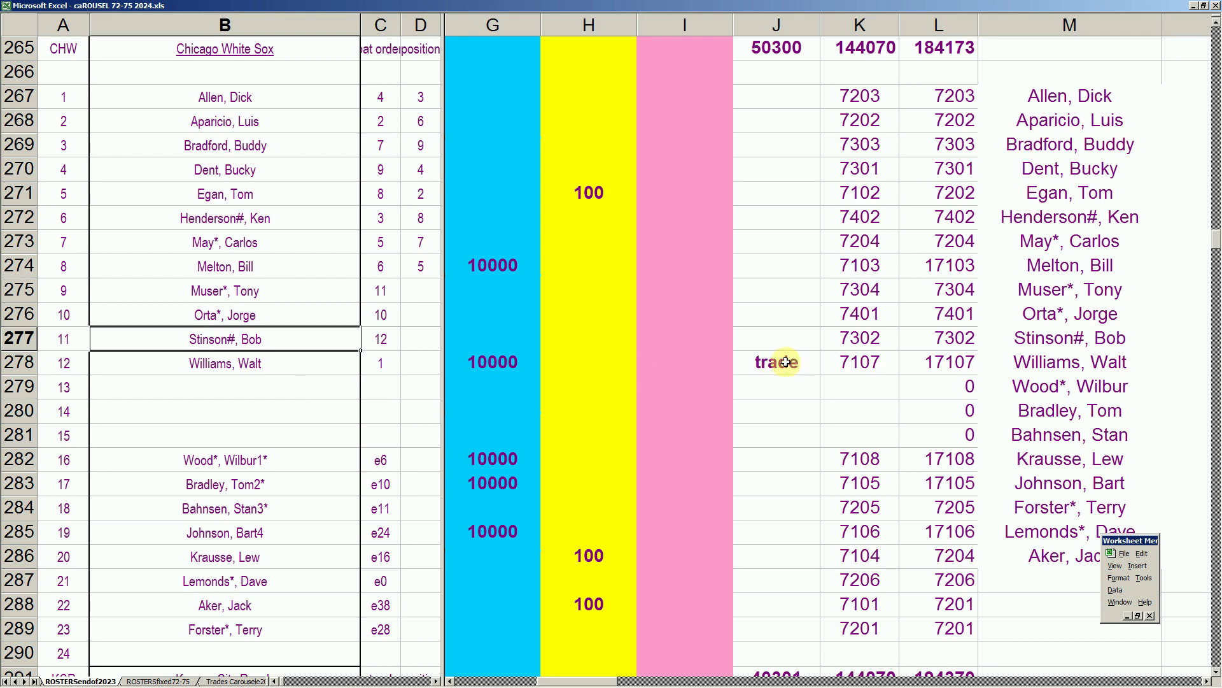
Examine the White Sox token entries in column G, the leadoff outfielder's replacement in row 278 and H271 on the ROSTERSfixed72-75 sheet
left_click(165, 681)
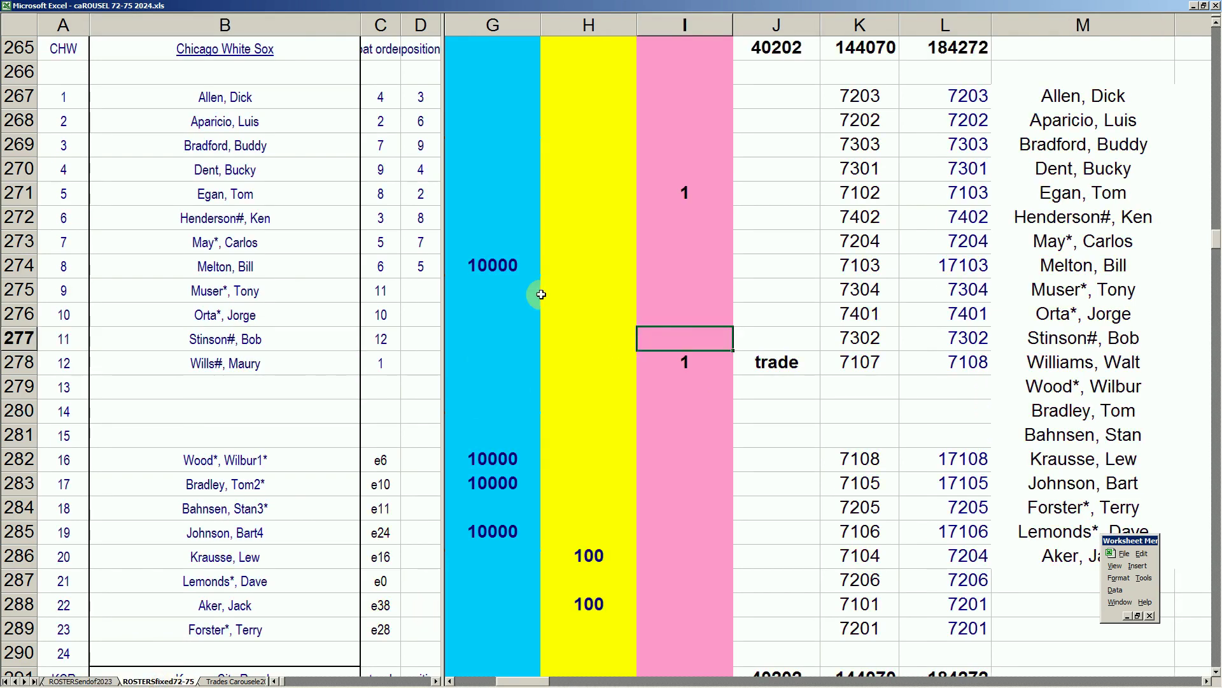
left_click(505, 266)
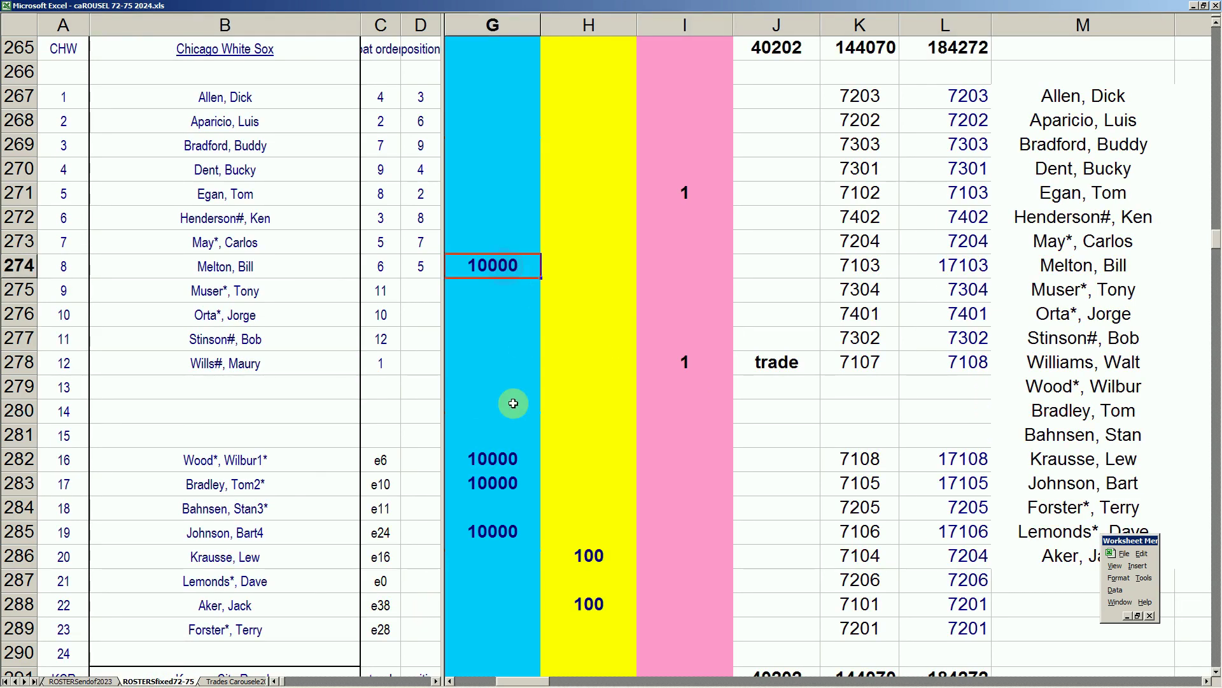
left_click(517, 457)
left_click(518, 487)
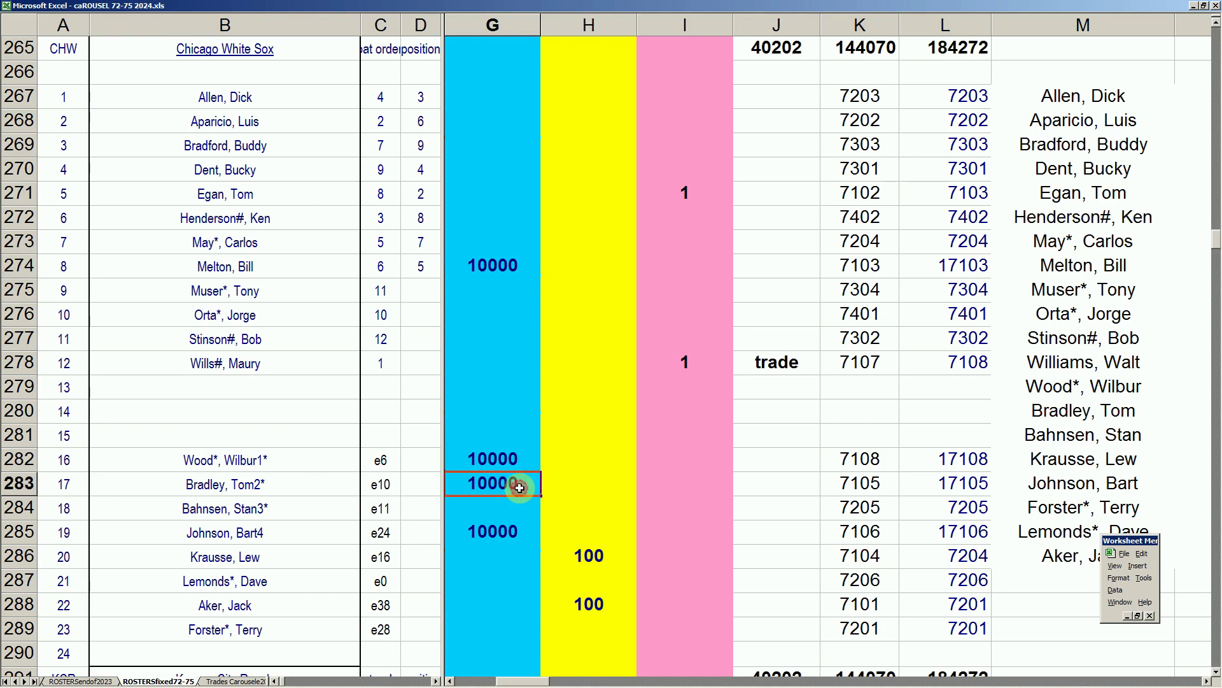
left_click(499, 531)
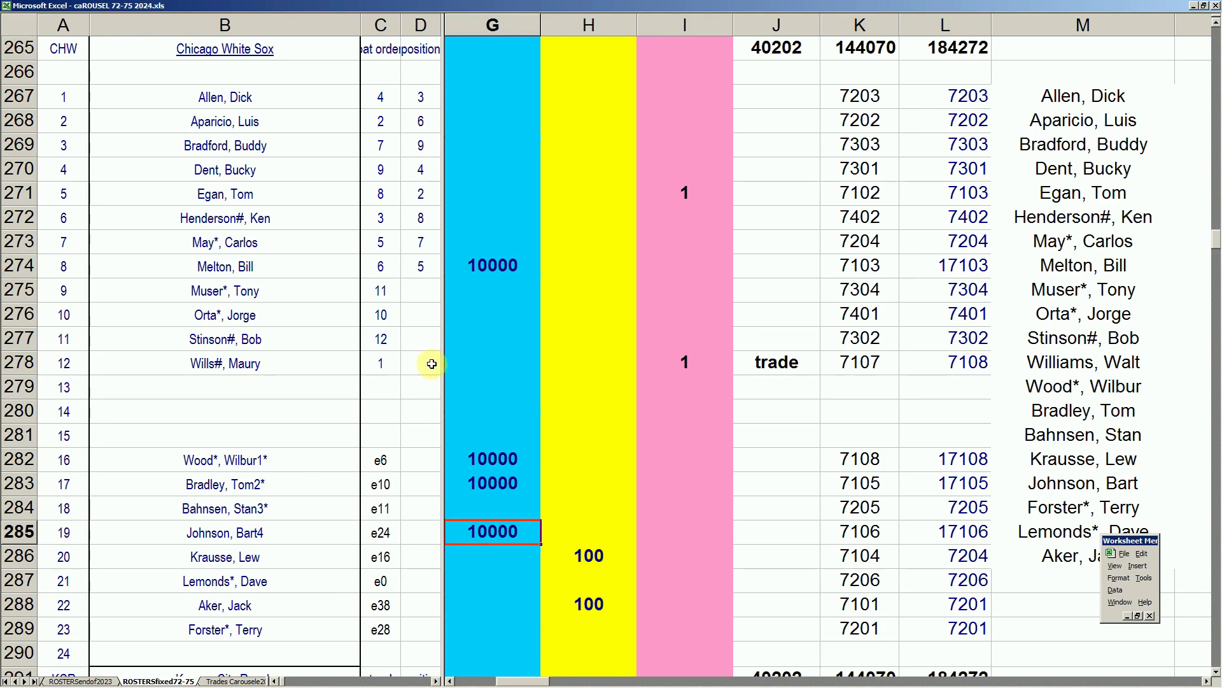
left_click(303, 370)
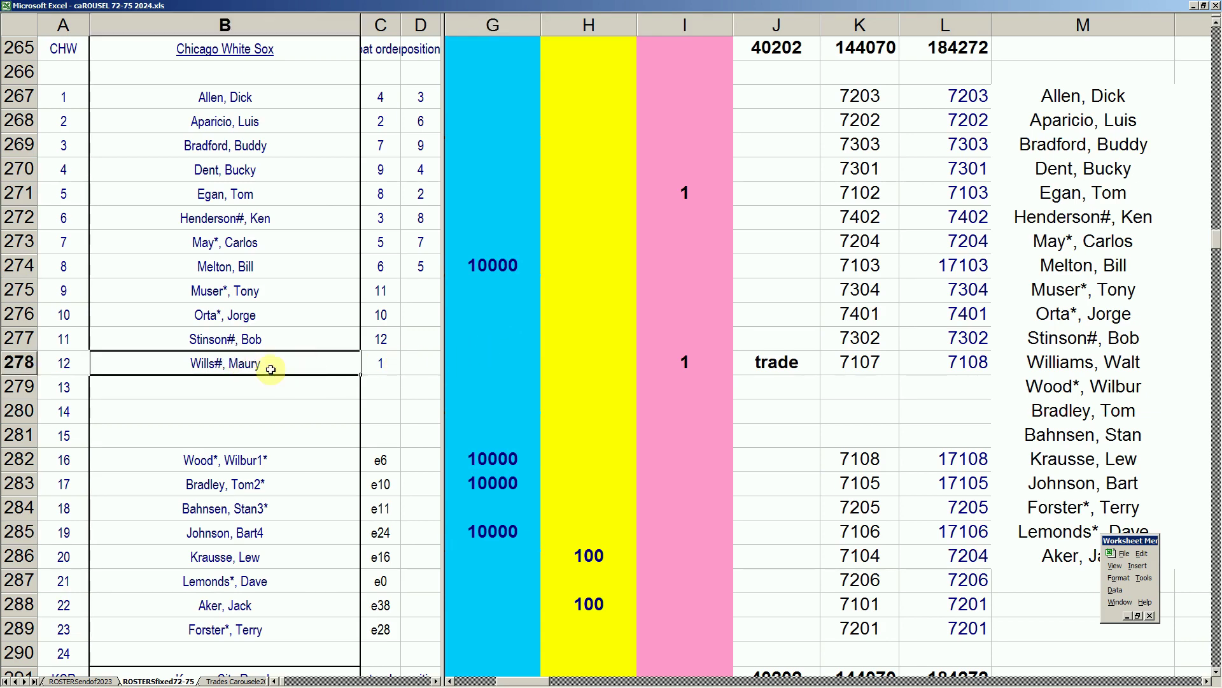
left_click(696, 363)
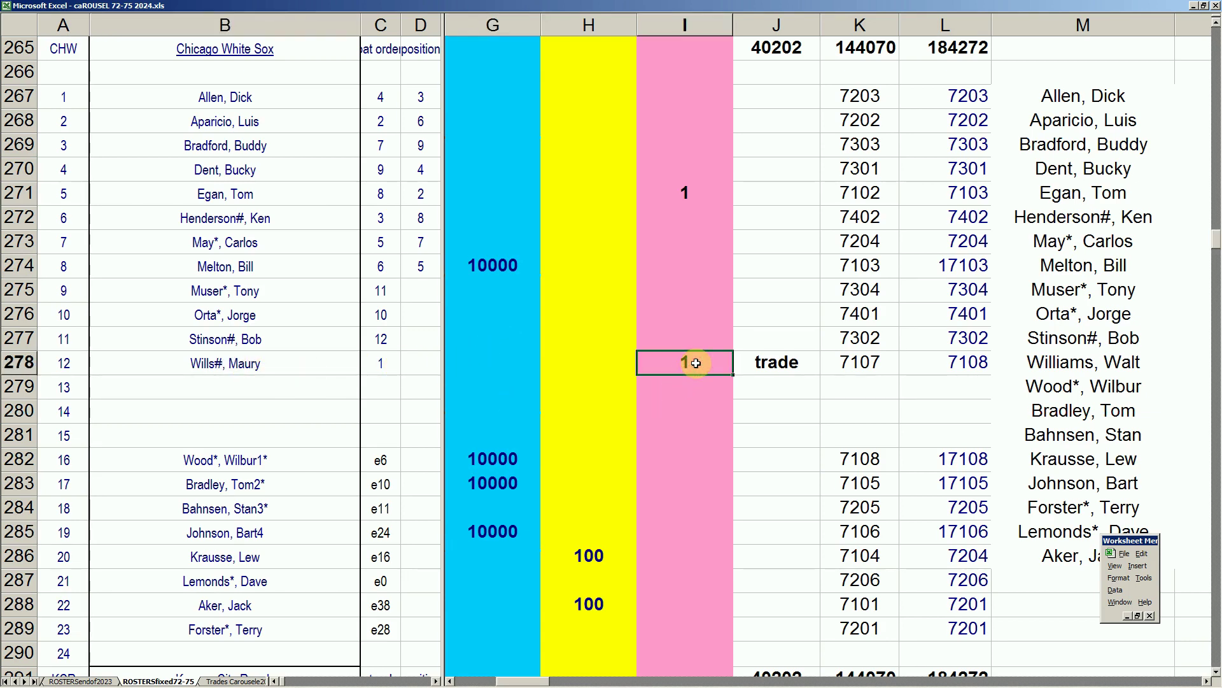
left_click(605, 196)
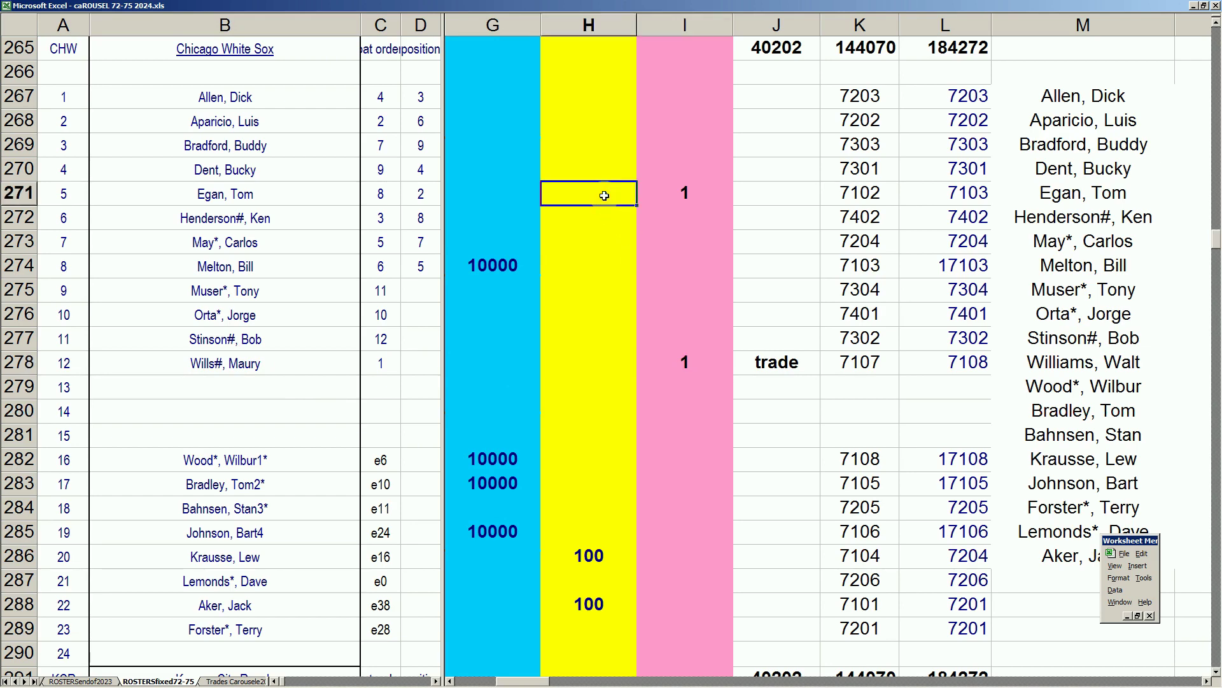
Find the ATL–CHW trade in rows 175 and 176 of the Trades Carousele2023 sheet and check its net tokens
left_click(242, 682)
left_click(311, 570)
key("Down")
key("Down")
key("Down")
key("Down")
key("Down")
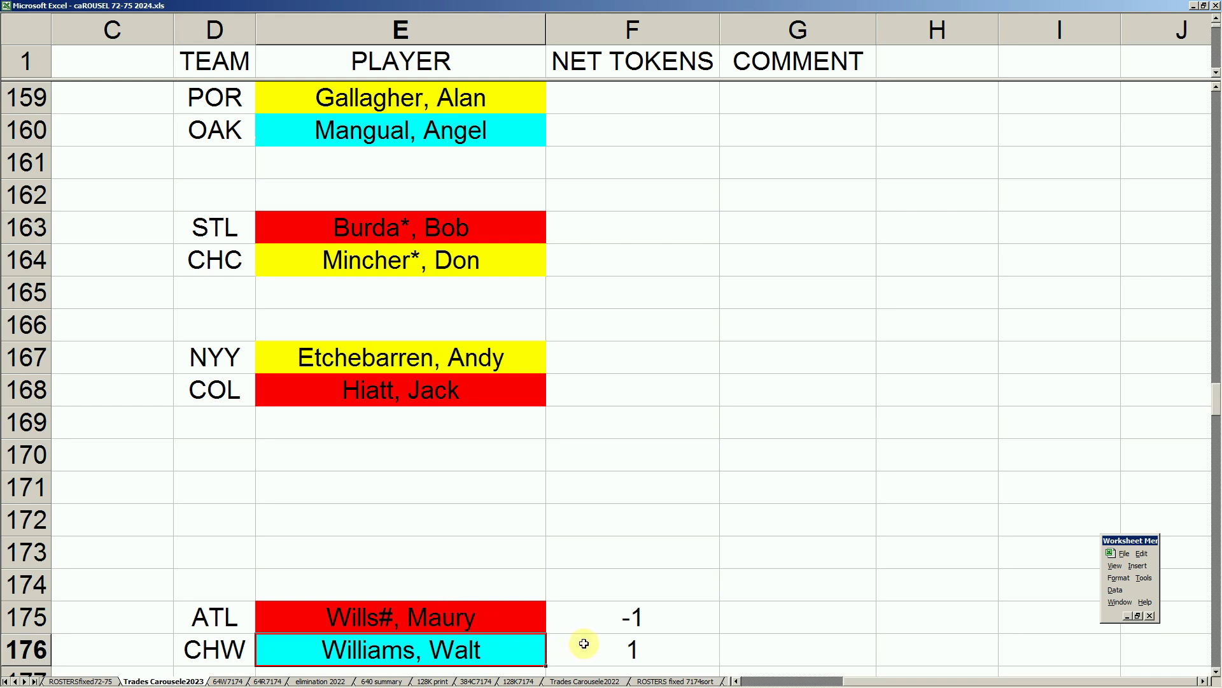
left_click(640, 651)
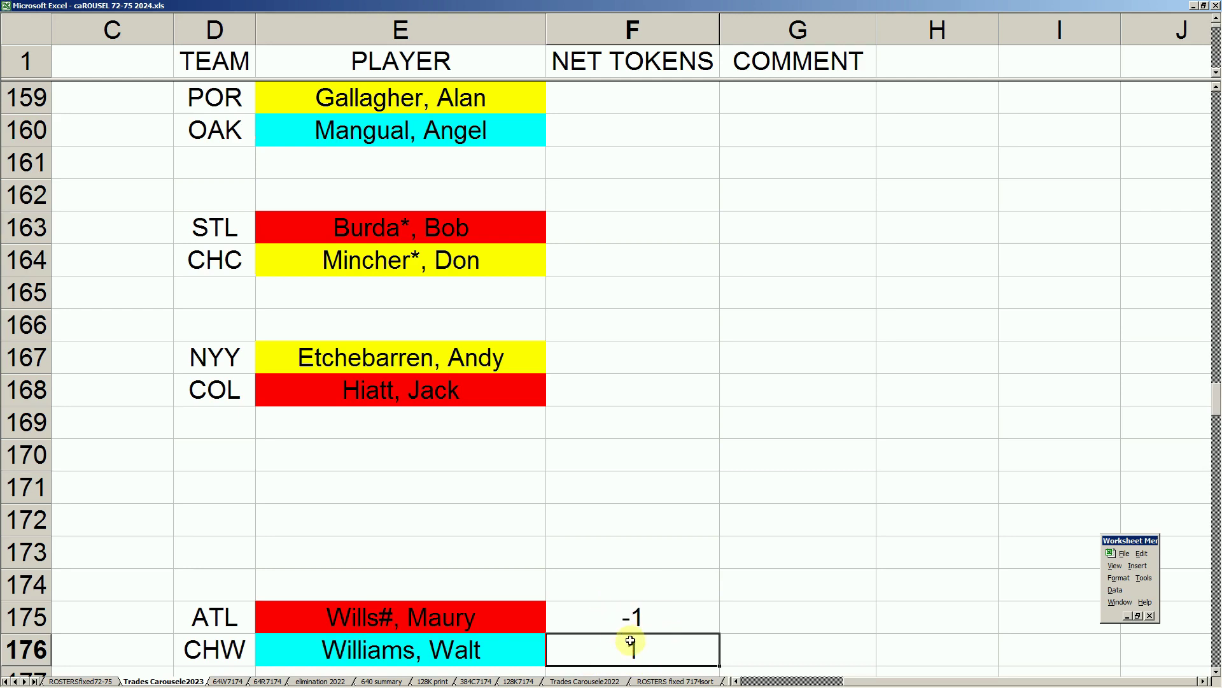
key("Return")
key("Return")
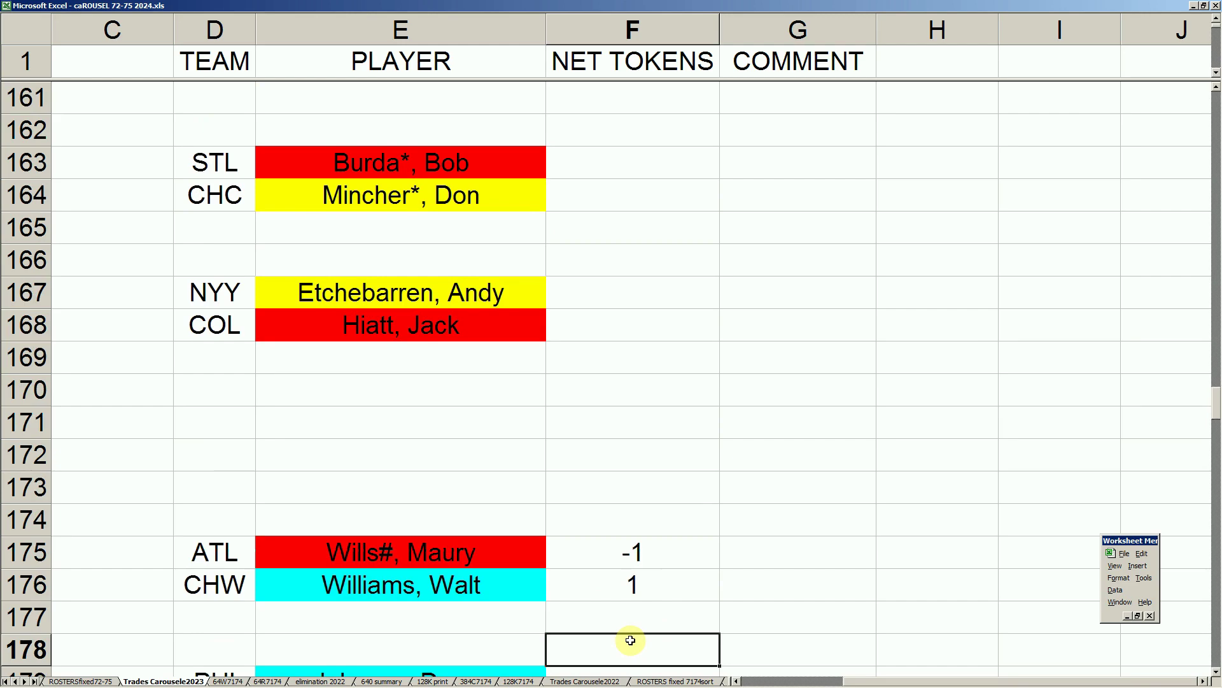
key("Return")
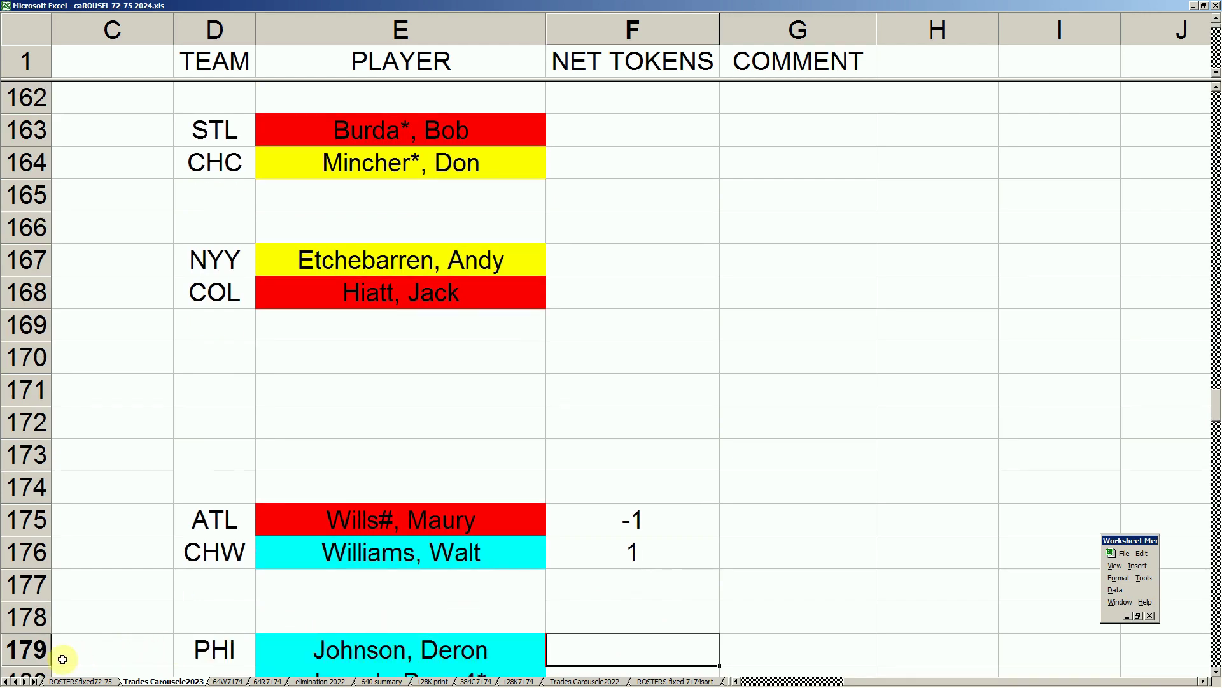
Return to the elimination 2023 sheet and select OAK in the draft order
left_click(18, 681)
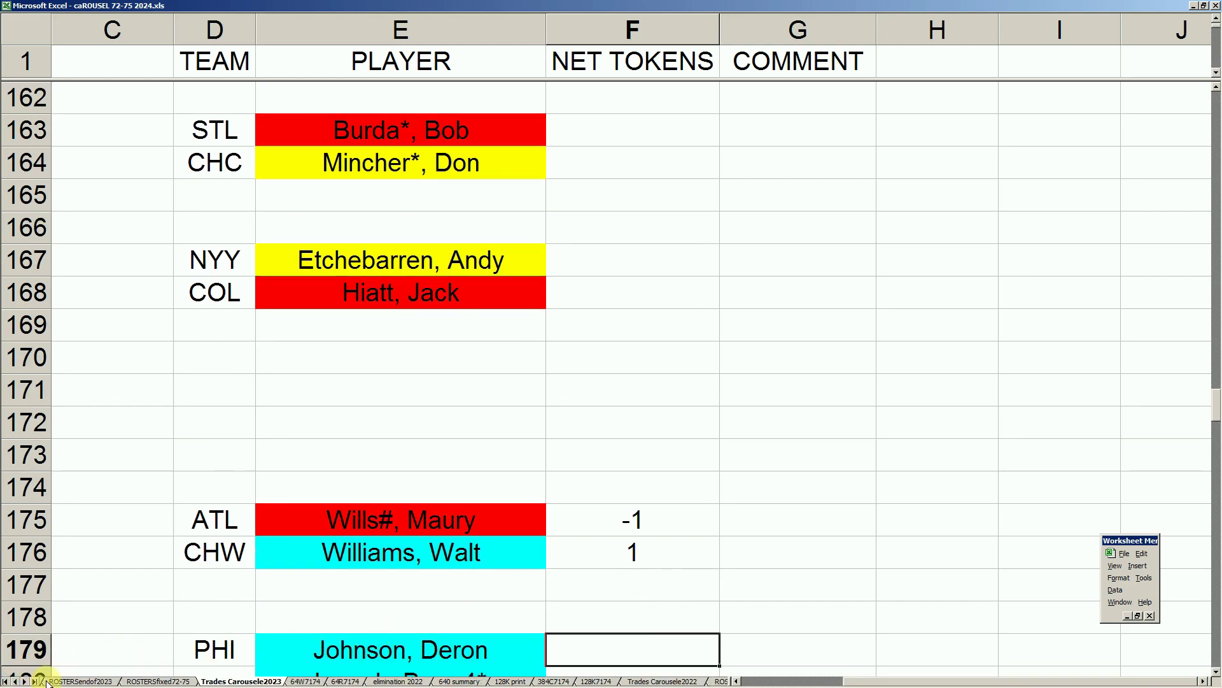
left_click(59, 681)
left_click(18, 681)
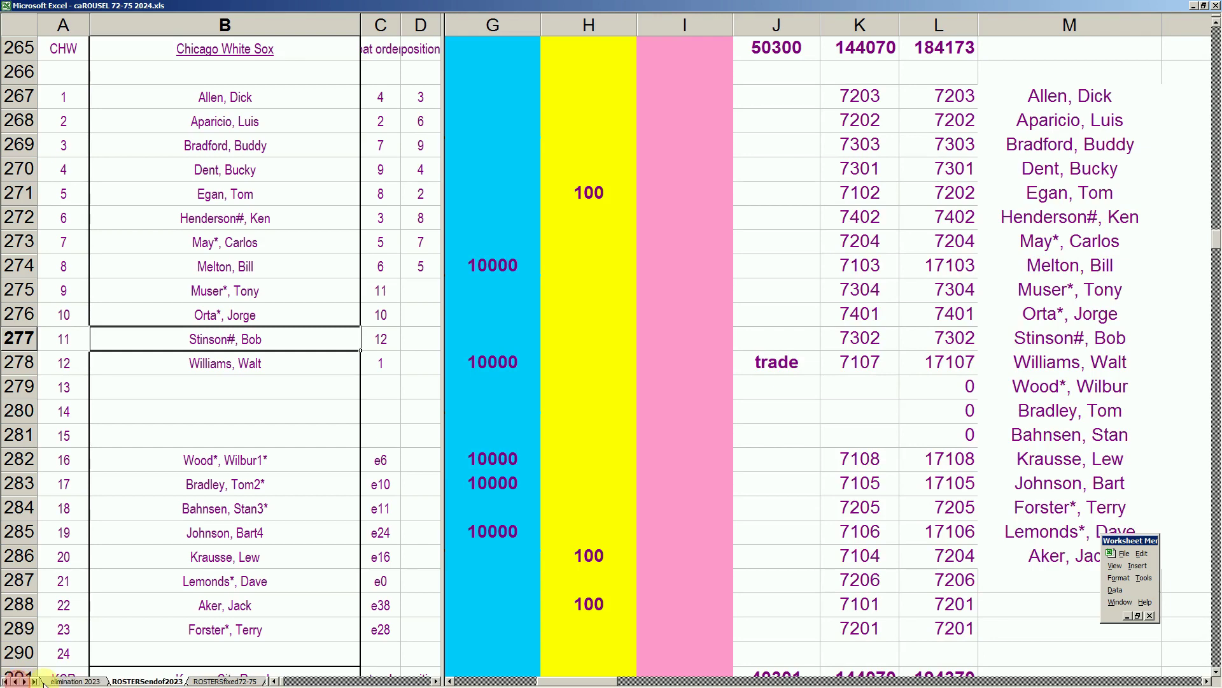
left_click(72, 681)
left_click(240, 519)
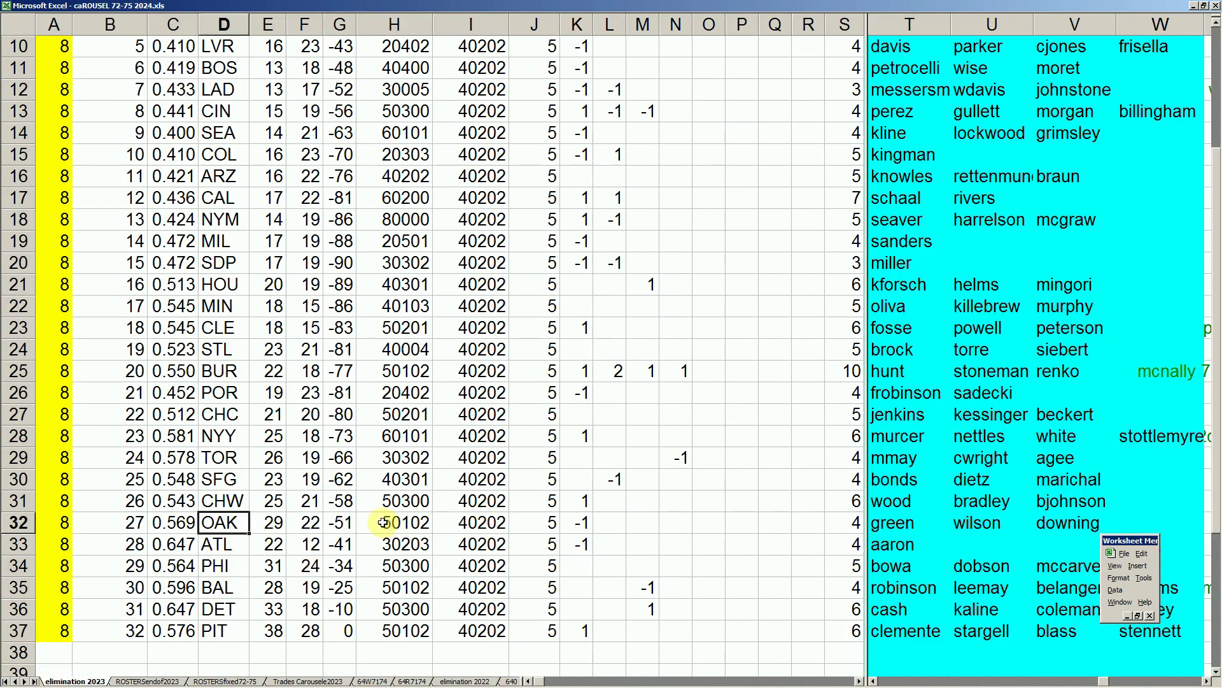
Find the Oakland A's roster on the ROSTERSendof2023 sheet
left_click(148, 680)
left_click(202, 526)
key("Page_Down")
key("Page_Down")
key("Page_Down")
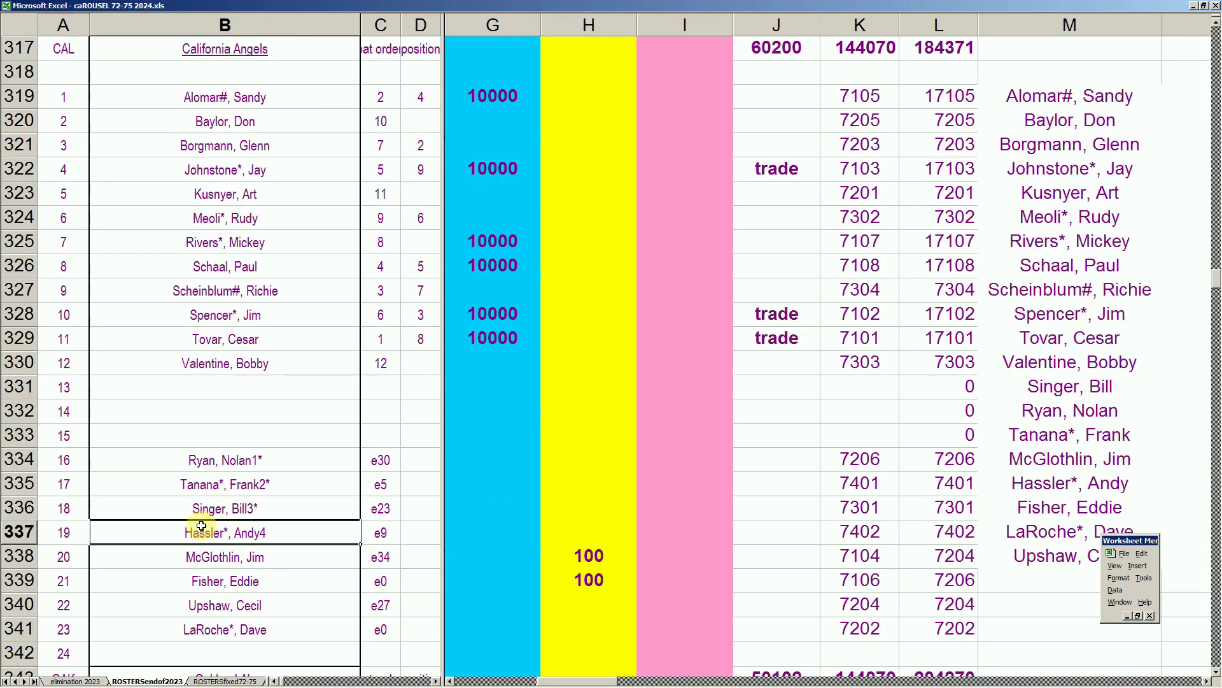
Find the Oakland A's roster on the ROSTERSfixed72-75 sheet and compare it with ROSTERSendof2023, checking G349 and H353
left_click(225, 681)
left_click(251, 580)
key("Page_Down")
key("Page_Down")
key("Page_Down")
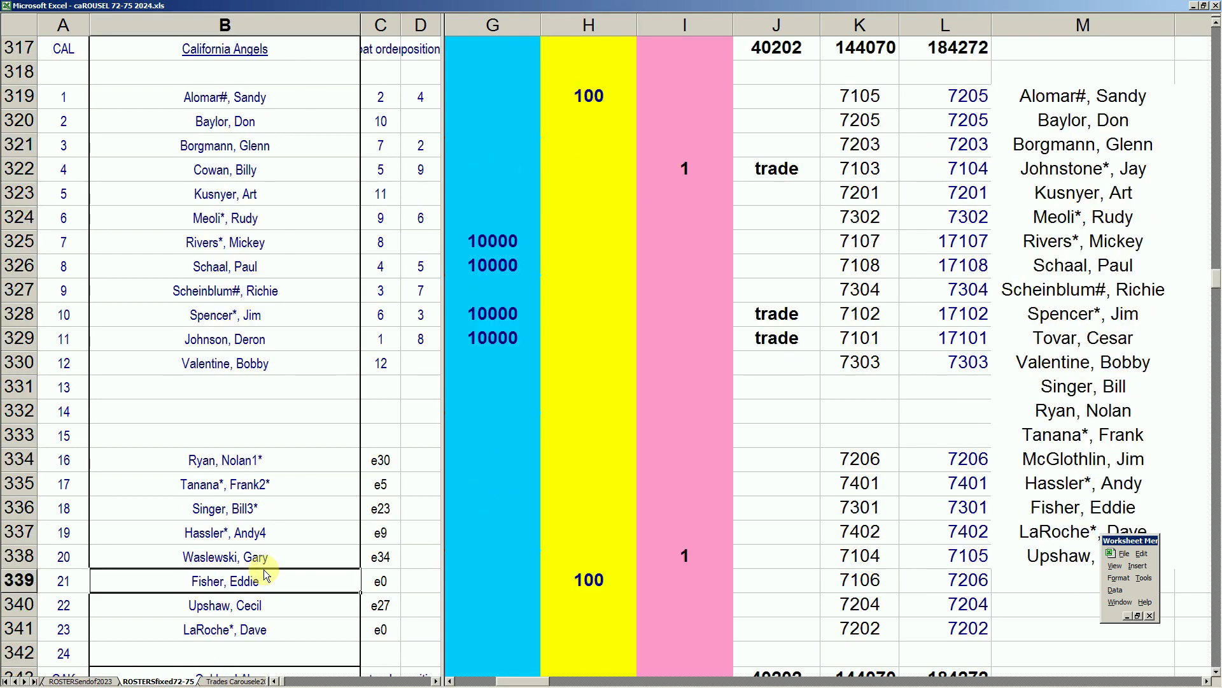
left_click(105, 681)
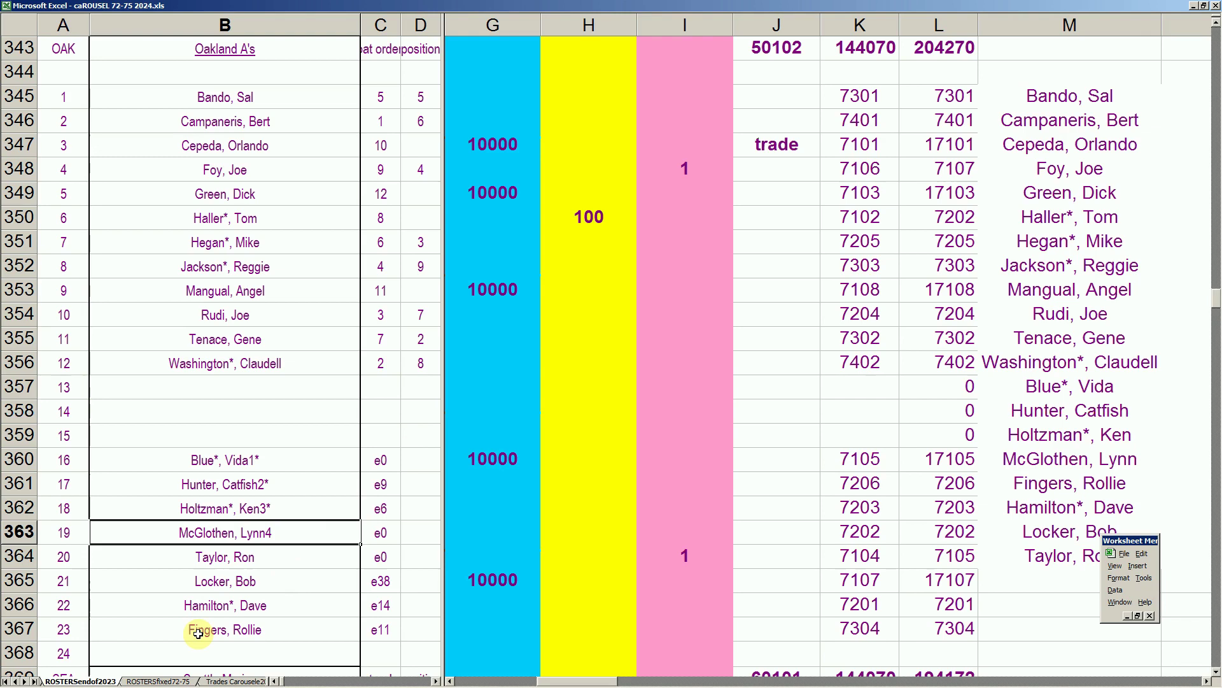
left_click(177, 683)
left_click(511, 193)
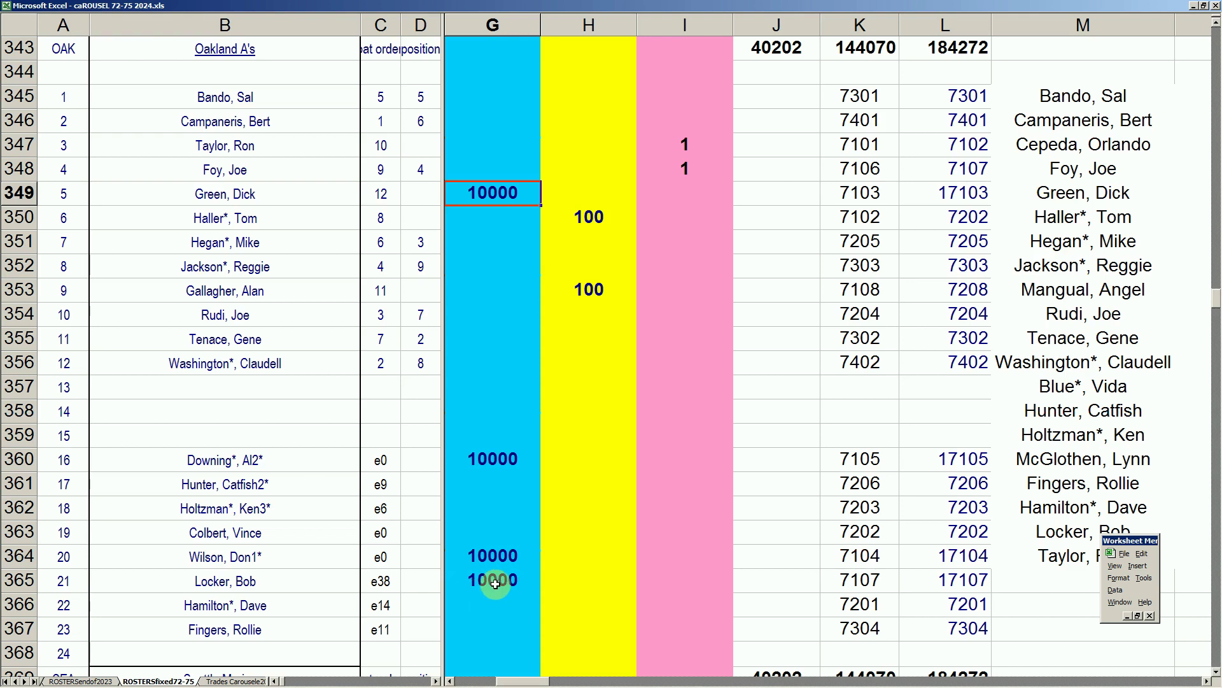
left_click(601, 289)
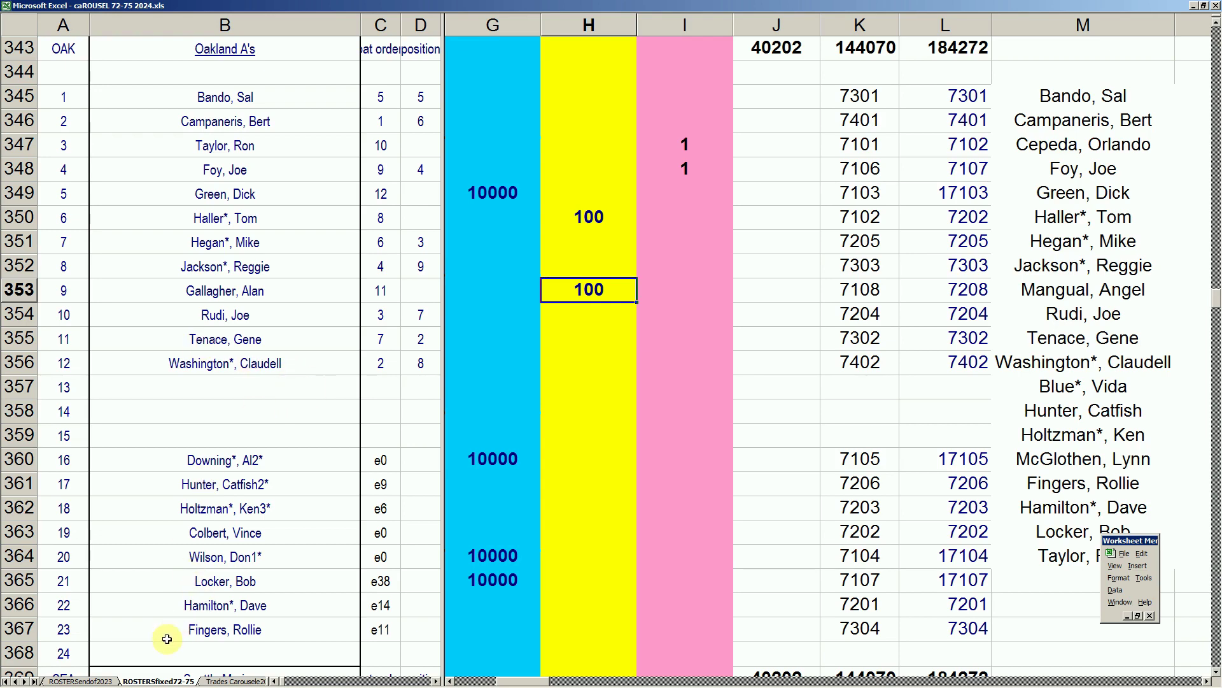
Return to the elimination 2023 sheet and select ATL in the draft order
left_click(17, 682)
left_click(75, 681)
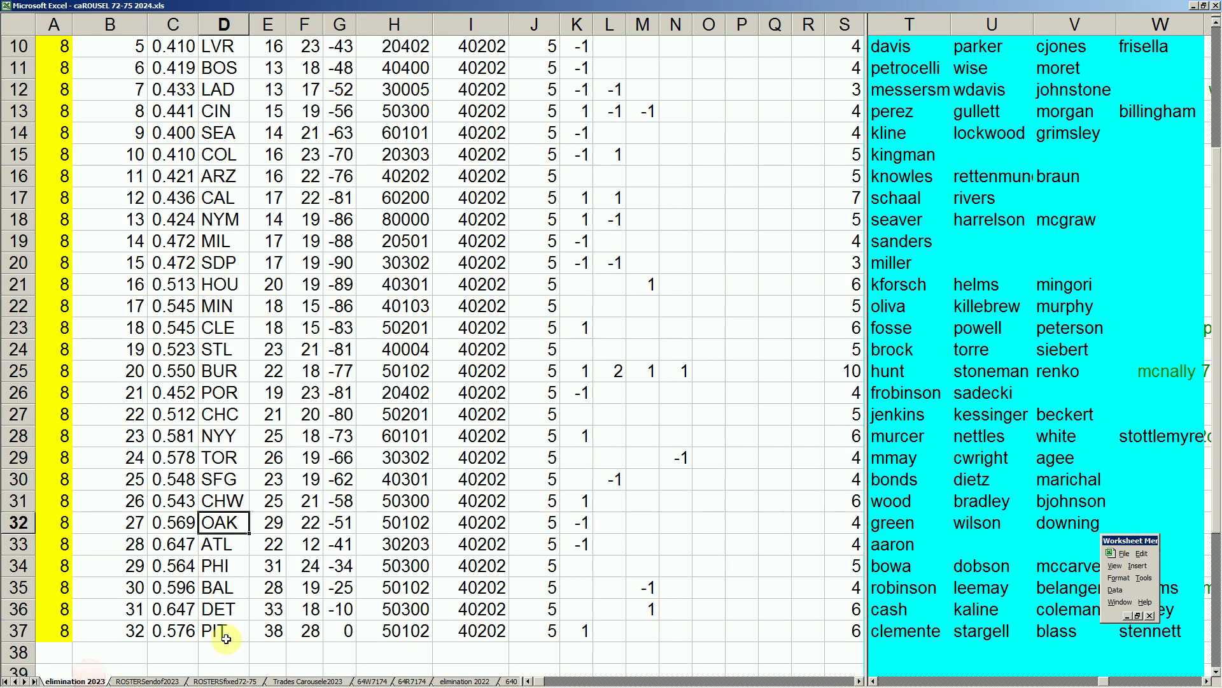
left_click(231, 553)
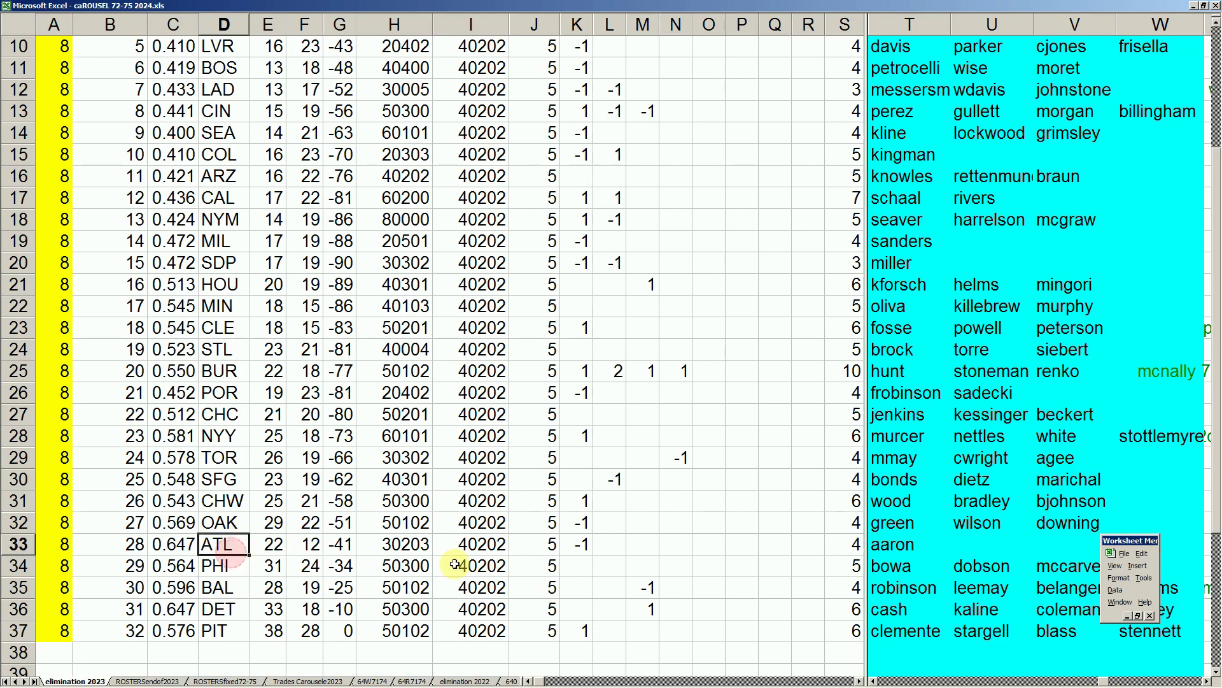
Find the Atlanta Braves roster on the ROSTERSendof2023 sheet
left_click(135, 682)
left_click(265, 412)
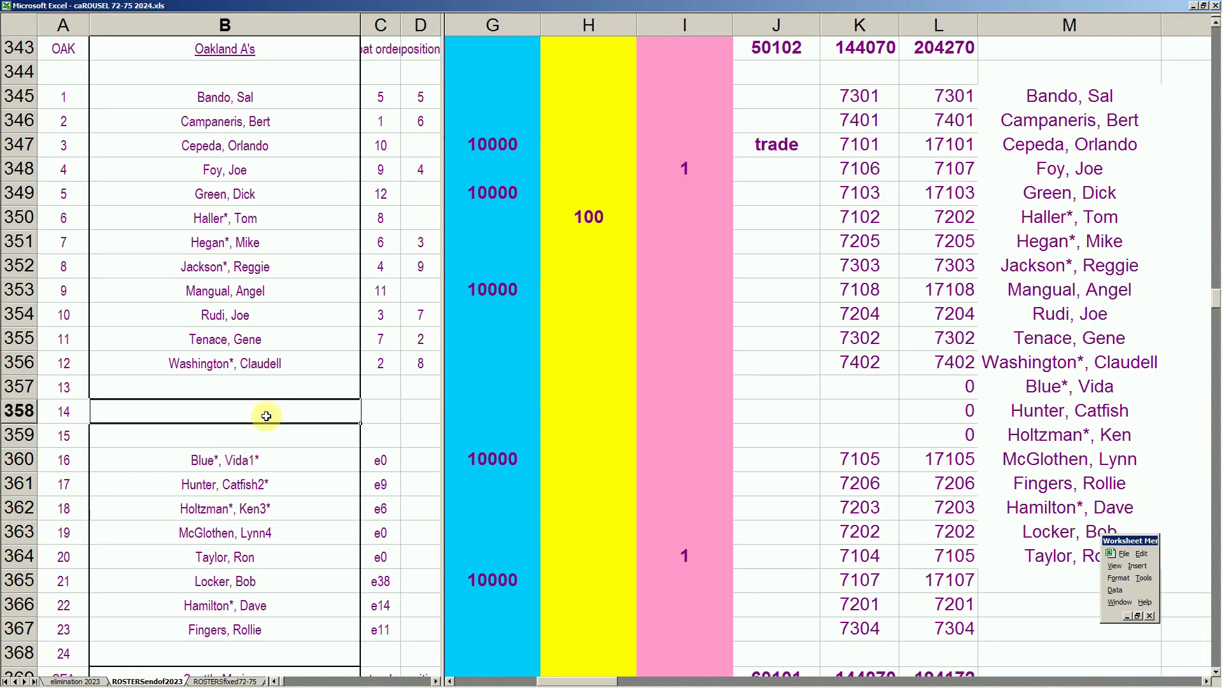
key("Page_Down")
key("Page_Down")
key("Page_Down")
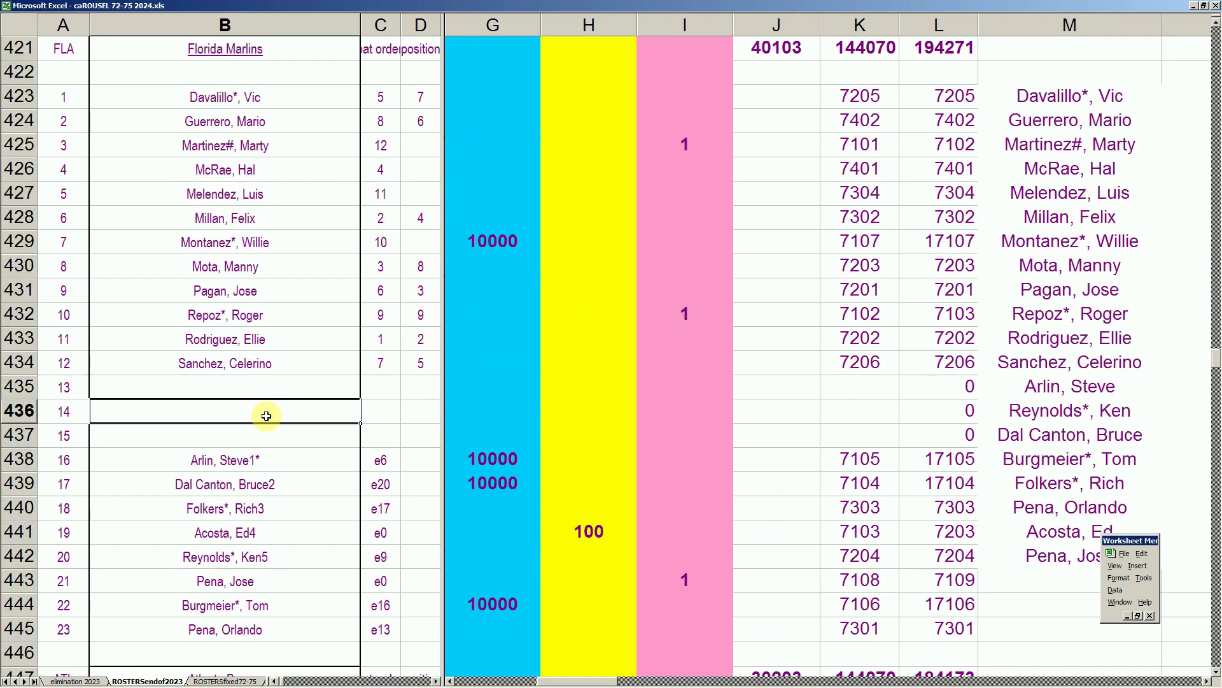
key("Page_Down")
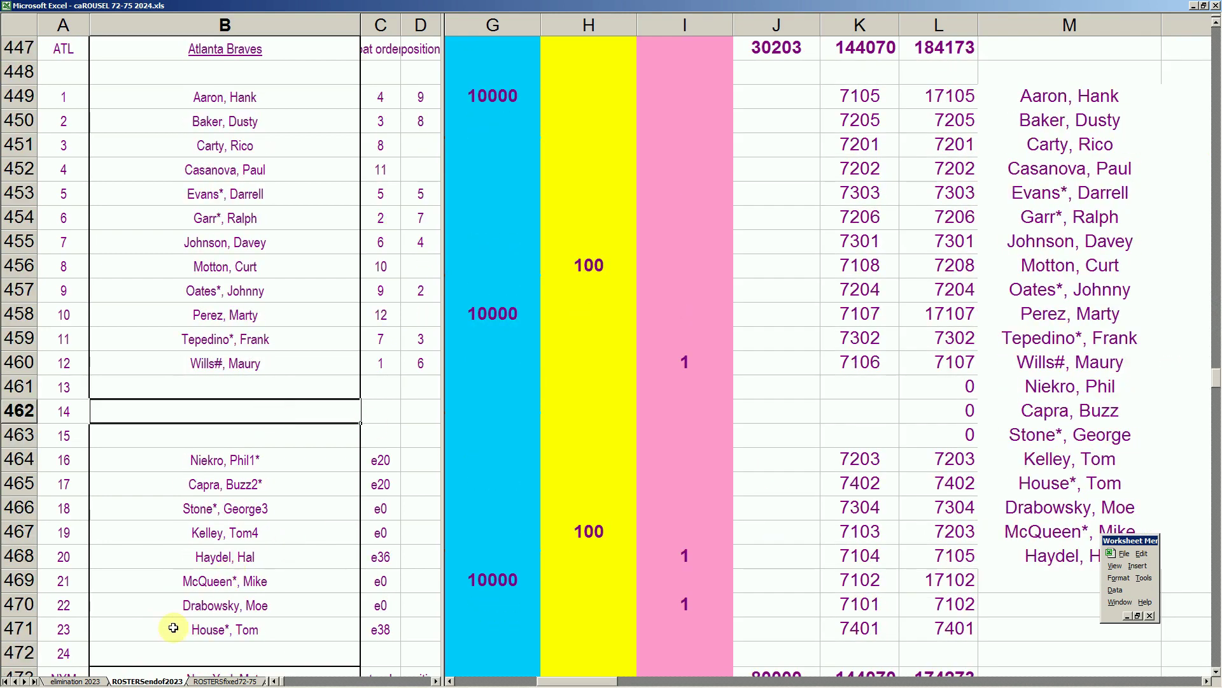
Find the Atlanta Braves roster on the ROSTERSfixed72-75 sheet and compare it with the one on ROSTERSendof2023
left_click(207, 682)
left_click(273, 362)
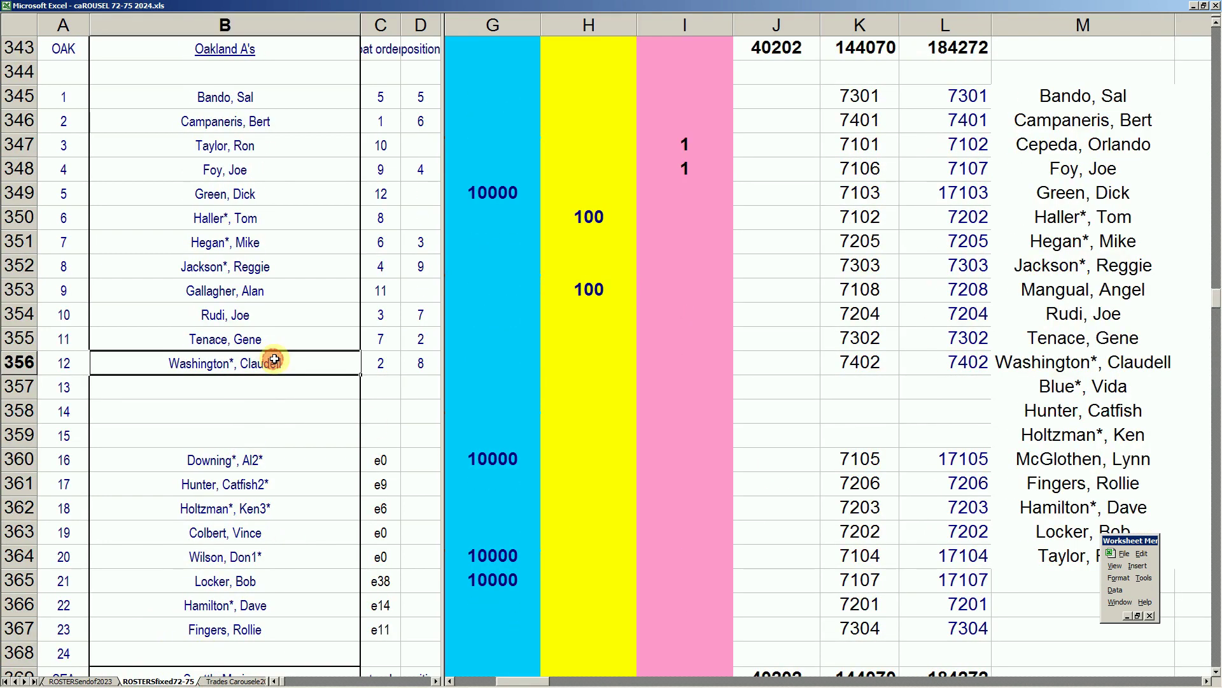
key("Page_Down")
key("Page_Down")
key("Page_Down")
key("Page_Down")
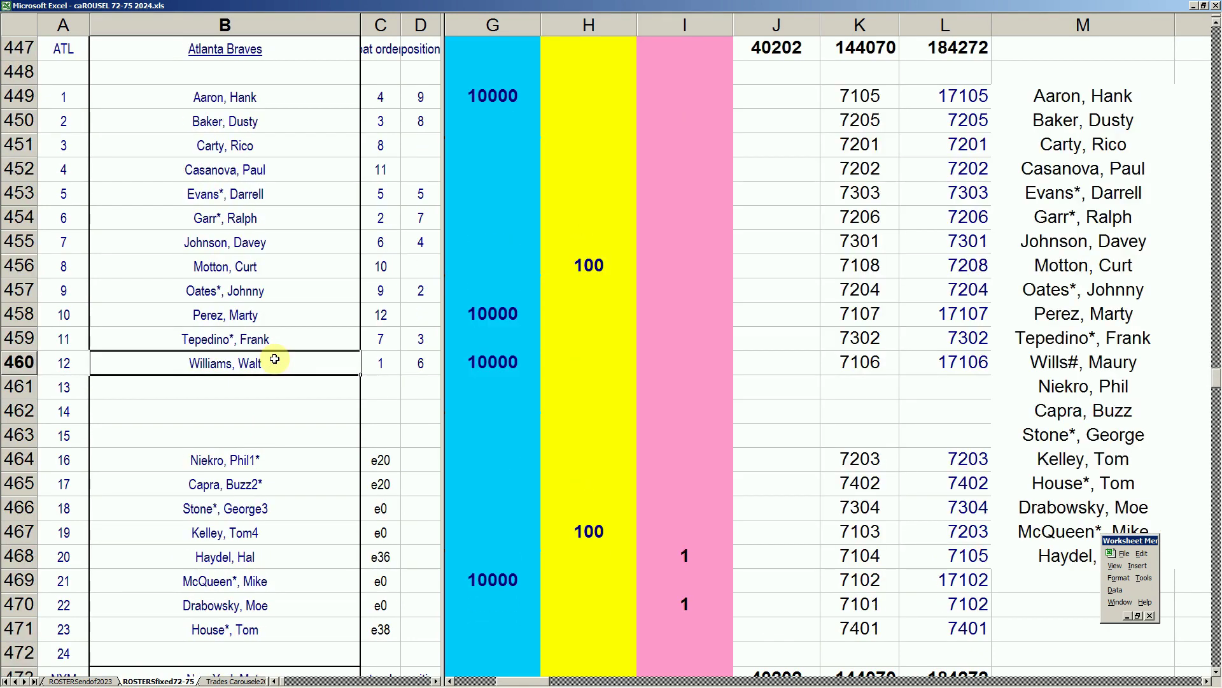
left_click(81, 681)
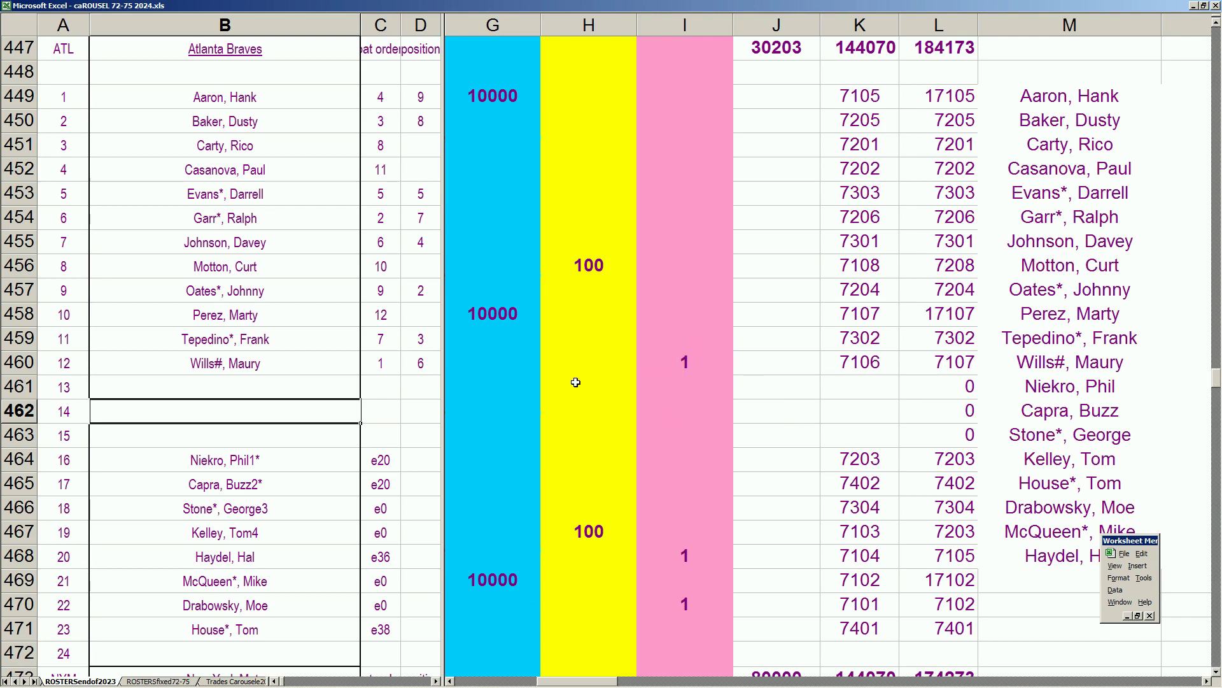
left_click(189, 681)
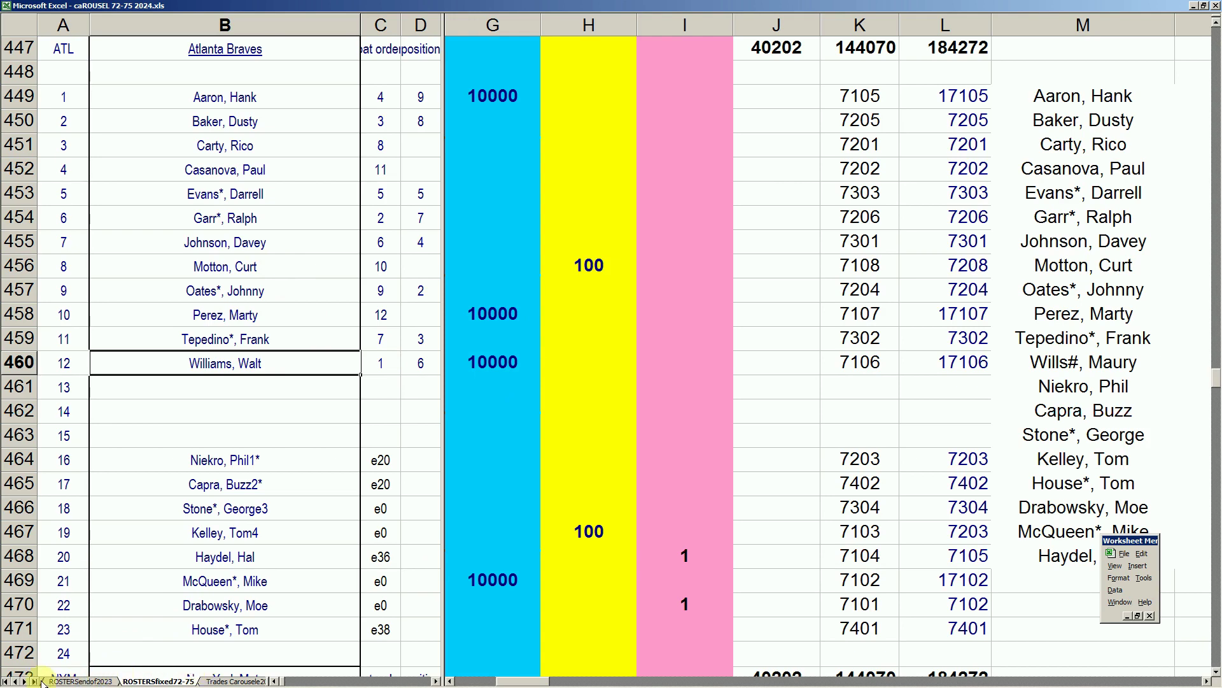
Return to the elimination 2023 sheet and select PHI in the draft order
left_click(18, 681)
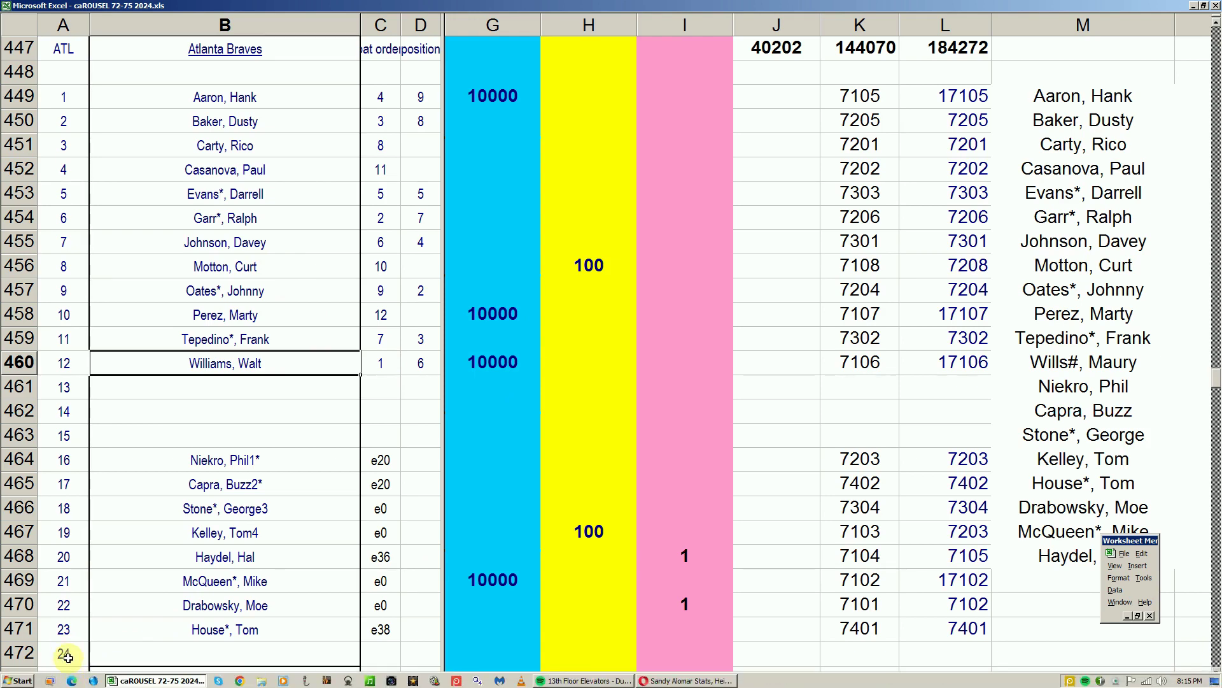
left_click(72, 681)
left_click(216, 565)
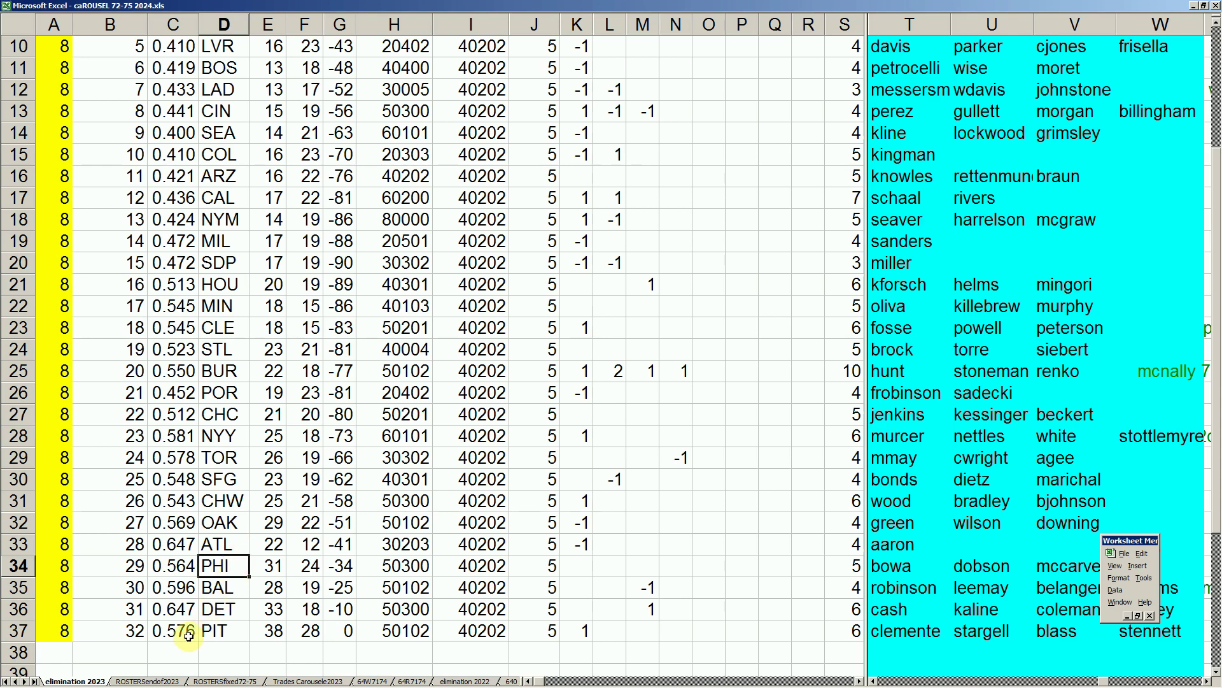
Look up the LAD–CAL trade in rows 66–67 of the Trades Carousele2023 sheet
left_click(298, 682)
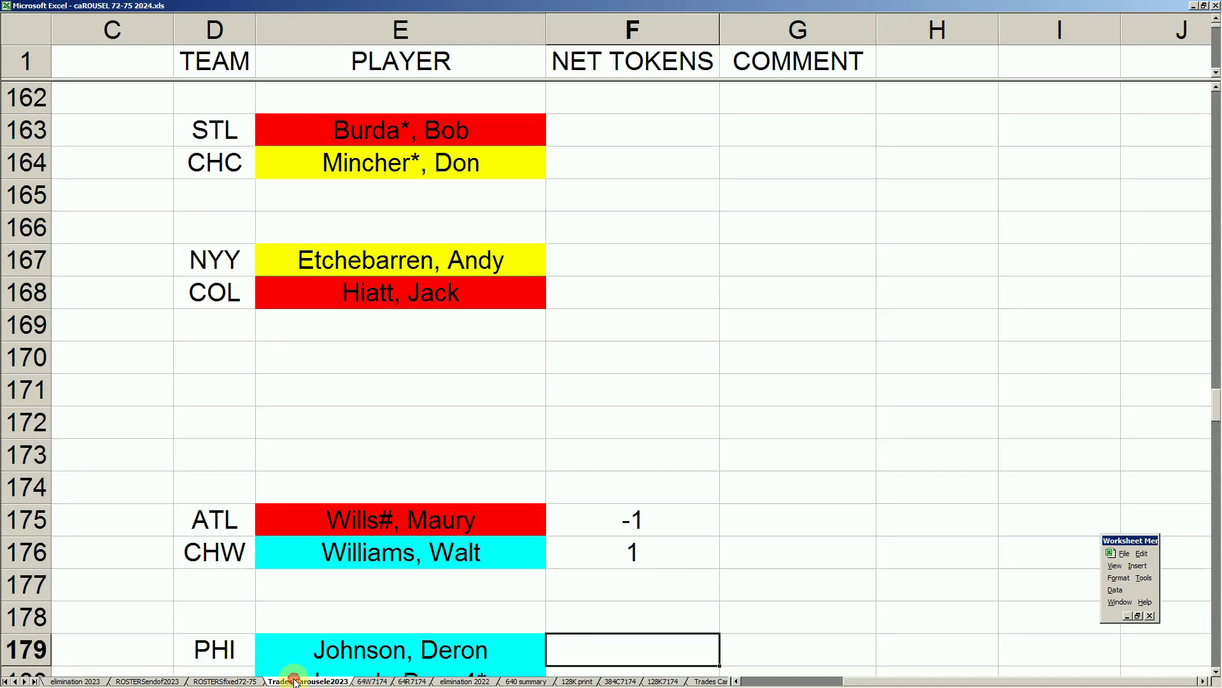
left_click(300, 435)
scroll(301, 436, "up", 6)
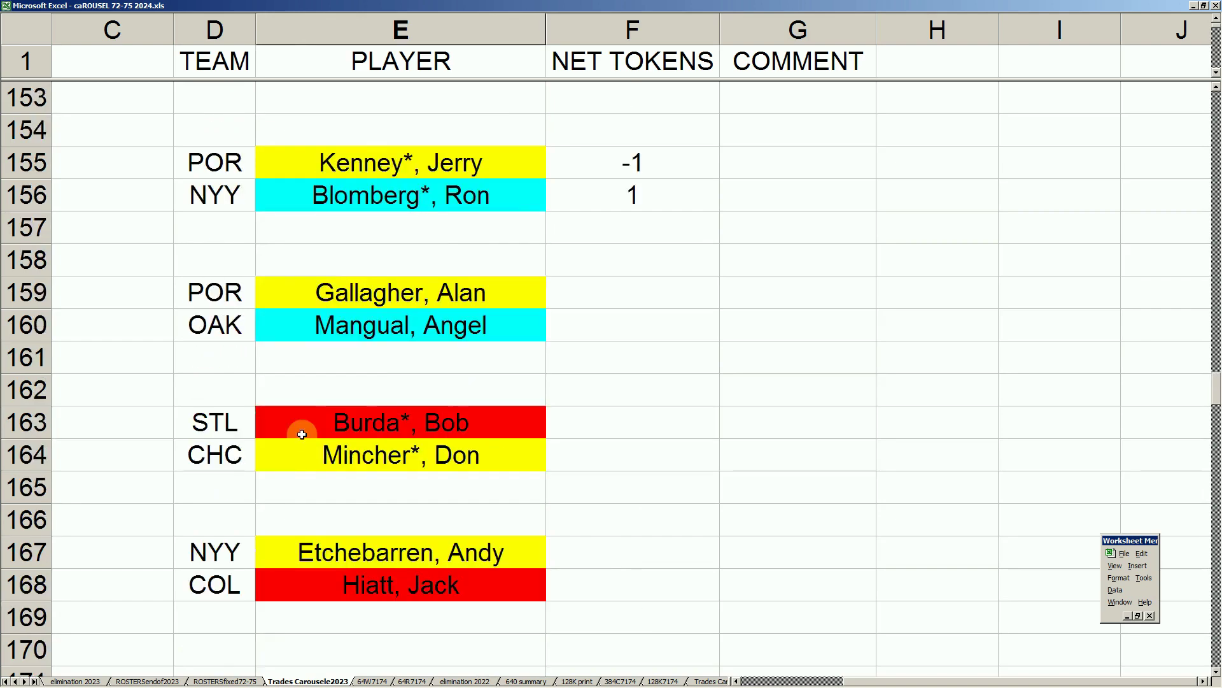
scroll(303, 436, "up", 6)
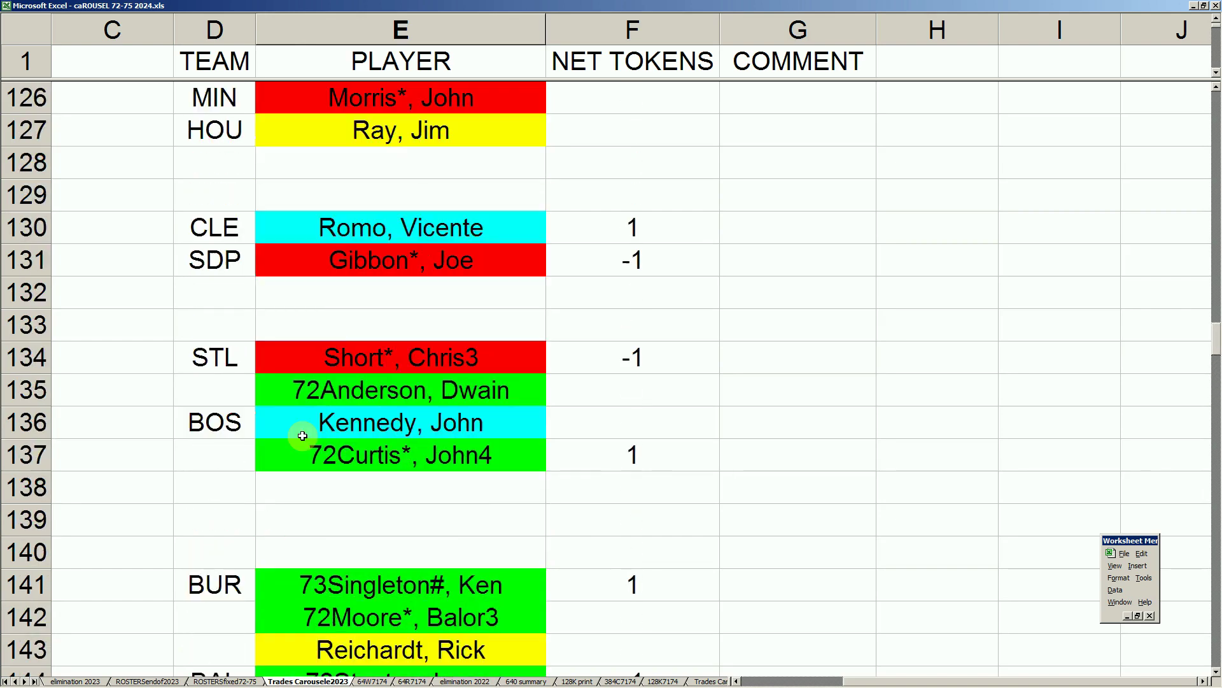
scroll(303, 436, "up", 9)
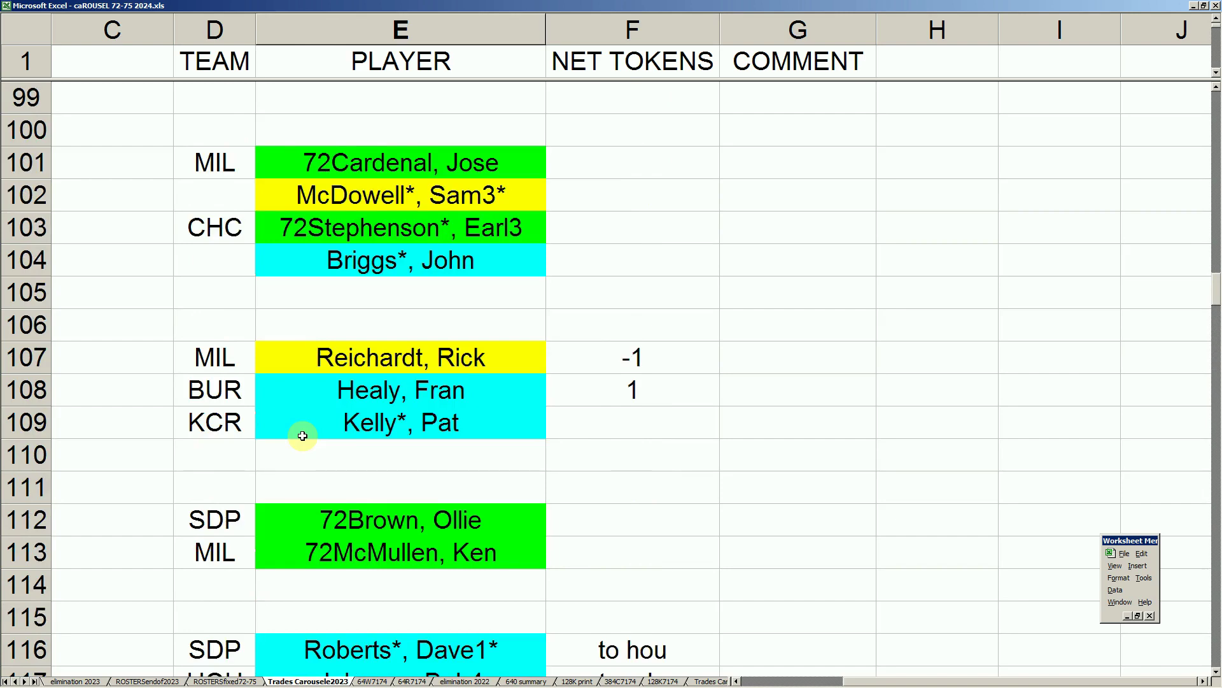
scroll(302, 436, "up", 7)
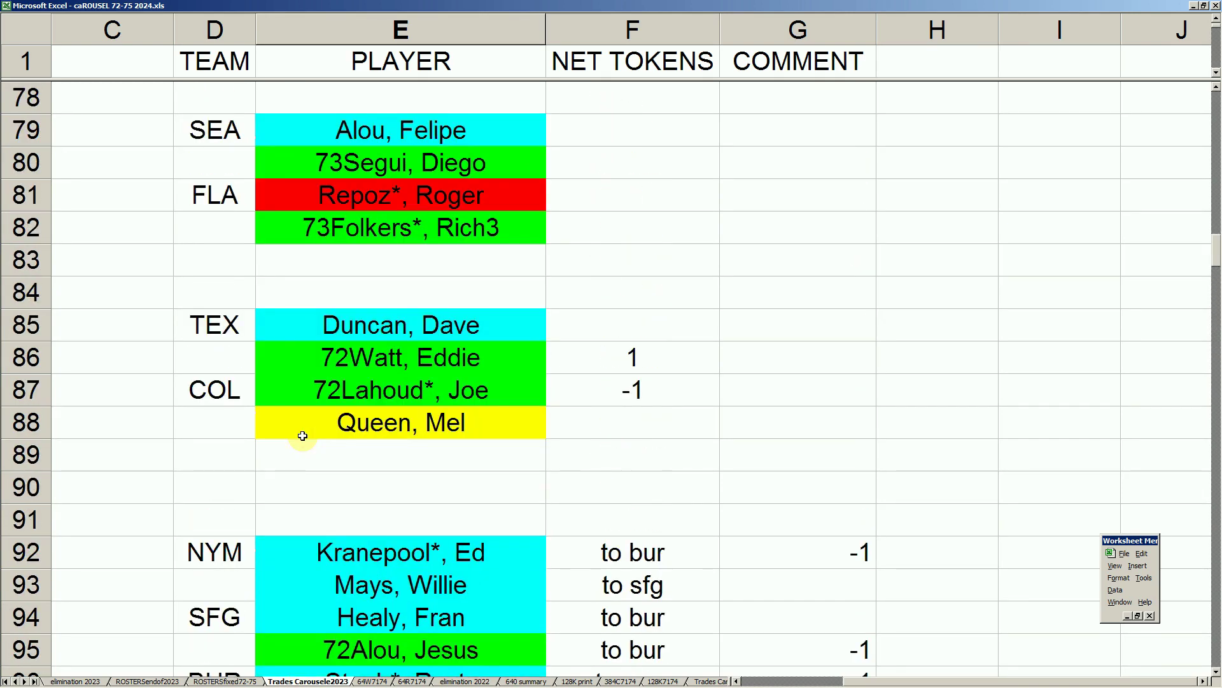
scroll(302, 435, "up", 6)
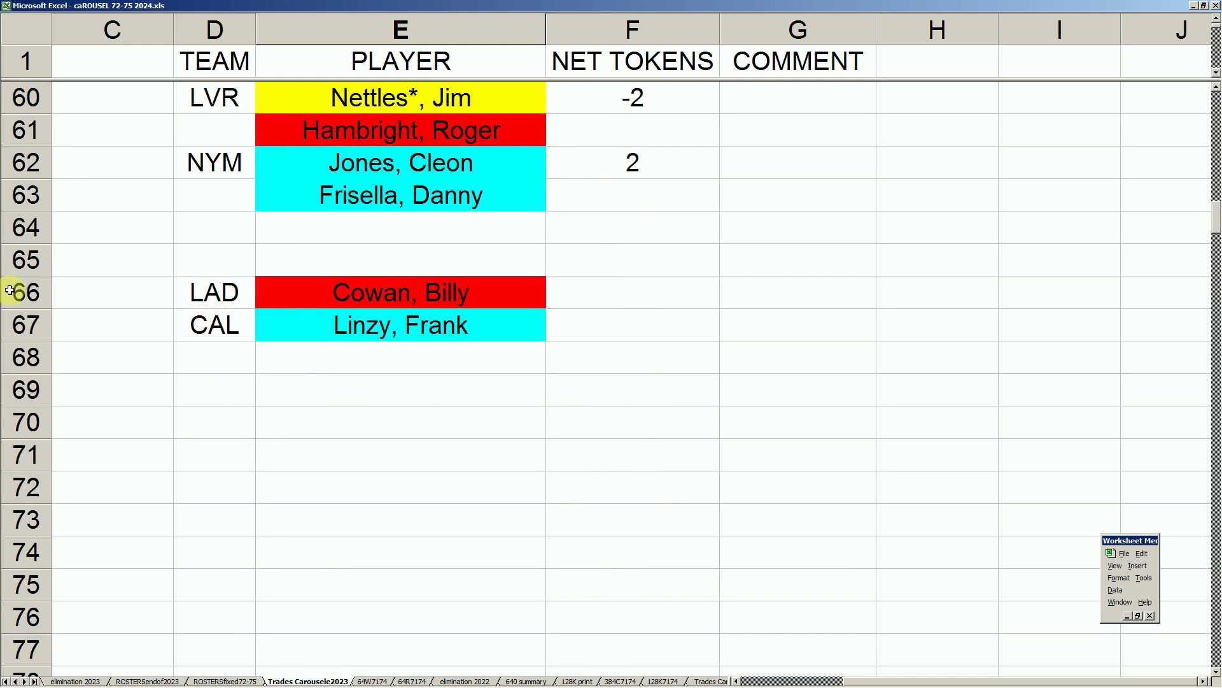
left_click_drag(11, 290, 29, 324)
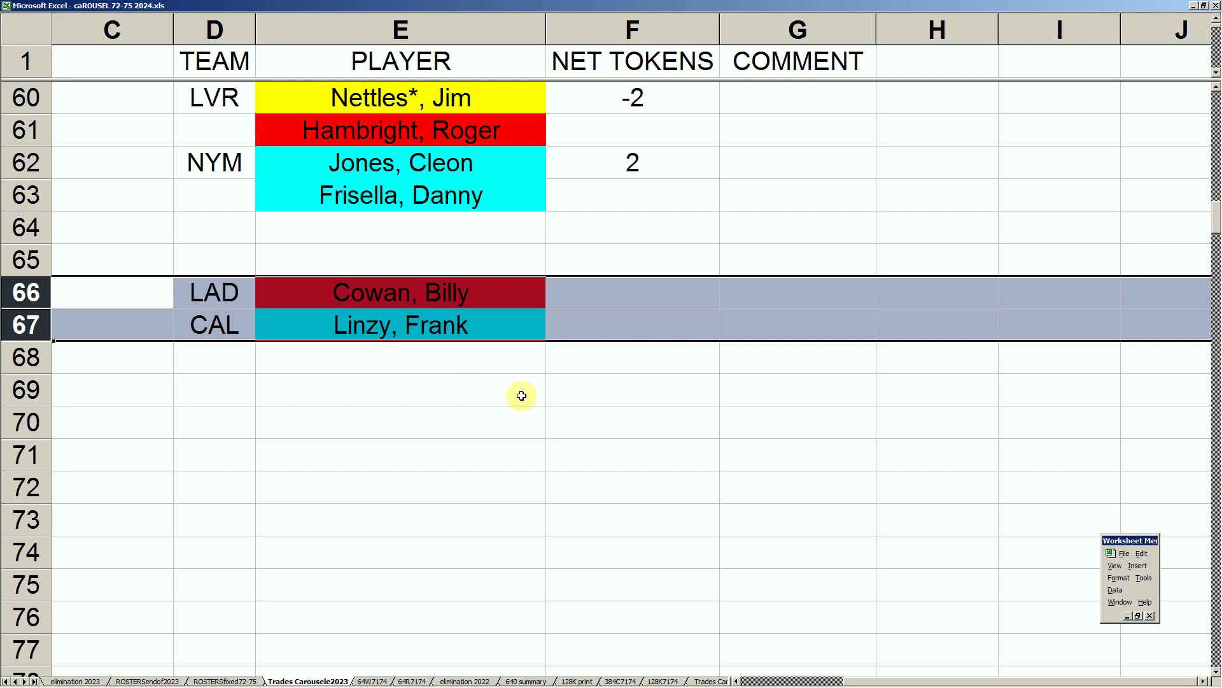
left_click(433, 318)
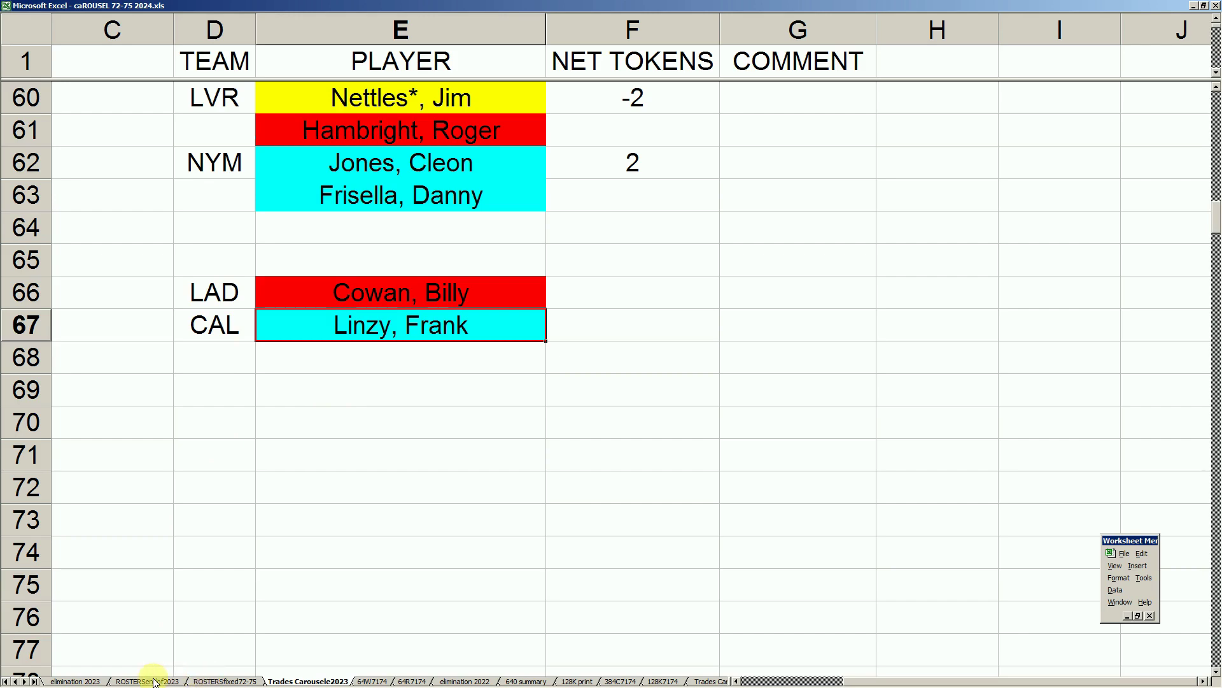
Find the PHI–CAL trade in rows 179–182 of the Trades Carousele2023 sheet
left_click(261, 615)
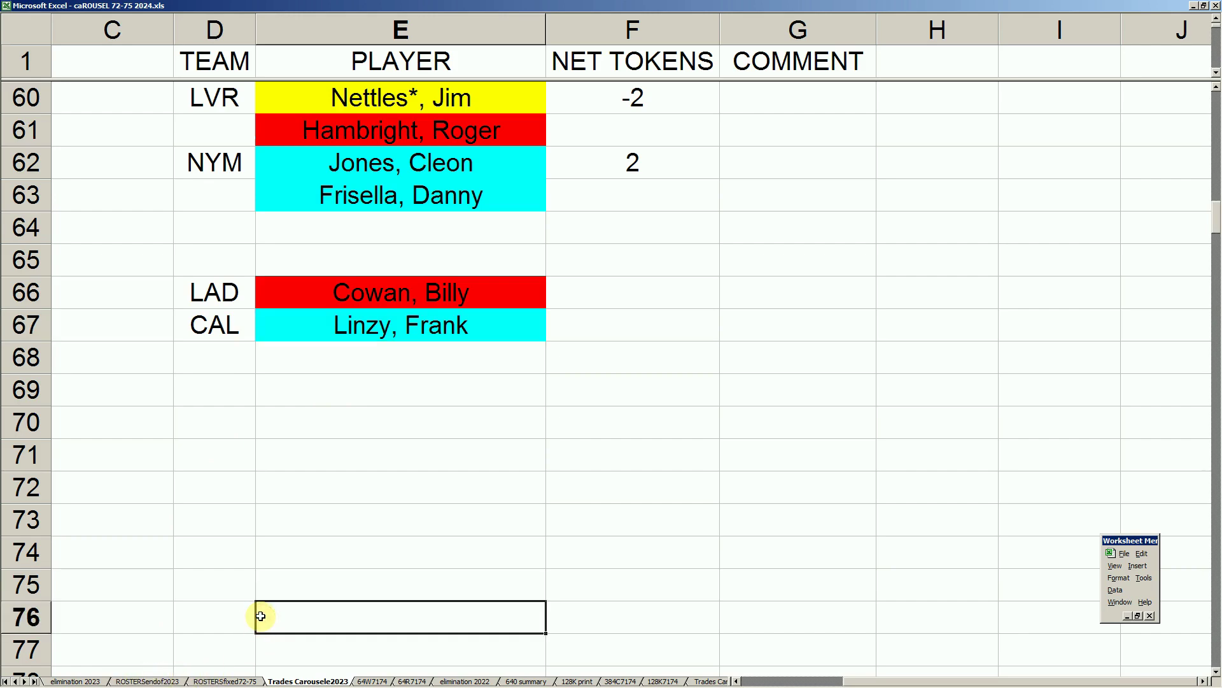
key("Page_Down")
key("Page_Down")
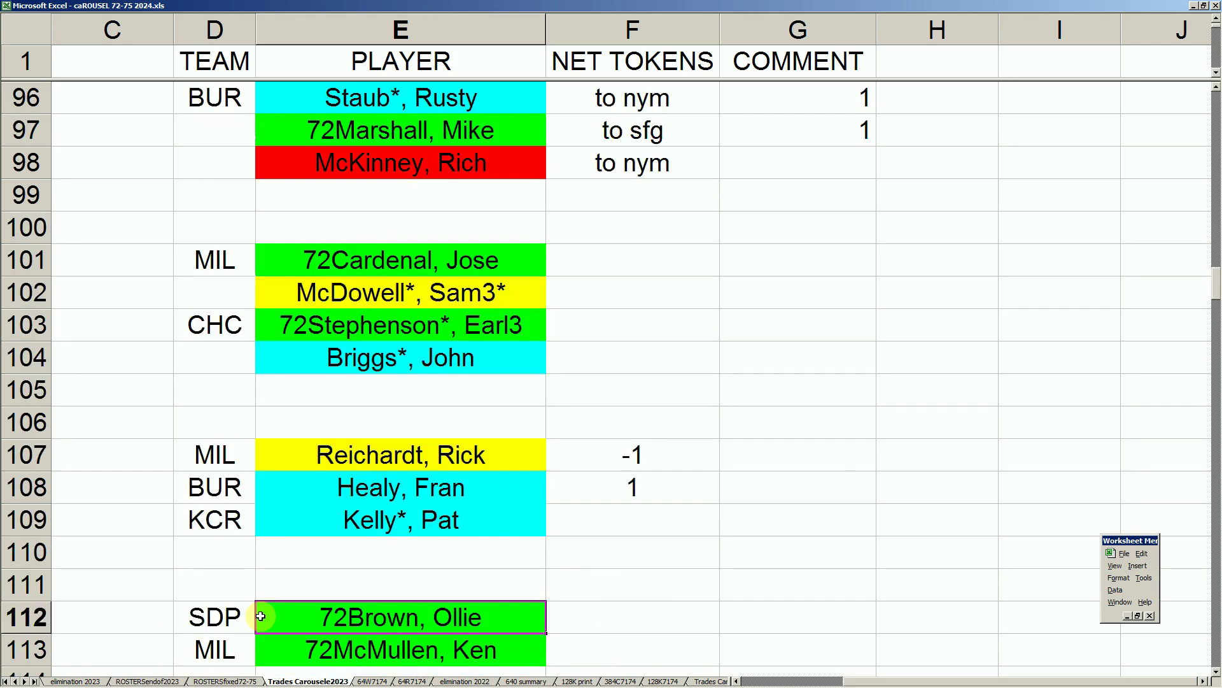
key("Page_Down")
key("Page_Down")
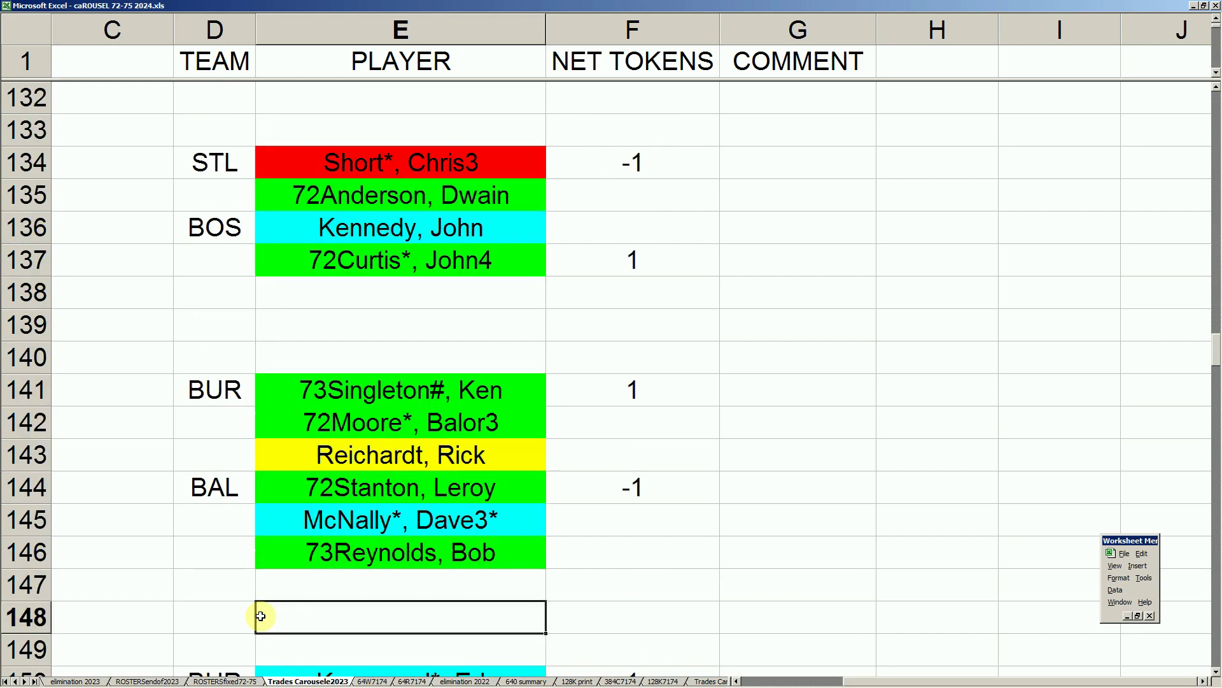
key("Page_Down")
key("Down")
key("Down")
key("Down")
key("Down")
key("Down")
key("Down")
key("Down")
key("Down")
key("Down")
key("Down")
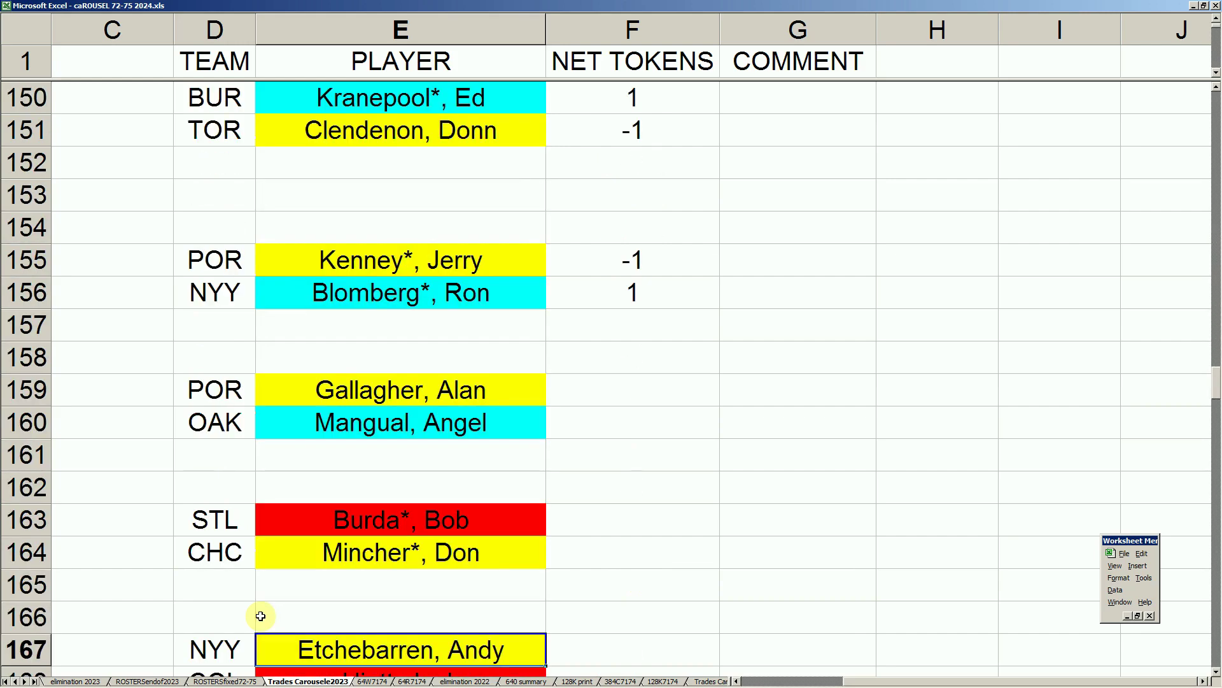
key("Down")
key("Down")
key("Down")
key("Down")
key("Down")
key("Down")
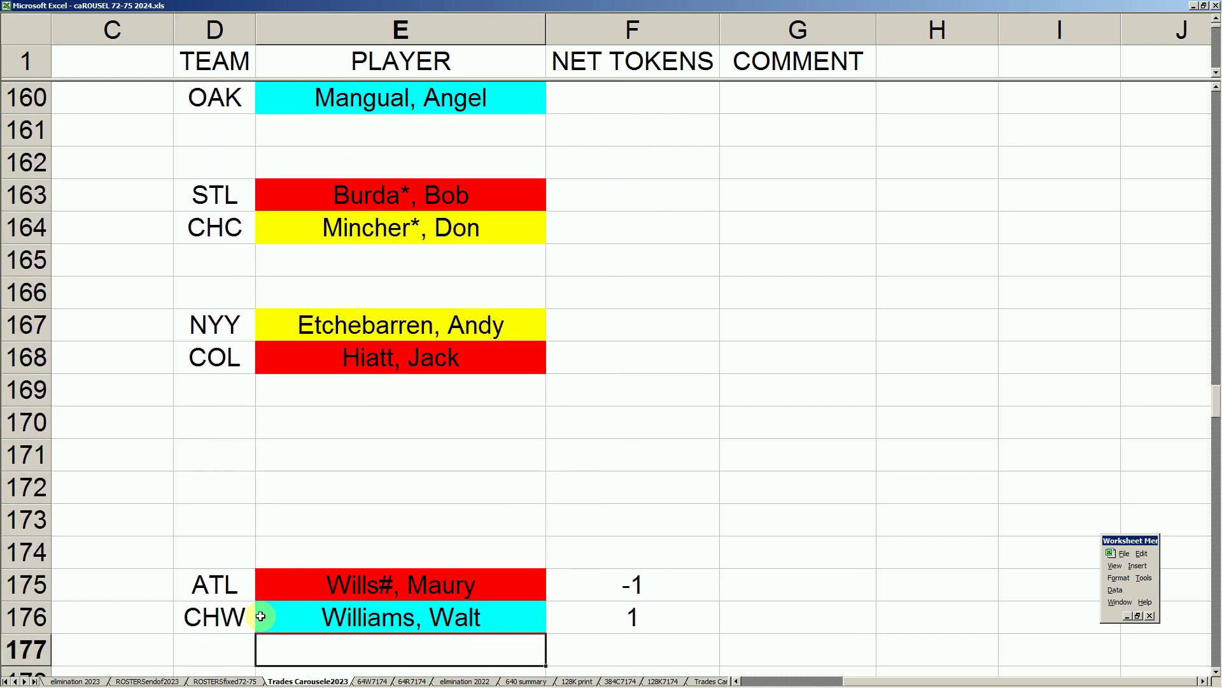
key("Down")
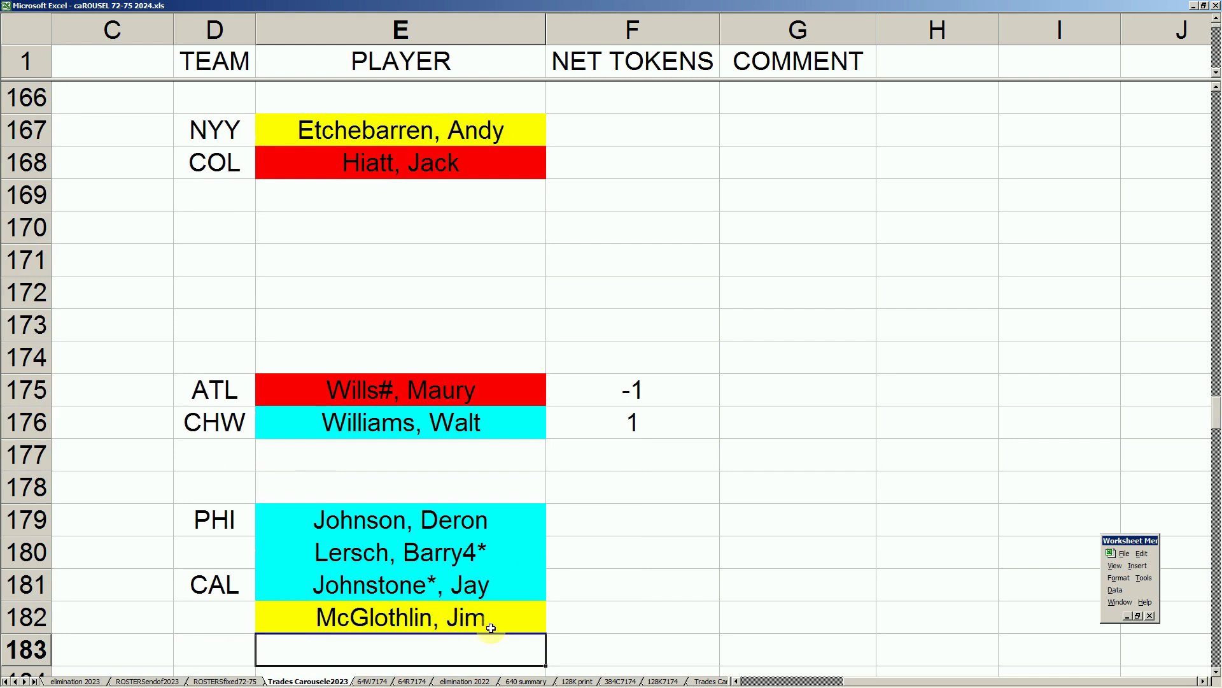
Examine the players exchanged in the PHI–CAL trade and its net tokens cells F179:F182
left_click(445, 620)
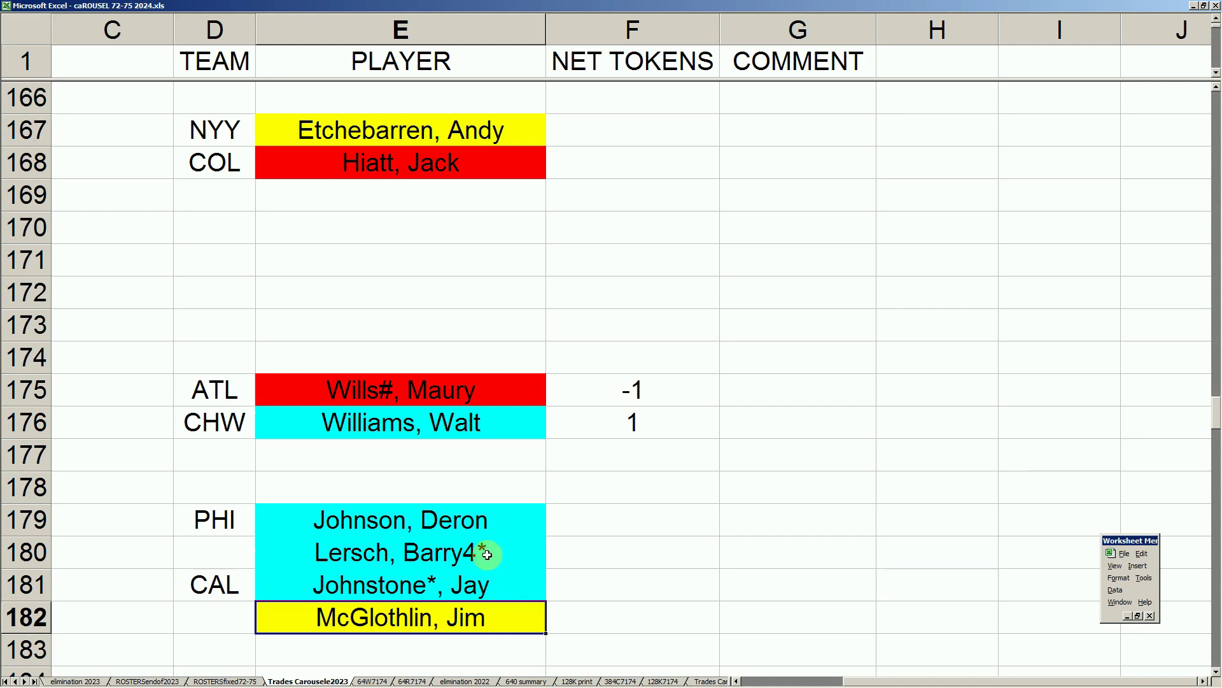
left_click(465, 532)
left_click(478, 548)
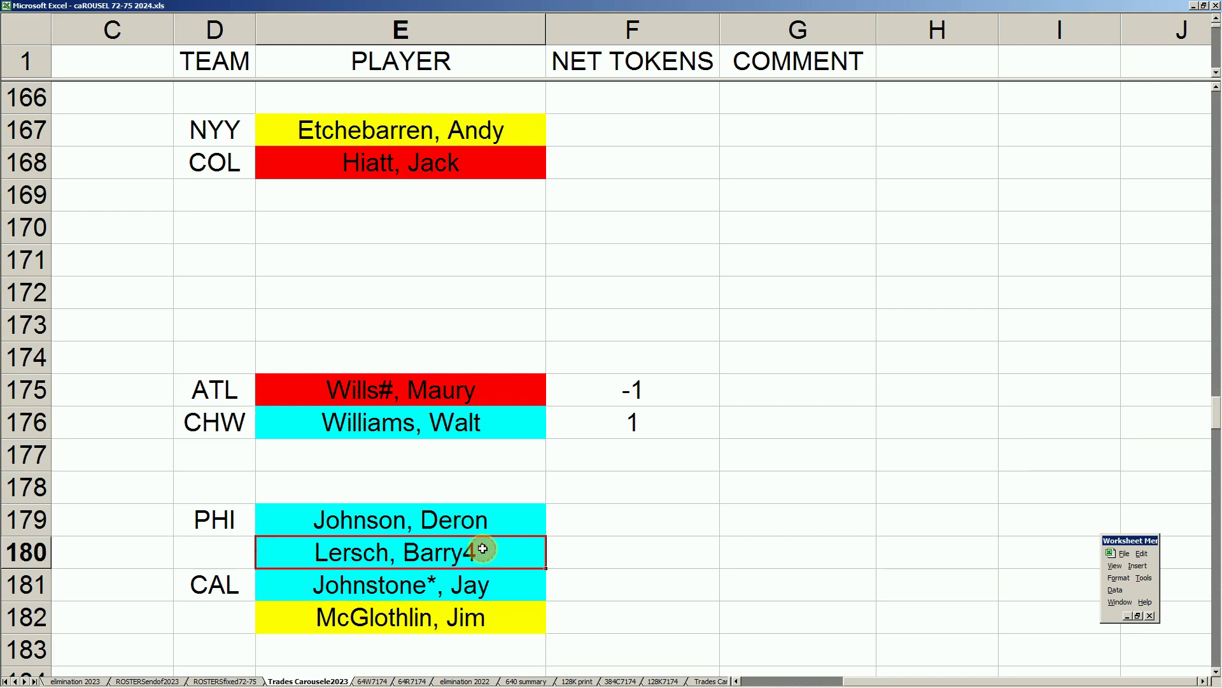
type("*")
left_click(481, 586)
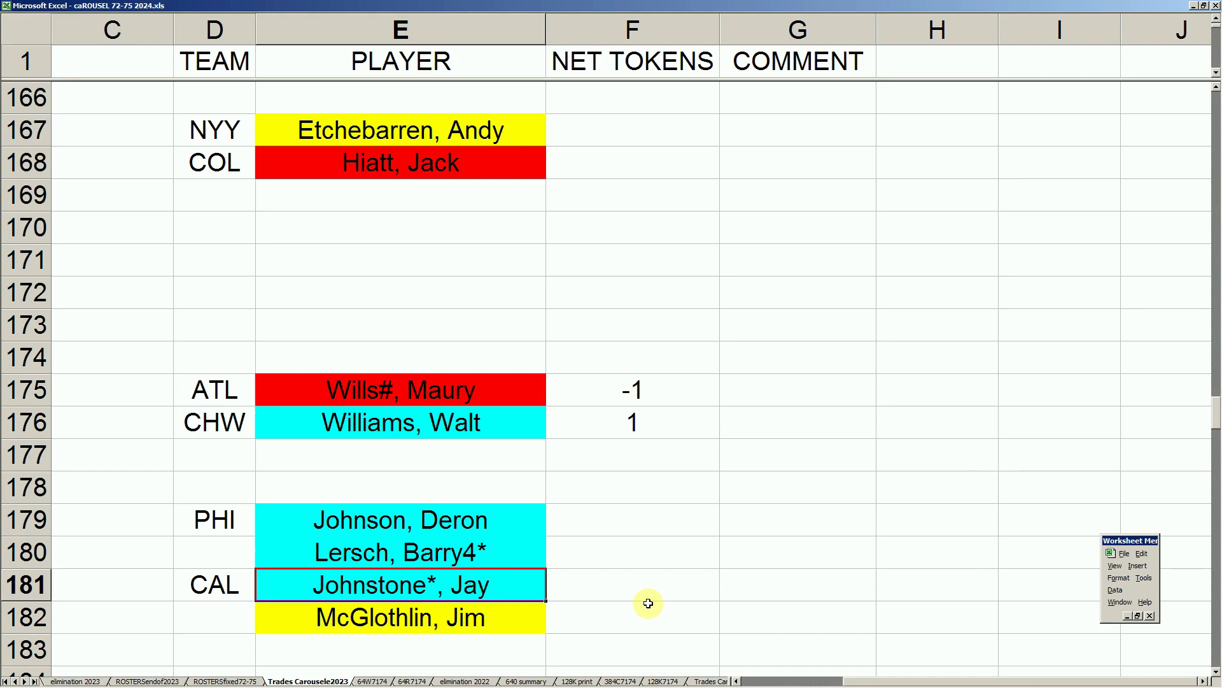
left_click_drag(647, 513, 646, 624)
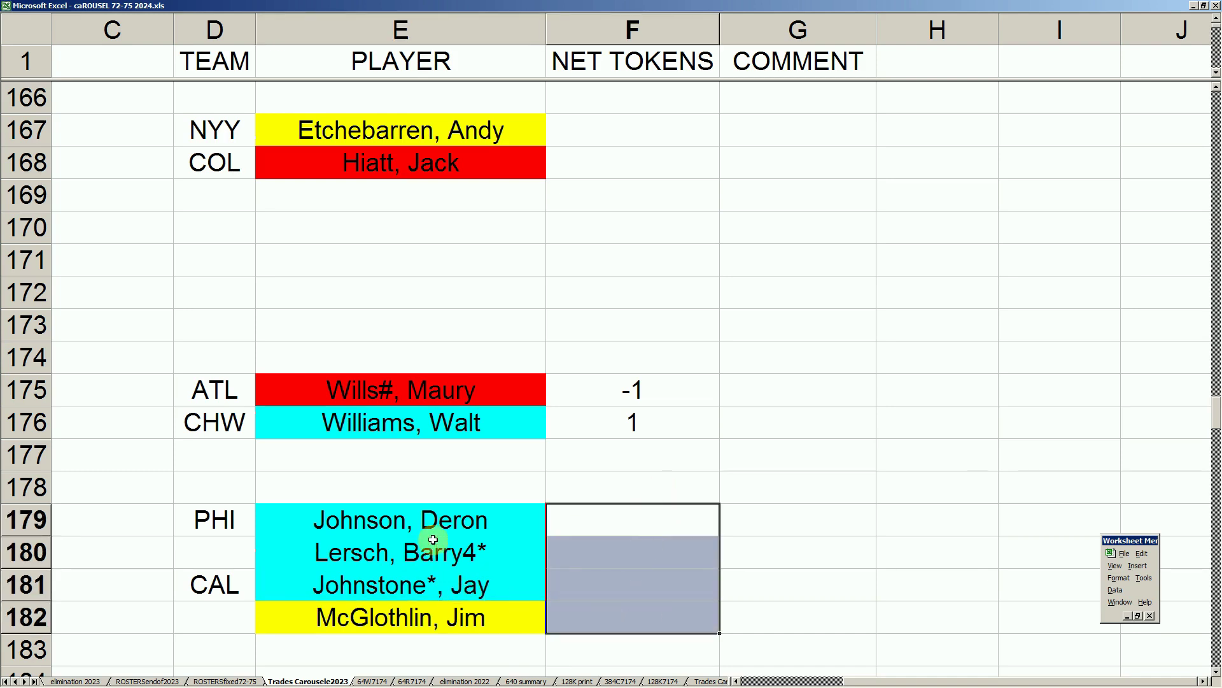
left_click(441, 517)
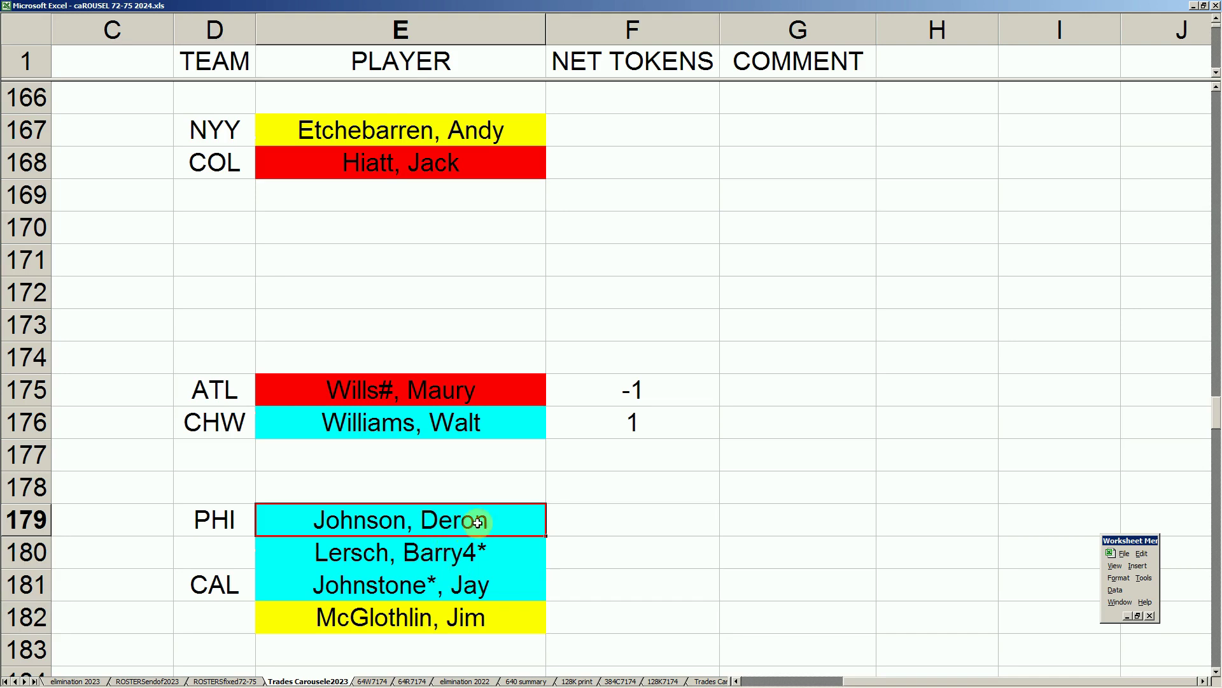
left_click(480, 552)
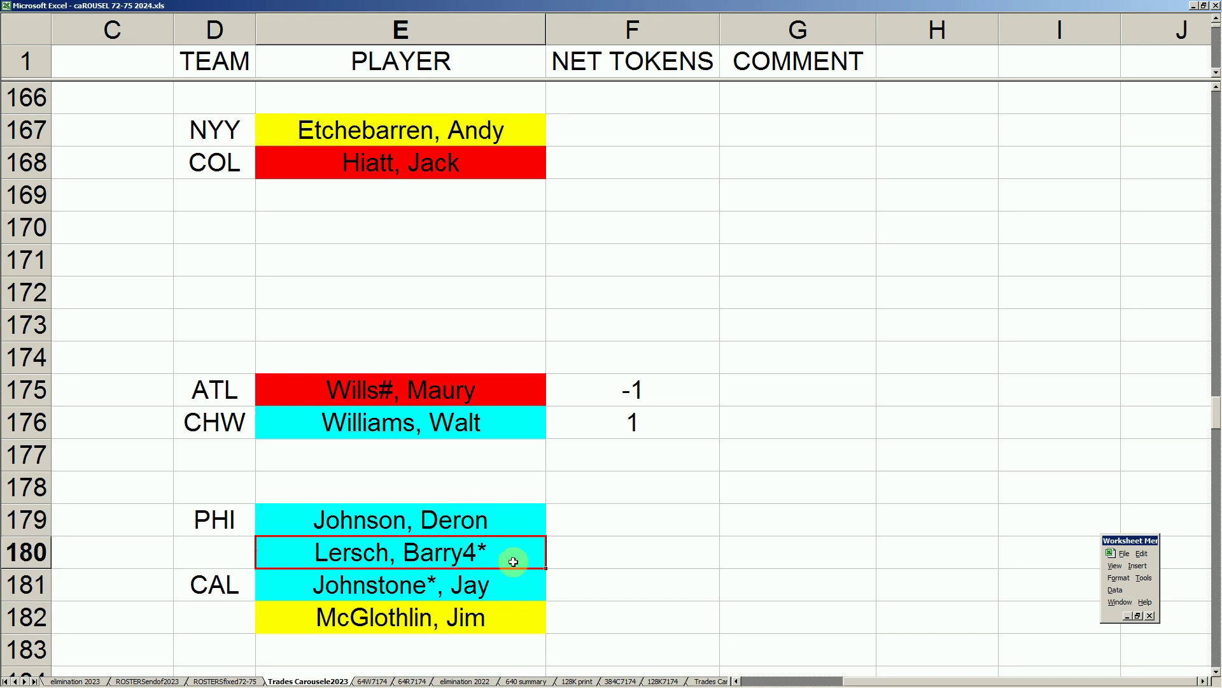
left_click(500, 585)
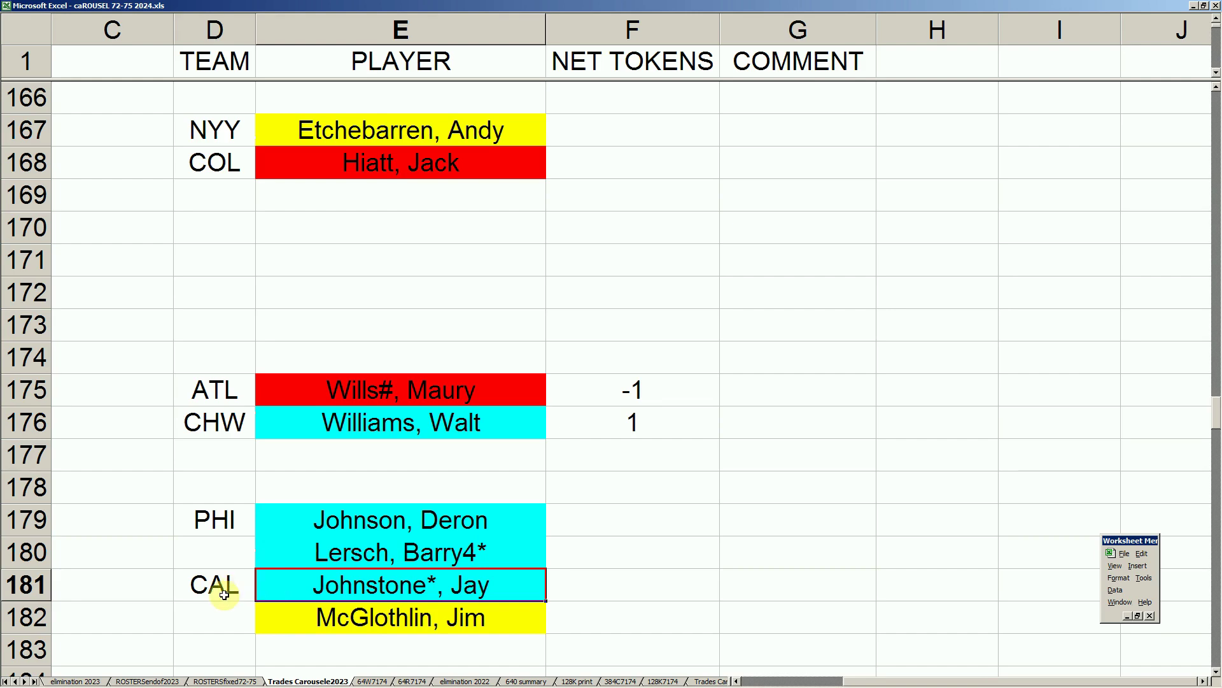
Find the Philadelphia Phillies roster on the ROSTERSendof2023 sheet
left_click(159, 681)
left_click(211, 573)
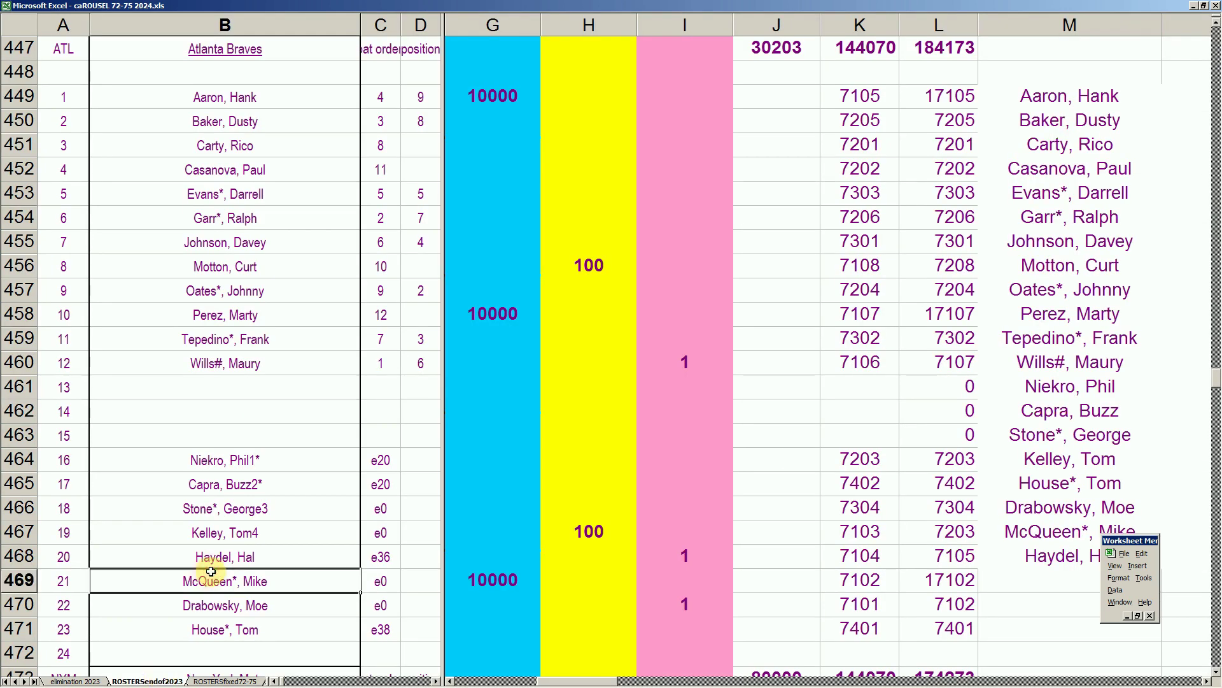
key("Page_Down")
key("Page_Down")
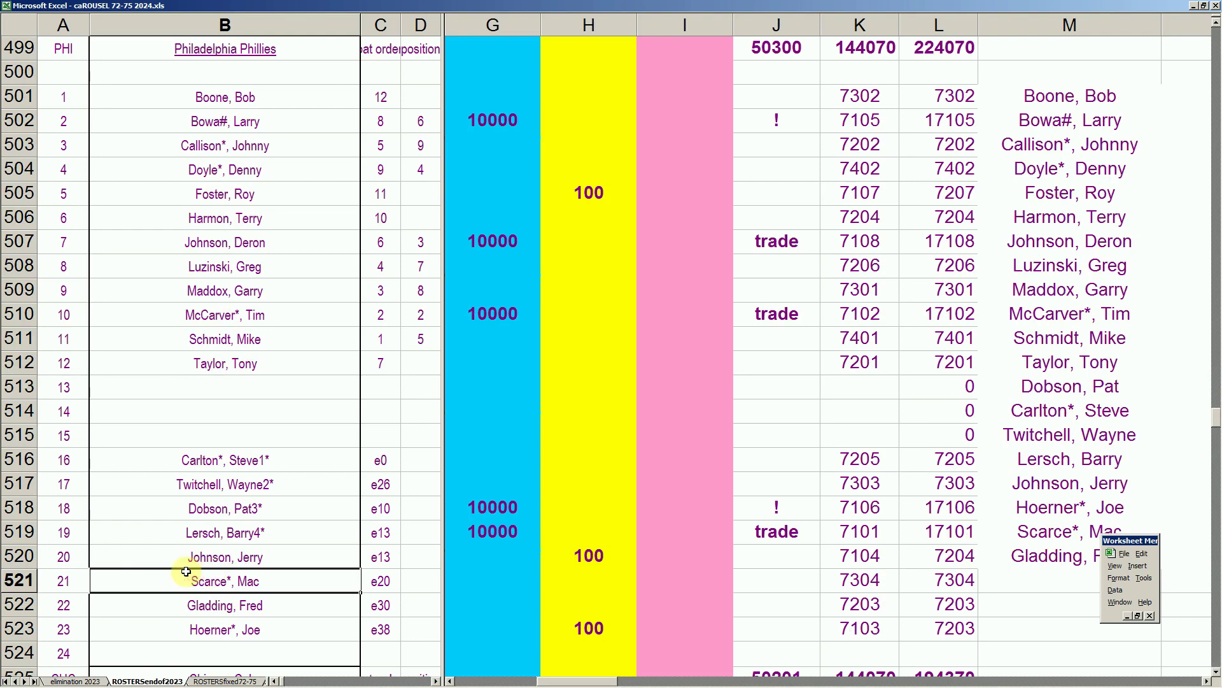
Find the Philadelphia Phillies roster on the ROSTERSfixed72-75 sheet and compare it with the one on ROSTERSendof2023
left_click(225, 681)
left_click(274, 490)
key("Page_Down")
key("Page_Down")
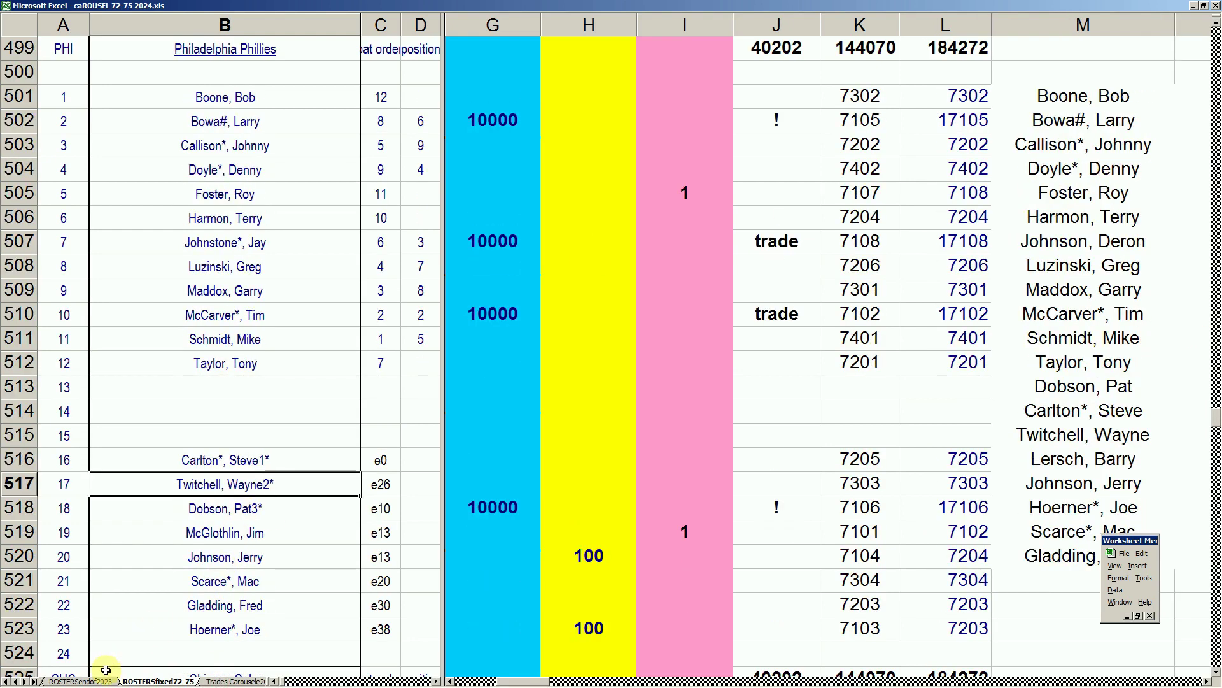
left_click(84, 682)
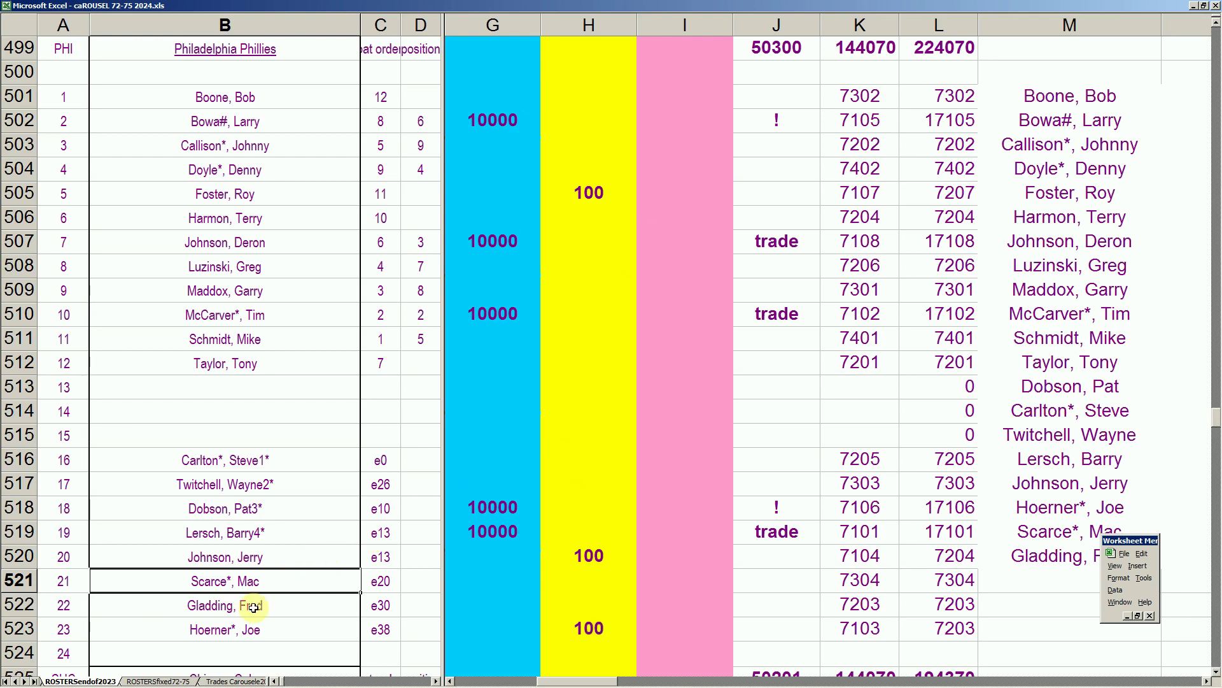
left_click(175, 680)
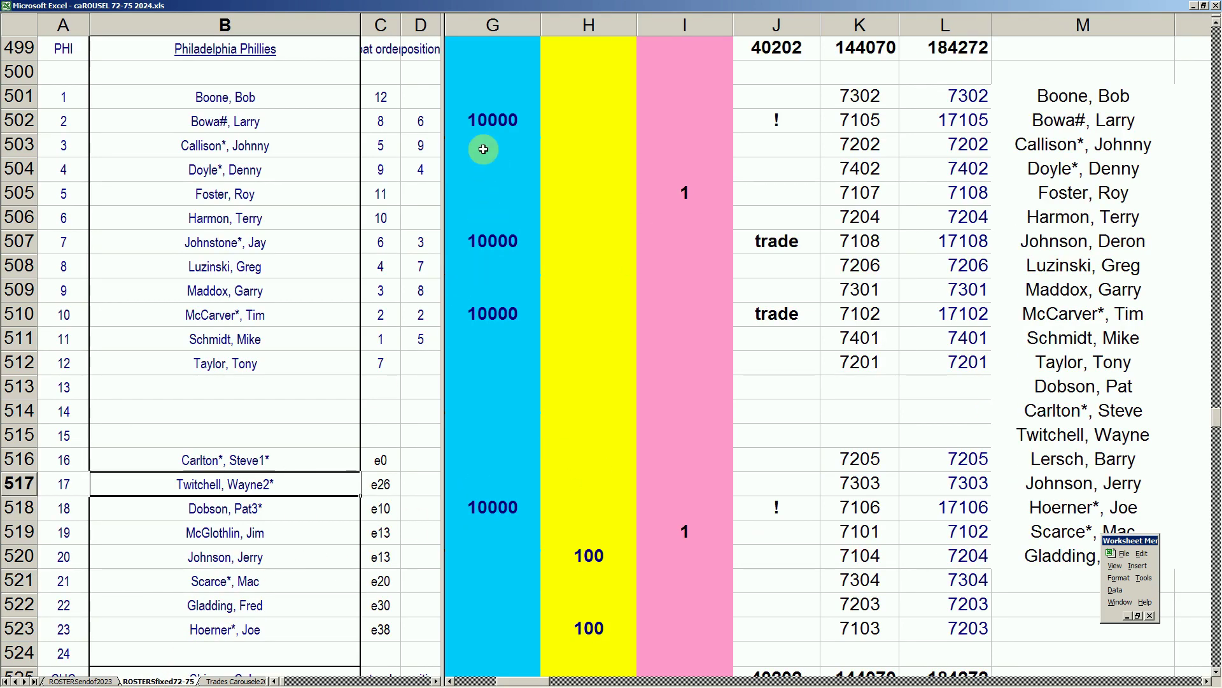
Examine the Phillies' player token entries in the blue, yellow and pink columns of the fixed roster
left_click(501, 120)
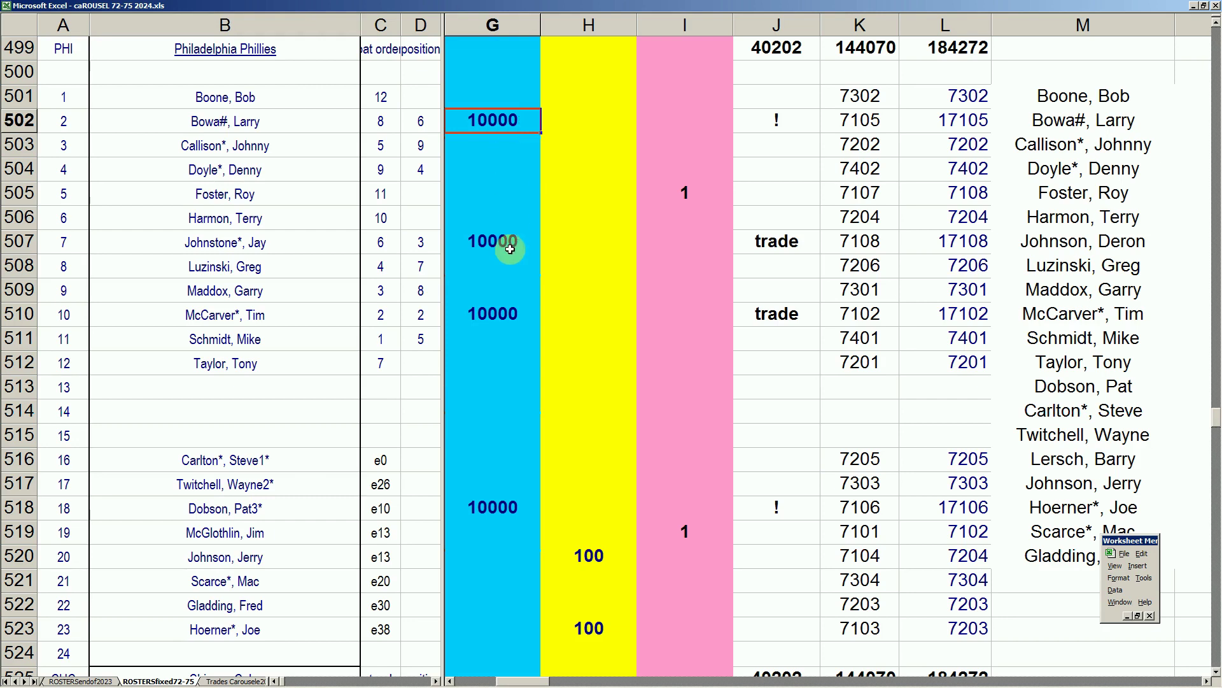
left_click(492, 314)
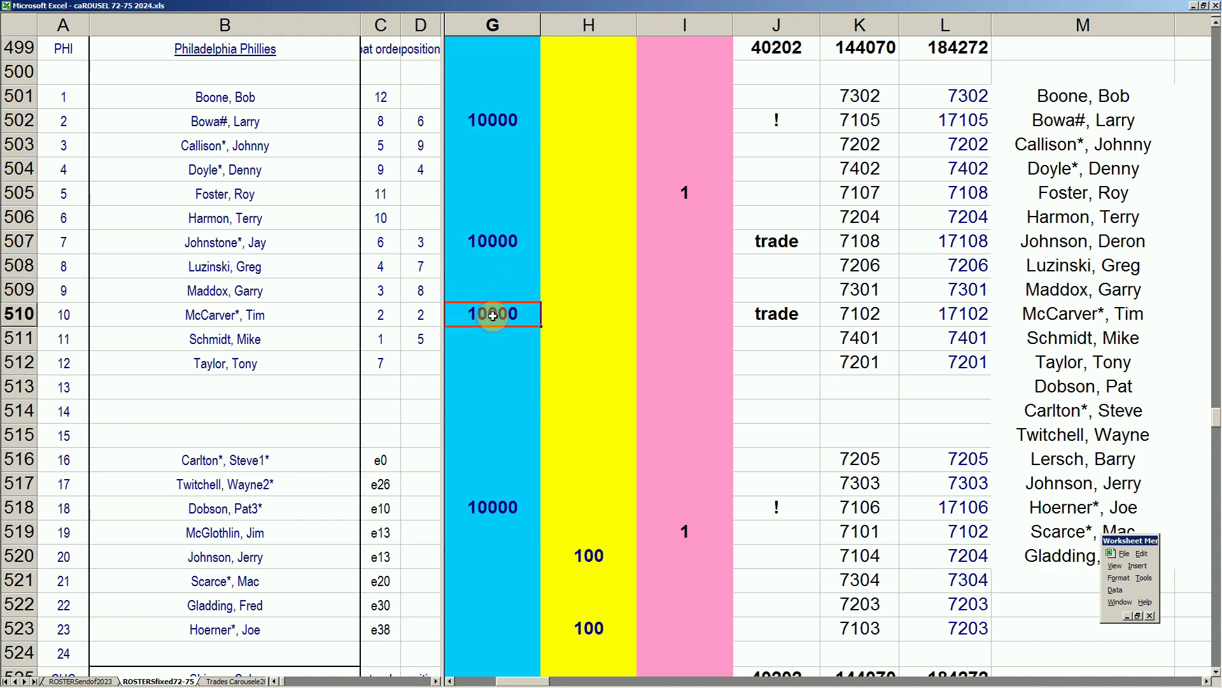
left_click(506, 508)
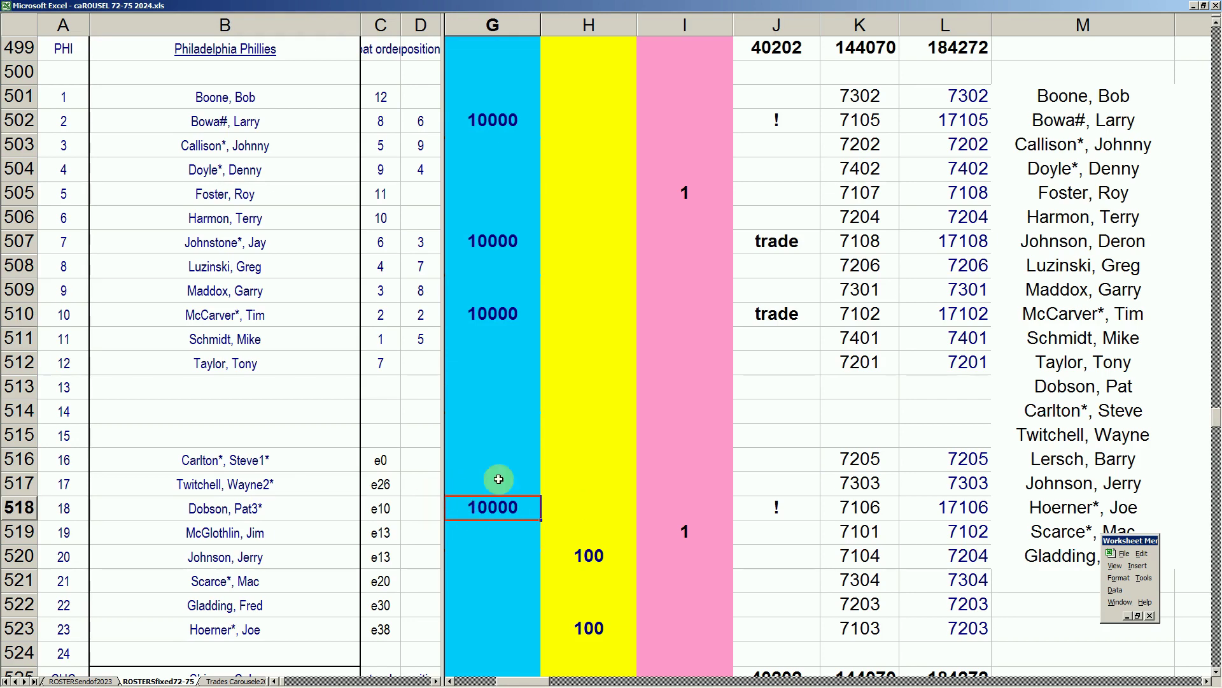
left_click(291, 515)
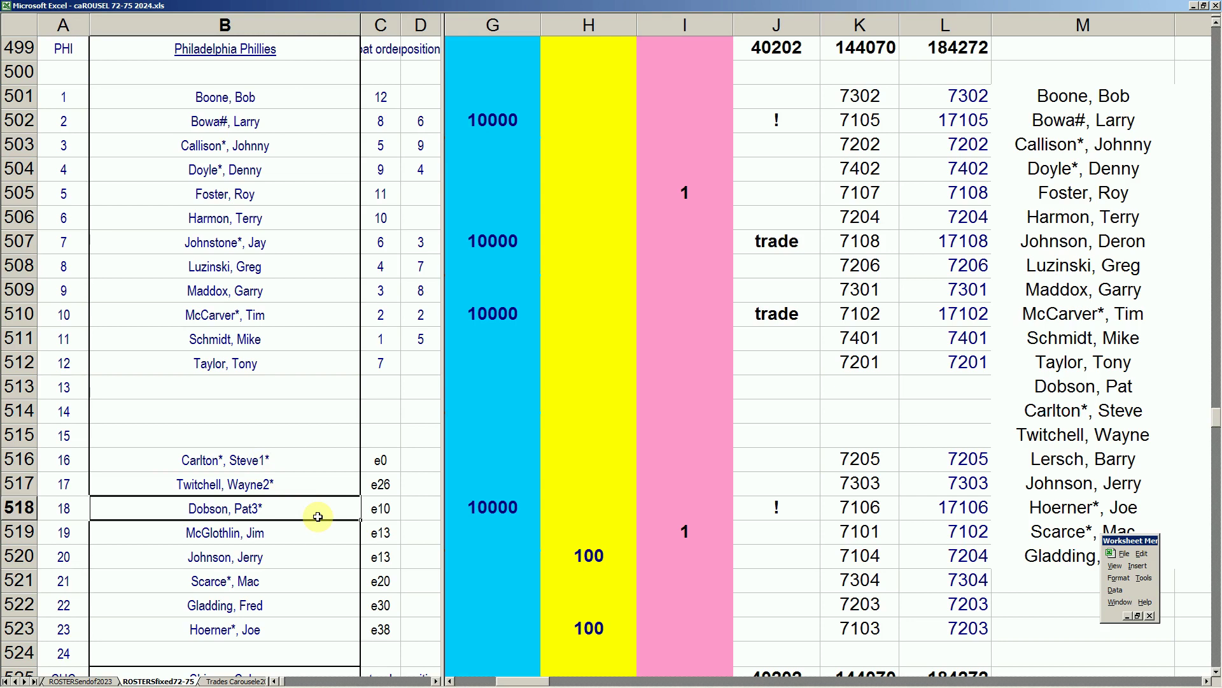
left_click(500, 509)
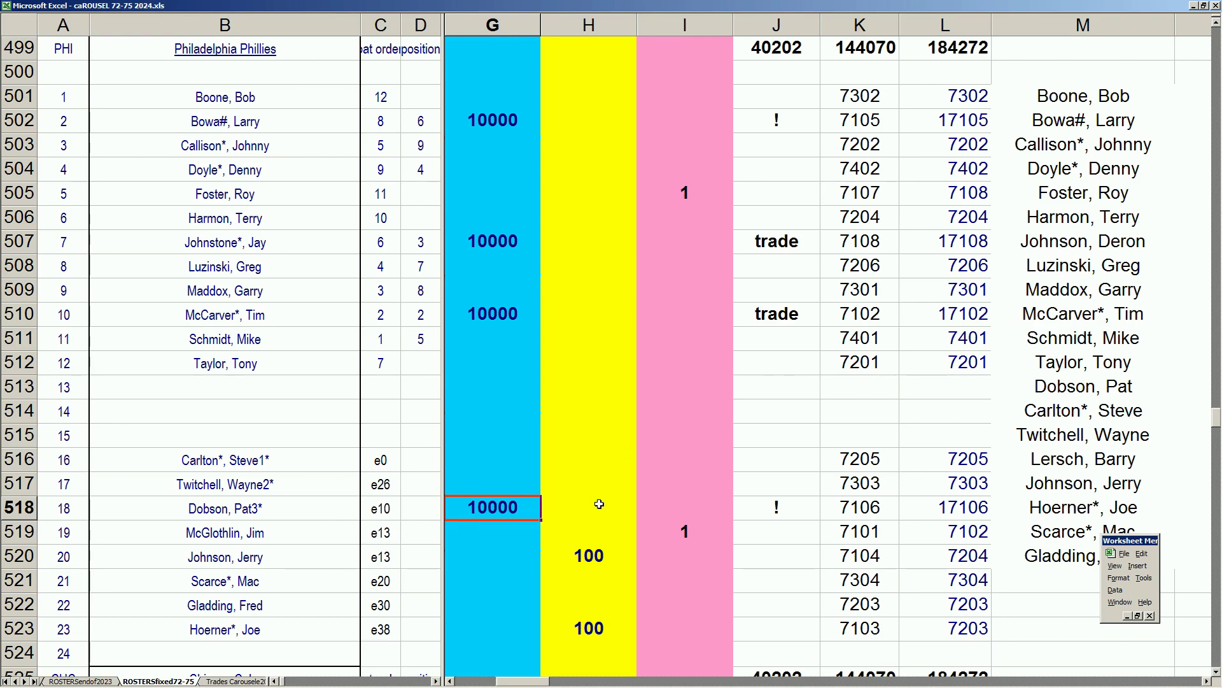
left_click(603, 536)
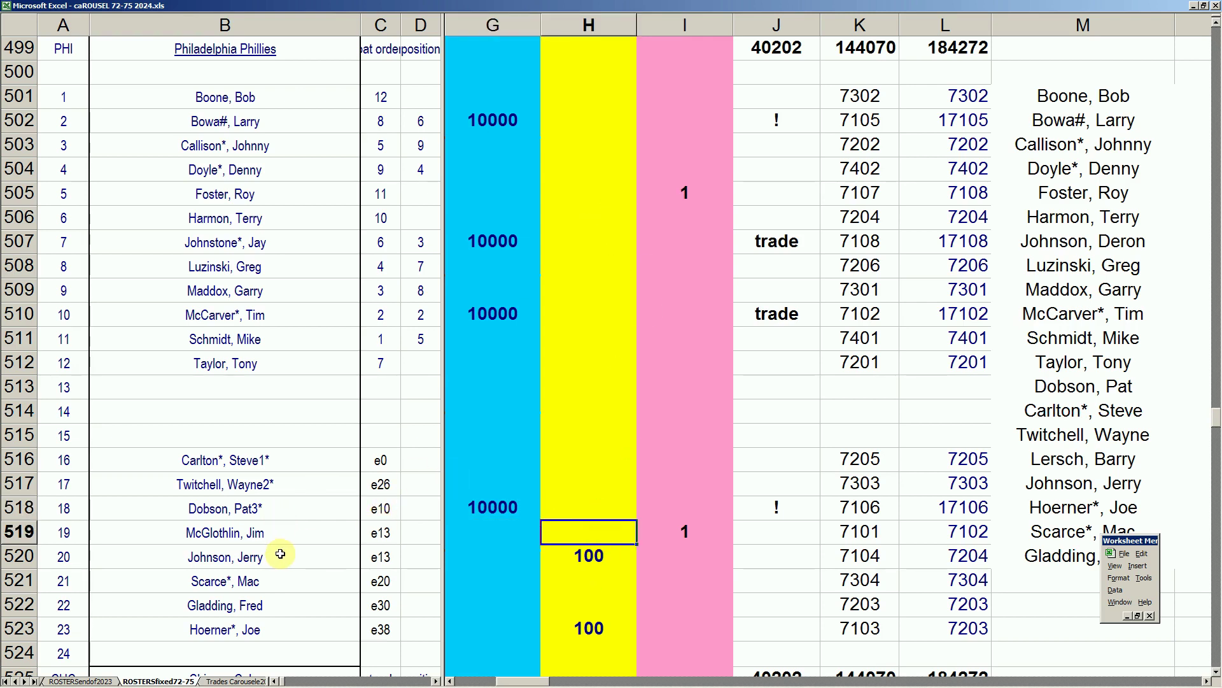
left_click(690, 526)
left_click(601, 558)
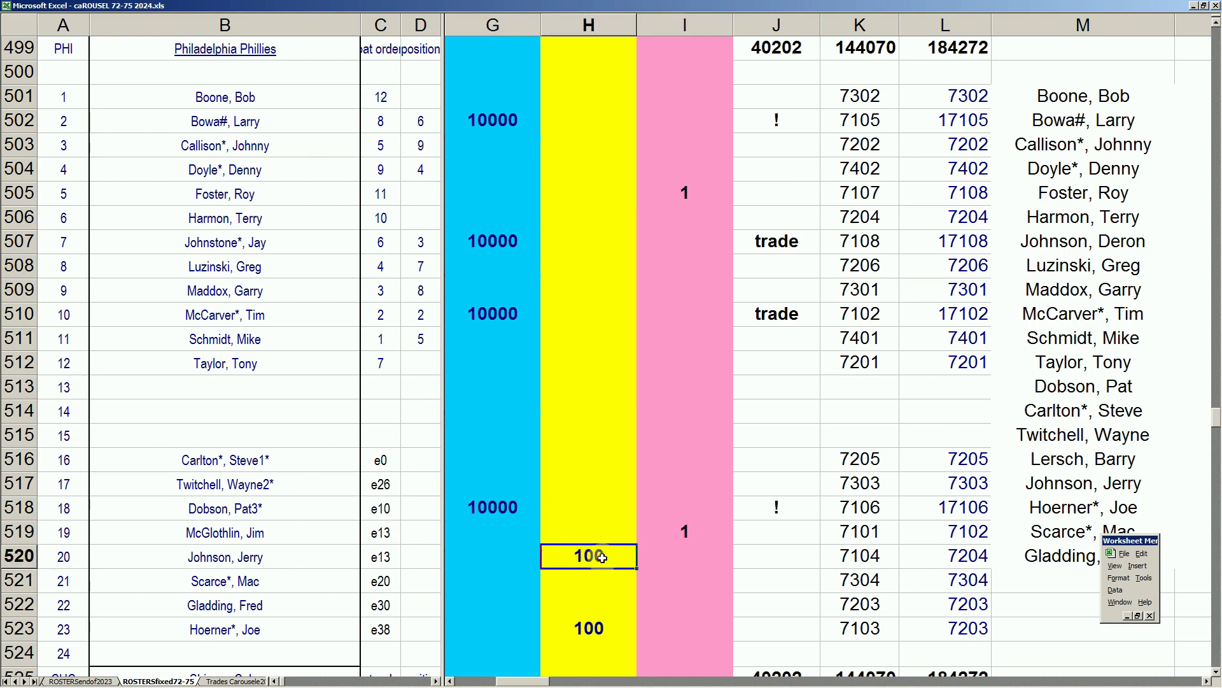
left_click(593, 629)
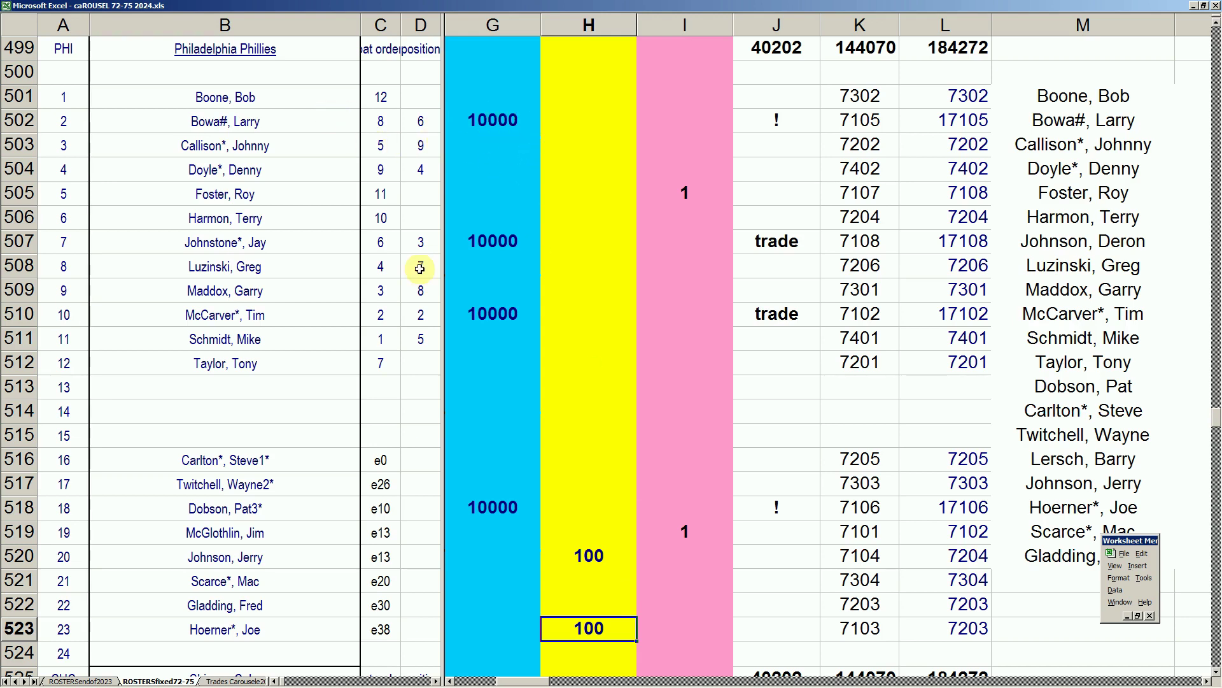
left_click(482, 121)
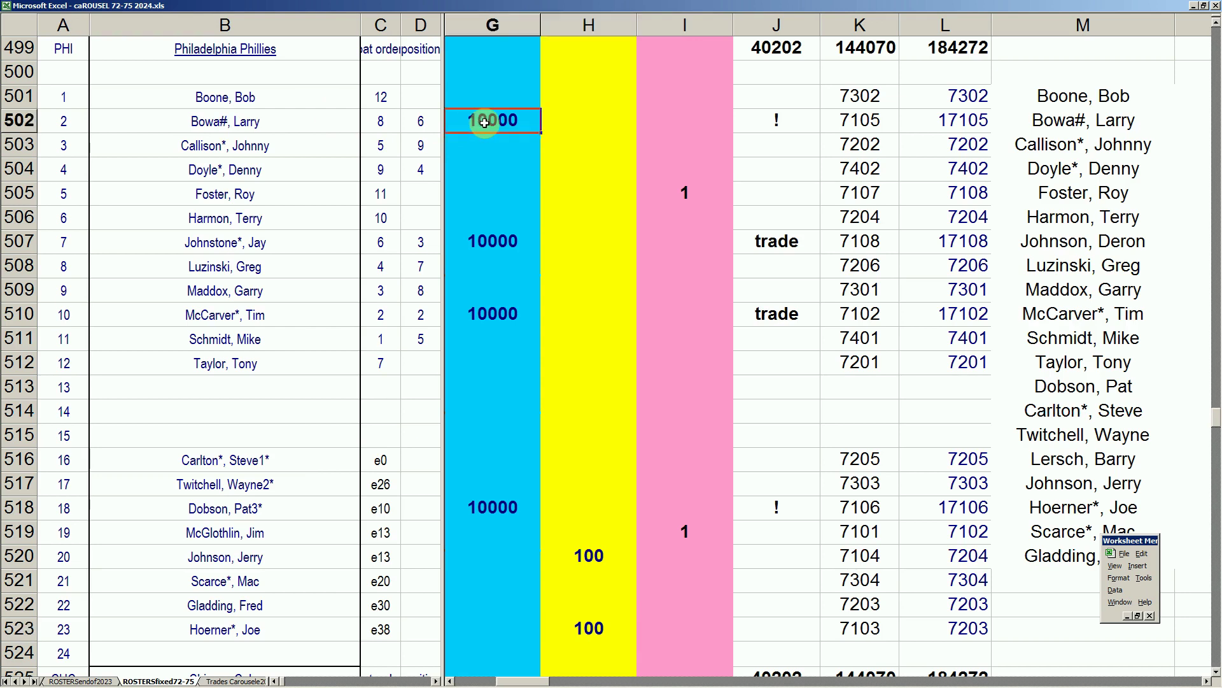
Examine the blue token entry in G507 of the fixed Phillies roster, and locate Baltimore on the elimination 2023 sheet
left_click(492, 237)
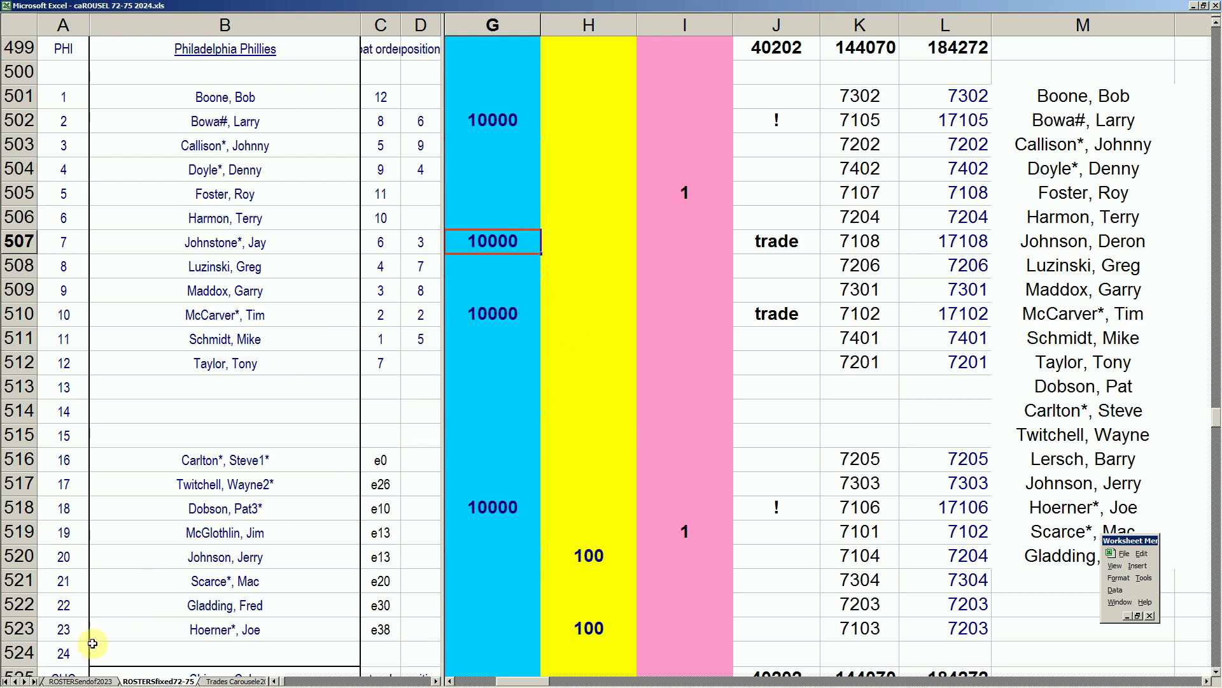
left_click(15, 681)
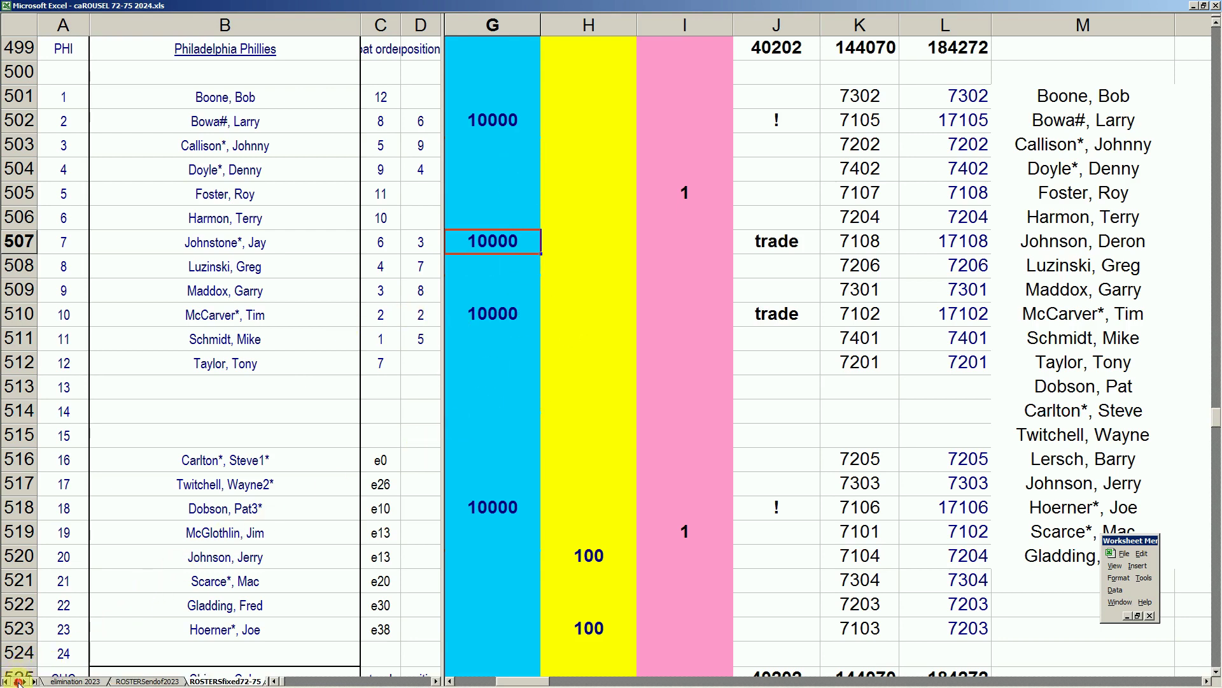
left_click(67, 681)
left_click(237, 589)
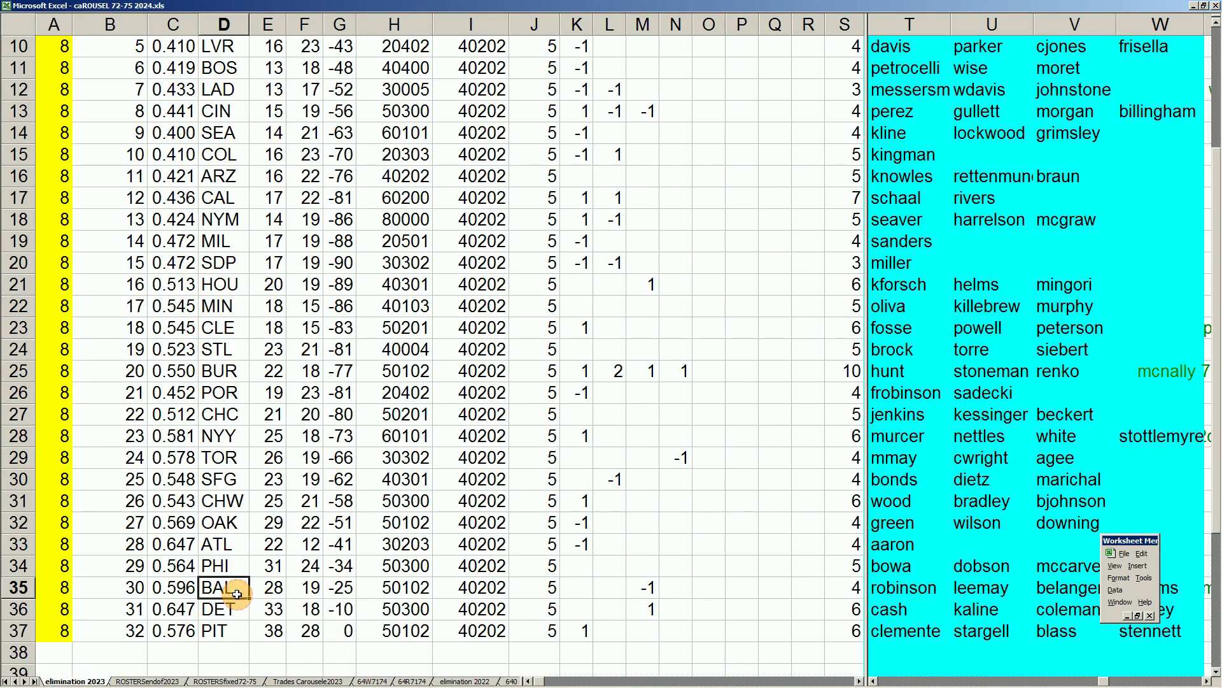
Find the Baltimore Orioles roster on the ROSTERSendof2023 sheet
left_click(147, 681)
left_click(165, 549)
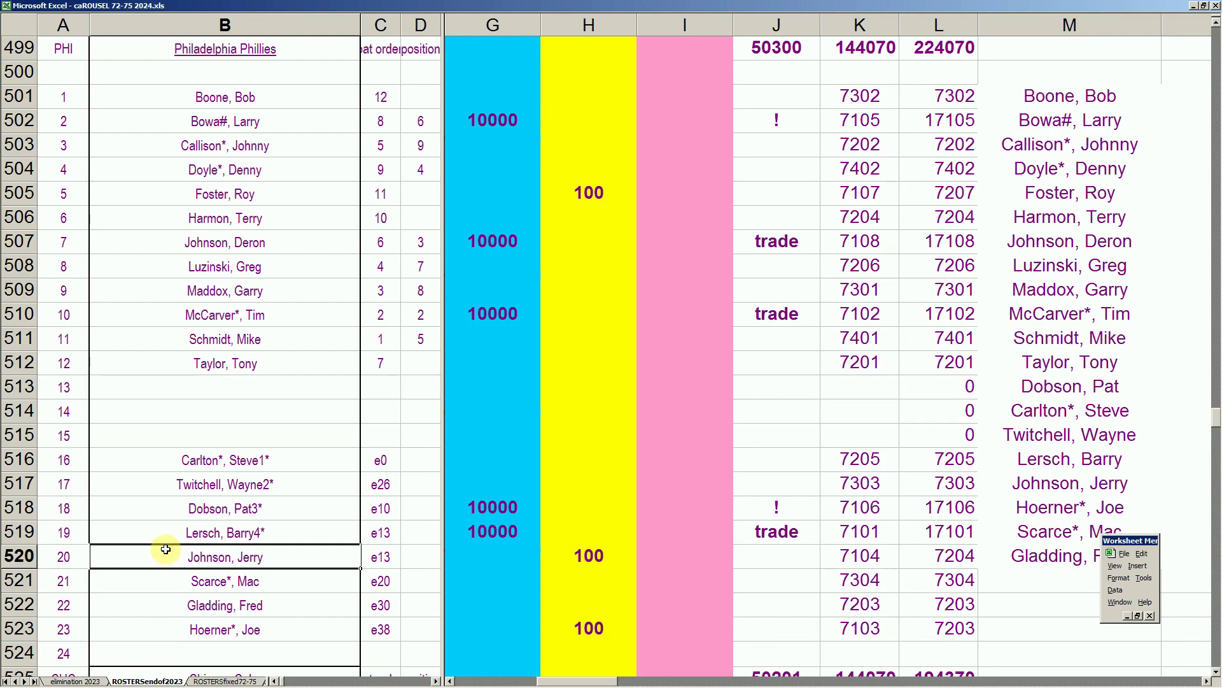
key("Page_Up")
key("Page_Up")
key("Page_Up")
key("Page_Up")
key("Page_Up")
key("Page_Up")
key("Page_Up")
key("Page_Up")
key("Page_Up")
key("Page_Up")
key("Page_Up")
key("Page_Up")
key("Page_Up")
key("Page_Up")
key("Page_Up")
key("Page_Up")
key("Page_Up")
key("Page_Up")
key("Page_Up")
key("Page_Up")
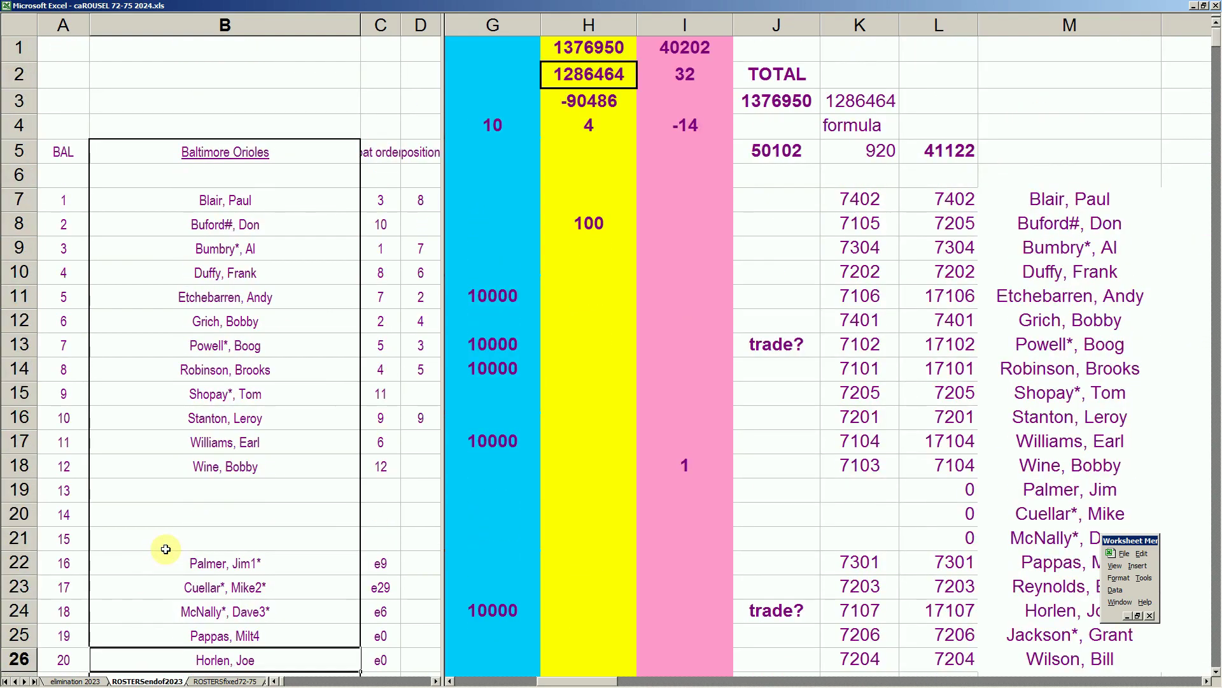
scroll(165, 549, "down", 2)
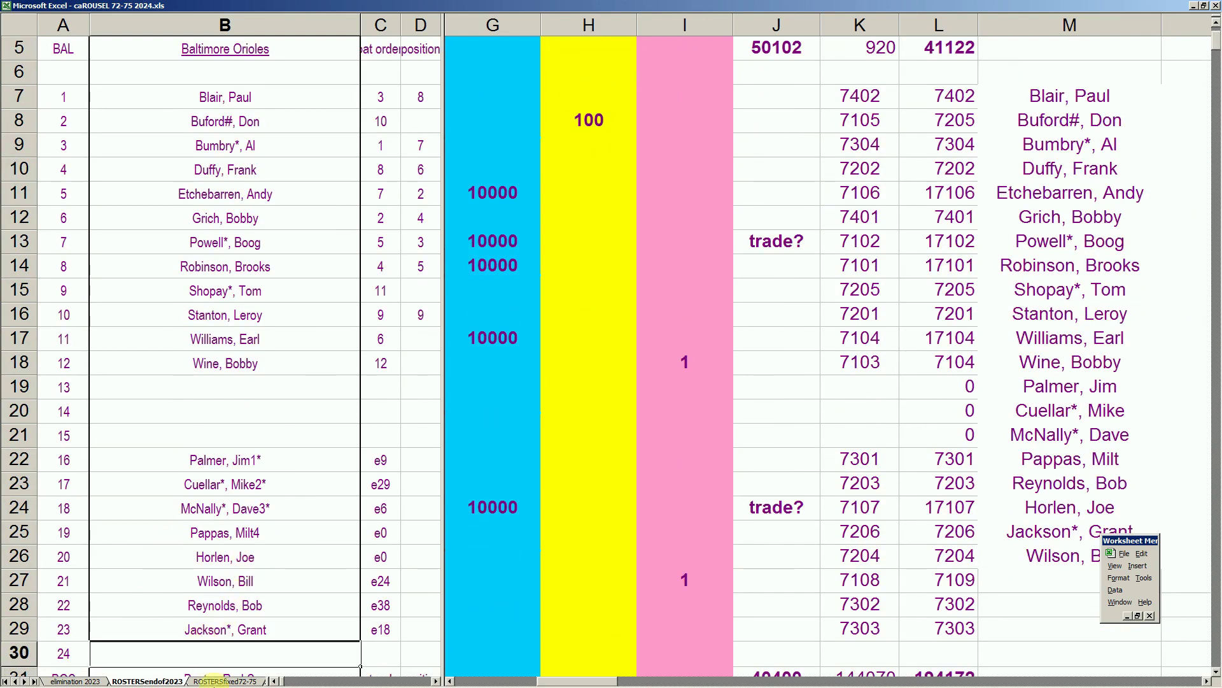
Find the Baltimore Orioles roster on the ROSTERSfixed72-75 sheet
mouse_move(227, 682)
left_click(158, 681)
left_click(322, 386)
scroll(332, 382, "up", 20)
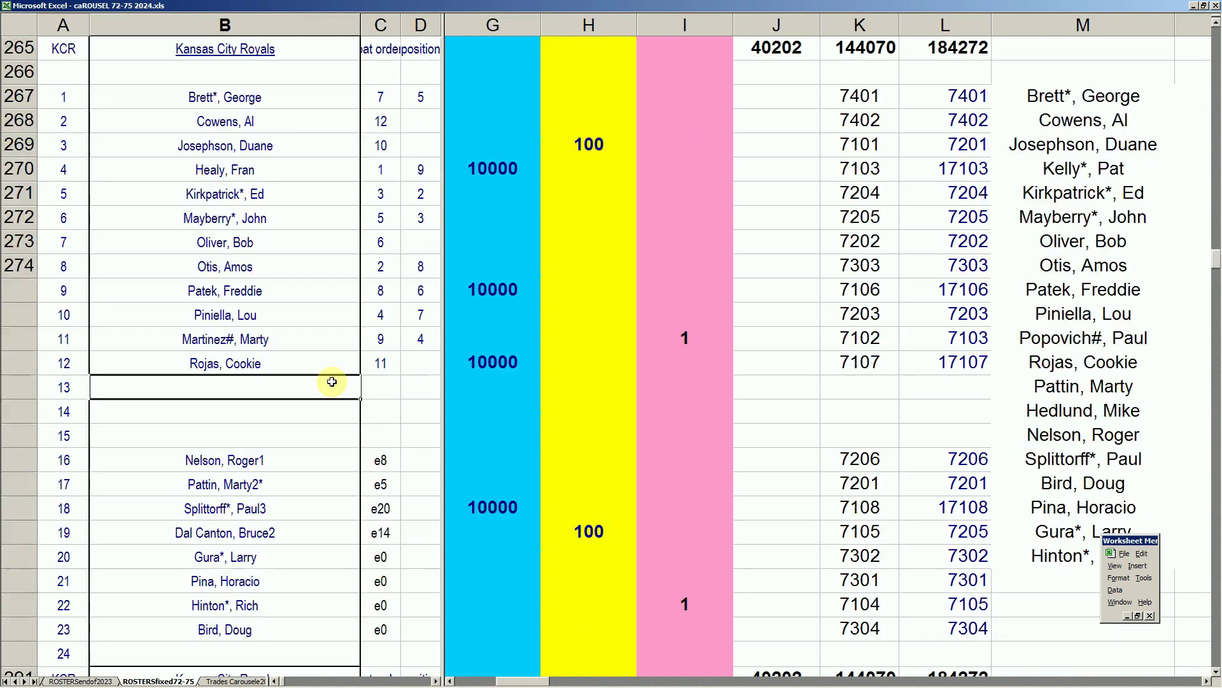
key("Down")
key("Down")
key("Down")
key("Down")
key("Down")
key("Down")
key("Down")
key("Down")
key("Down")
key("Down")
key("Down")
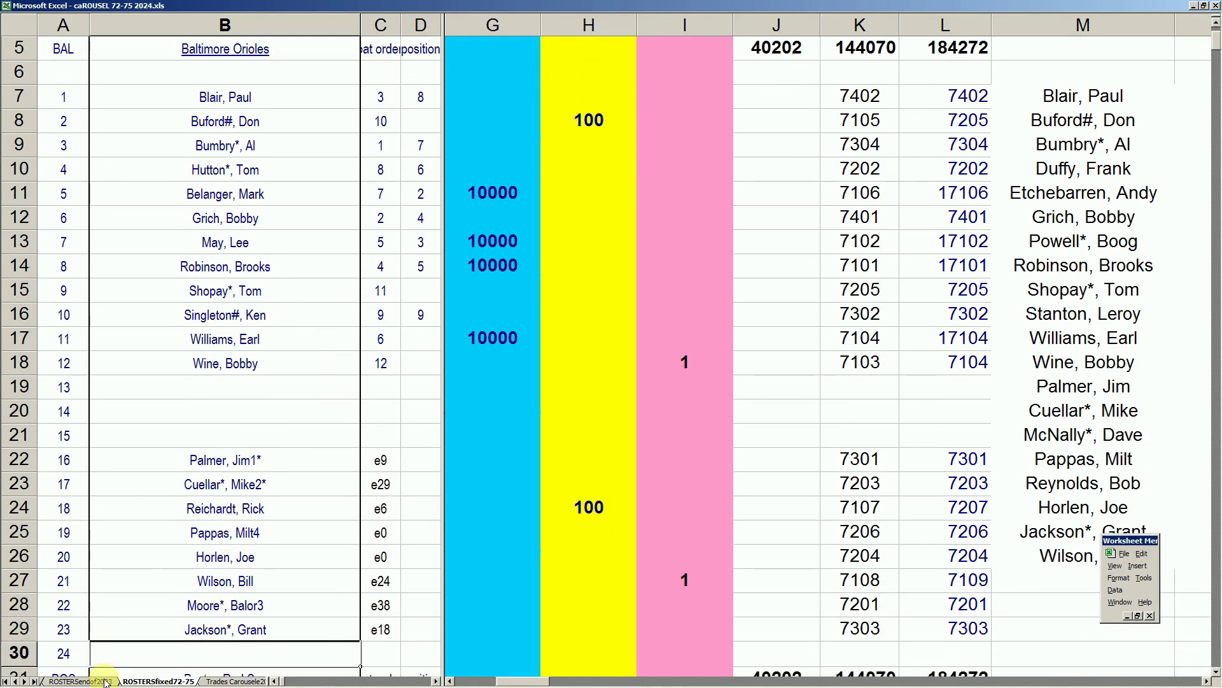
Examine the Orioles' player token entries in the blue, yellow and pink columns of the ROSTERSendof2023 sheet
left_click(76, 681)
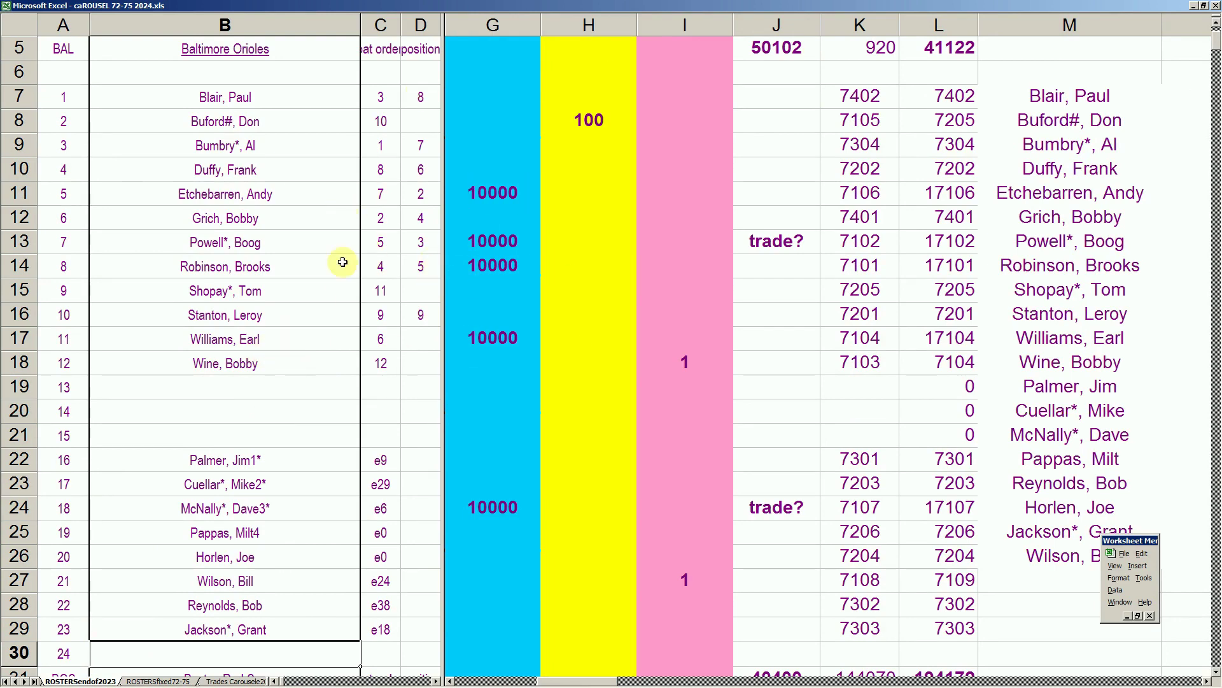
left_click(497, 200)
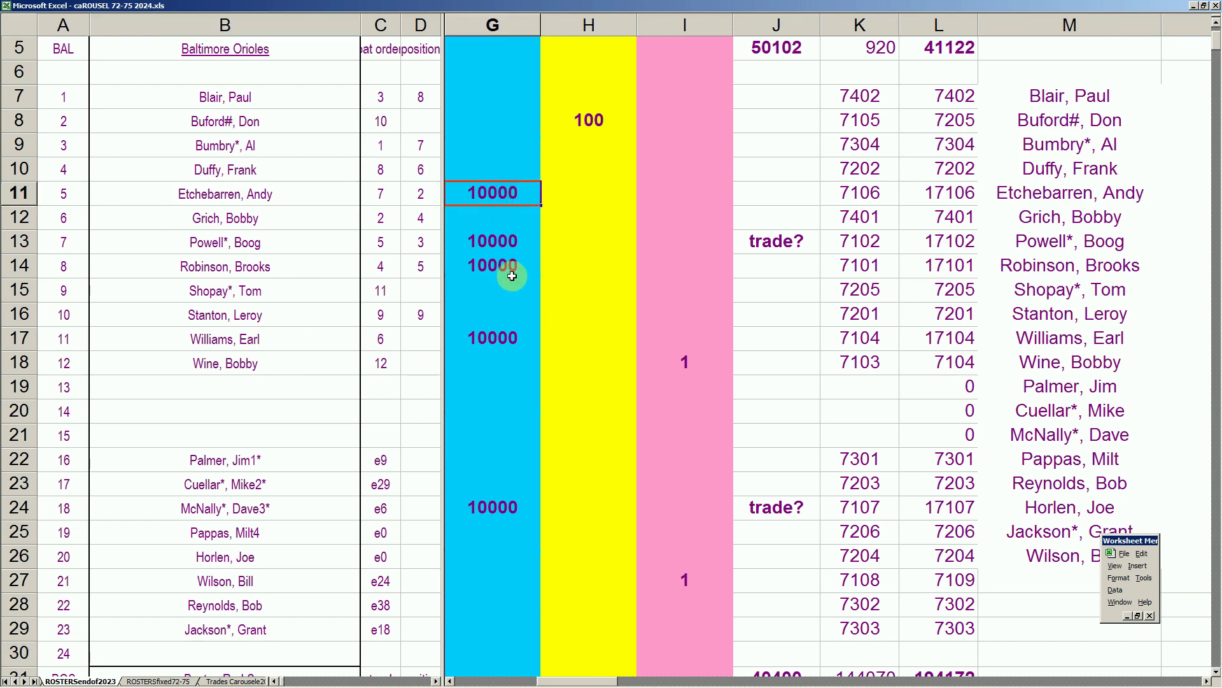
left_click(515, 241)
left_click(497, 264)
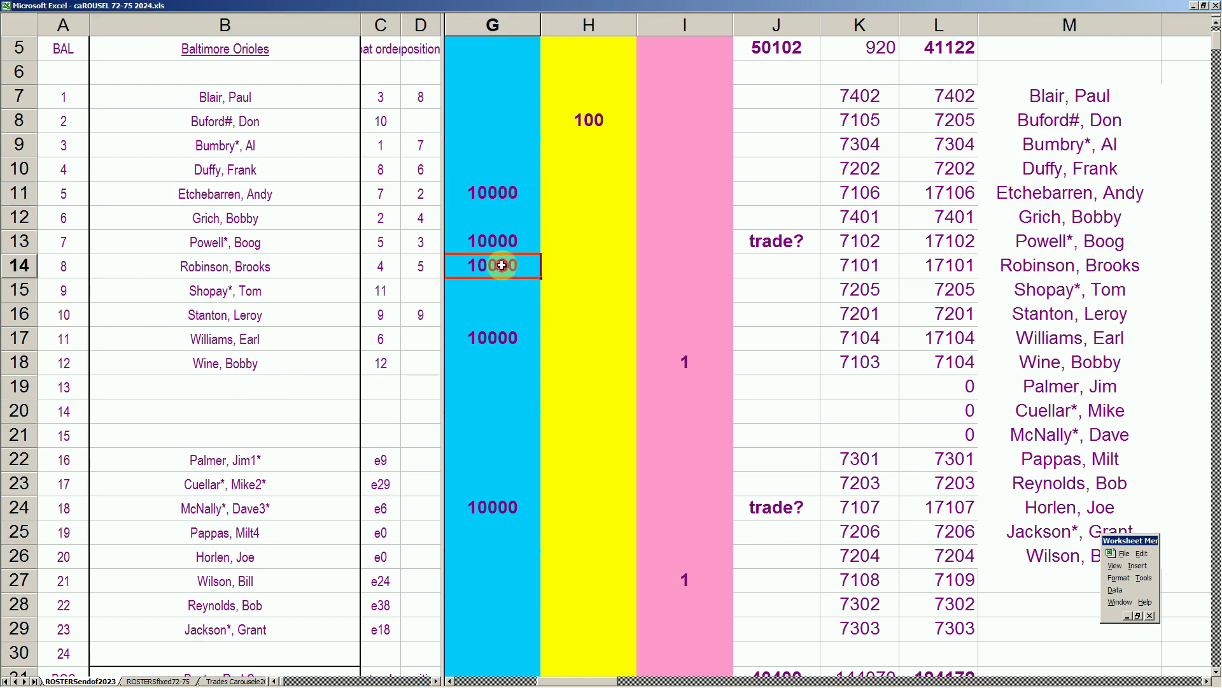
left_click(494, 343)
left_click(489, 510)
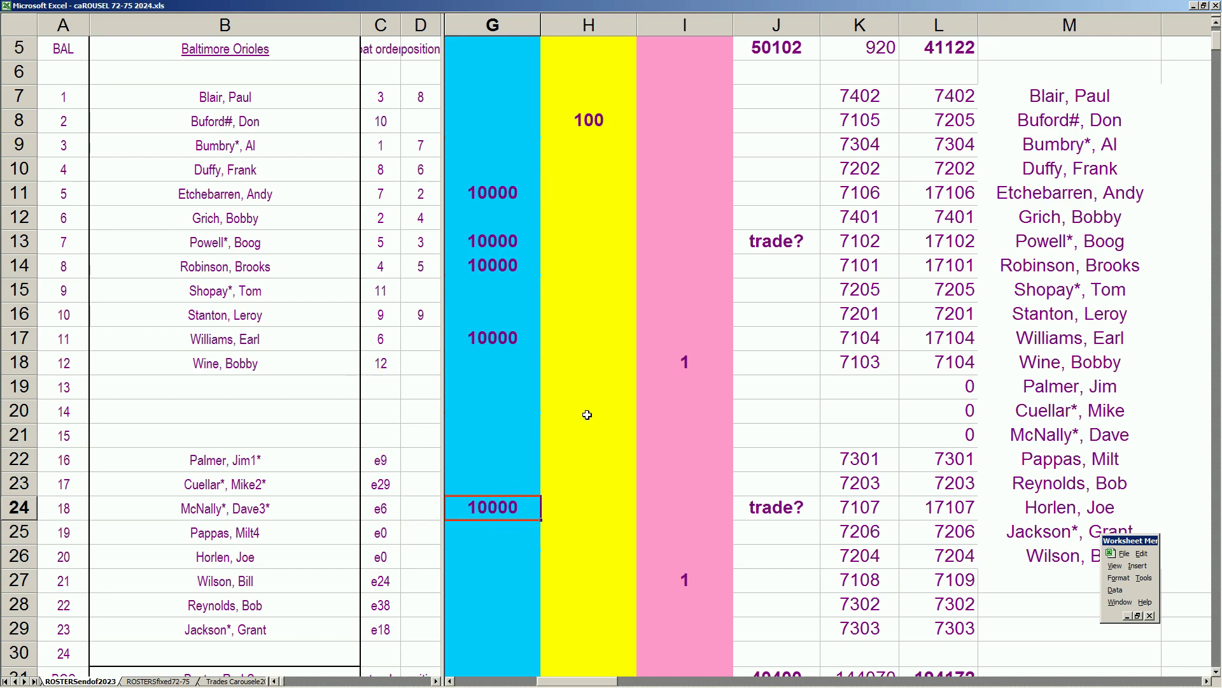
left_click(610, 117)
left_click(682, 361)
left_click(673, 576)
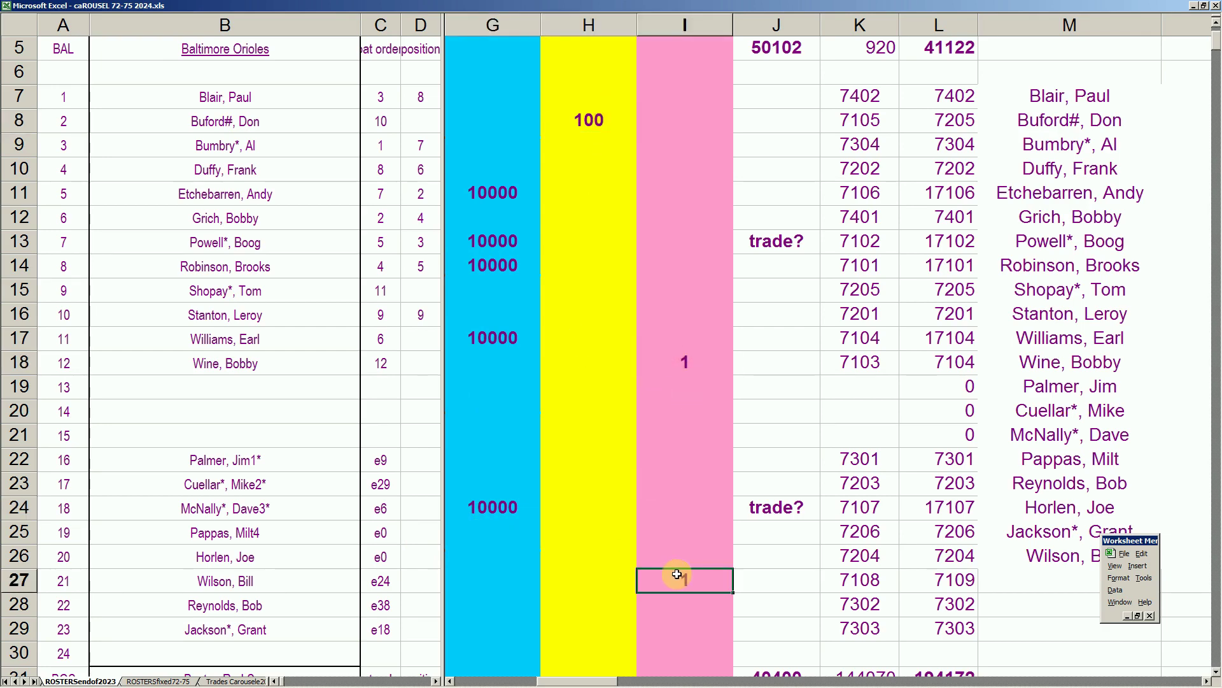
Examine the Orioles' replaced players and their token entries in the blue, yellow and pink columns of the ROSTERSfixed72-75 sheet
left_click(167, 681)
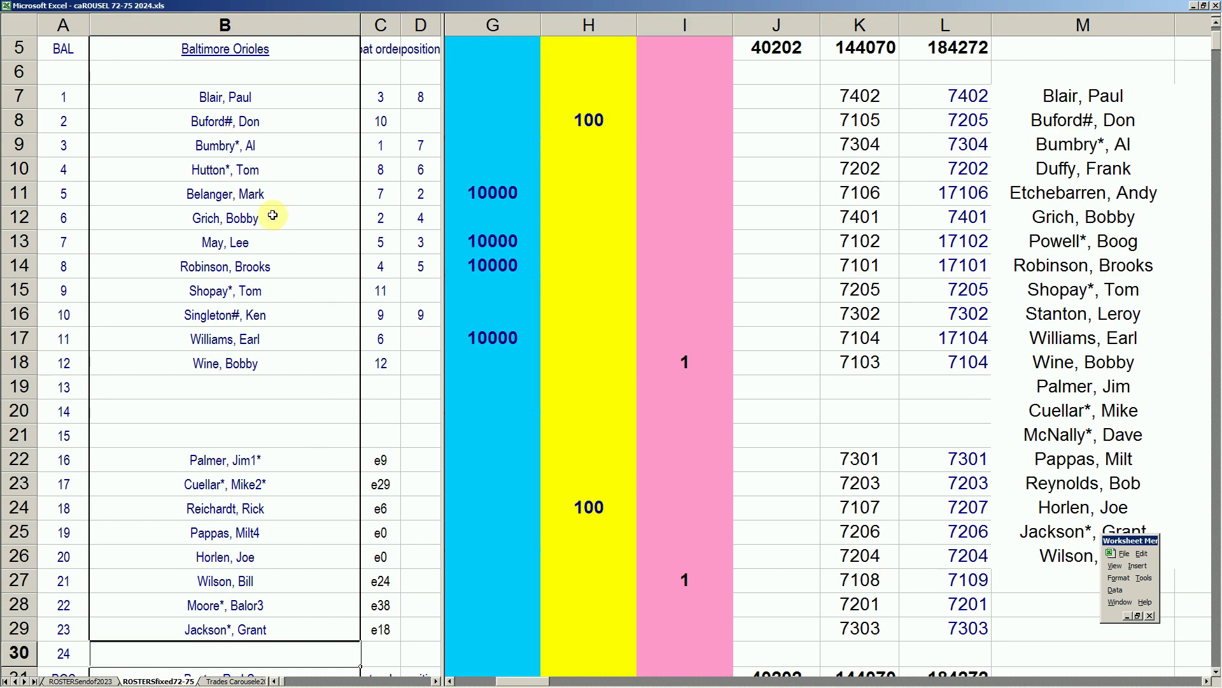
left_click(484, 192)
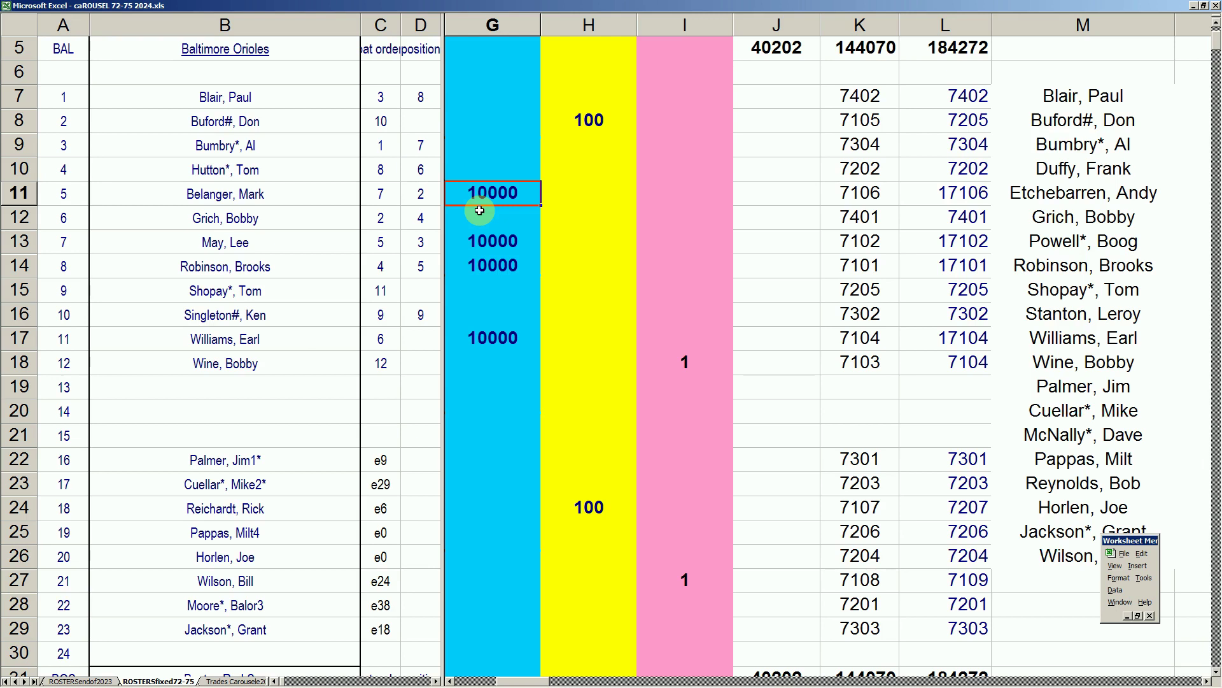
left_click(338, 241)
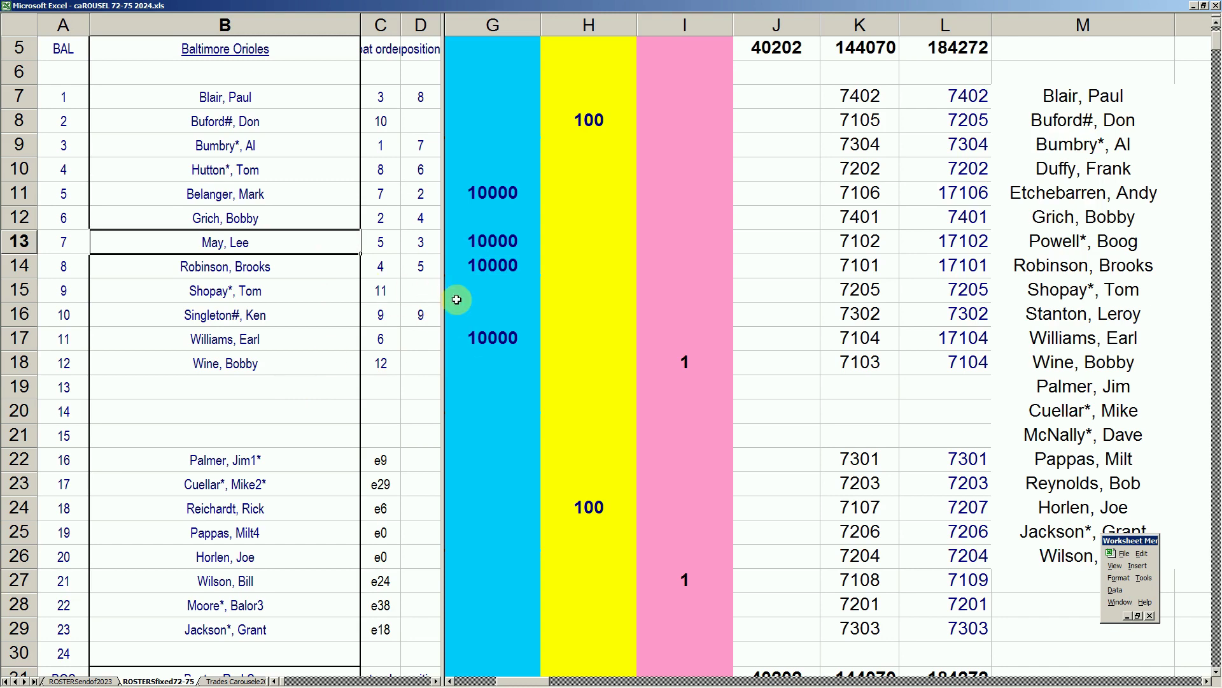
left_click(506, 242)
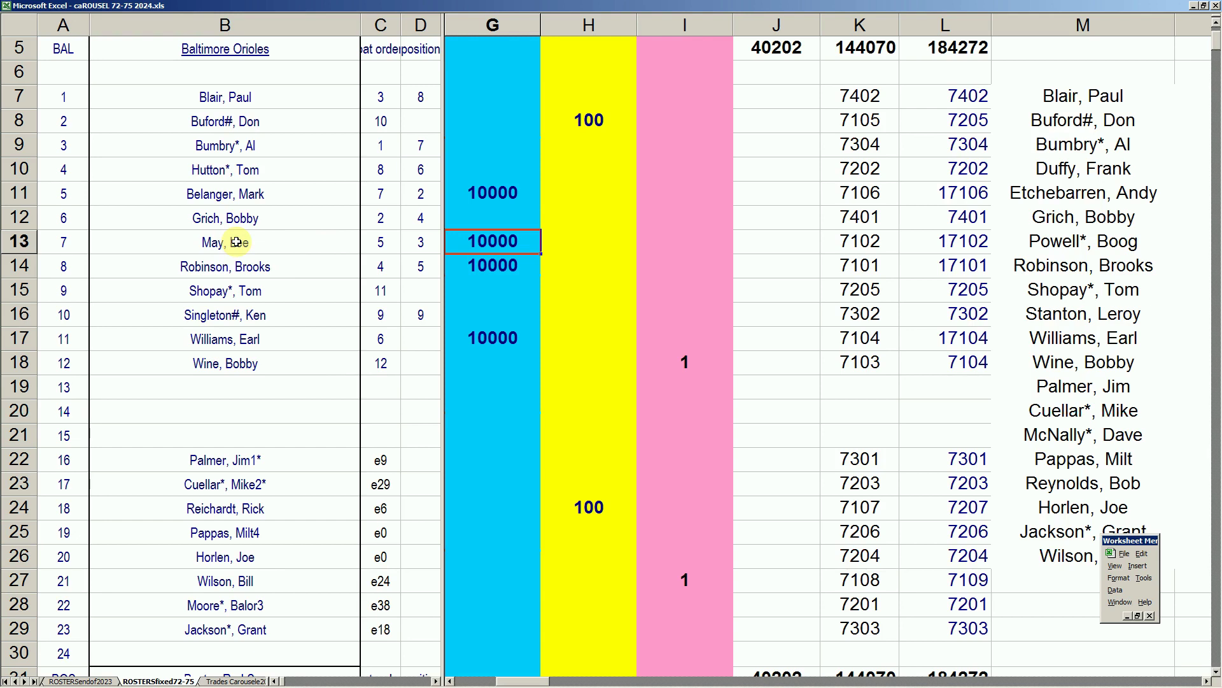
left_click(513, 265)
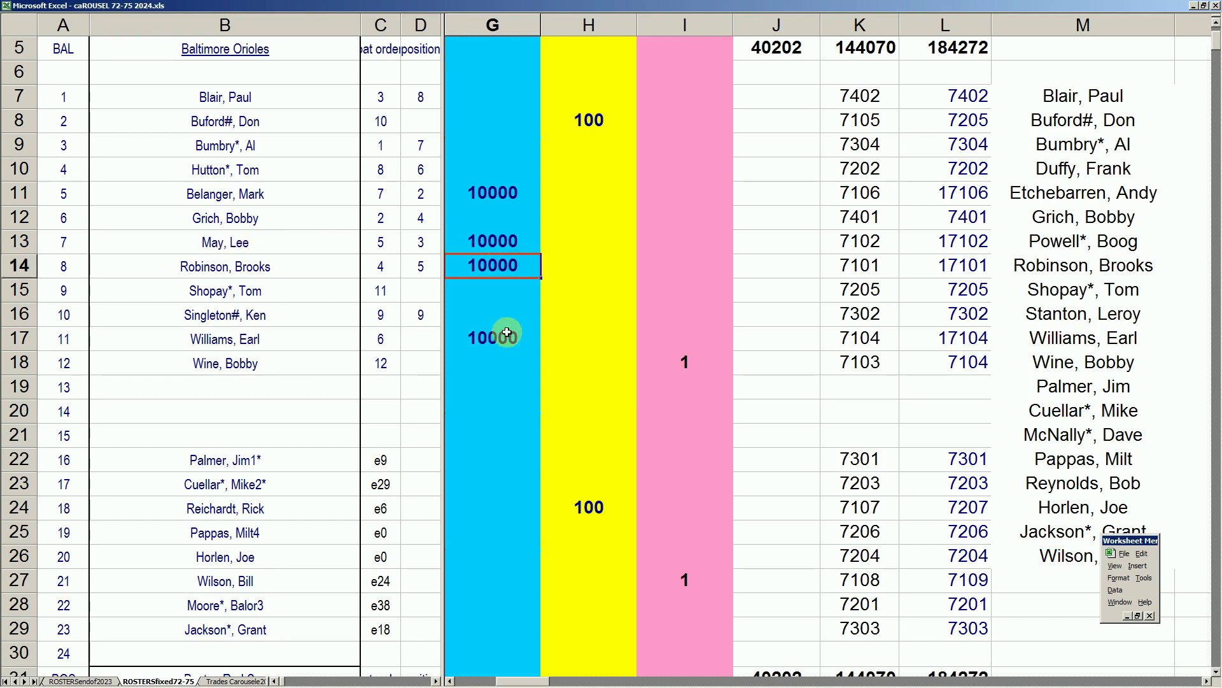
left_click(510, 344)
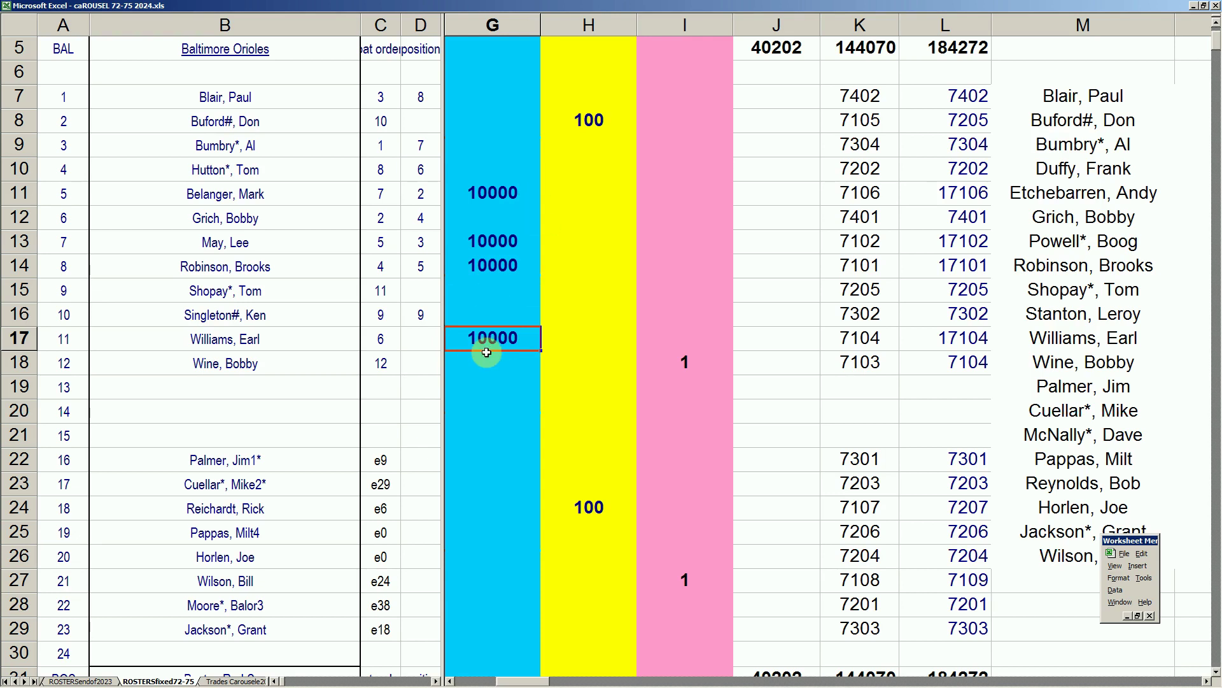
left_click(599, 126)
left_click(596, 507)
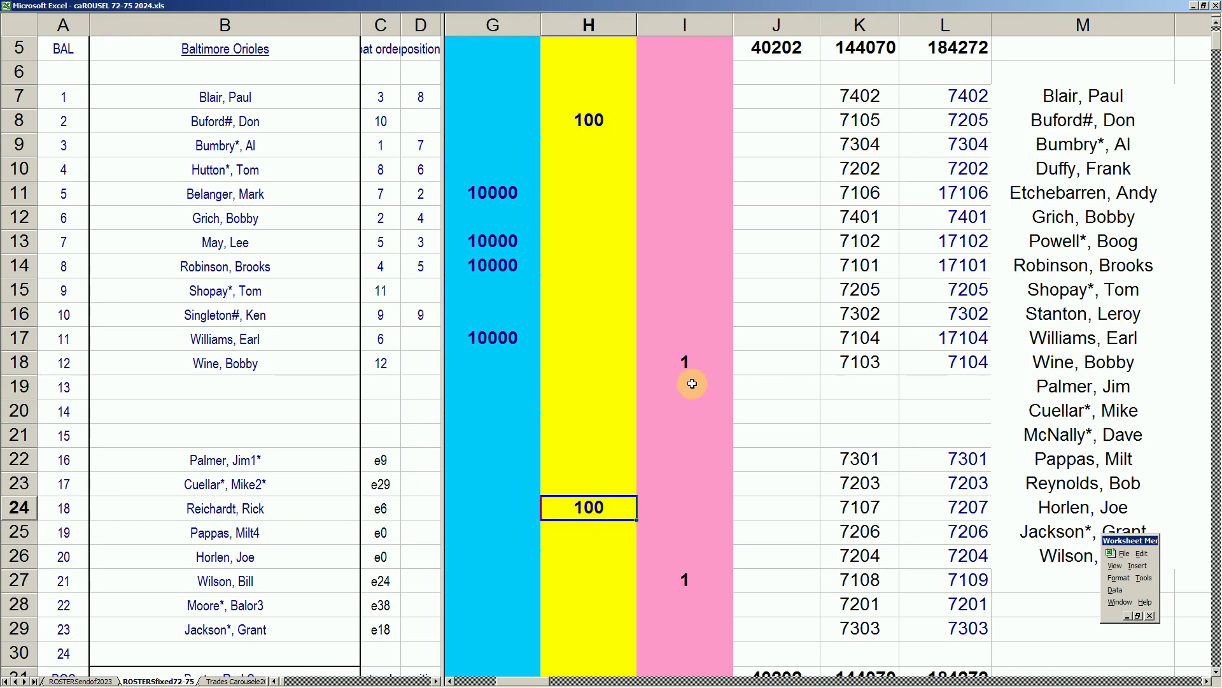
left_click(679, 579)
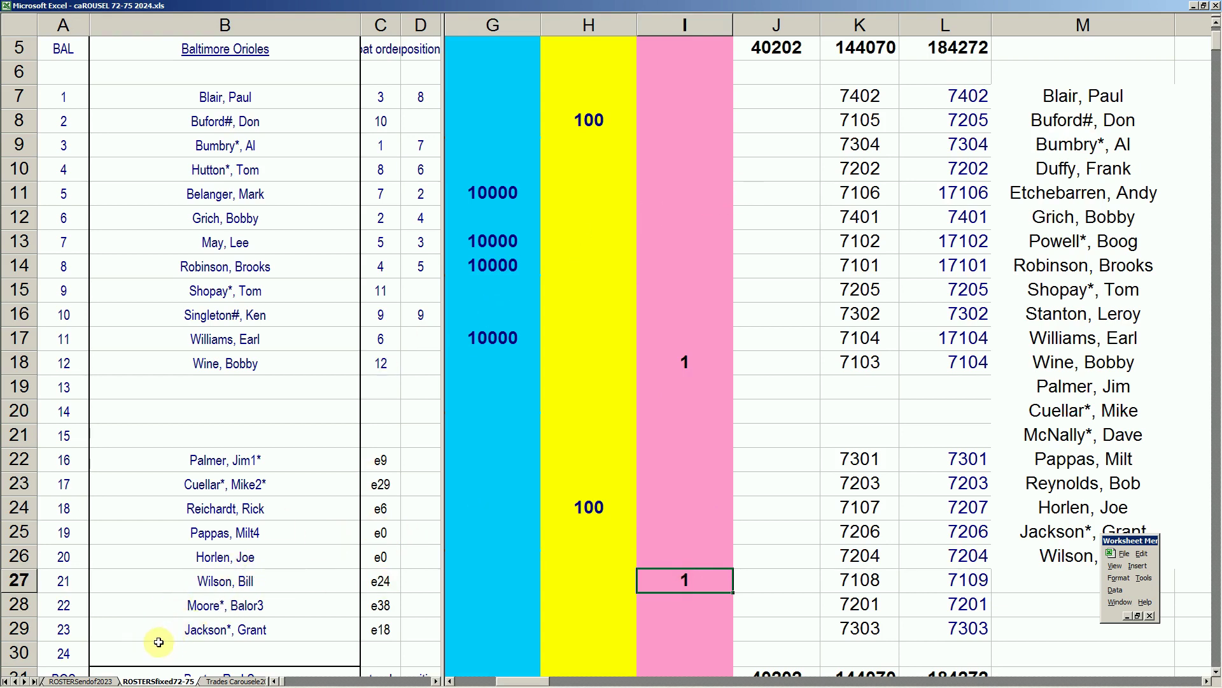
Check the draft order on the elimination 2023 sheet and examine the DET–TEX trade in rows 185–186 of Trades Carousele2023
left_click(17, 682)
left_click(70, 681)
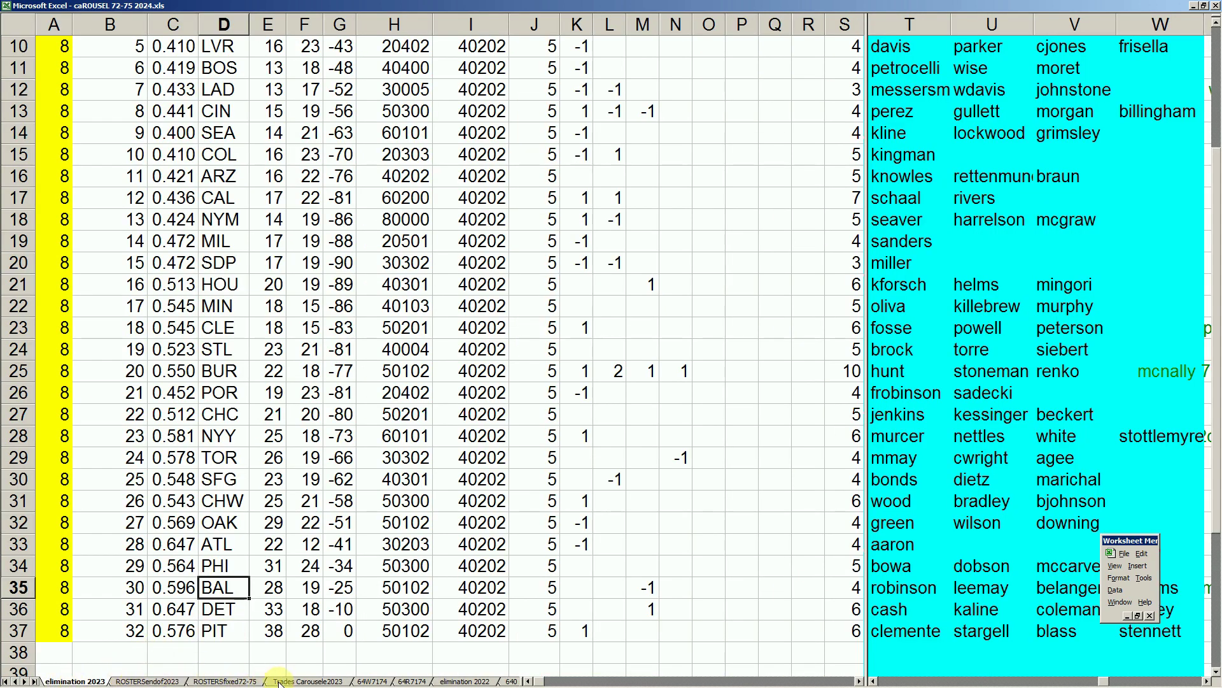
left_click(298, 681)
left_click(284, 605)
key("Down")
key("Down")
key("Down")
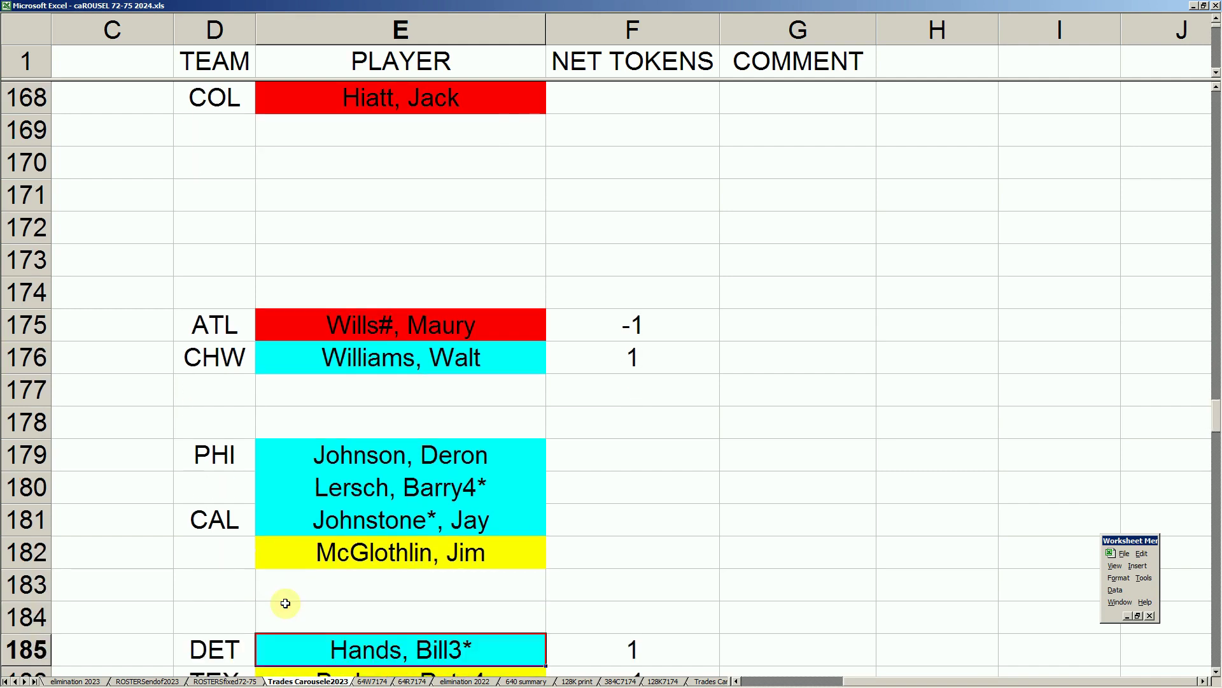
key("Down")
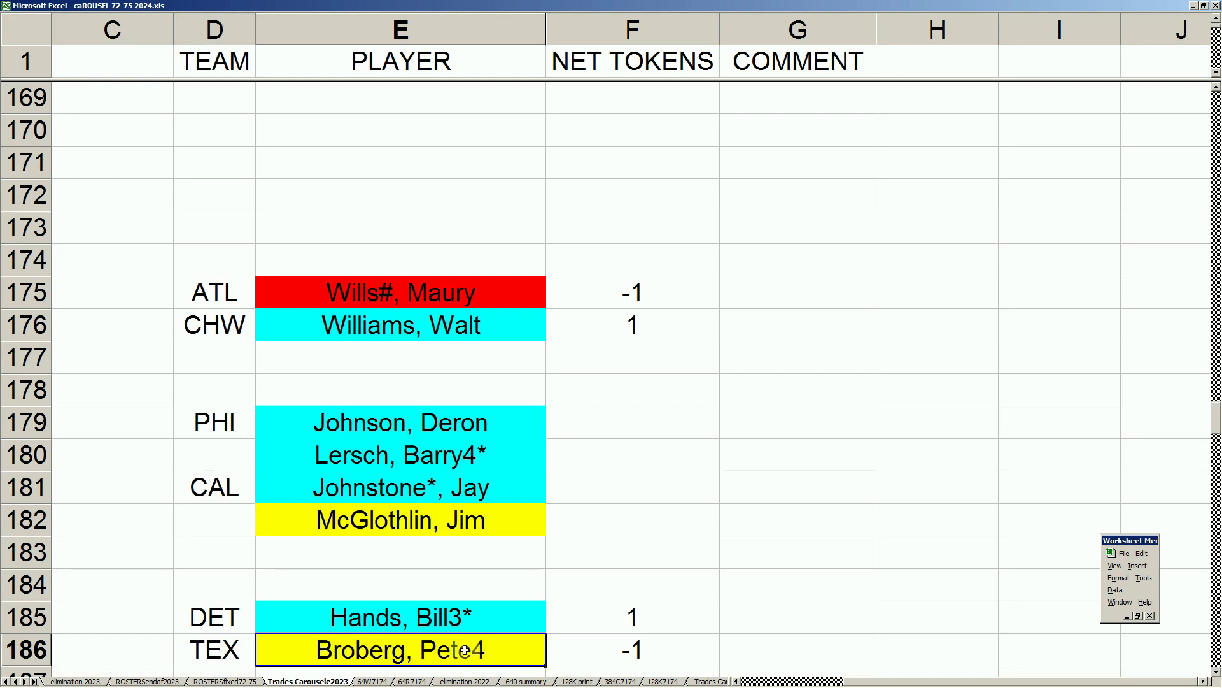
left_click(463, 615)
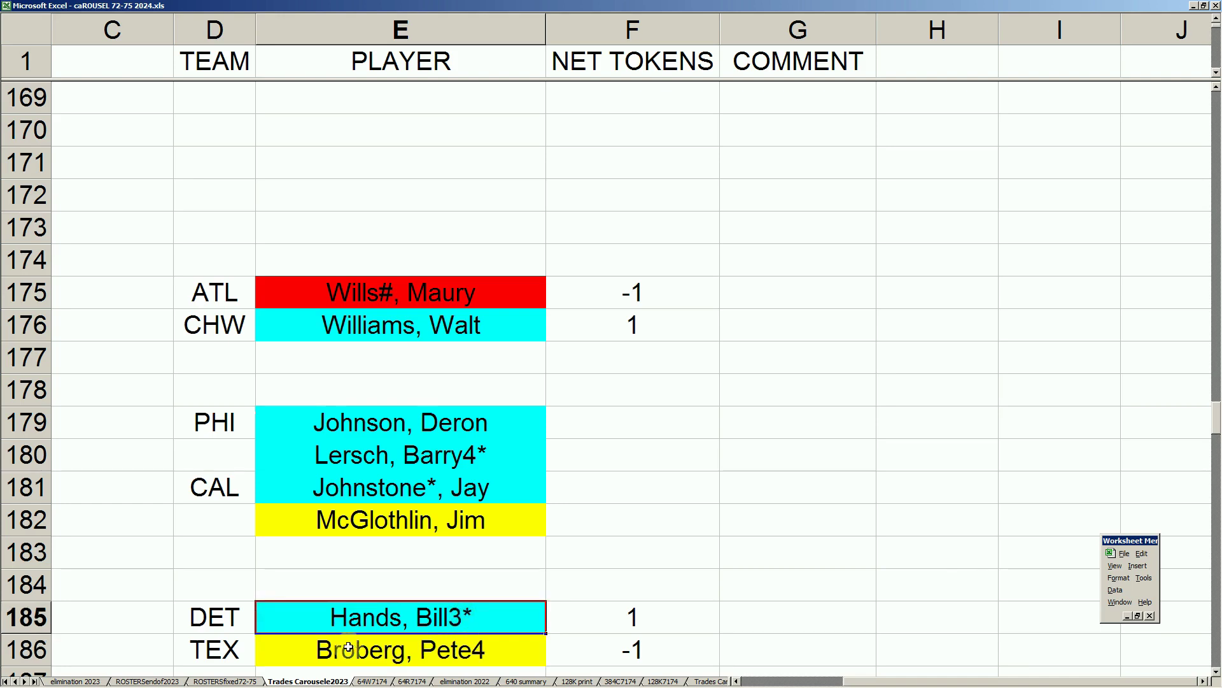
left_click(287, 654)
key("Down")
key("Down")
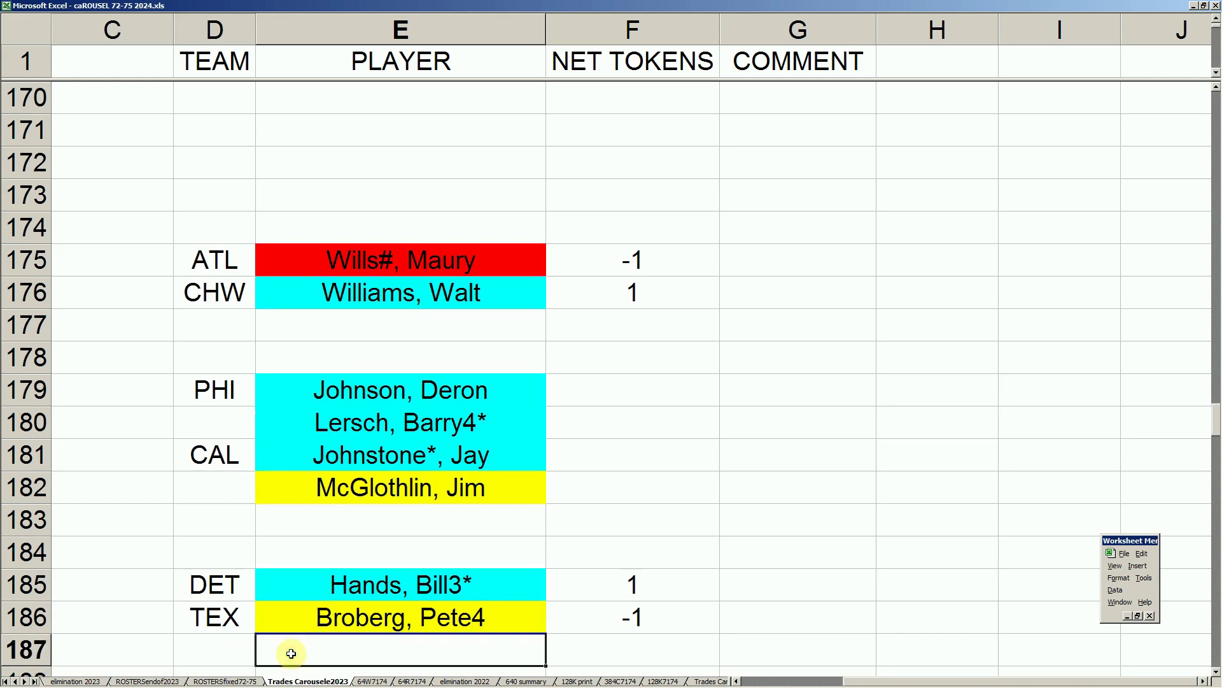
Find the Detroit Tigers roster on the ROSTERSendof2023 sheet
left_click(137, 681)
left_click(223, 535)
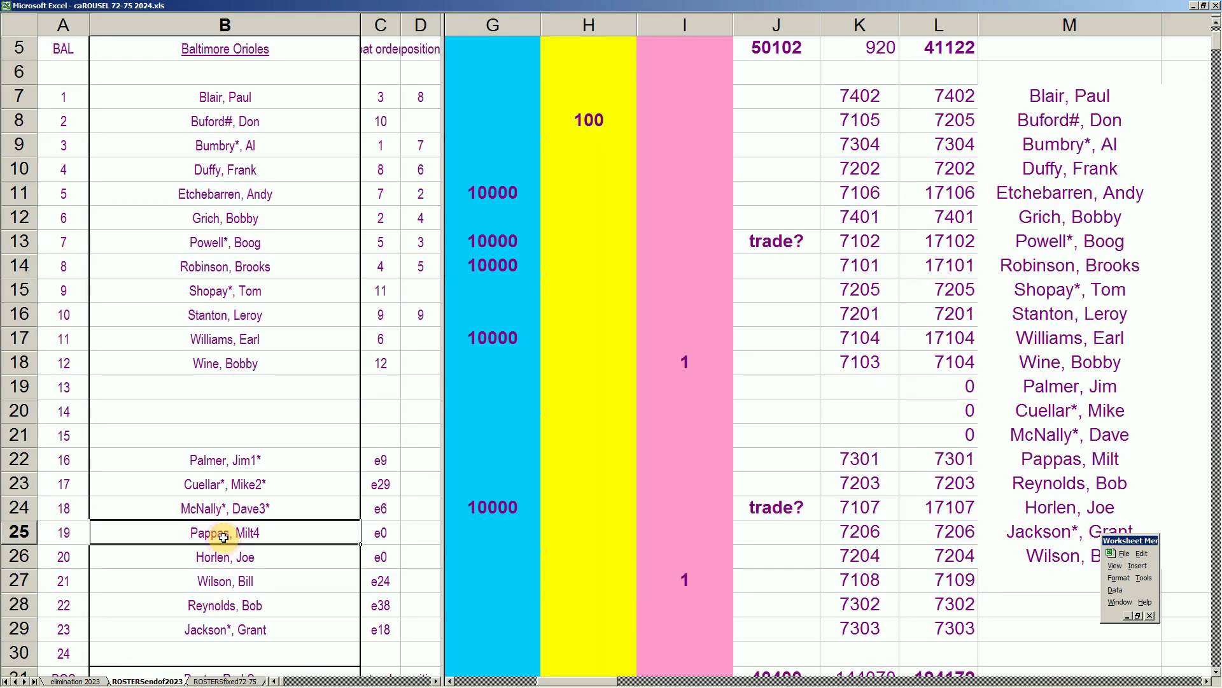
key("Page_Down")
key("Page_Down")
key("Page_Down")
key("Page_Down")
key("Page_Down")
key("Page_Down")
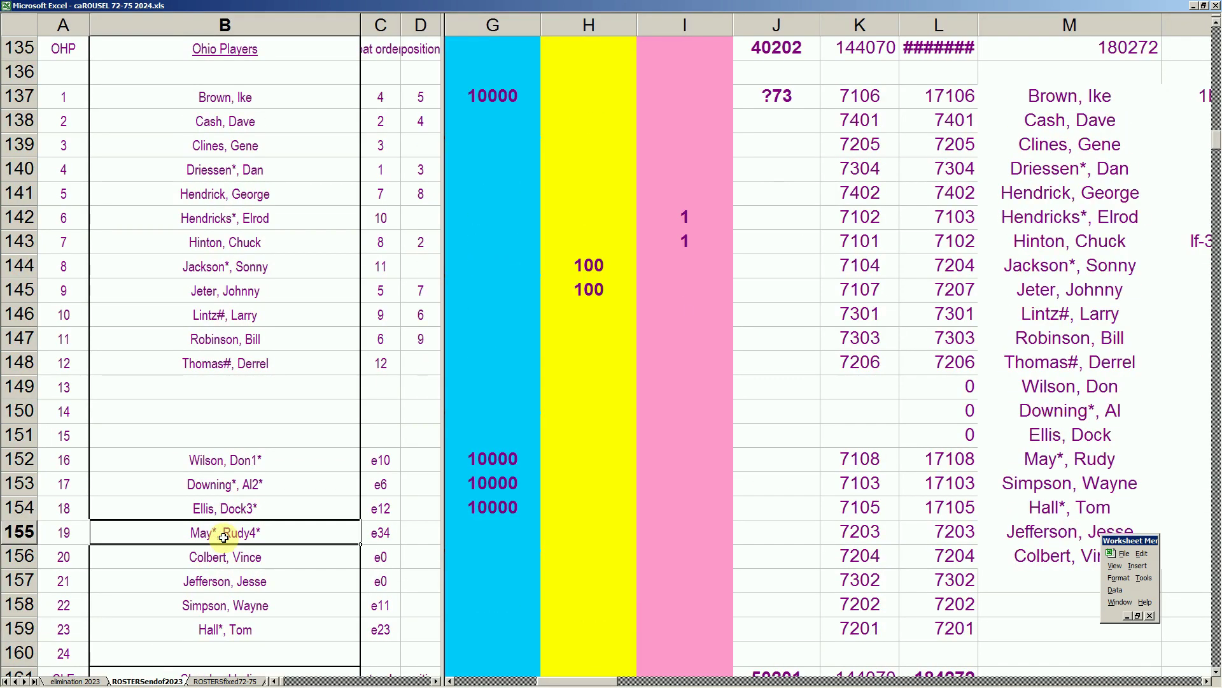
key("Page_Down")
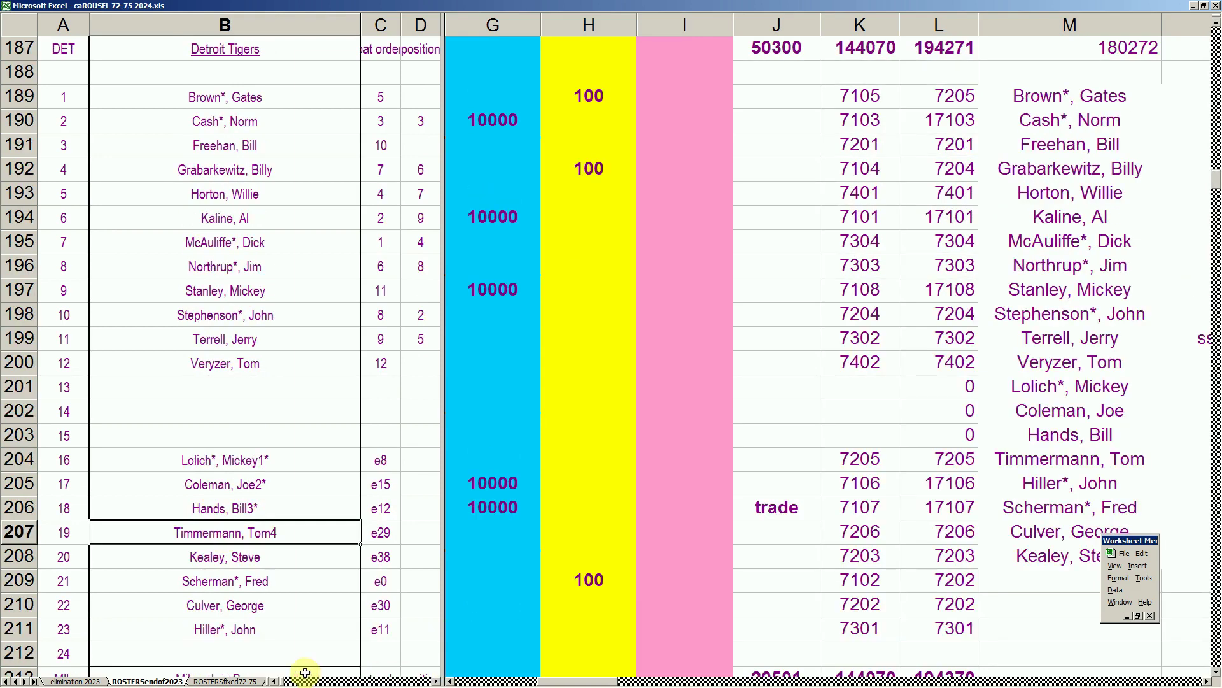
Find the Detroit Tigers roster on the ROSTERSfixed72-75 sheet
left_click(249, 680)
left_click(287, 489)
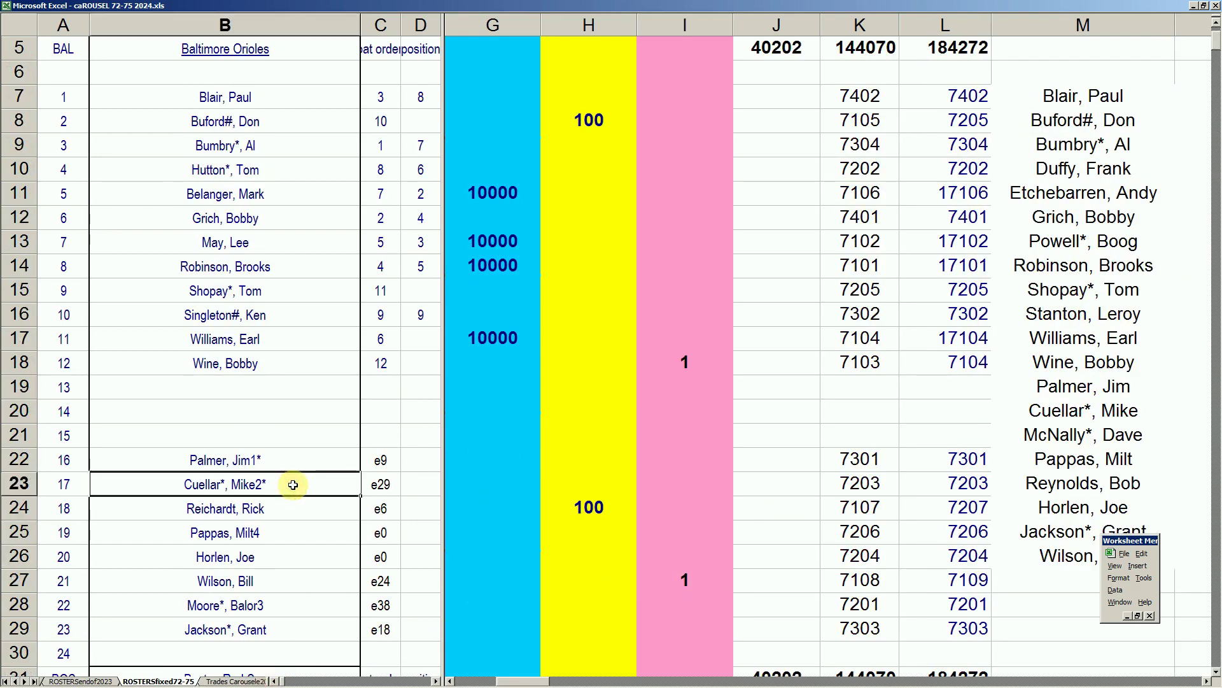
key("Page_Down")
key("Page_Down")
key("Page_Down")
key("Page_Down")
key("Page_Down")
key("Page_Down")
key("Page_Down")
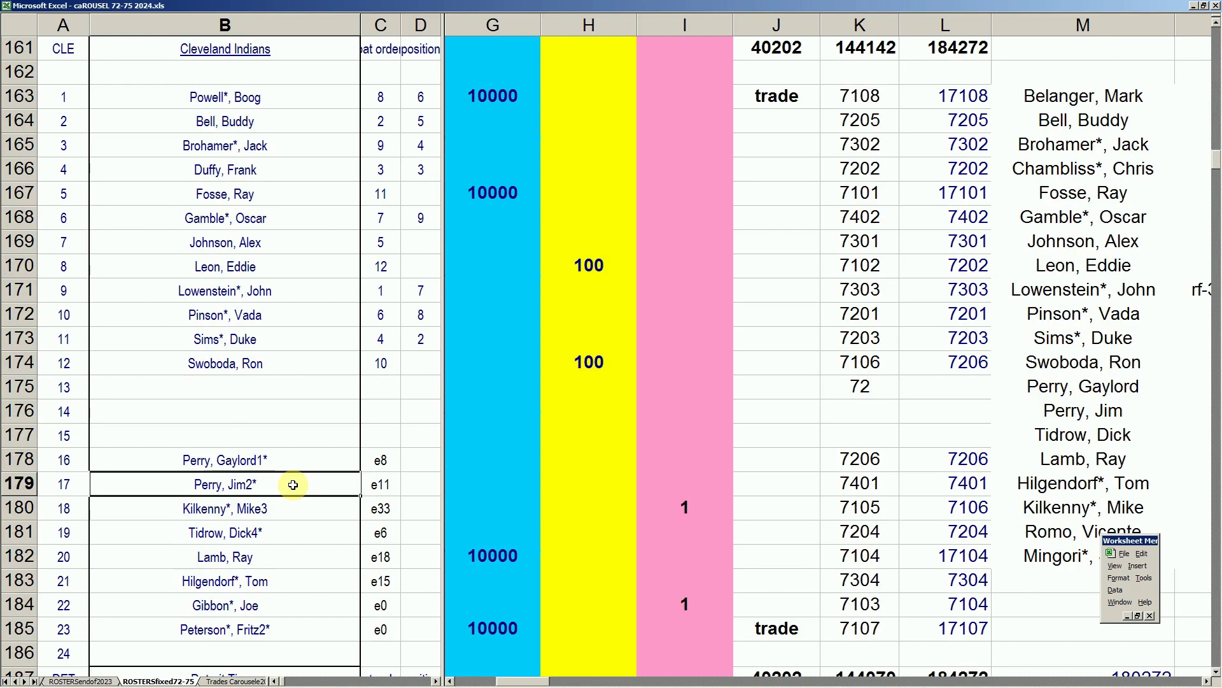
Examine the Detroit Tigers' token entries in the blue and yellow columns of the ROSTERSendof2023 sheet
left_click(95, 680)
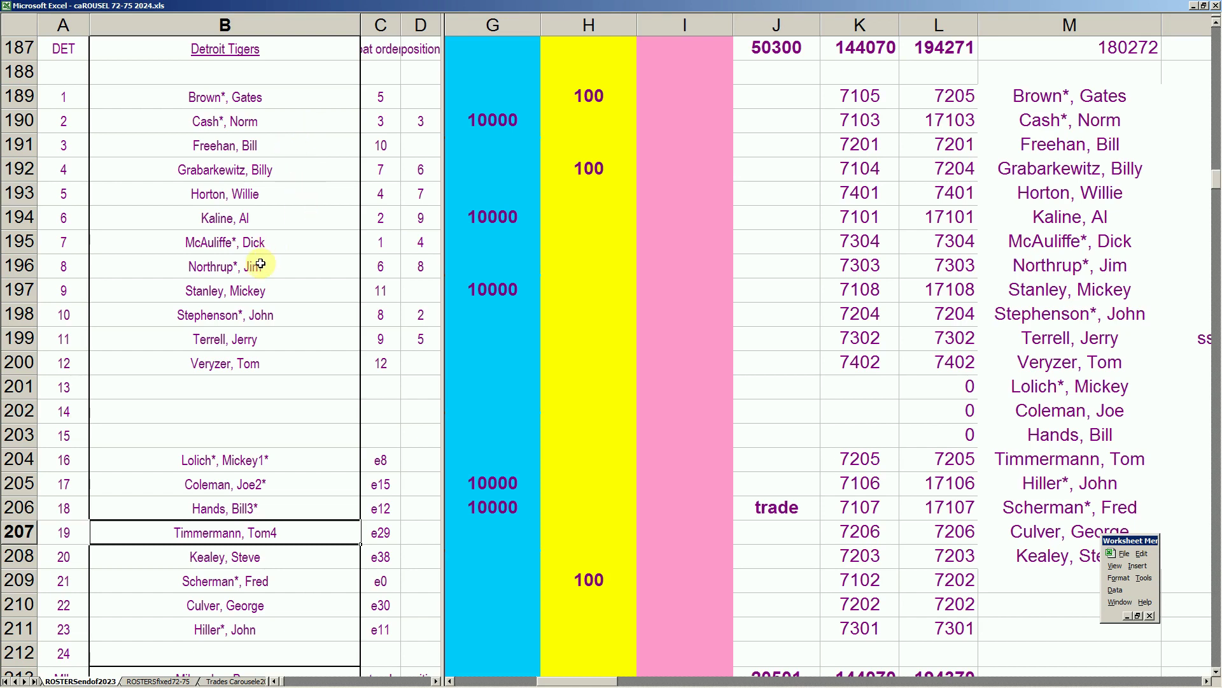
left_click(475, 119)
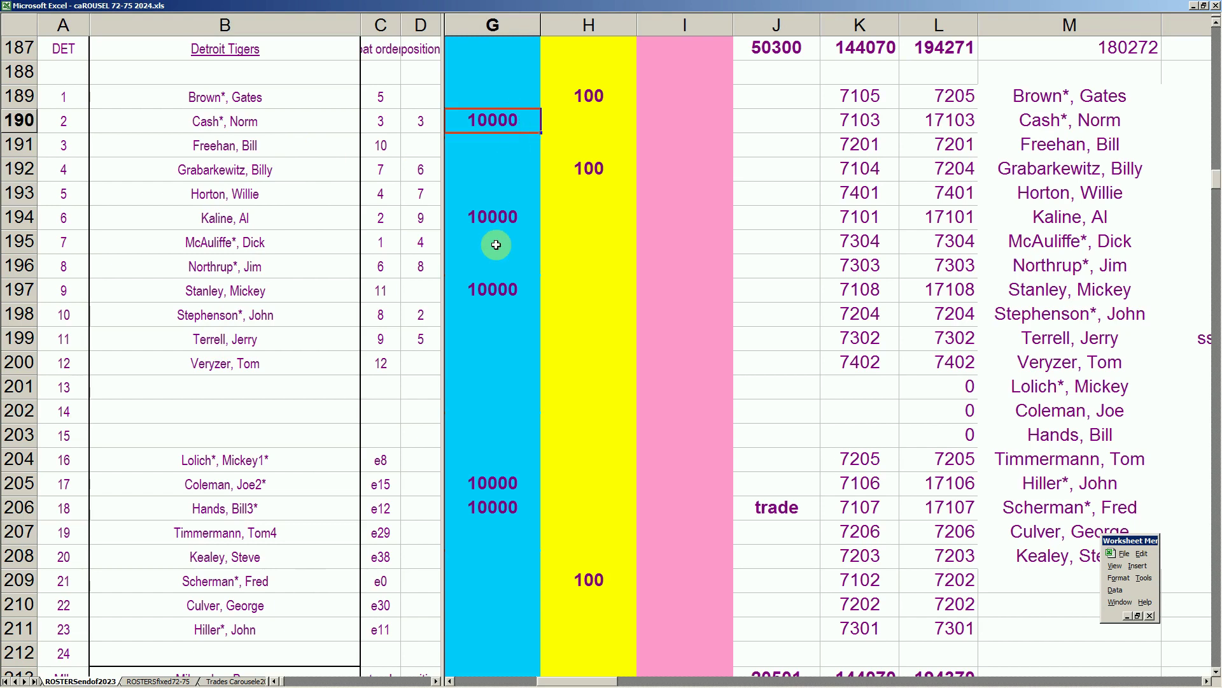
left_click(515, 217)
left_click(510, 288)
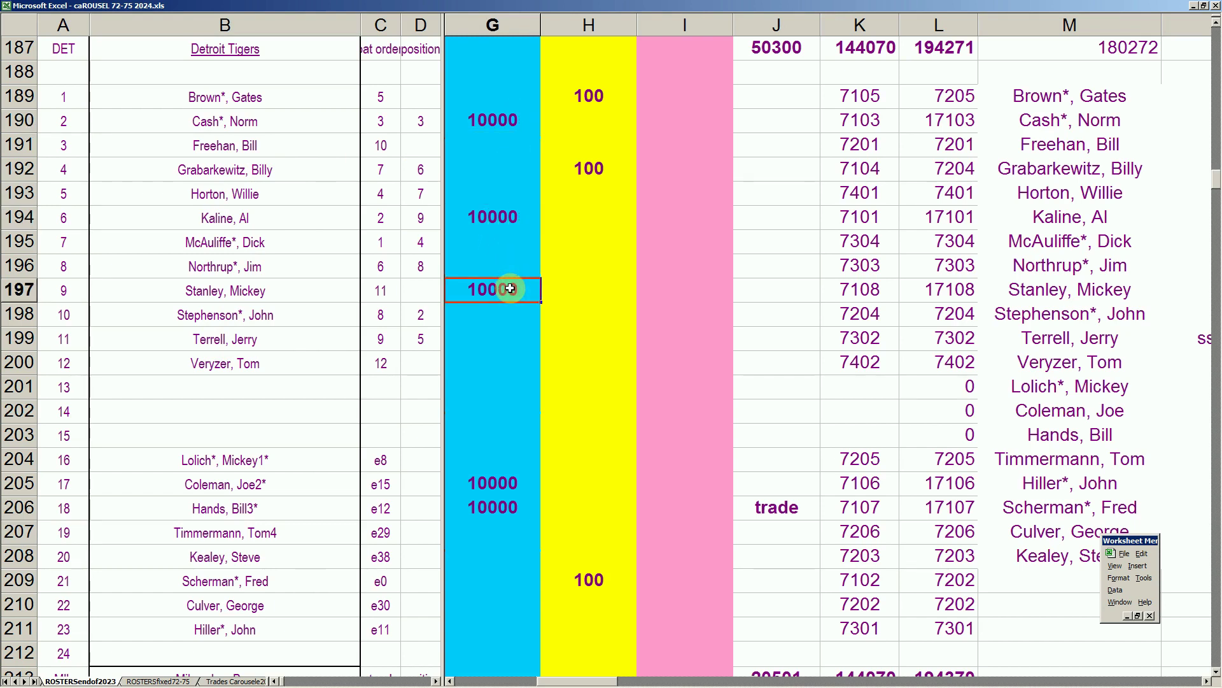
left_click(500, 482)
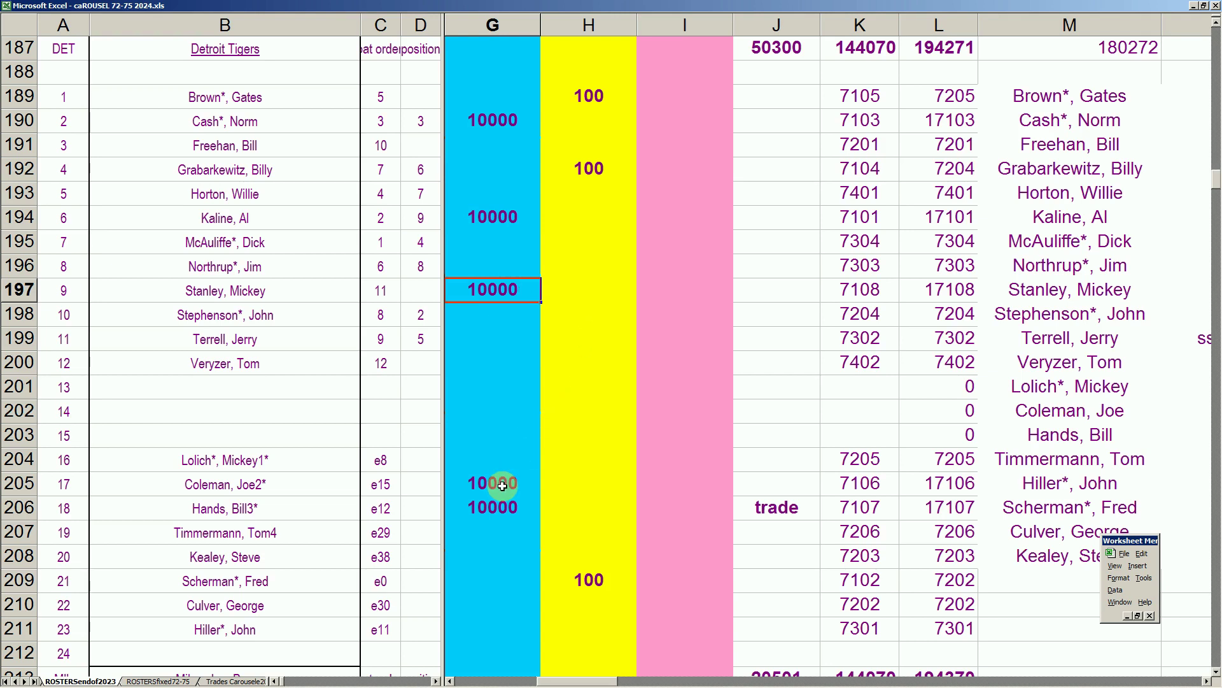
left_click(501, 508)
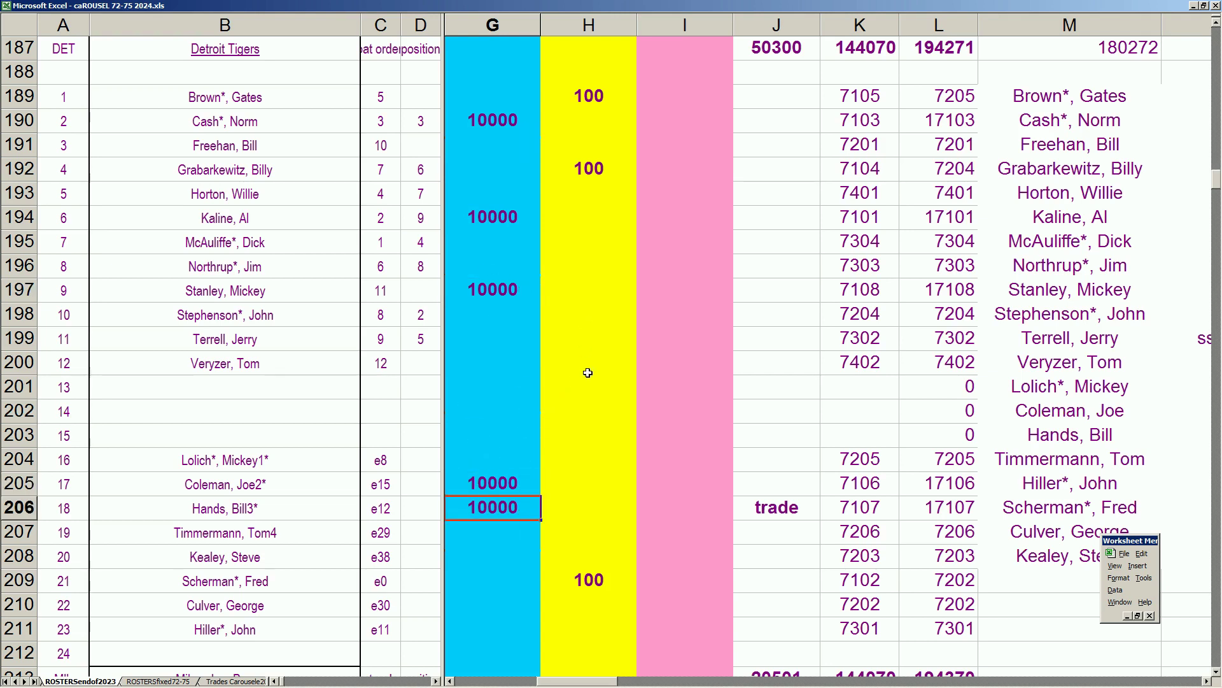
left_click(595, 104)
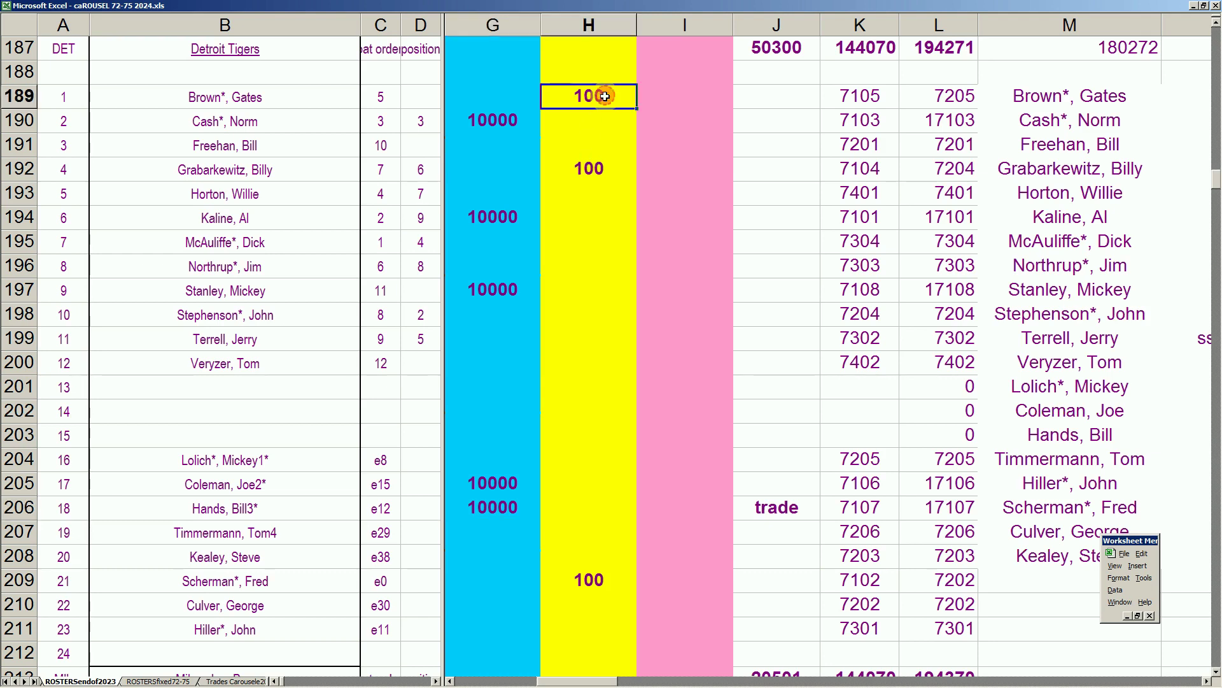
left_click(604, 173)
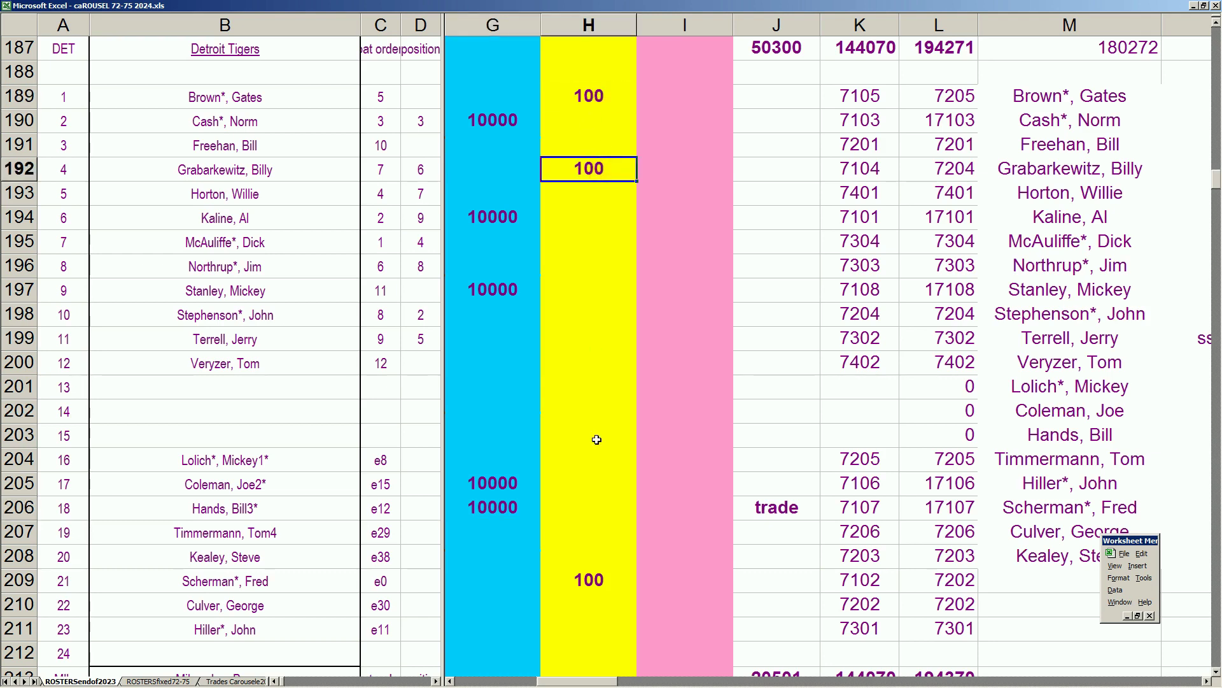
left_click(594, 584)
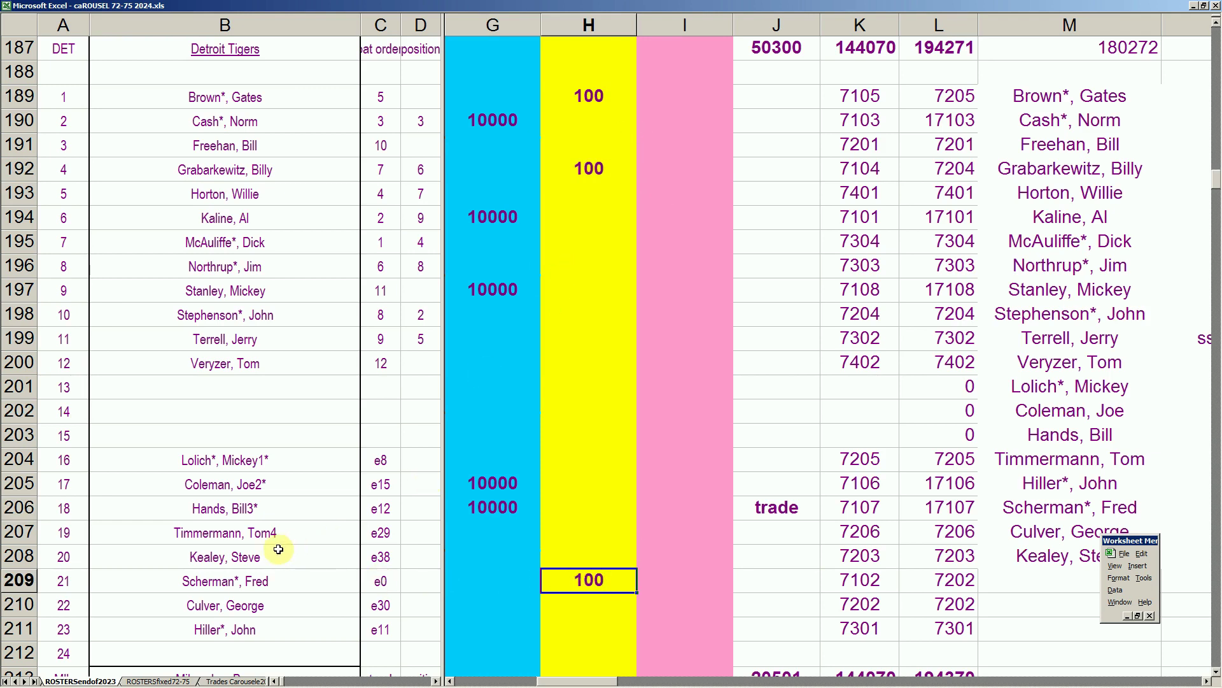
Check the Tigers' blue and yellow token entries on the ROSTERSfixed72-75 sheet and clear the trade mark in J206
left_click(183, 681)
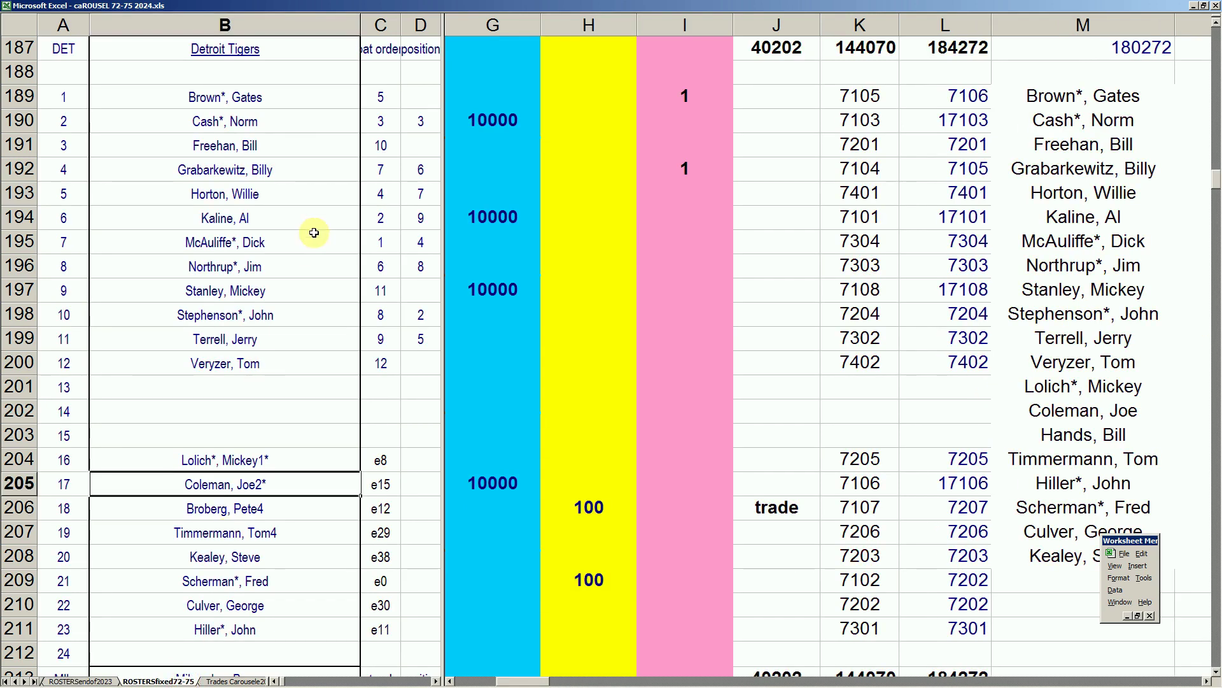
left_click(510, 120)
left_click(502, 215)
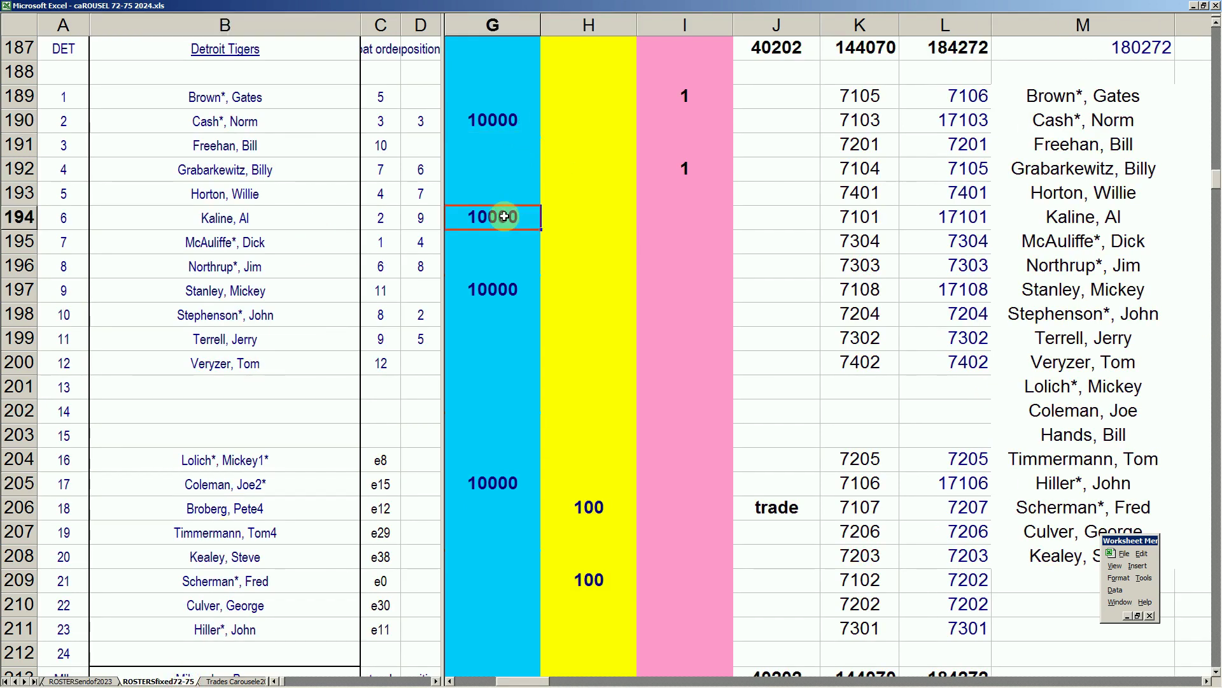
left_click(500, 290)
left_click(512, 488)
left_click(585, 508)
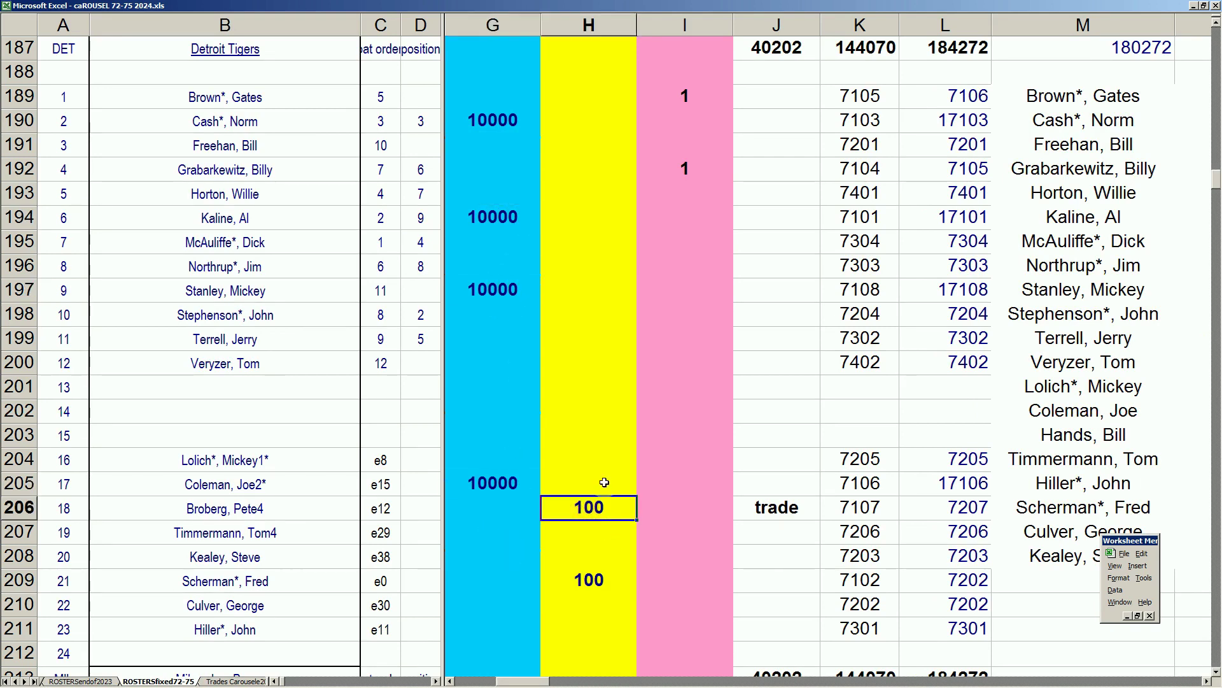
left_click(742, 508)
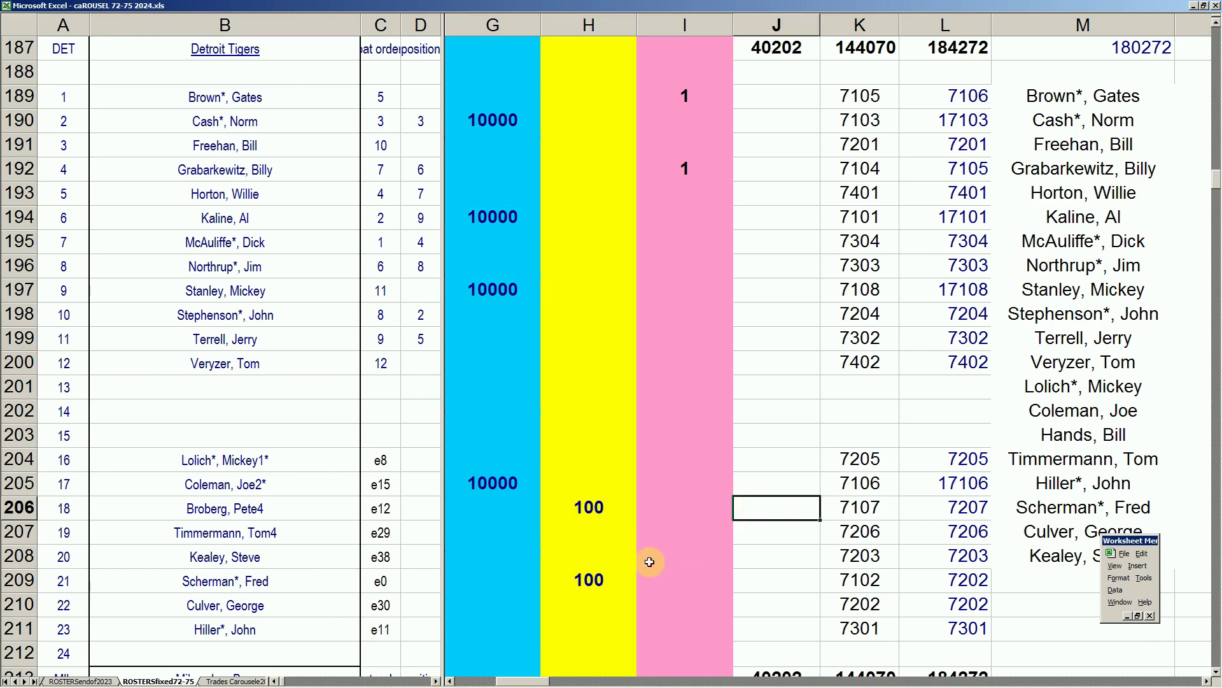
Examine the Tigers' token entries in the pink column of the ROSTERSfixed72-75 sheet
left_click(703, 94)
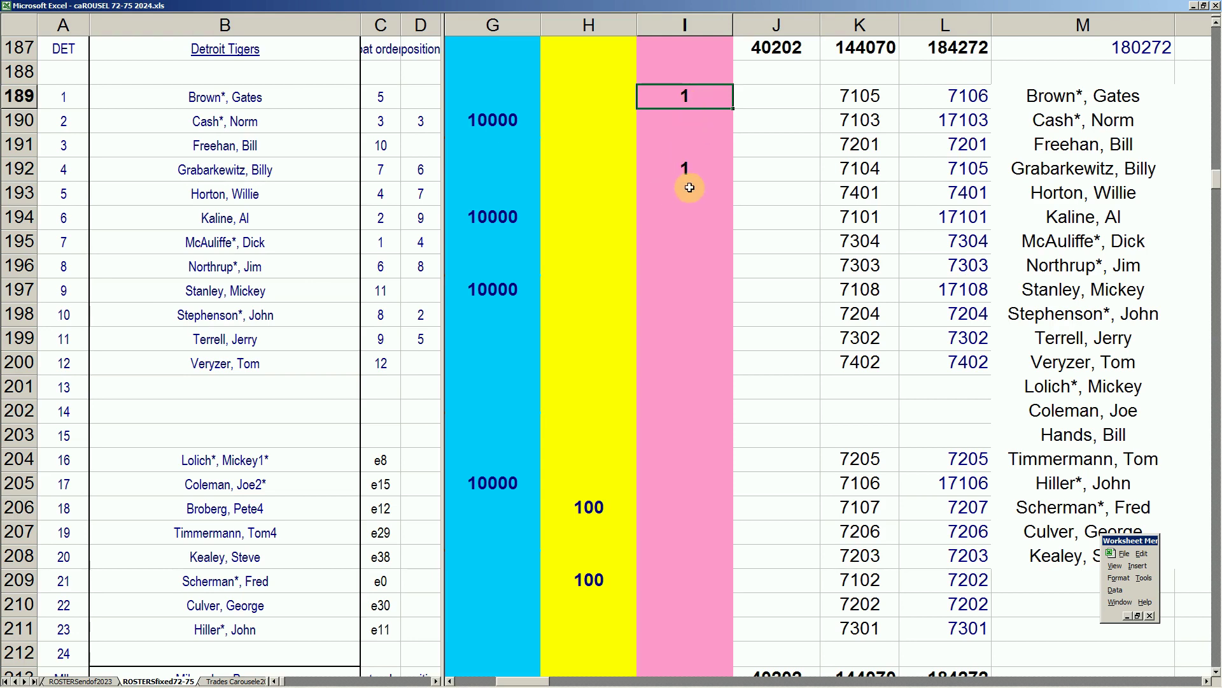
left_click(687, 170)
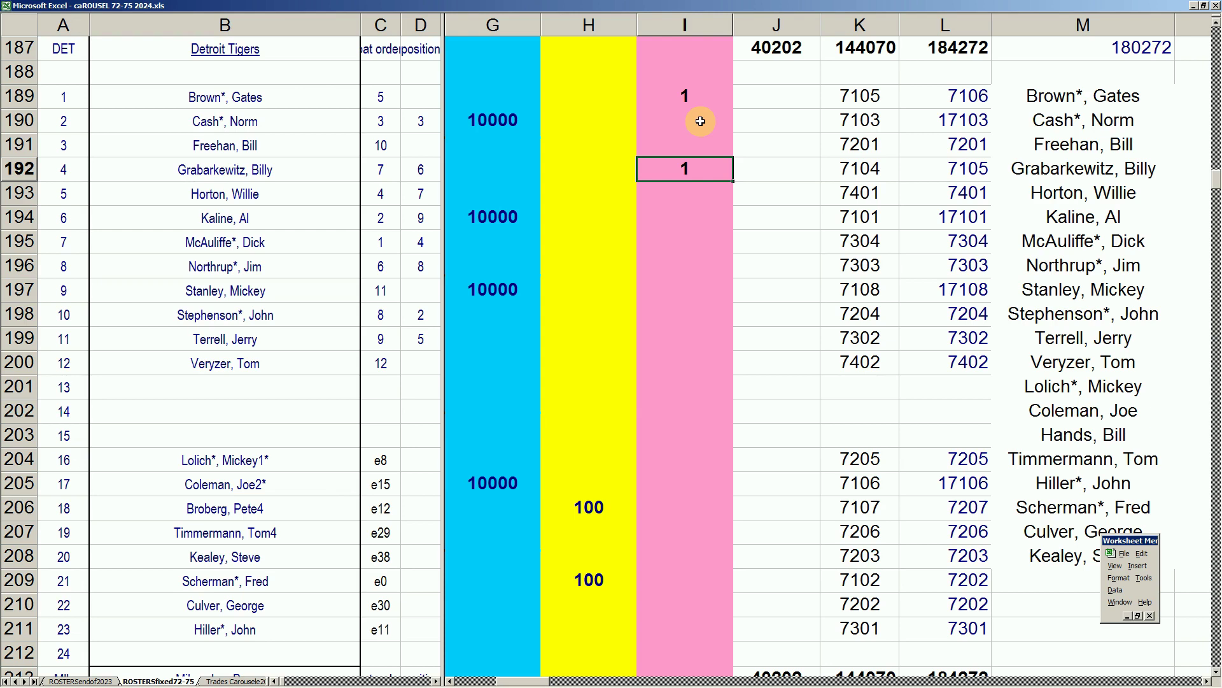
left_click(703, 261)
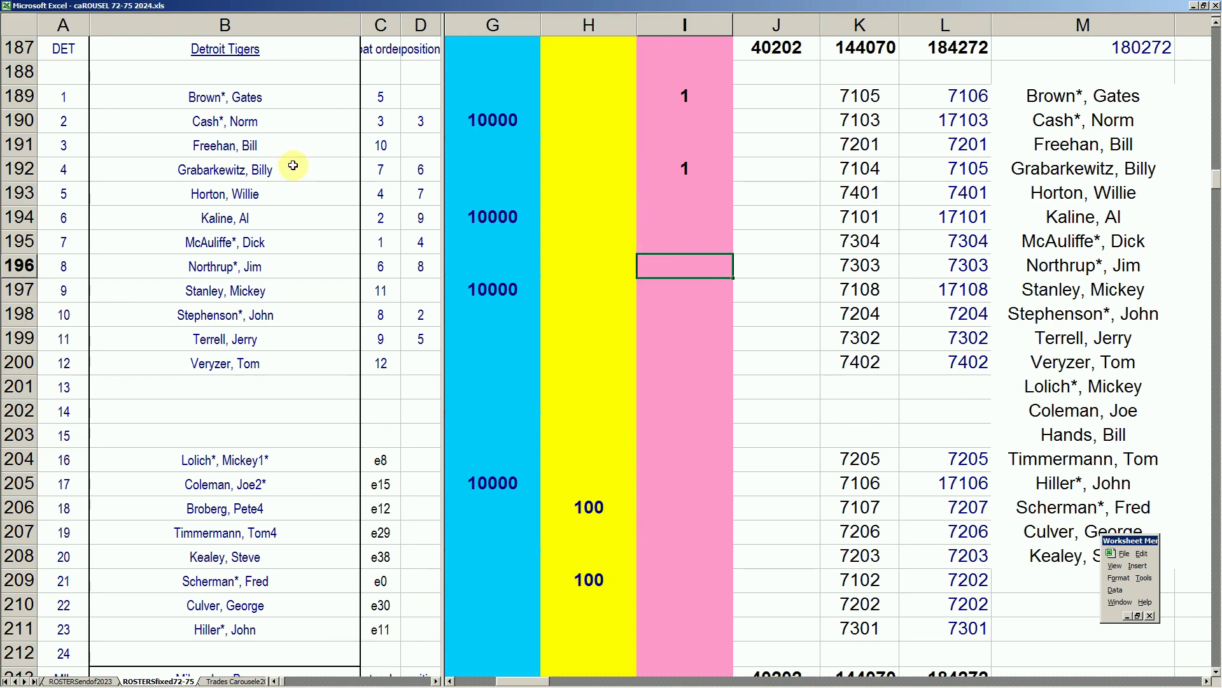
left_click(679, 209)
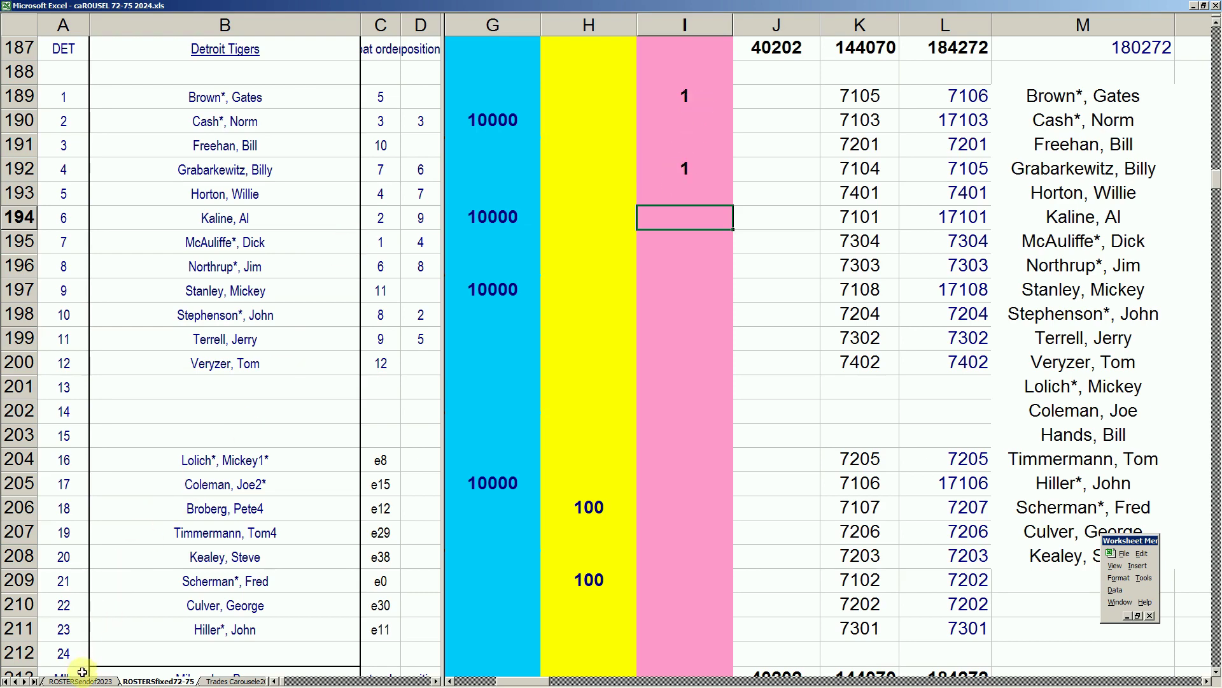
Check the draft order on the elimination 2023 sheet for the team drafting after DET
left_click(104, 681)
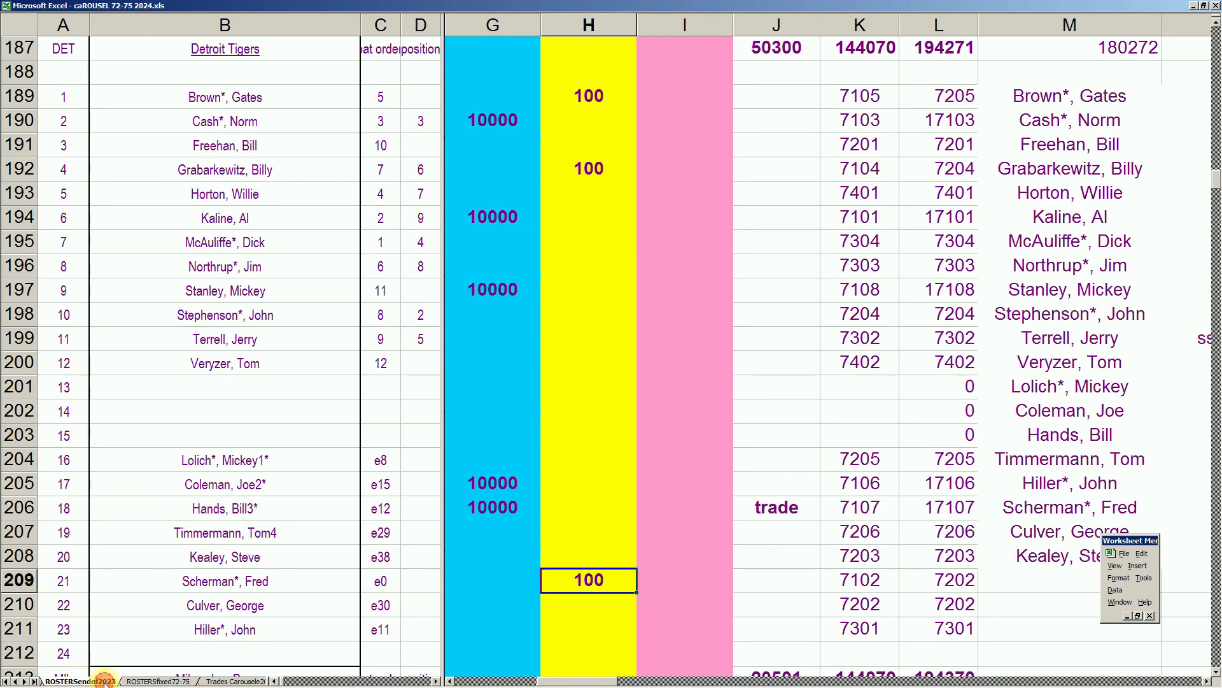
left_click(16, 681)
left_click(75, 680)
left_click(237, 630)
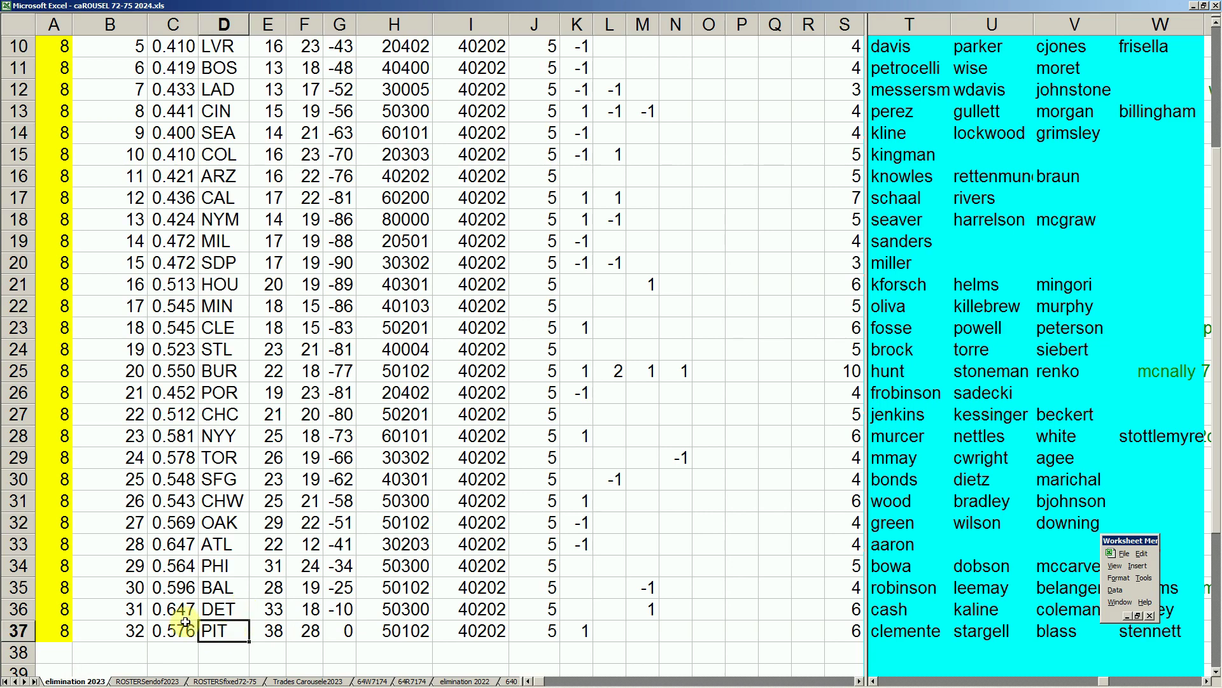
Find the Pittsburgh Pirates roster on the ROSTERSendof2023 sheet
left_click(146, 681)
left_click(196, 551)
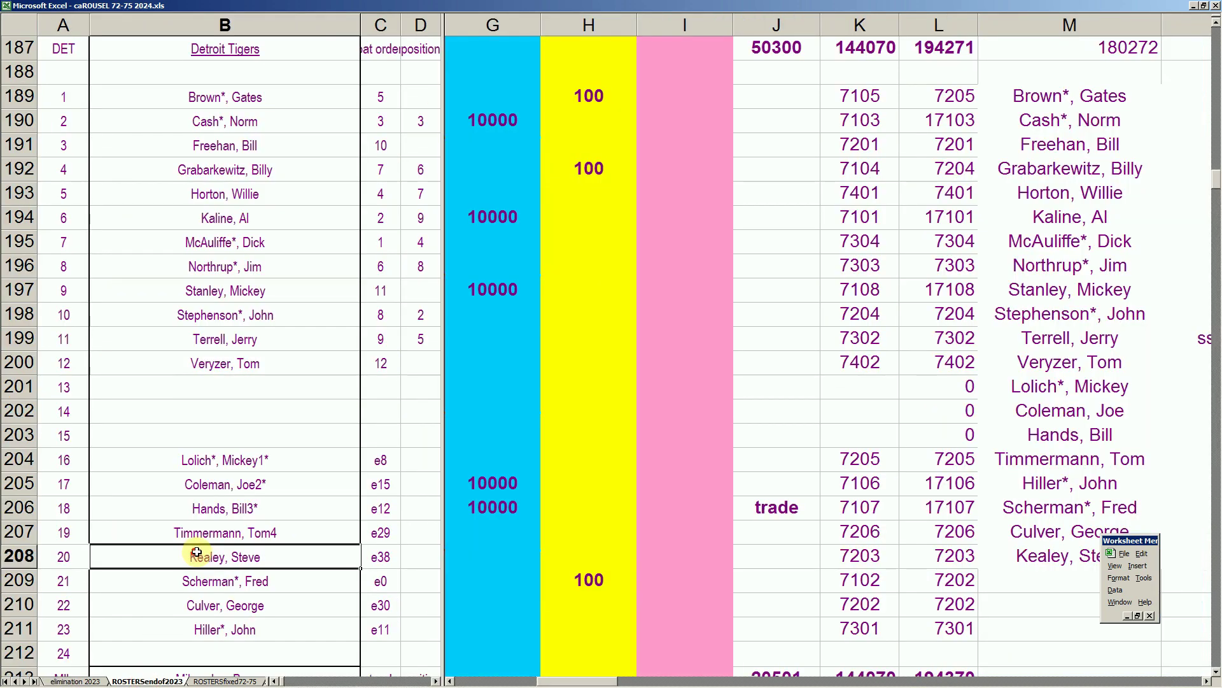
key("Page_Down")
key("Page_Down")
key("Page_Down")
key("Page_Down")
key("Page_Down")
key("Page_Down")
key("Page_Down")
key("Page_Down")
key("Page_Down")
key("Page_Down")
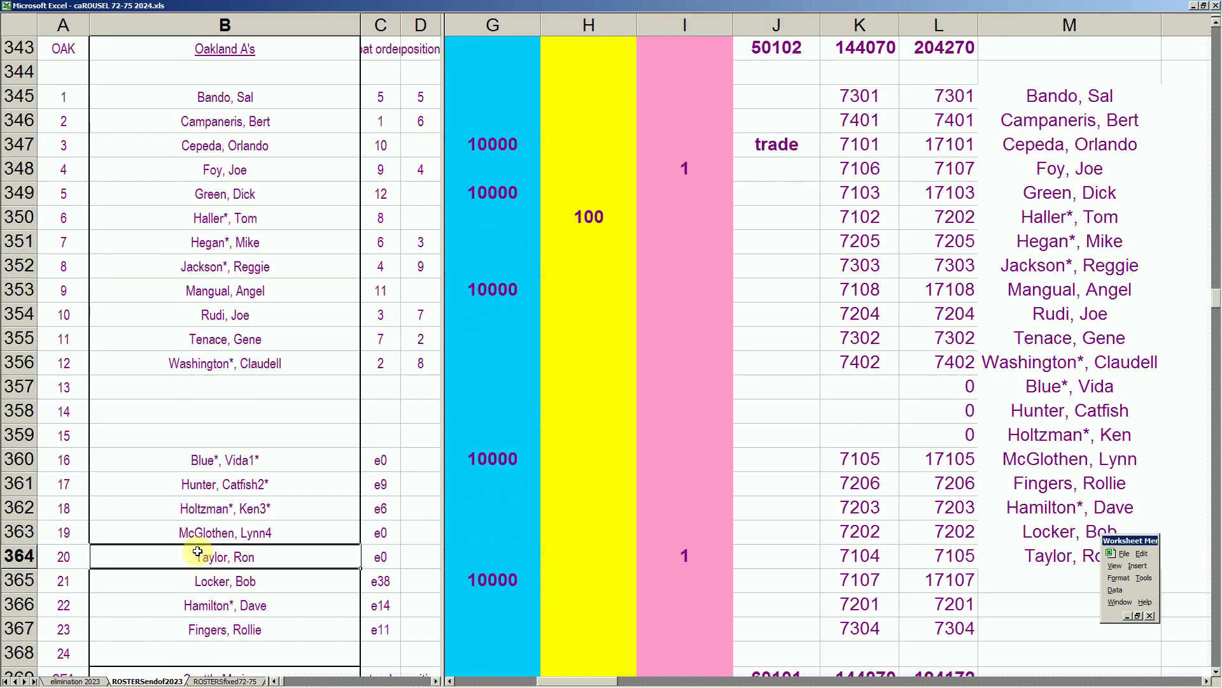
key("Page_Down")
key("Page_Down")
key("Page_Down")
key("Page_Down")
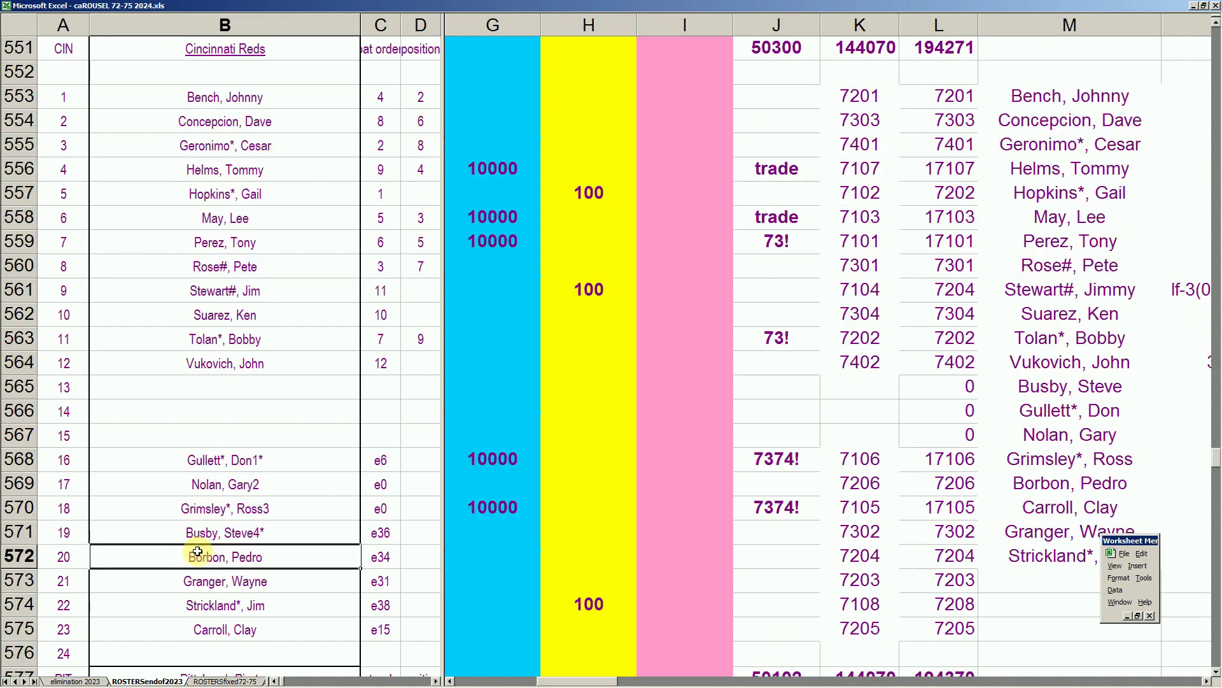
Find the Pittsburgh Pirates roster on the ROSTERSfixed72-75 sheet
left_click(215, 681)
left_click(274, 535)
key("Page_Down")
key("Page_Down")
key("Page_Down")
key("Page_Down")
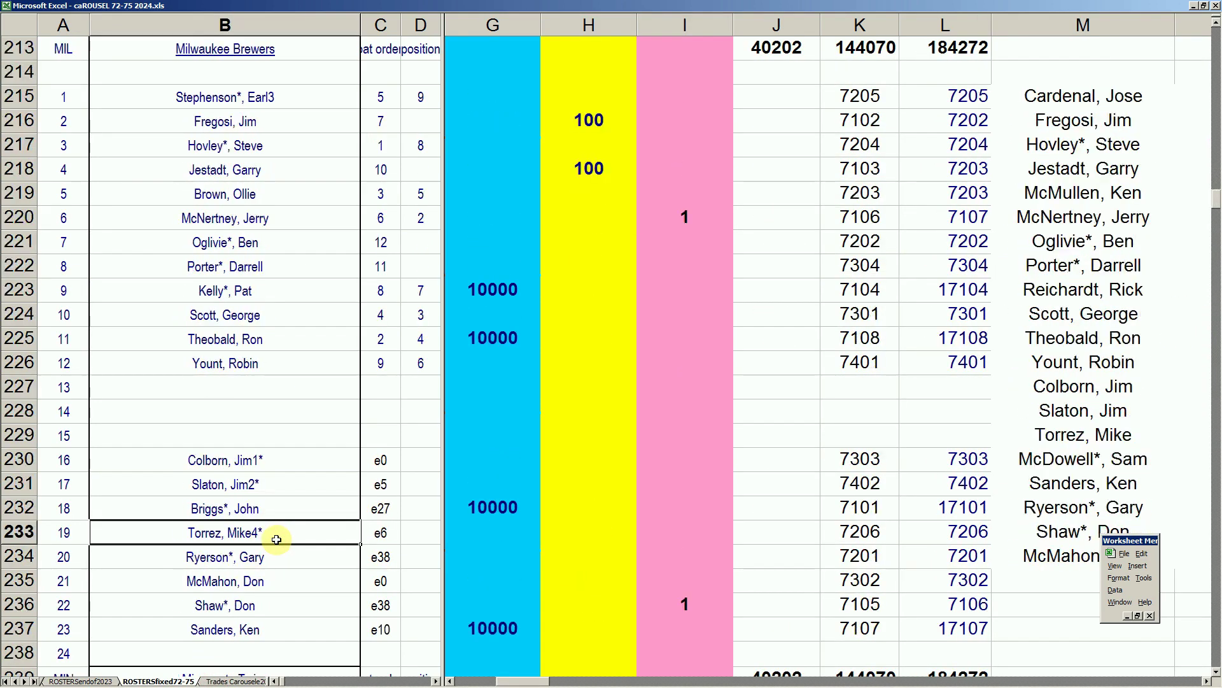
key("Page_Down")
key("Page_Down")
key("Page_Down")
key("Page_Down")
key("Page_Down")
key("Page_Down")
key("Page_Down")
key("Page_Down")
key("Page_Down")
key("Page_Down")
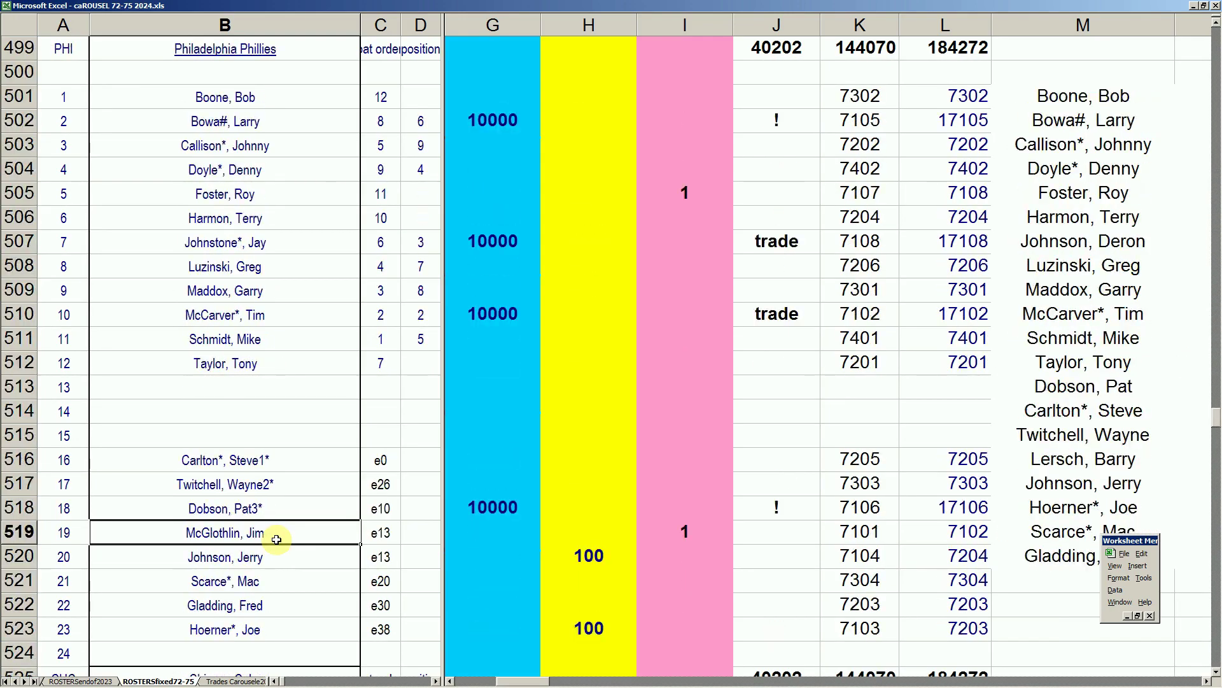
key("Page_Down")
key("Page_Down")
key("Page_Up")
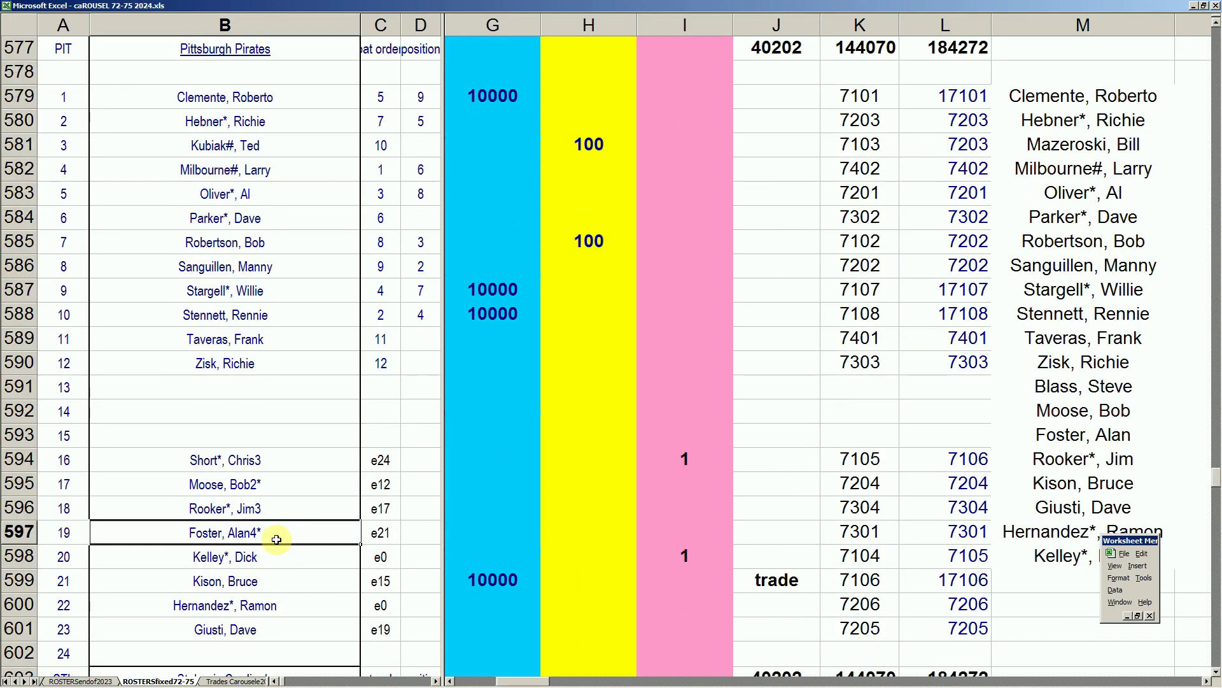
Examine the Pirates' token entries in the blue column of the ROSTERSendof2023 sheet
left_click(109, 680)
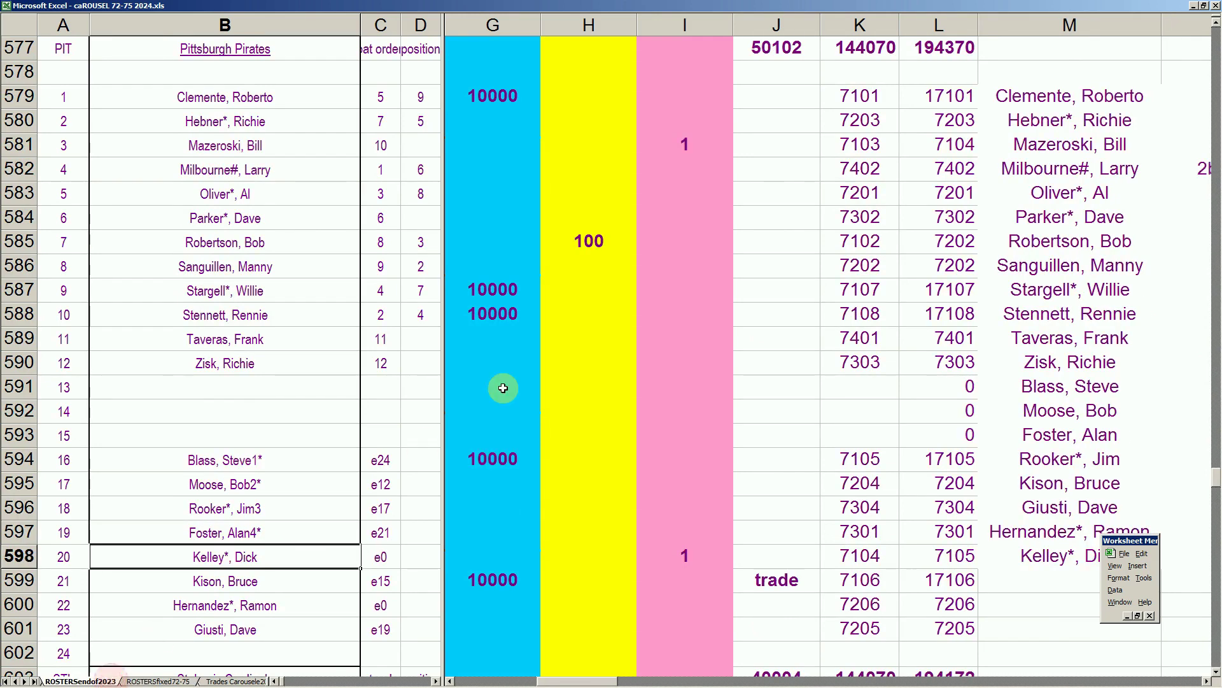
left_click(498, 97)
left_click(487, 289)
left_click(497, 312)
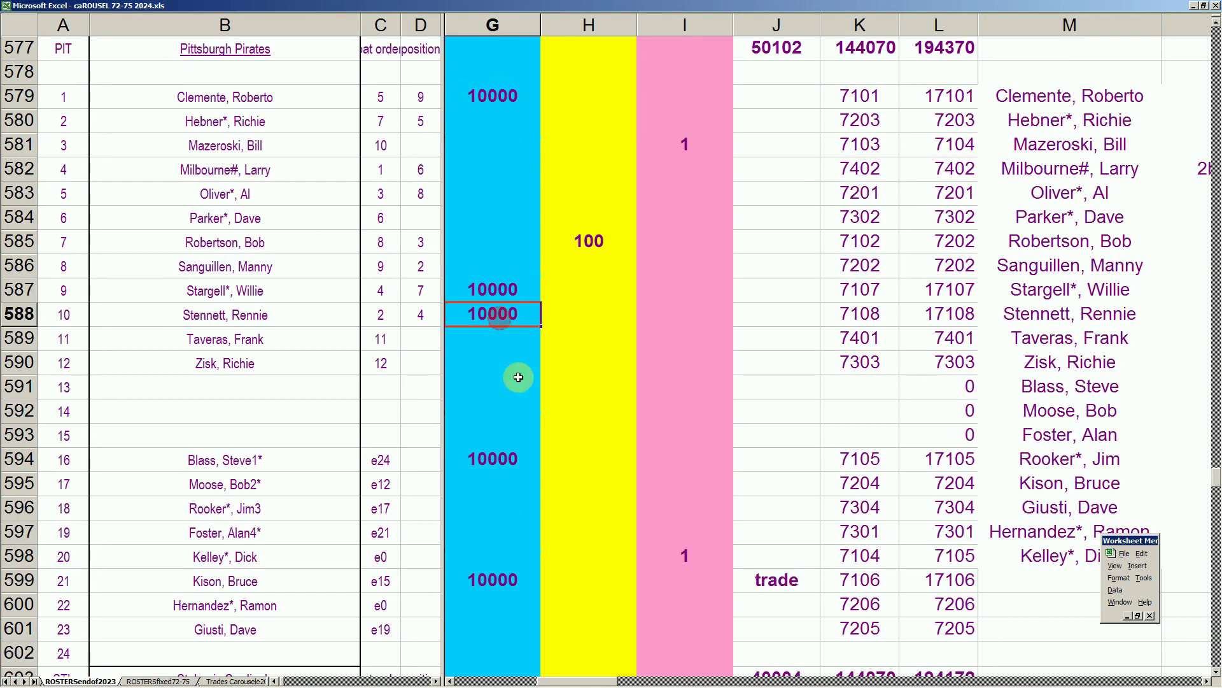
left_click(519, 452)
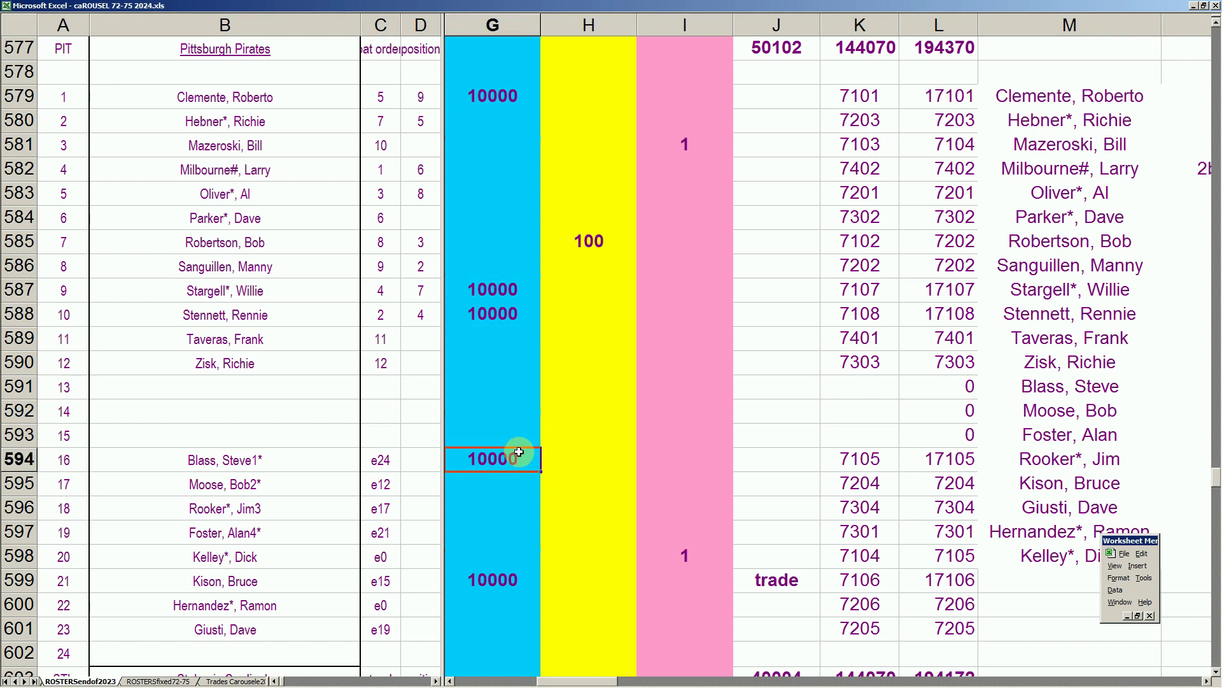
left_click(501, 579)
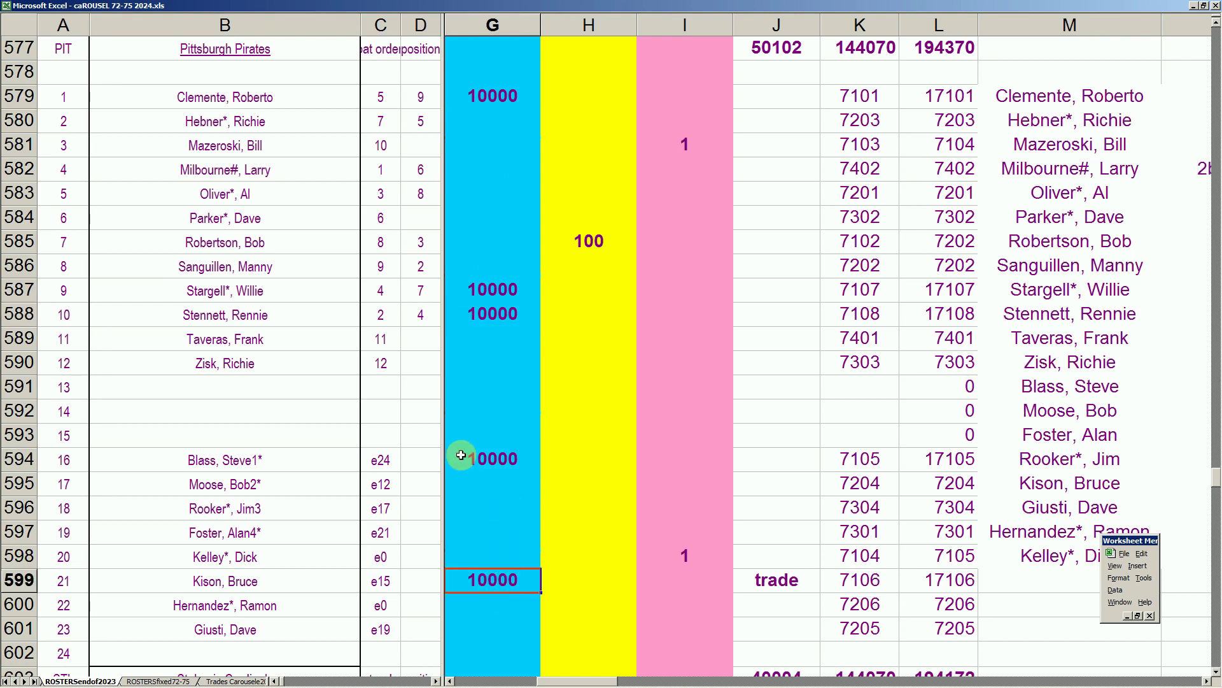
Examine the pitchers in rows 594 and 599 of the Pirates' end-of-2023 roster together with their blue token entries
left_click(274, 460)
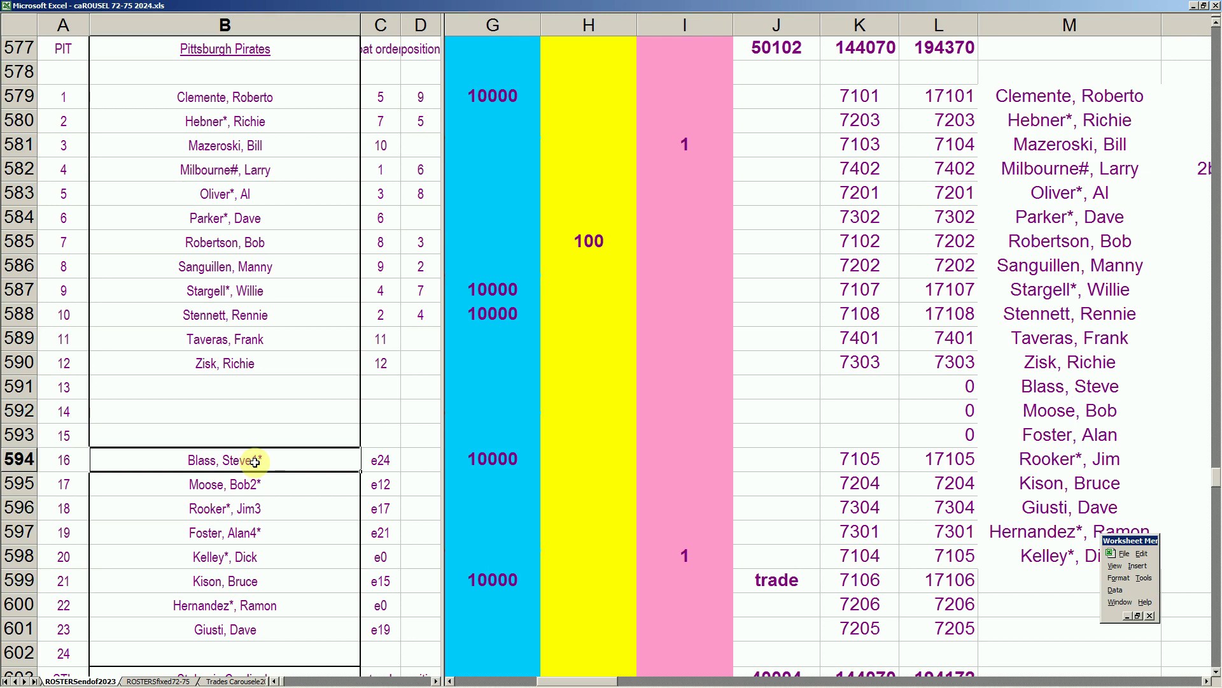
left_click(458, 458)
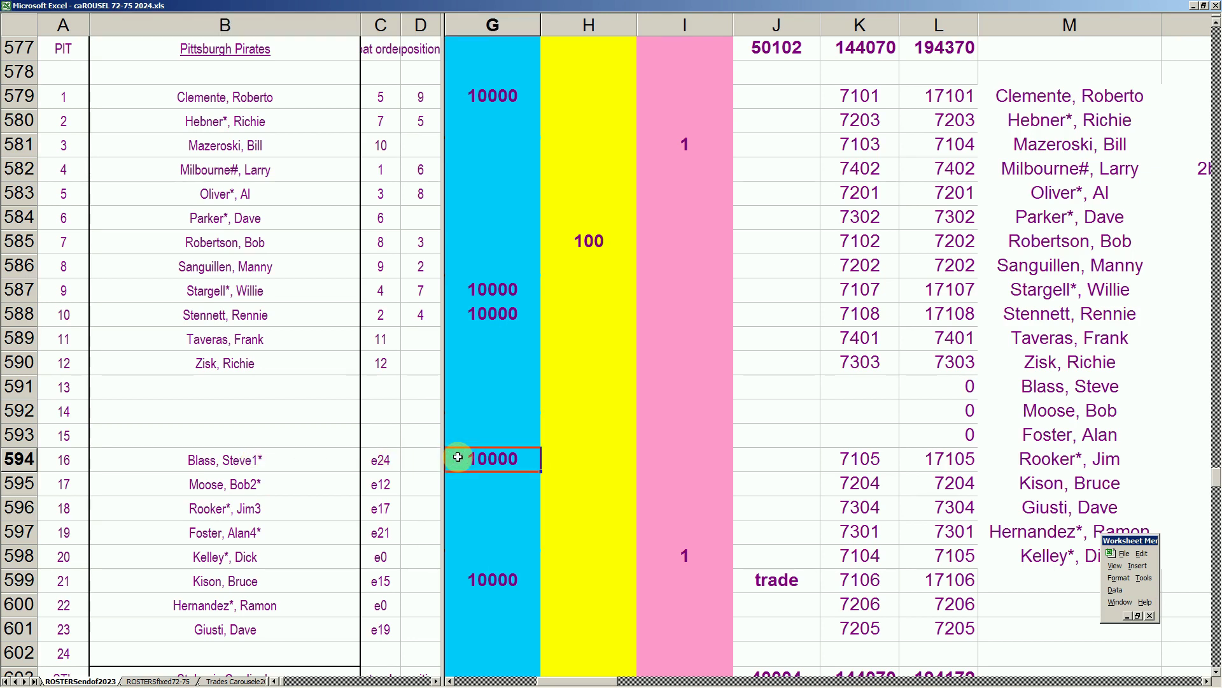
left_click(267, 577)
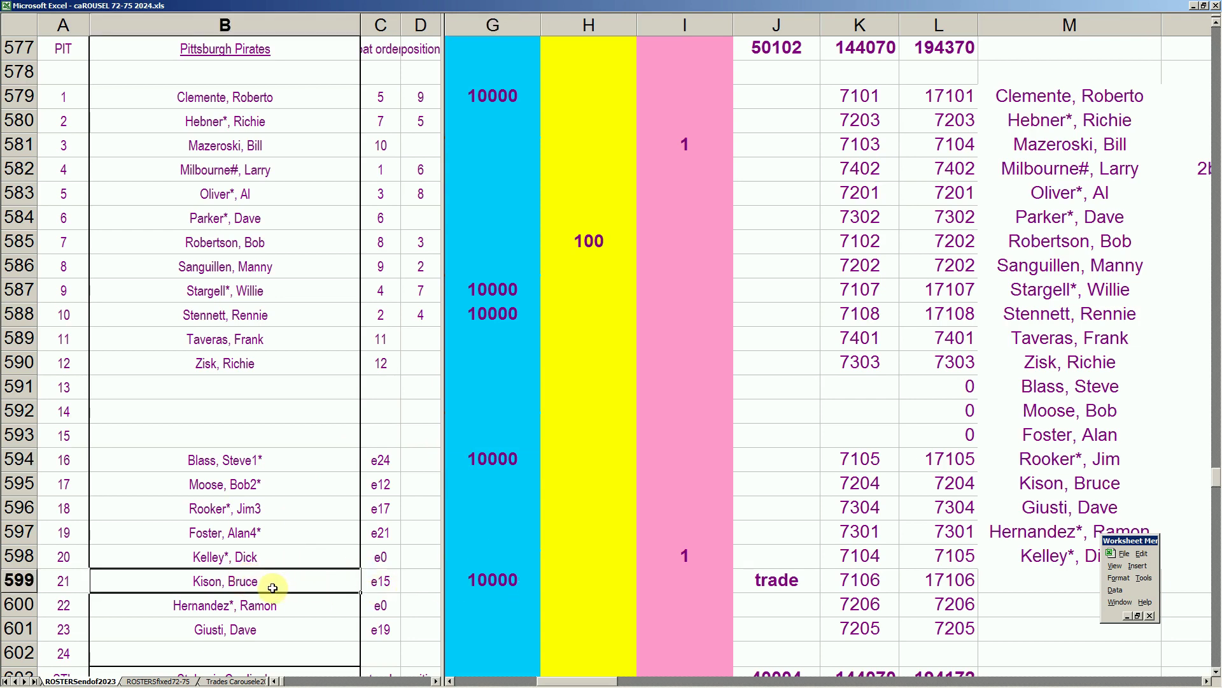
left_click(493, 584)
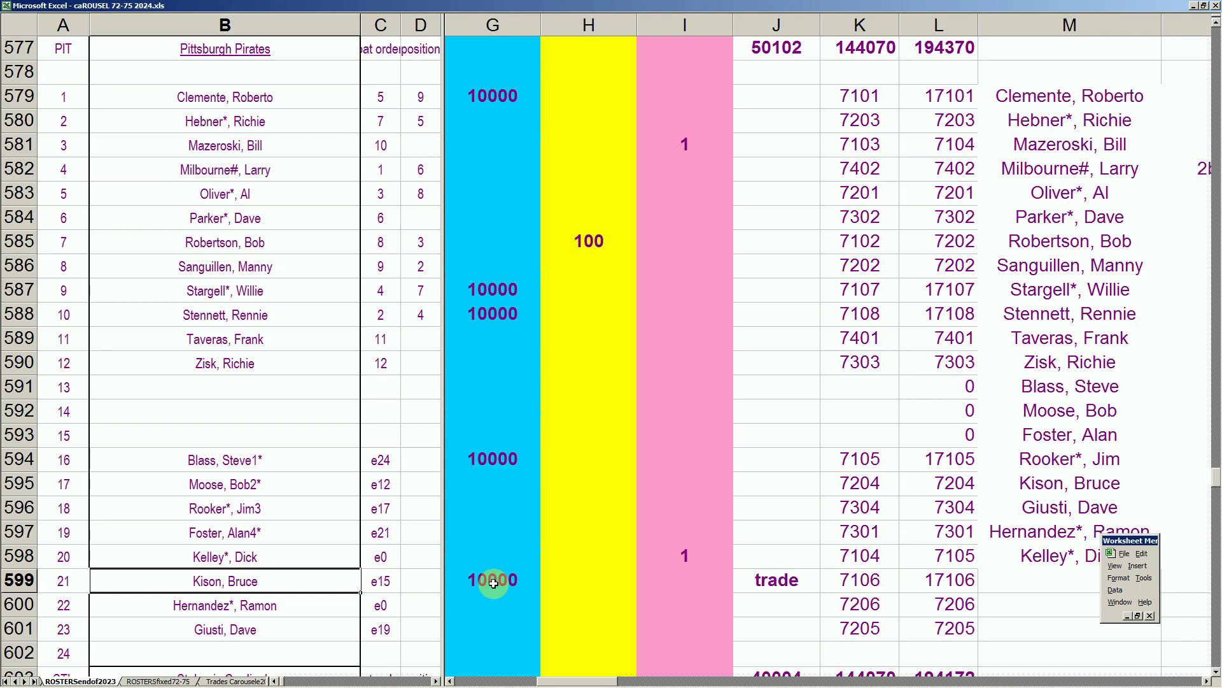
Examine the Pirates' token entries in the yellow and pink columns of the ROSTERSfixed72-75 sheet
left_click(172, 681)
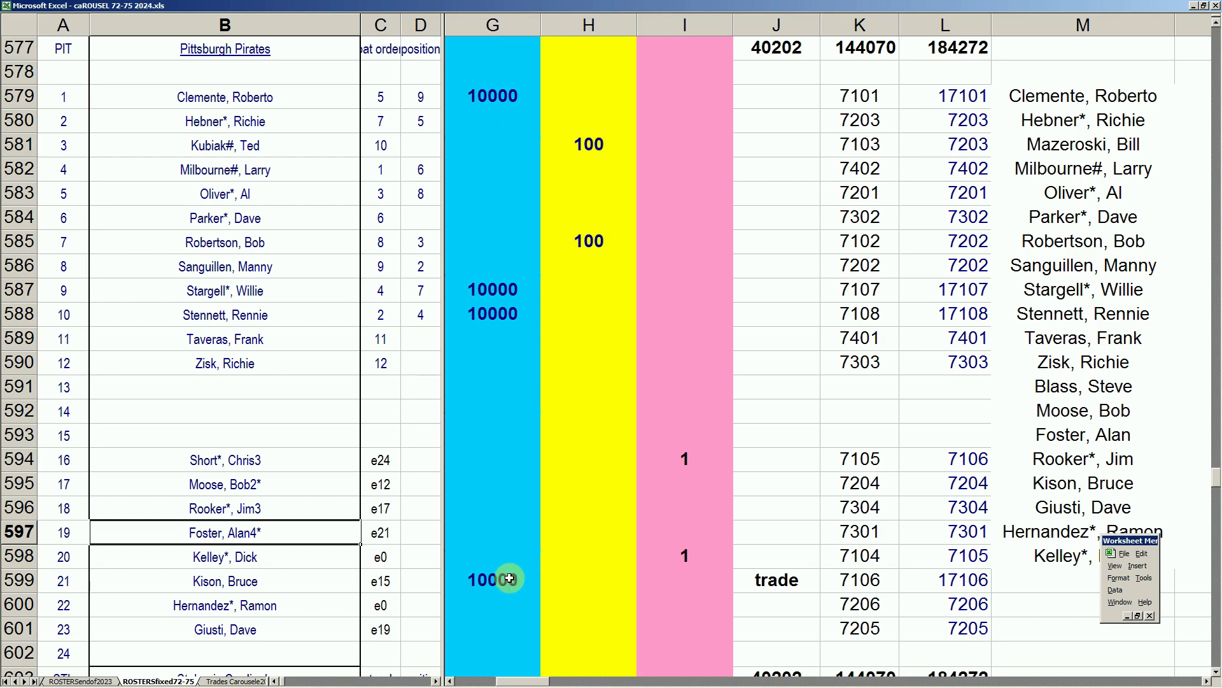
left_click(593, 146)
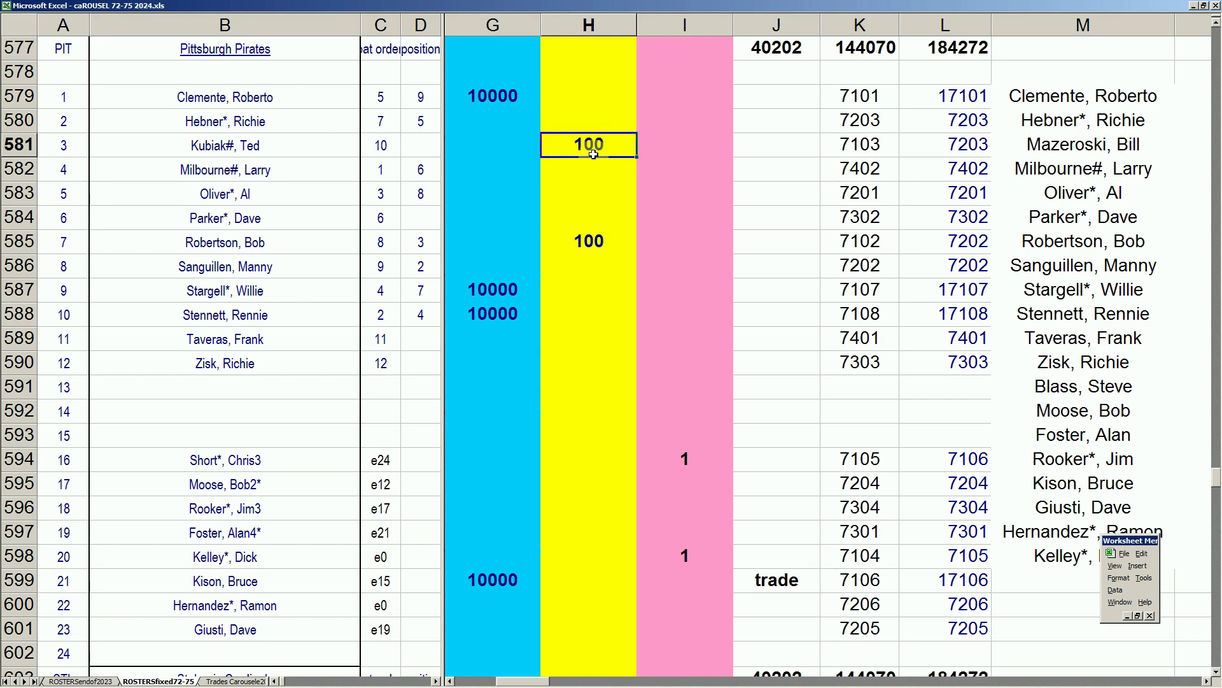
left_click(595, 243)
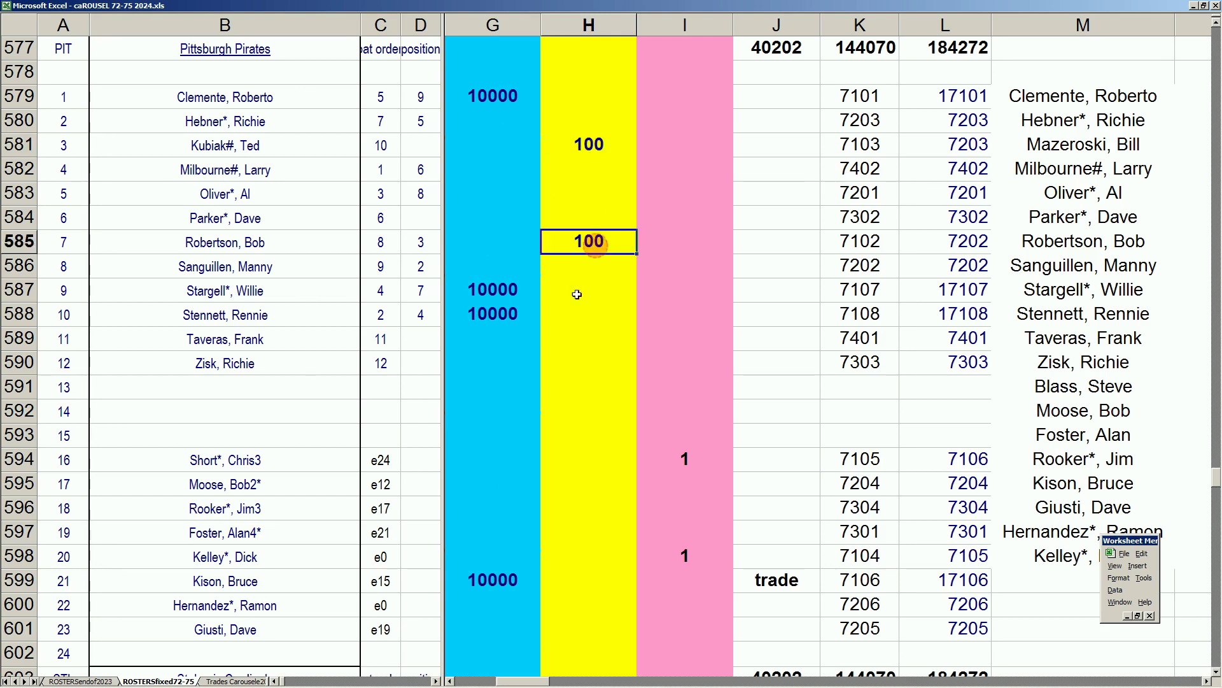
left_click(683, 558)
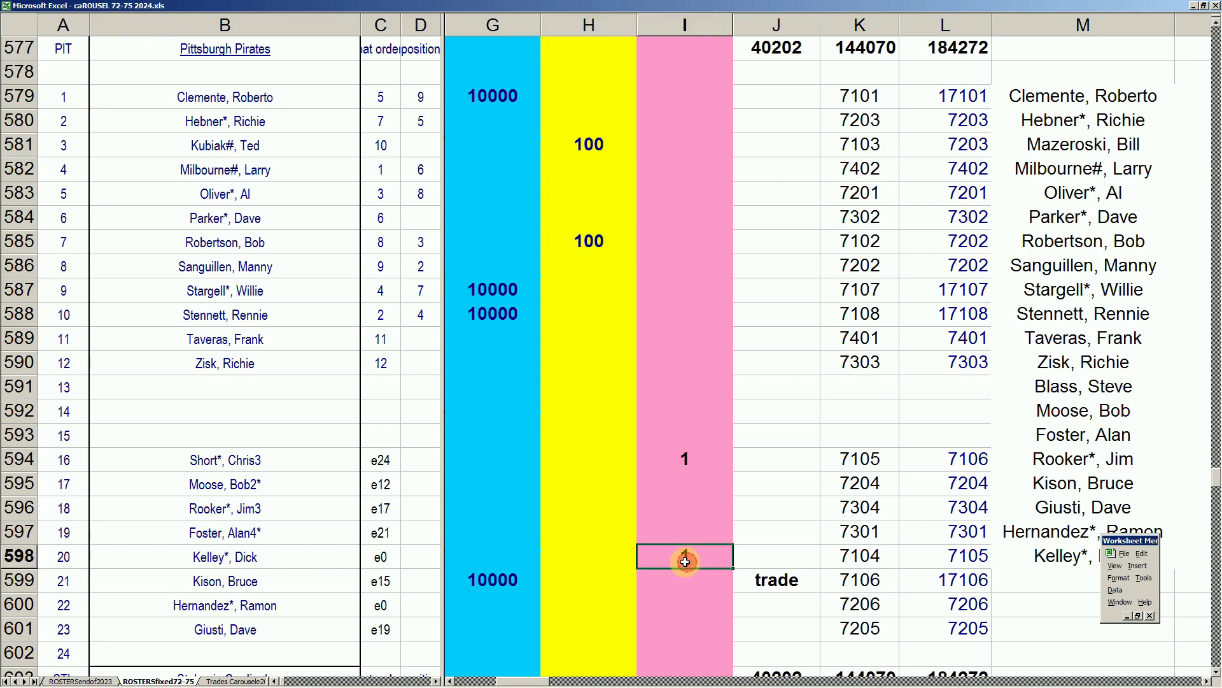
Find the Boston–Pittsburgh trade on the Trades Carousele2023 sheet and check Pittsburgh's net tokens
left_click(224, 680)
left_click(364, 620)
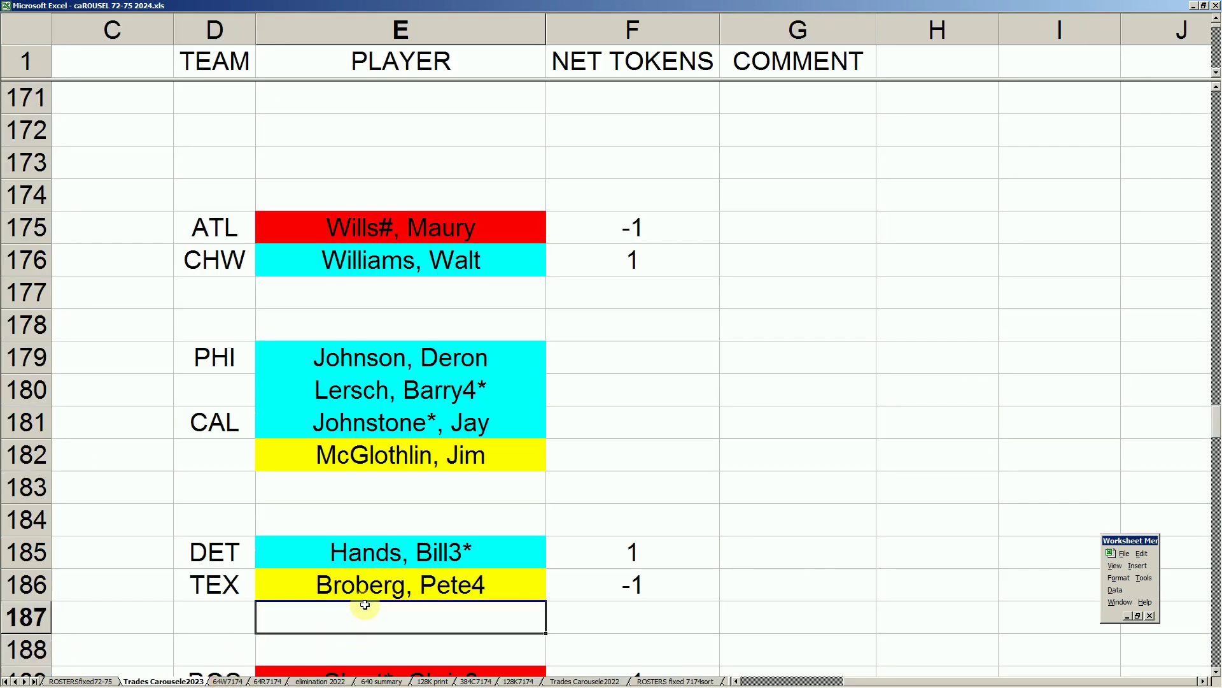
key("Down")
key("Down")
key("Down")
key("Down")
key("Down")
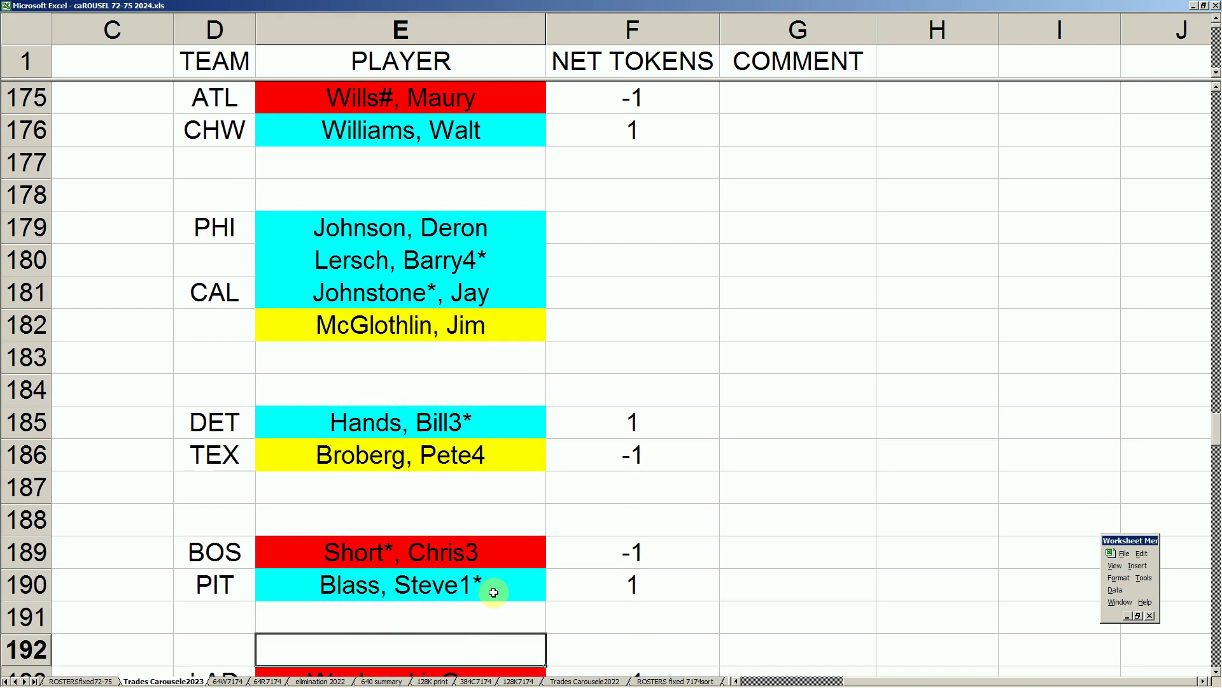
left_click(213, 551)
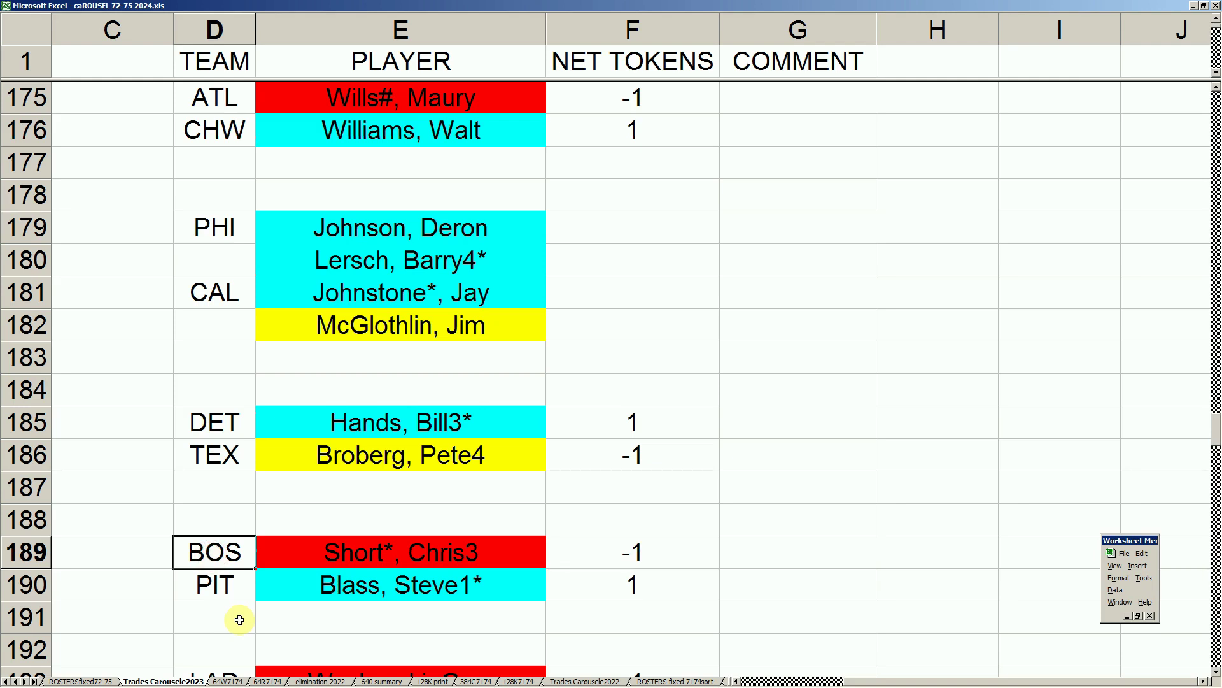
left_click(619, 585)
Switch to the Baseball Reference browser window, look up Steve Blass and examine his 1972 standard pitching line
mouse_move(772, 685)
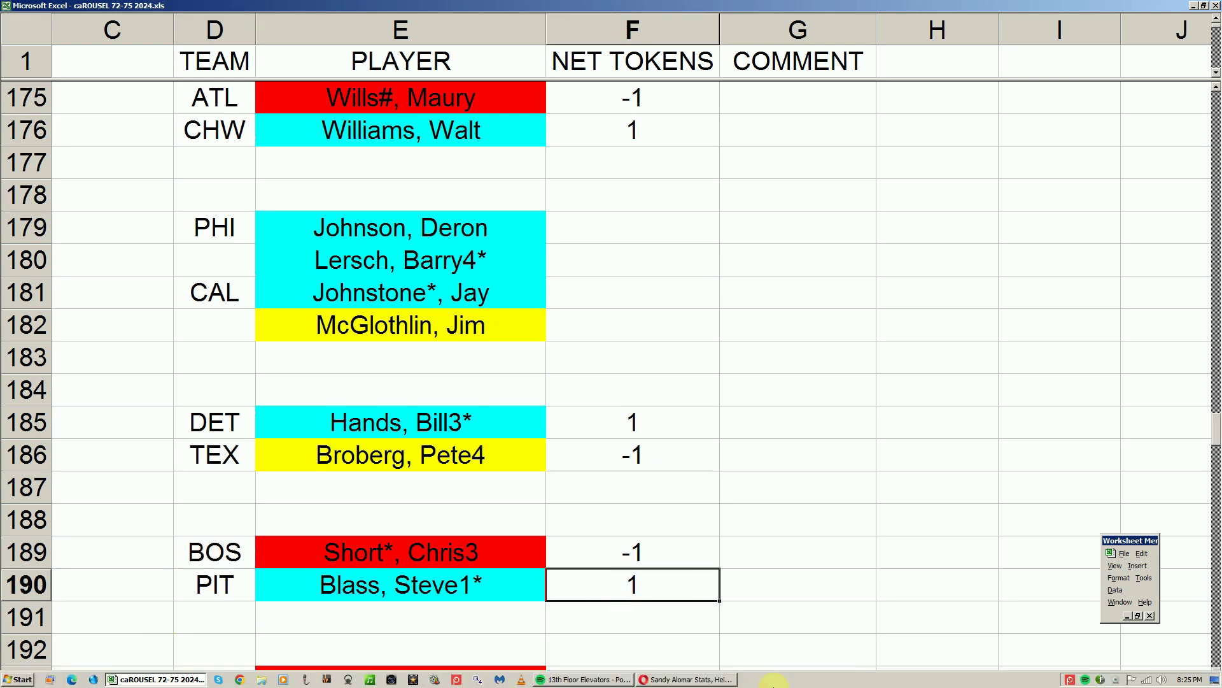
left_click(724, 680)
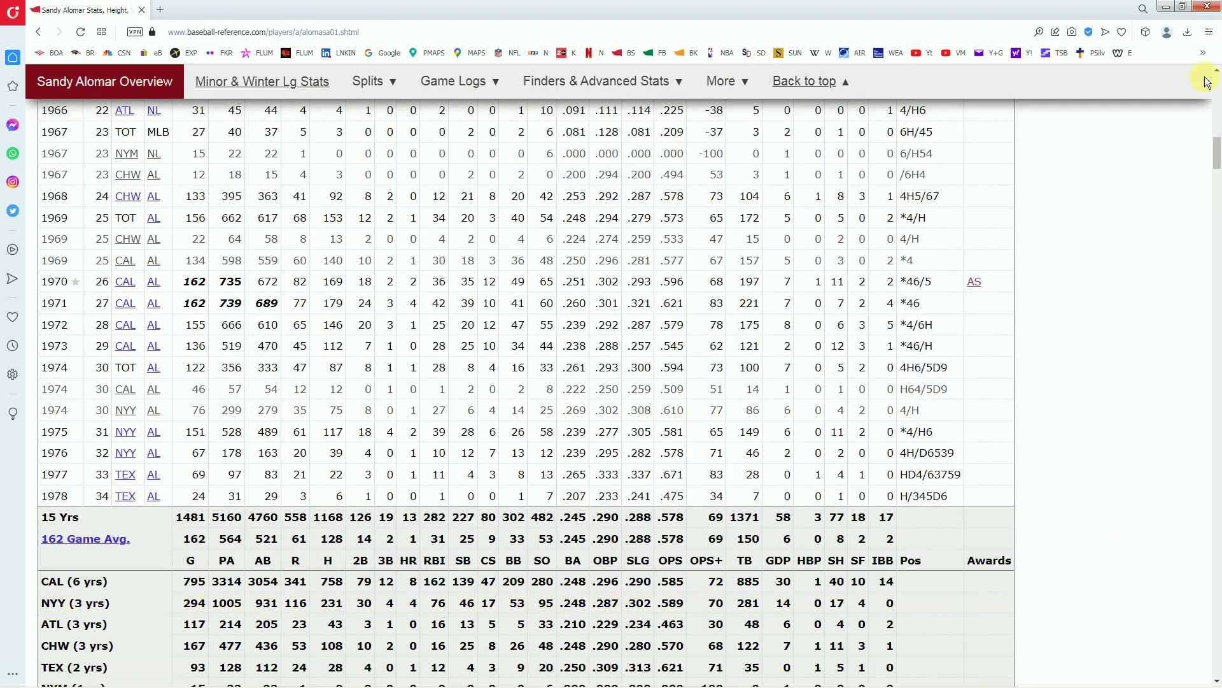
left_click_drag(1217, 153, 1216, 89)
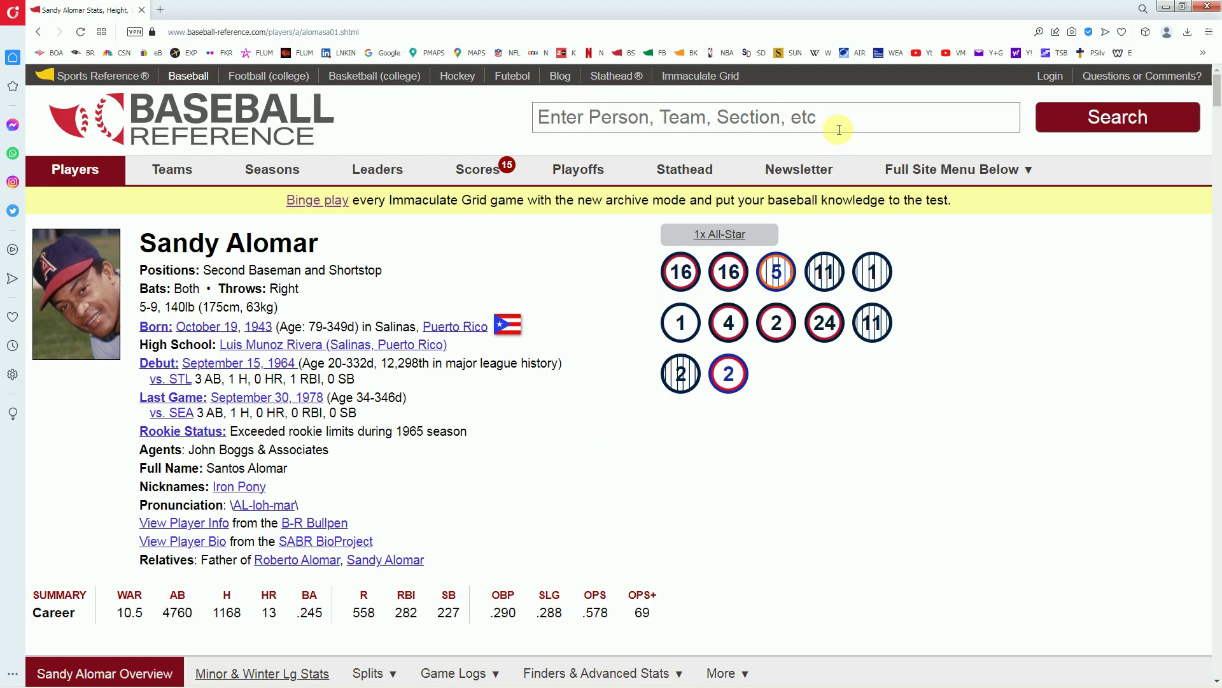
left_click(842, 118)
type("blas")
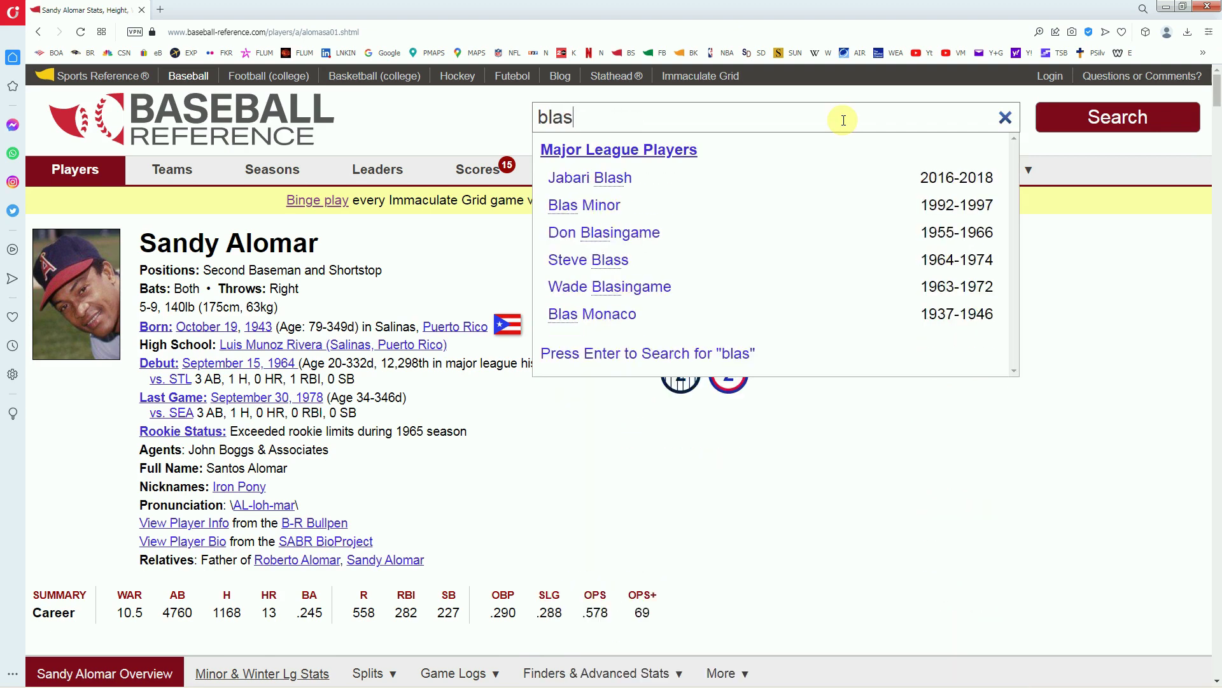
type("s")
left_click(638, 178)
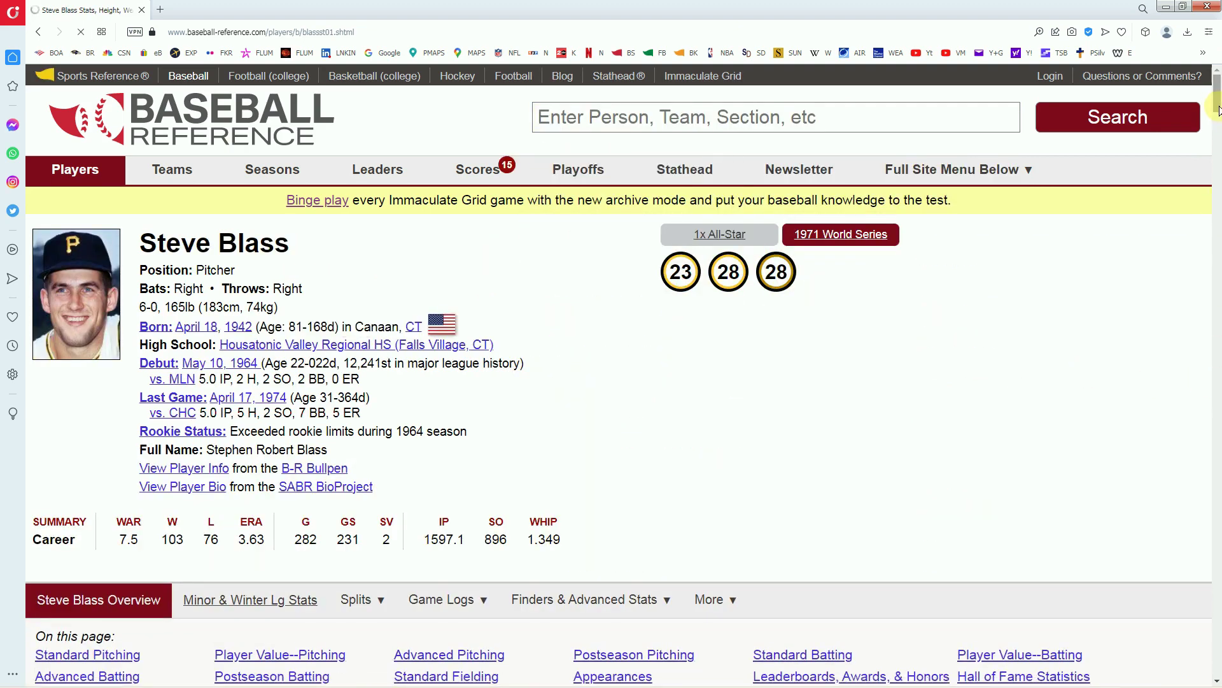
scroll(287, 378, "down", 10)
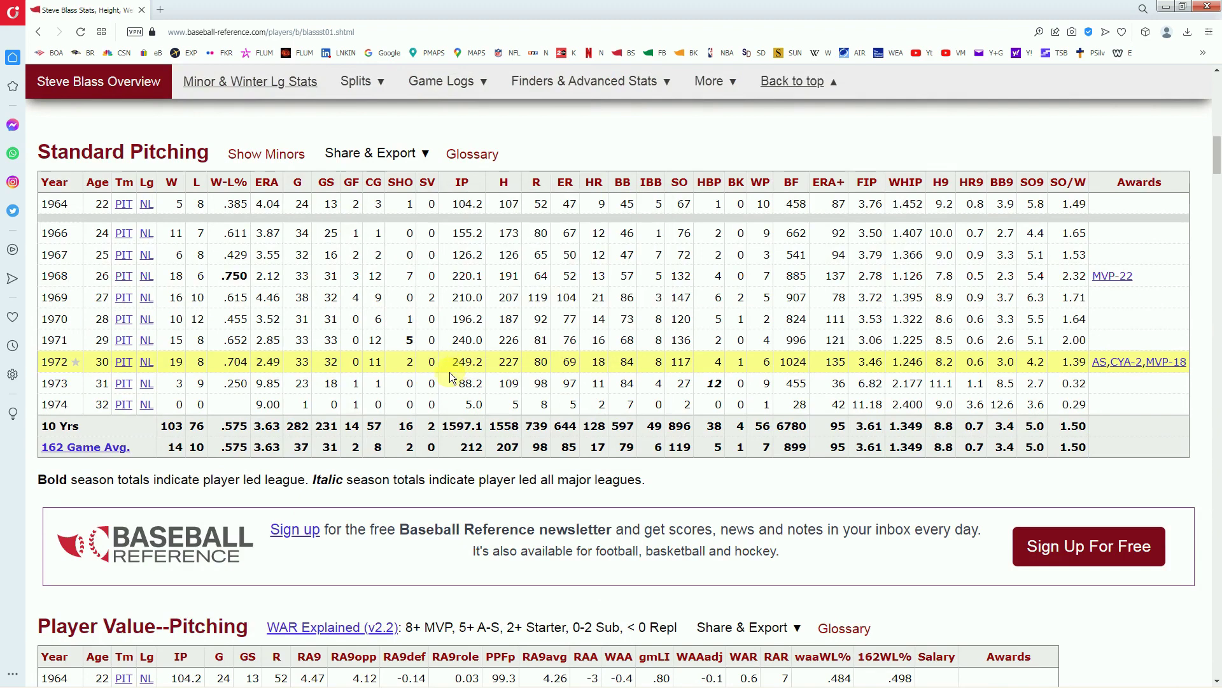
mouse_move(267, 377)
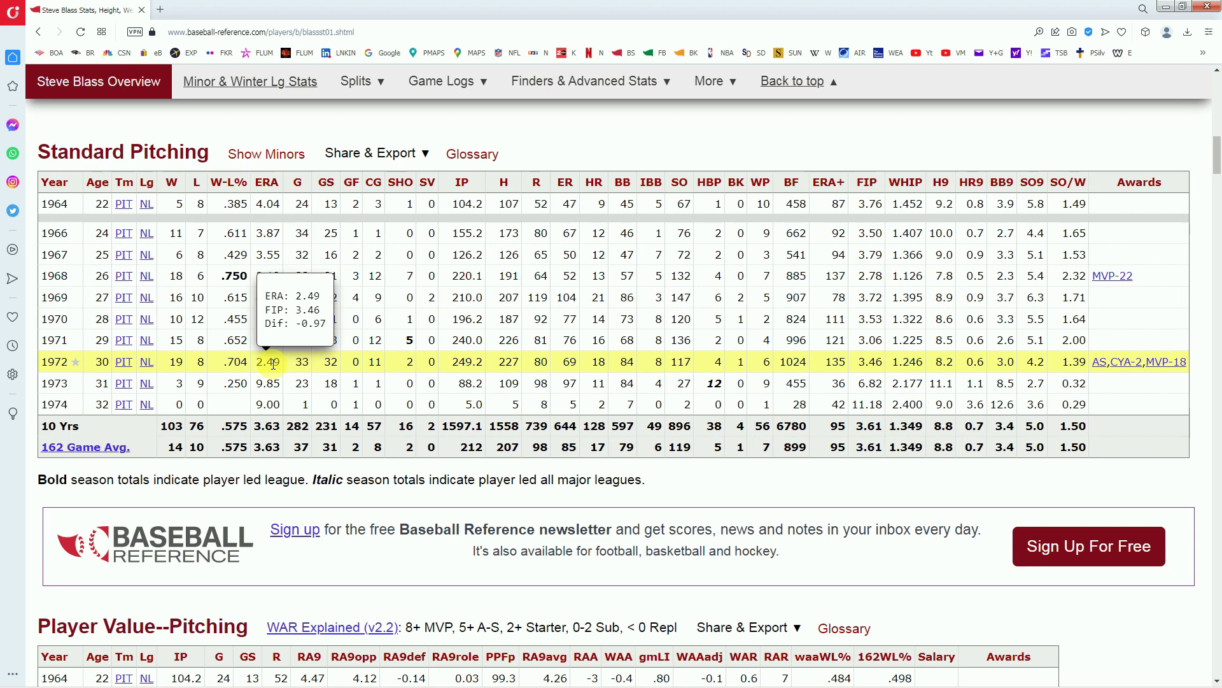
Return to the Excel workbook and examine Pittsburgh's team, player and net token cells in trade row 190
left_click(183, 679)
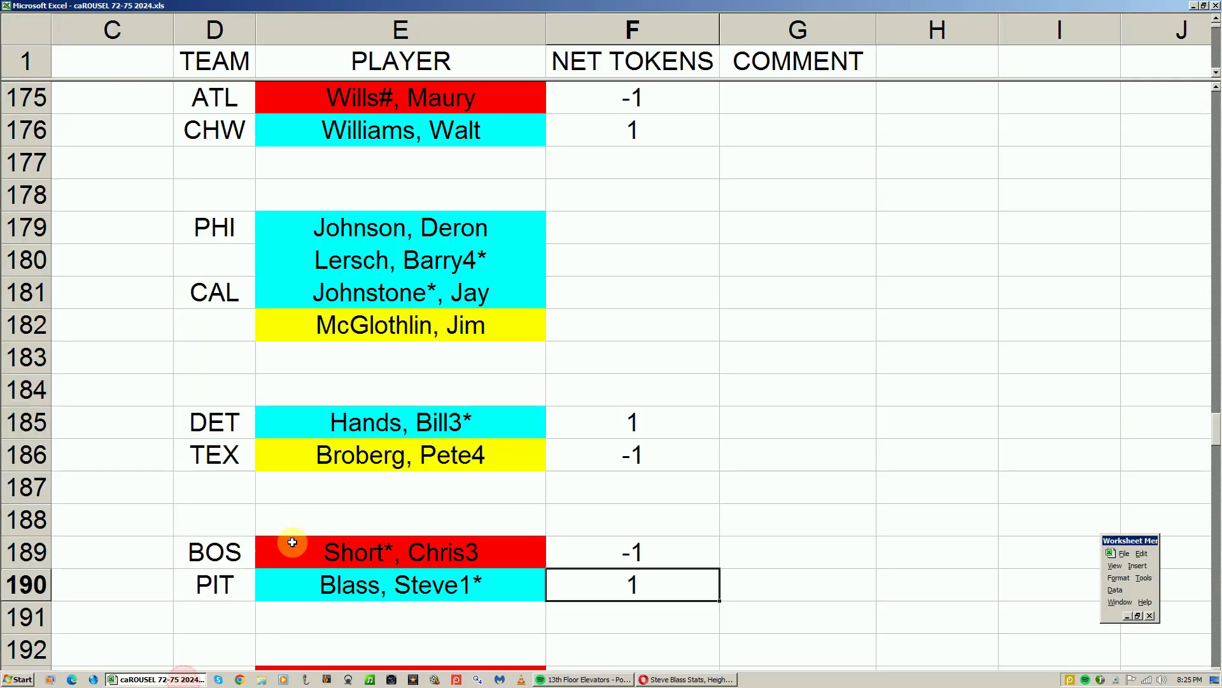
left_click(406, 590)
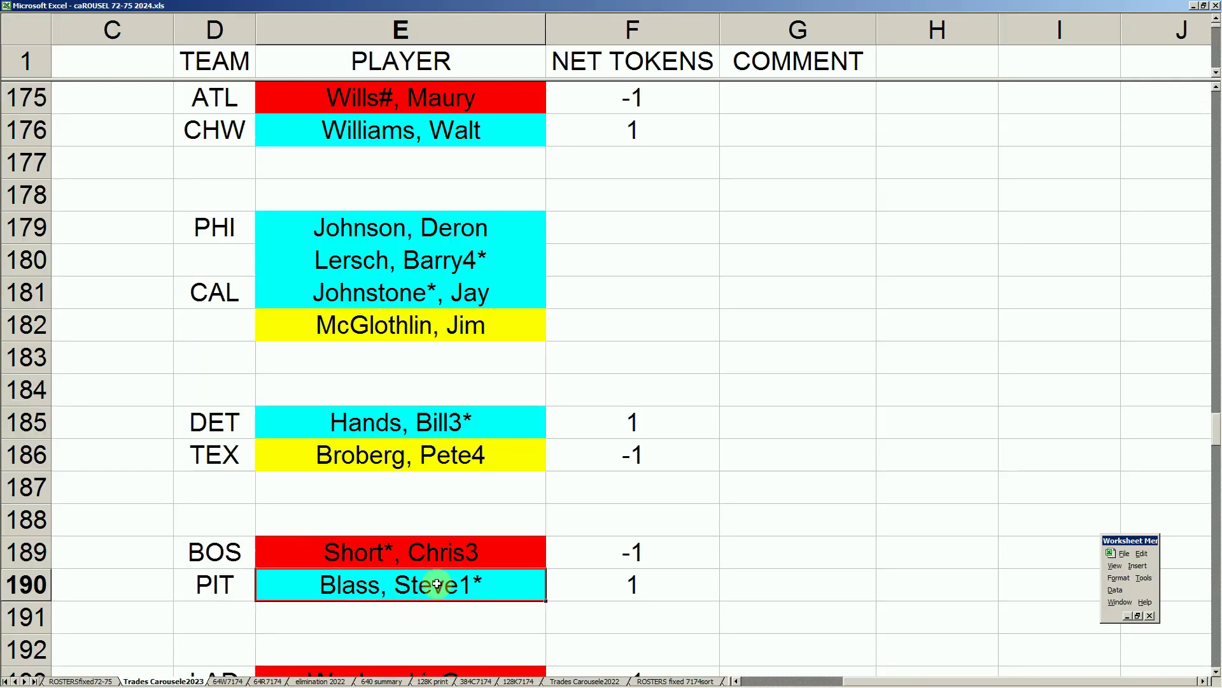
left_click(608, 585)
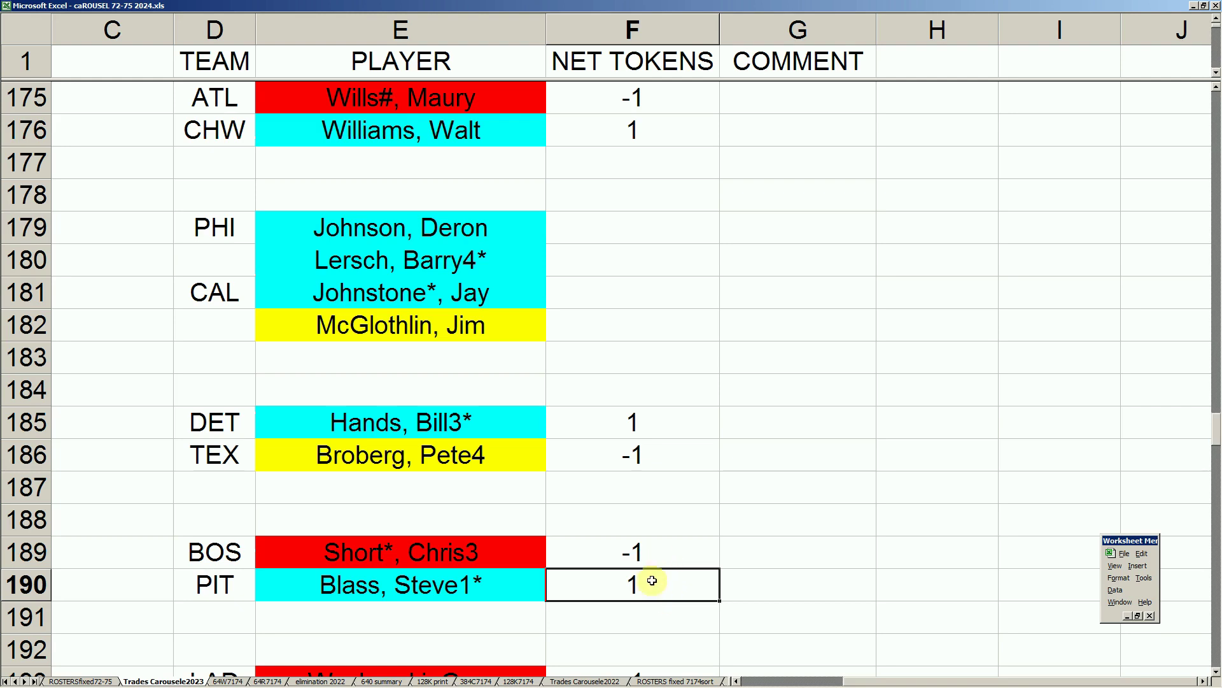
left_click(216, 583)
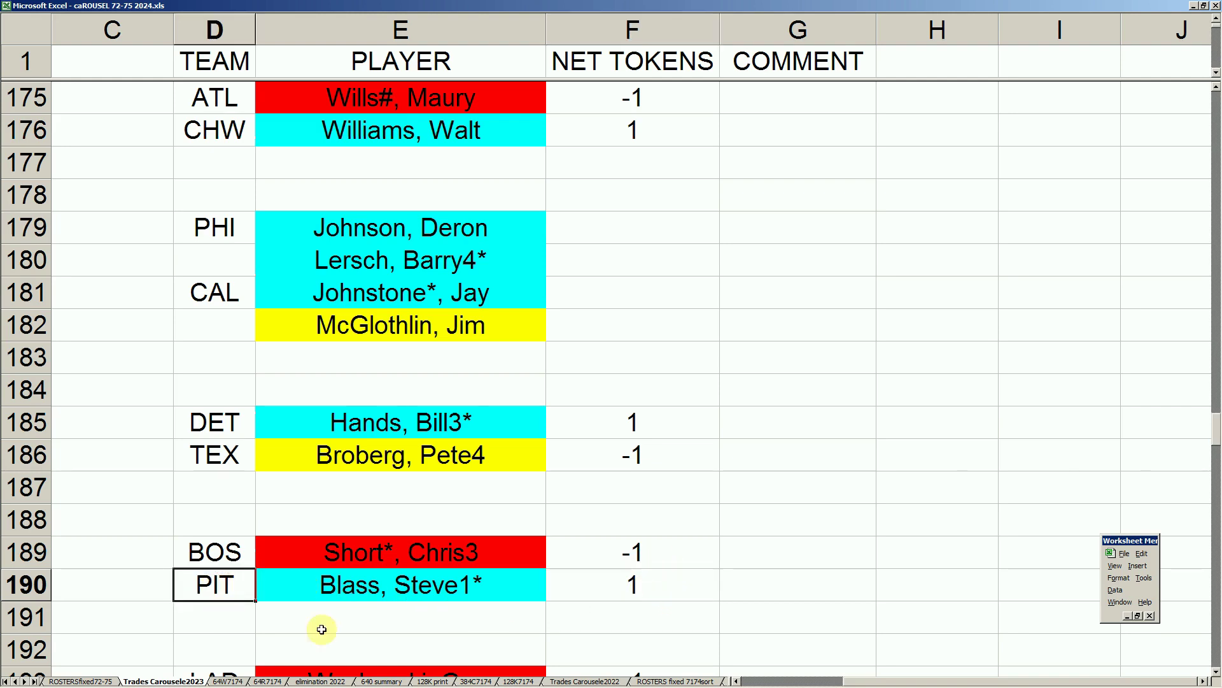
left_click(627, 580)
left_click(400, 586)
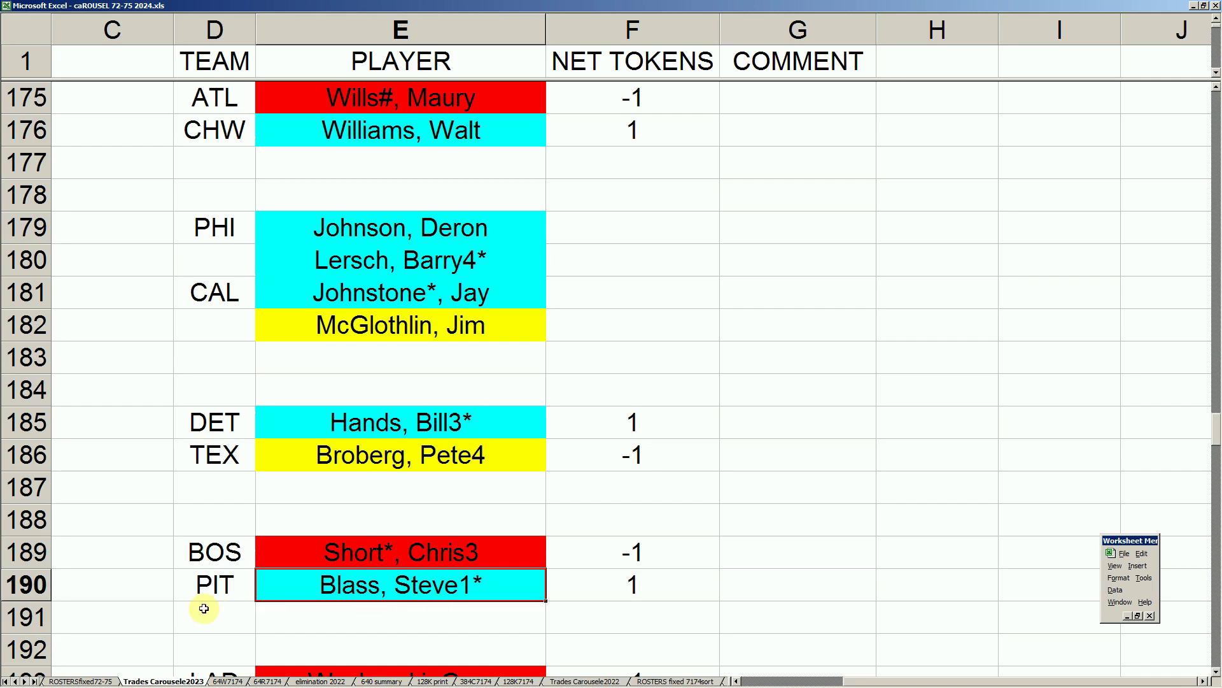
Find the Boston Red Sox roster on the ROSTERSfixed72-75 sheet
left_click(93, 682)
left_click(204, 540)
key("Page_Up")
key("Page_Up")
key("Page_Up")
key("Page_Up")
key("Page_Up")
key("Page_Up")
key("Page_Up")
key("Page_Up")
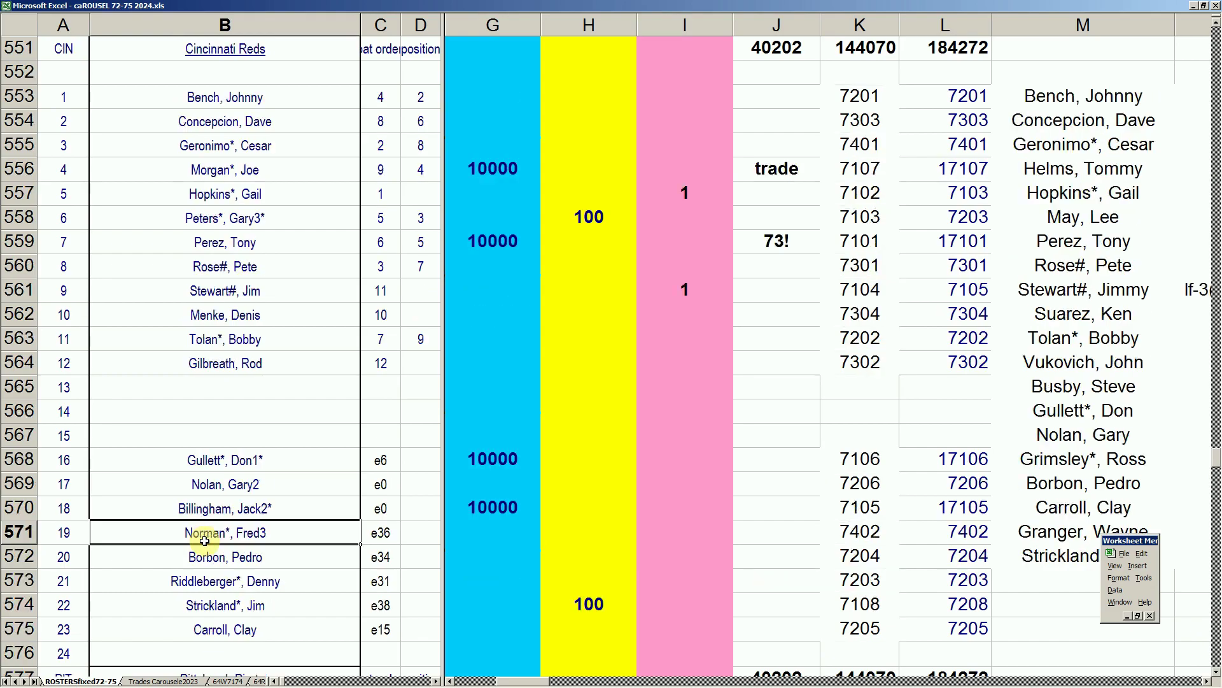
key("Page_Up")
key("Page_Up")
key("Page_Up")
key("Page_Up")
key("Page_Up")
key("Page_Up")
key("Page_Up")
key("Page_Up")
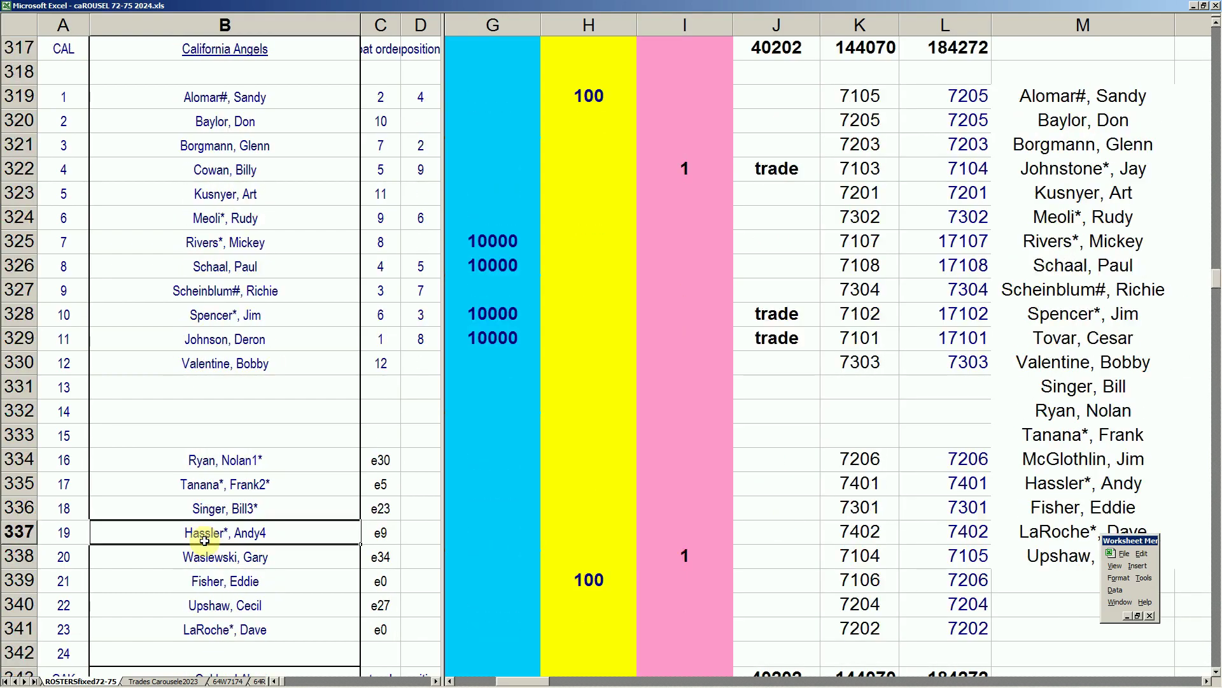
key("Page_Up")
key("Page_Up")
key("Page_Up")
key("Page_Up")
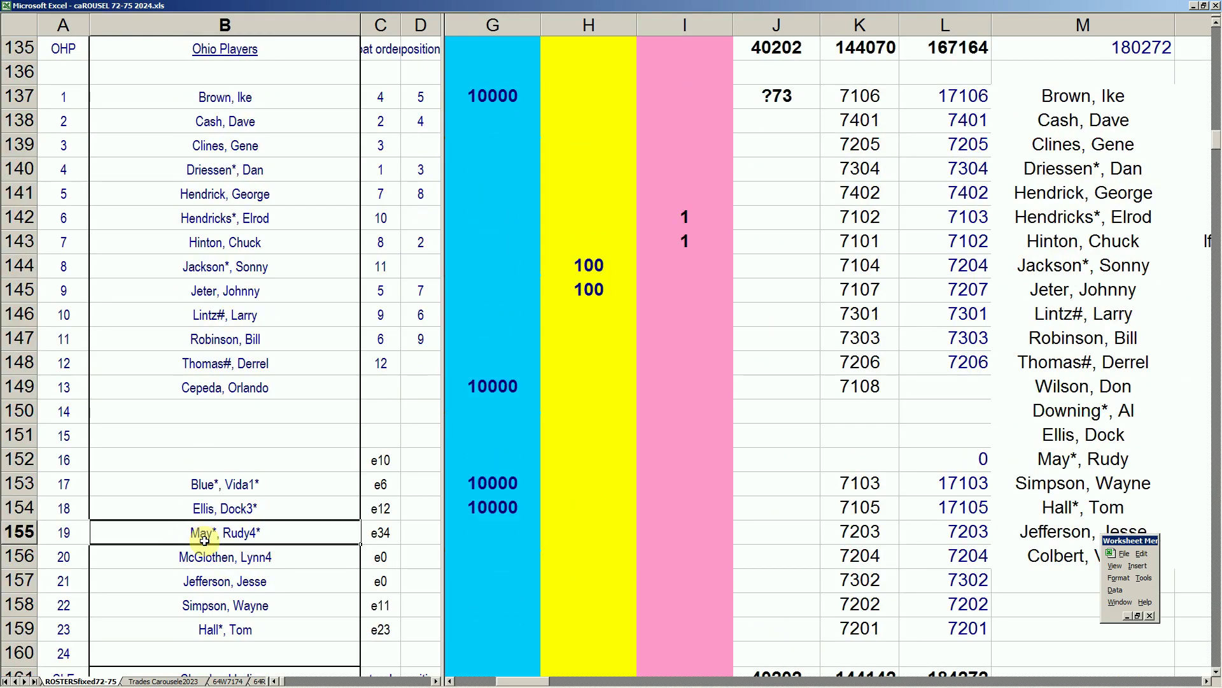
key("Page_Up")
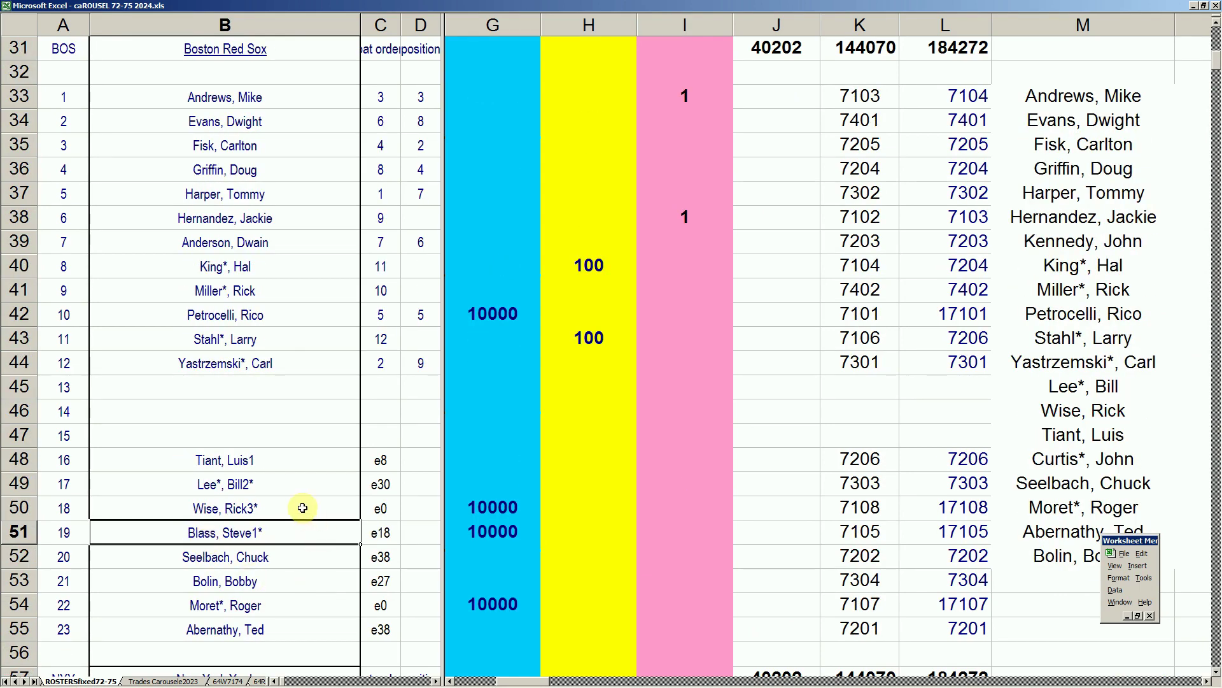
Examine the Red Sox pitchers in rows 48 to 51 and row 54 of the fixed roster
left_click(266, 464)
left_click(263, 484)
left_click(267, 507)
left_click(268, 534)
left_click(272, 604)
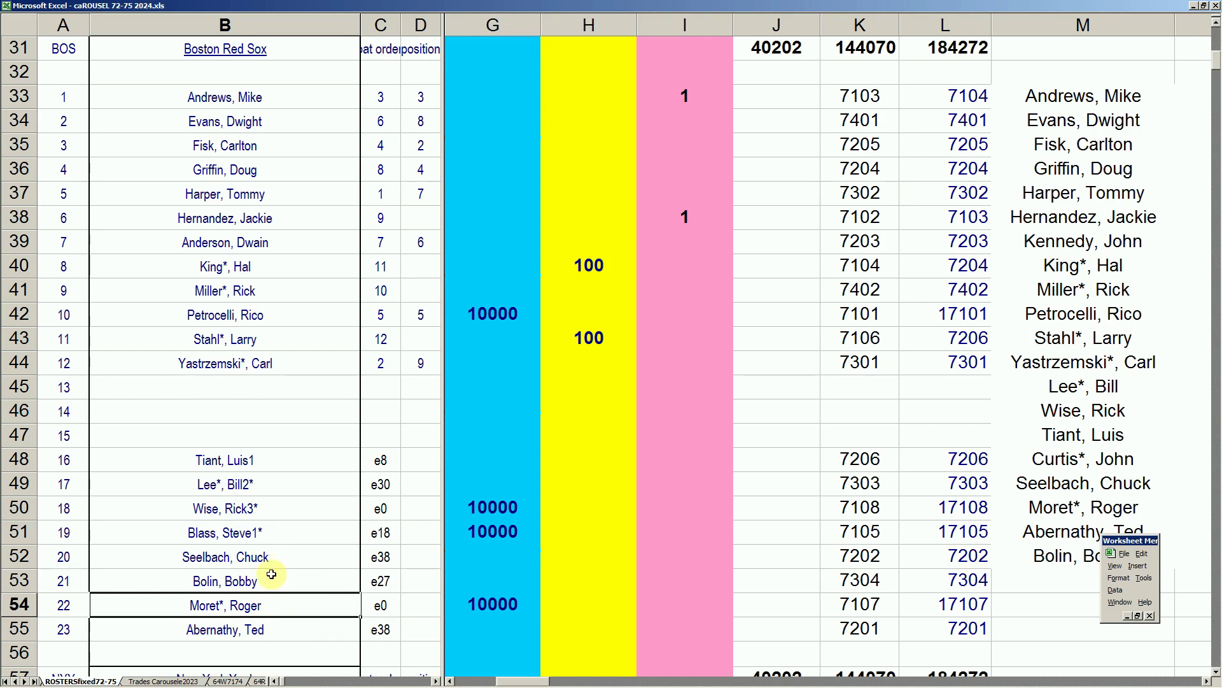
Examine the LAD–CAL trade in rows 193 and 194 of the Trades Carousele2023 sheet
left_click(190, 681)
left_click(376, 608)
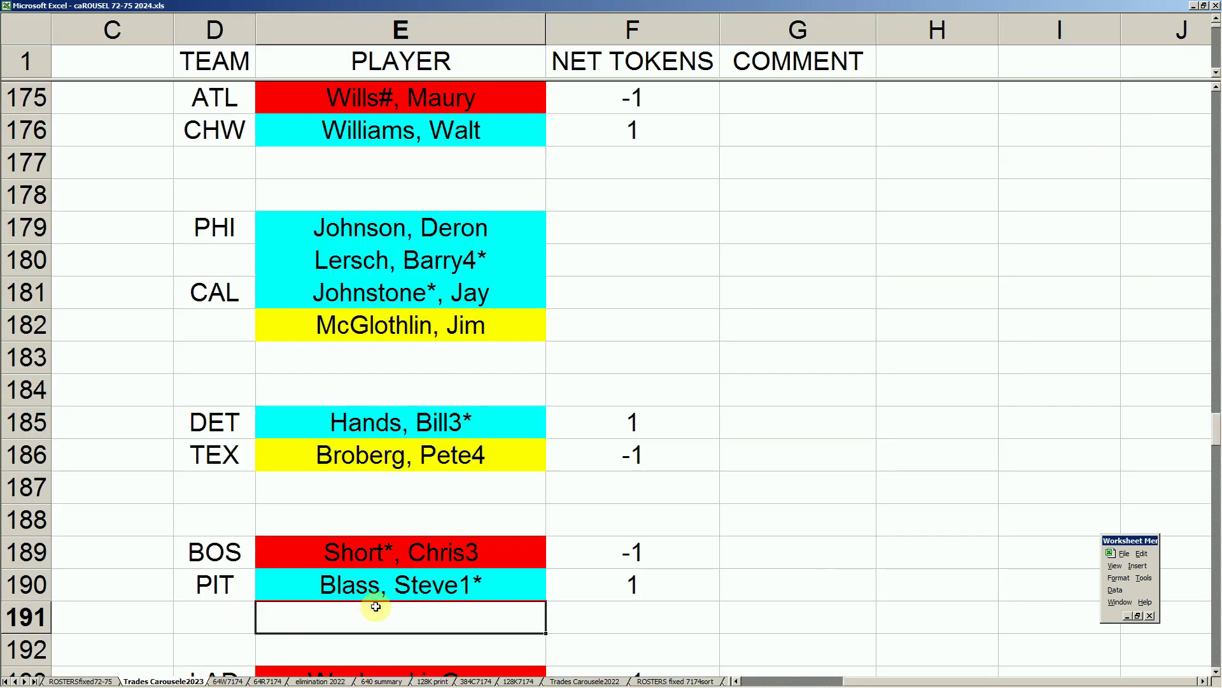
key("Down")
key("Down")
key("Down")
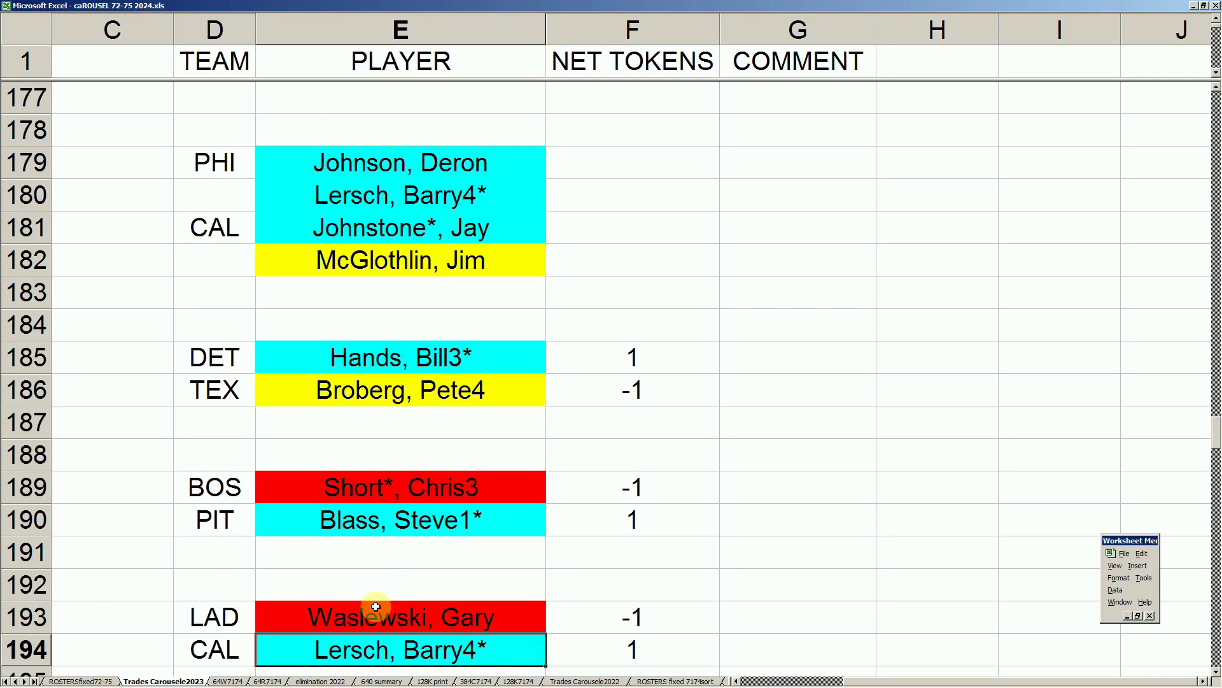
key("Down")
key("Up")
key("Up")
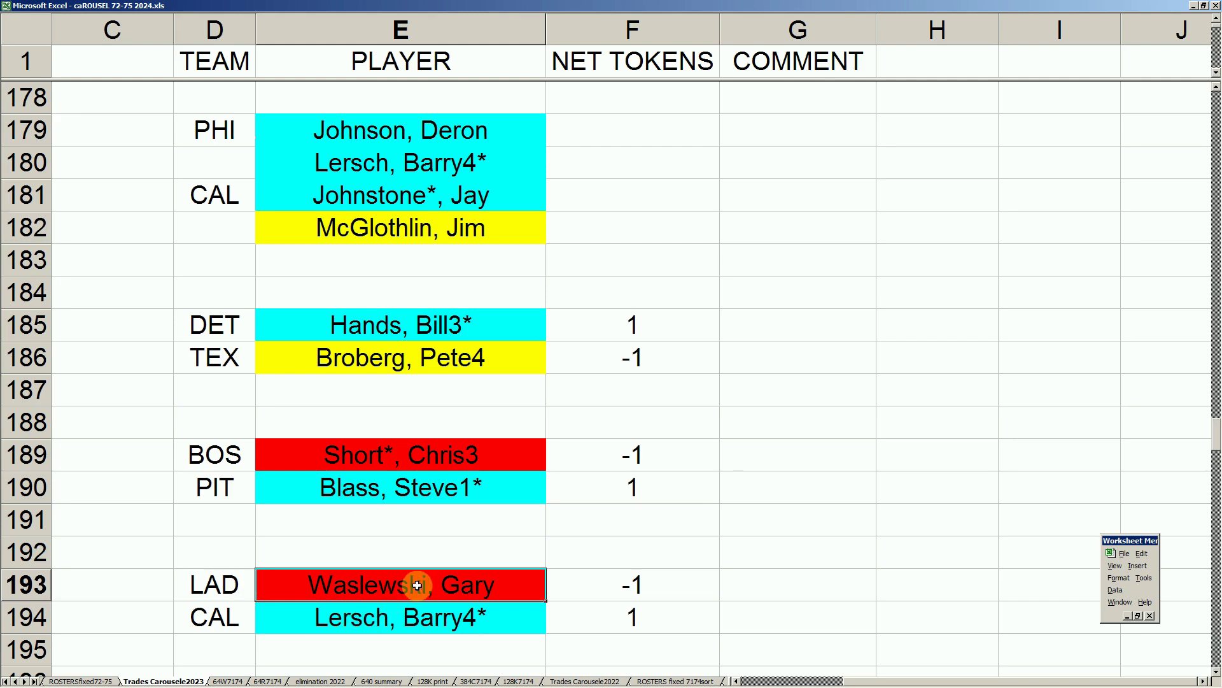
left_click(457, 619)
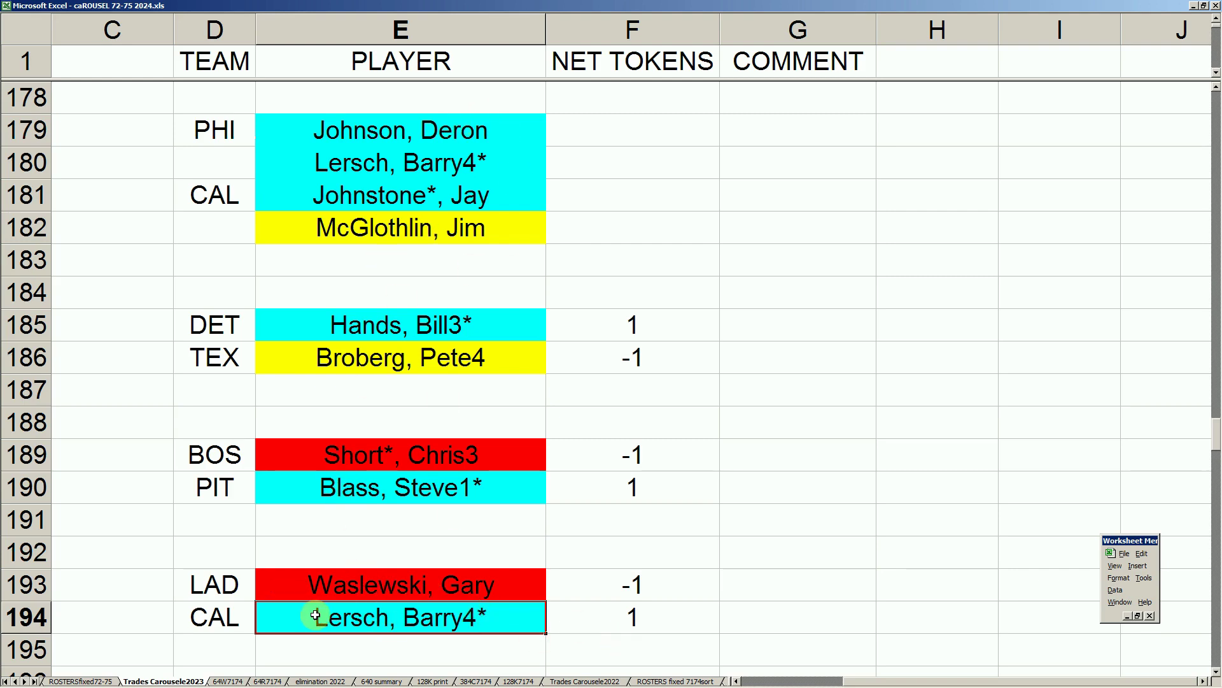
Examine the KCR–FLA trade in rows 197 and 198 of the Trades Carousele2023 sheet
scroll(316, 614, "down", 1)
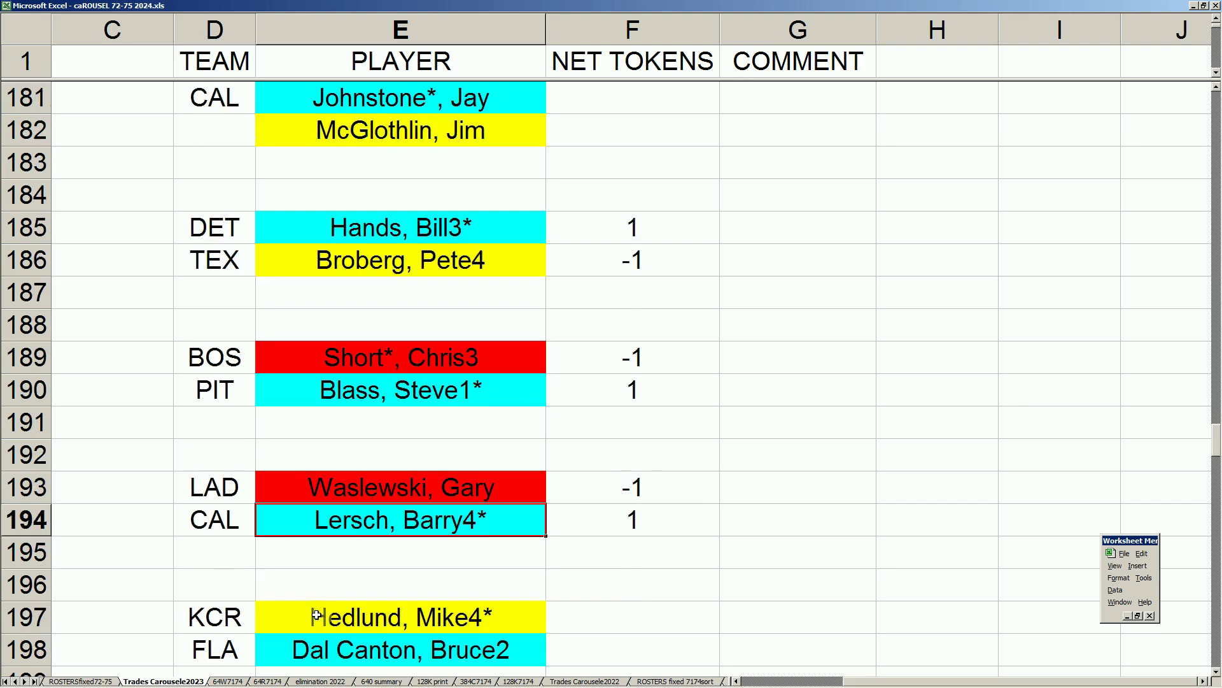
left_click(245, 615)
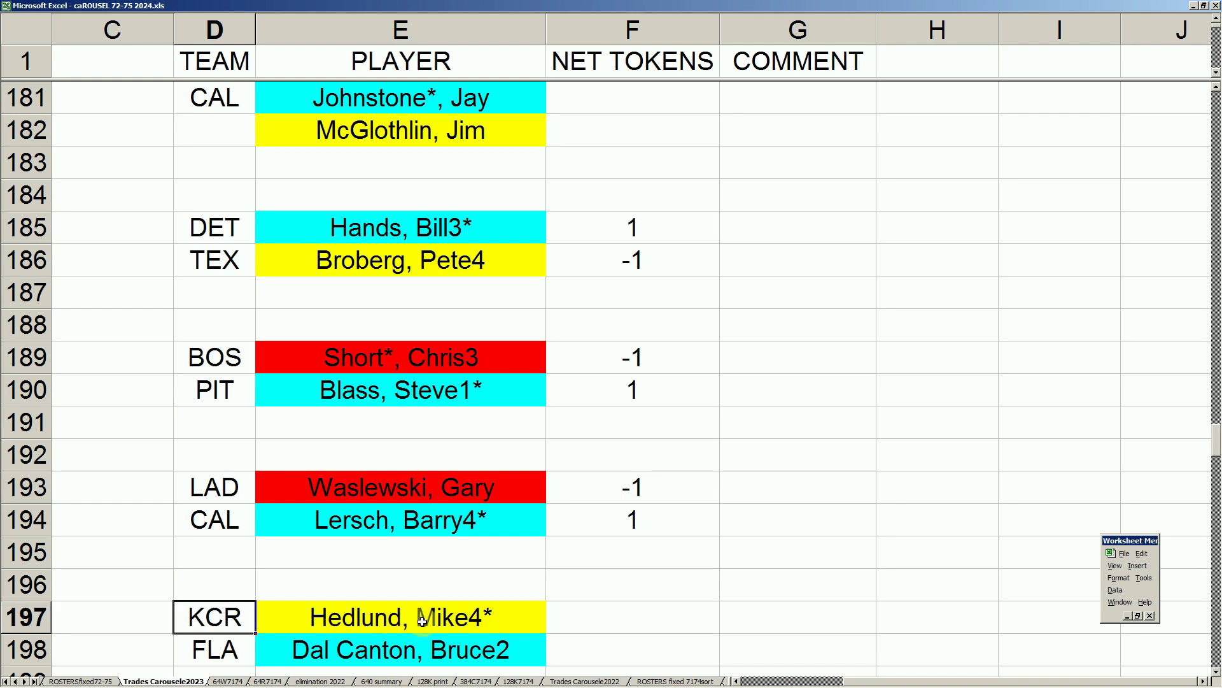
left_click(439, 649)
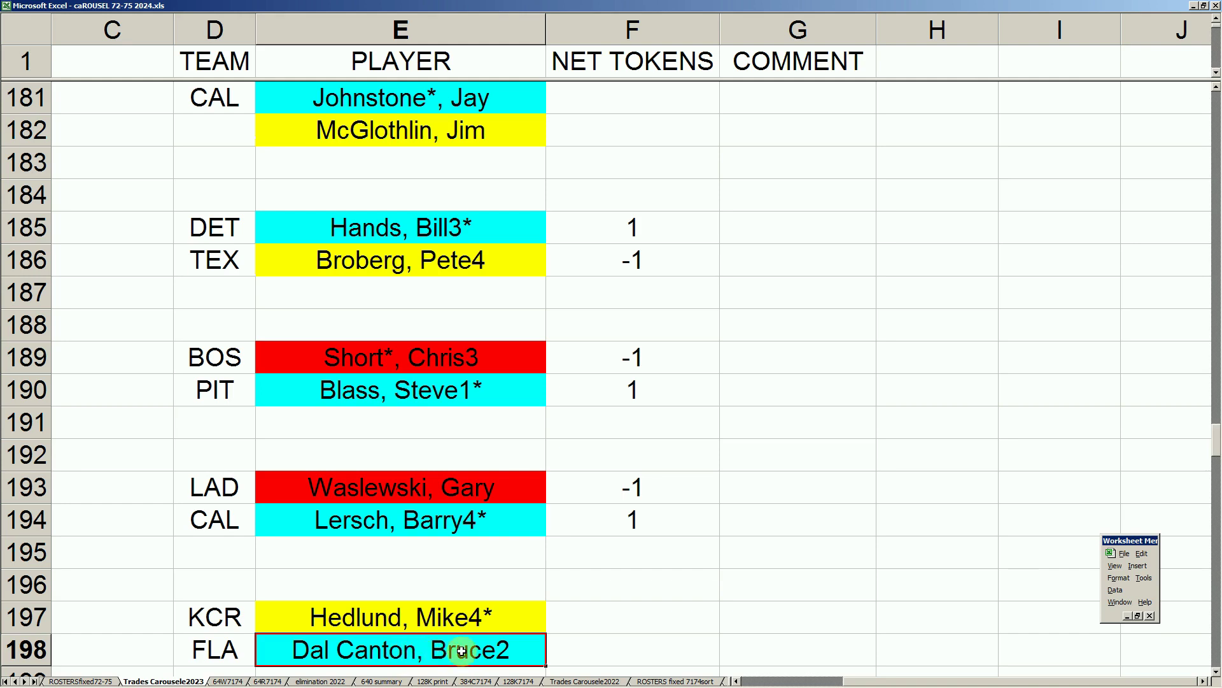
Examine the two players in the LAD–FLA trade in rows 201 and 202 of the trades list
key("Down")
key("Down")
key("Down")
key("Down")
key("Down")
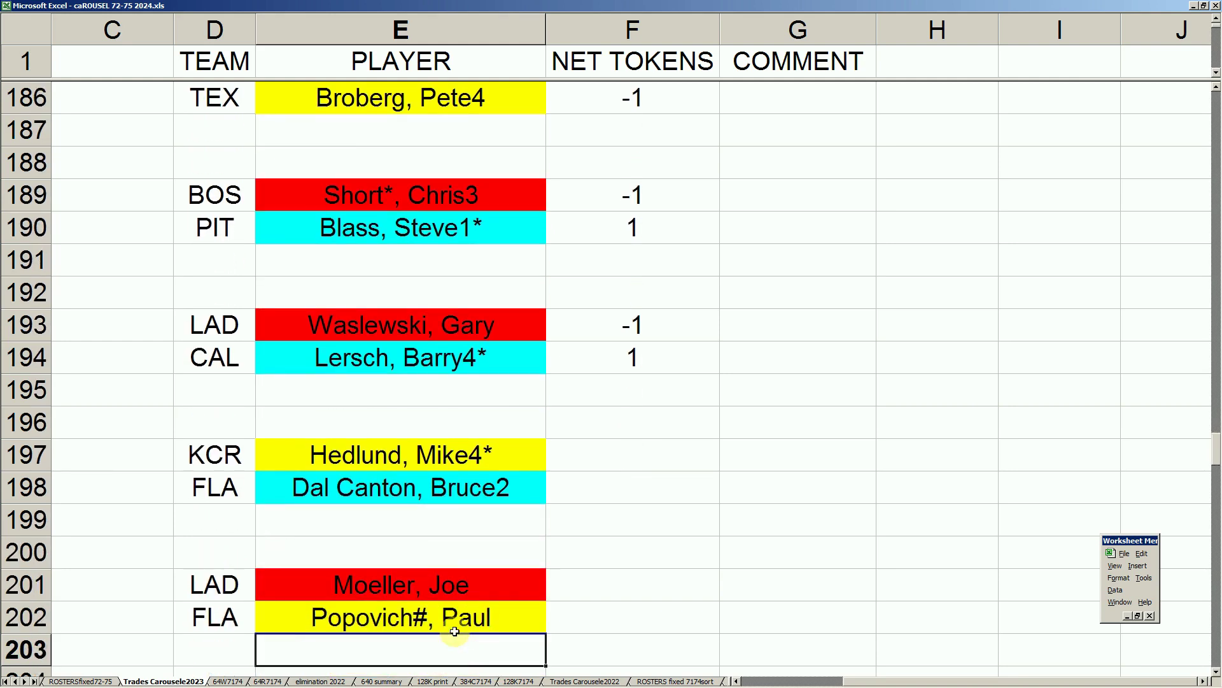
left_click(432, 621)
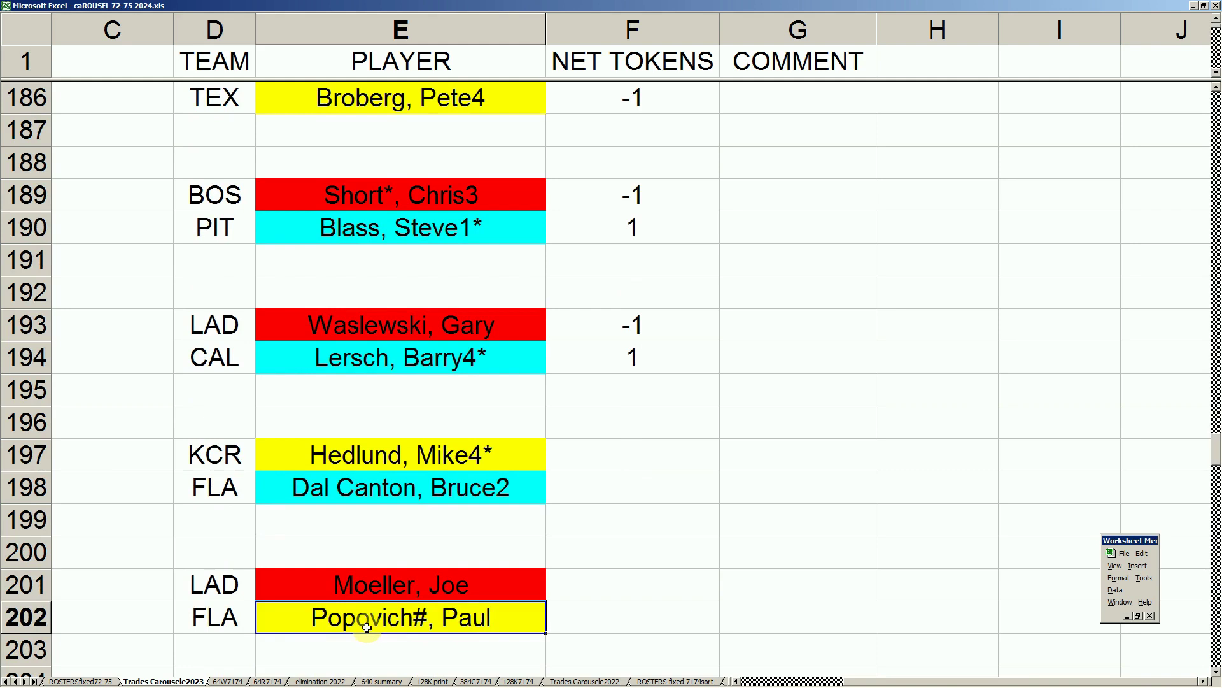
left_click(393, 587)
Examine the players exchanged in the LVR–PIT trade in rows 205 and 206 of the trades list
key("Down")
key("Down")
key("Down")
key("Down")
key("Down")
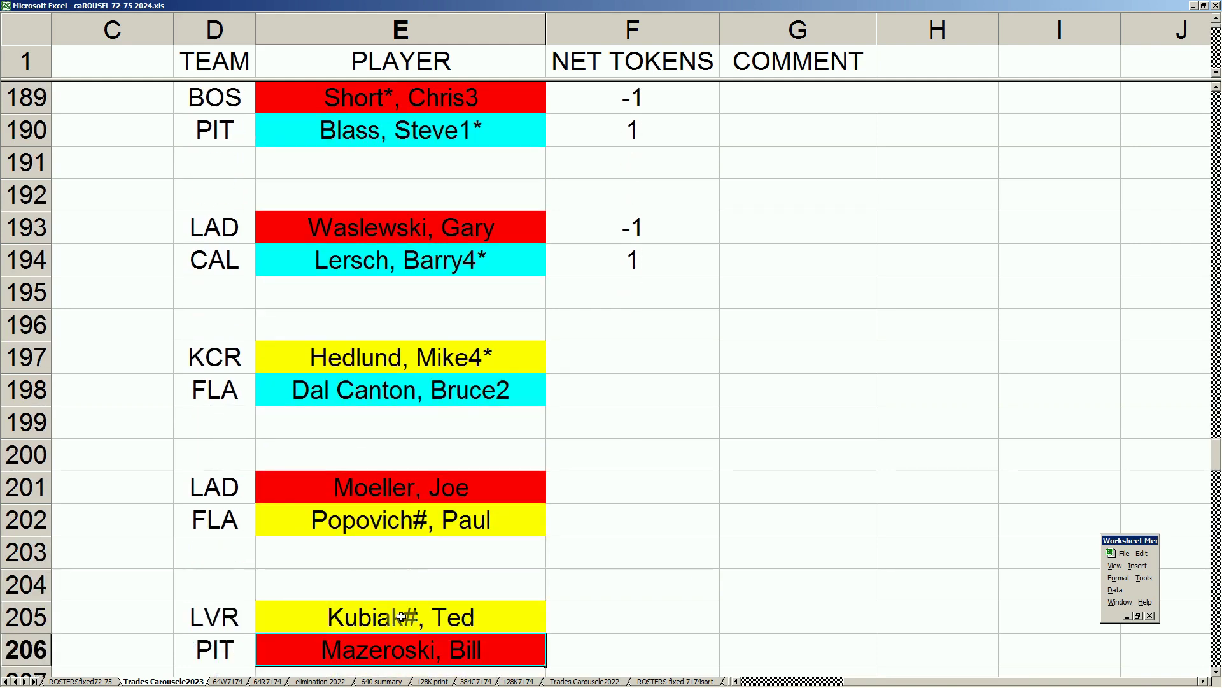
left_click(402, 619)
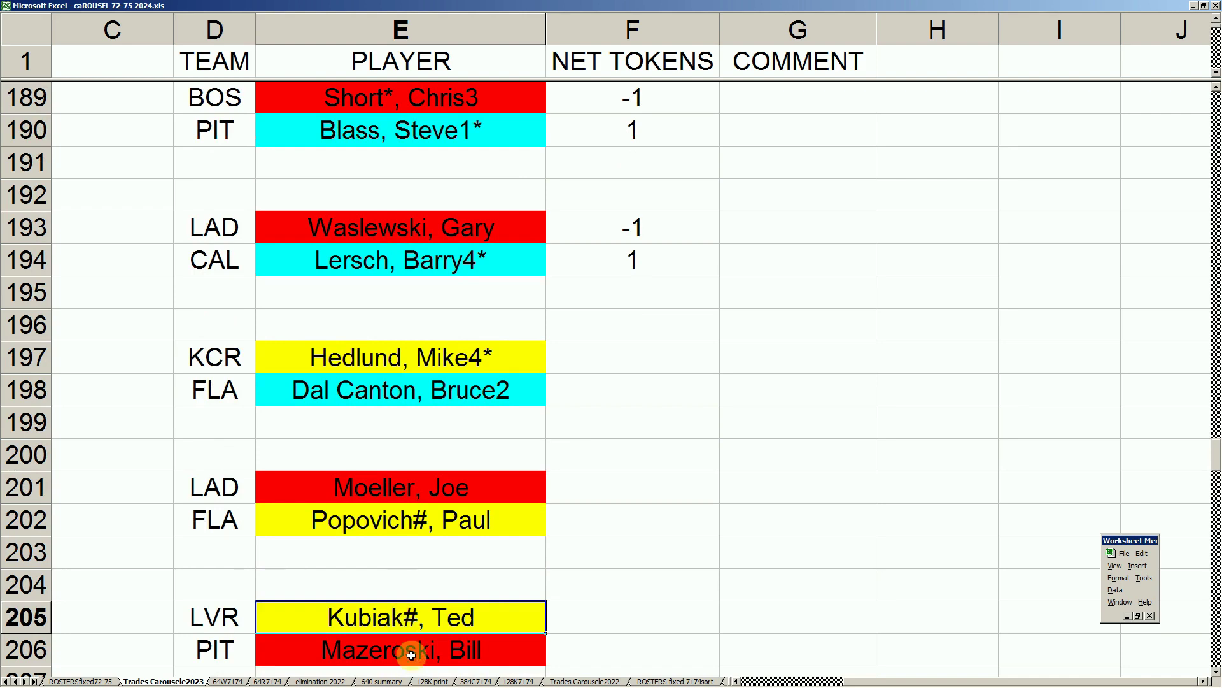
Examine the end of the Trades Carousele2023 list, down to the post carousel heading in row 216
key("Down")
key("Down")
key("Down")
key("Down")
key("Down")
key("Down")
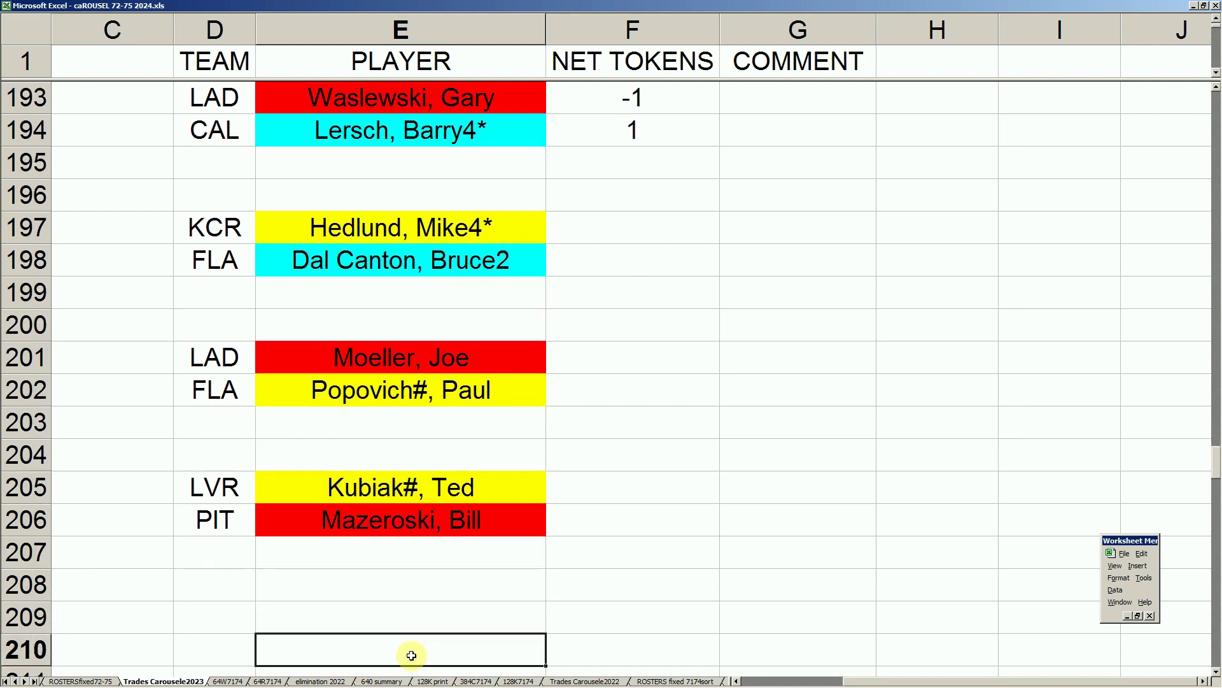
key("Down")
key("Down")
key("Down")
key("Down")
key("Down")
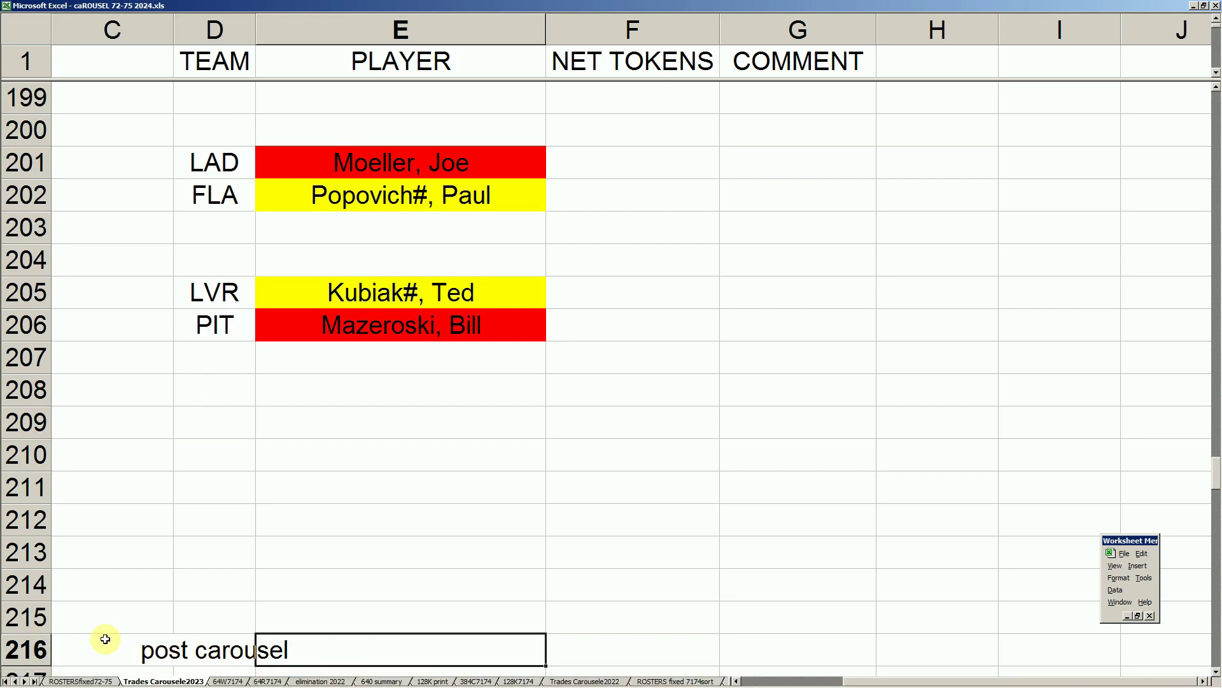
Examine the before and after token codes for all 32 draft positions in the elimination 2023 sheet
left_click(15, 681)
left_click(15, 682)
left_click(88, 683)
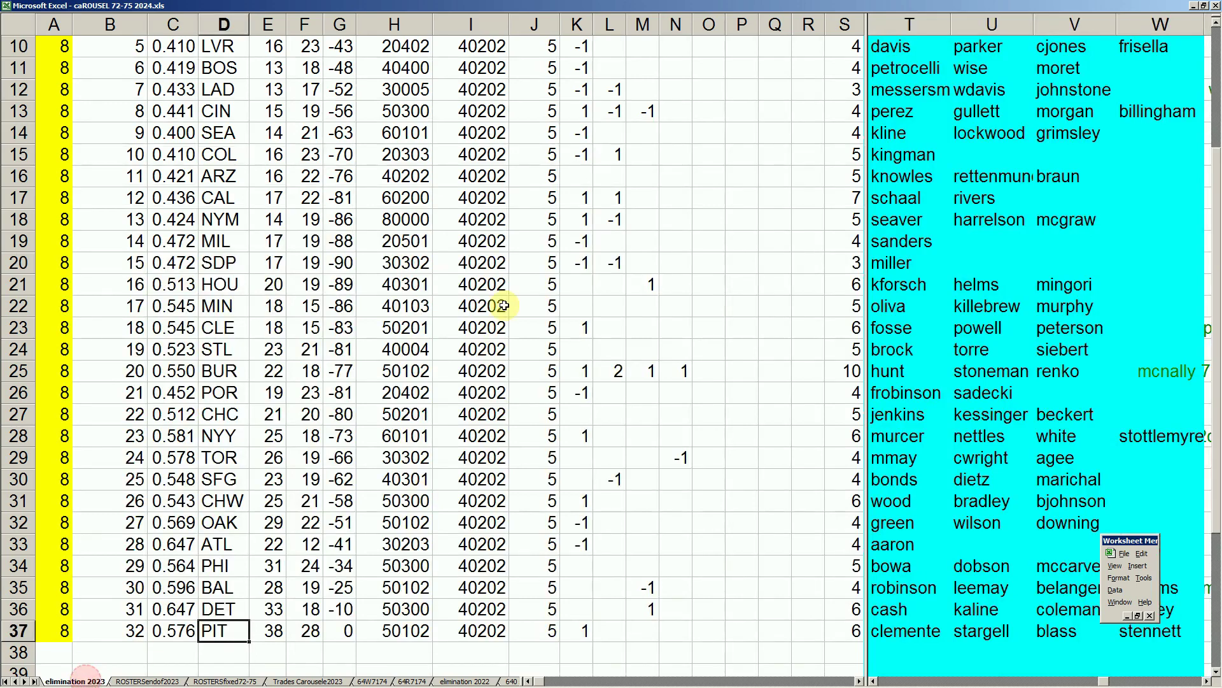
left_click(480, 245)
scroll(476, 249, "up", 2)
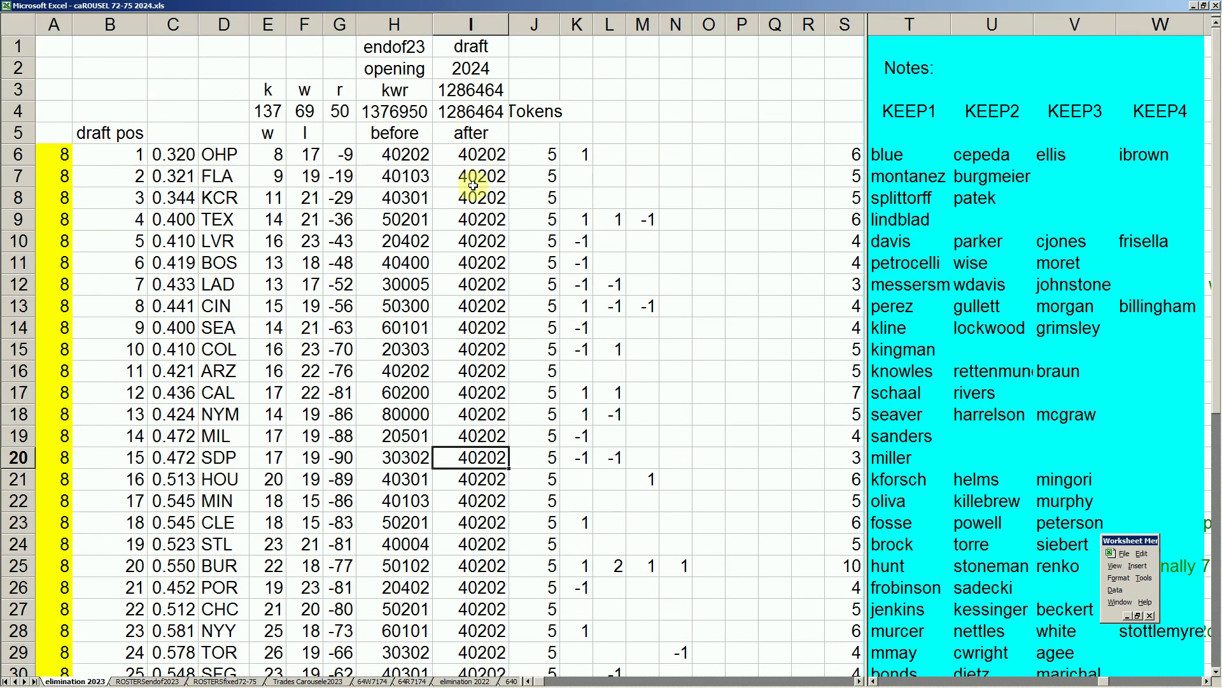
left_click(481, 349)
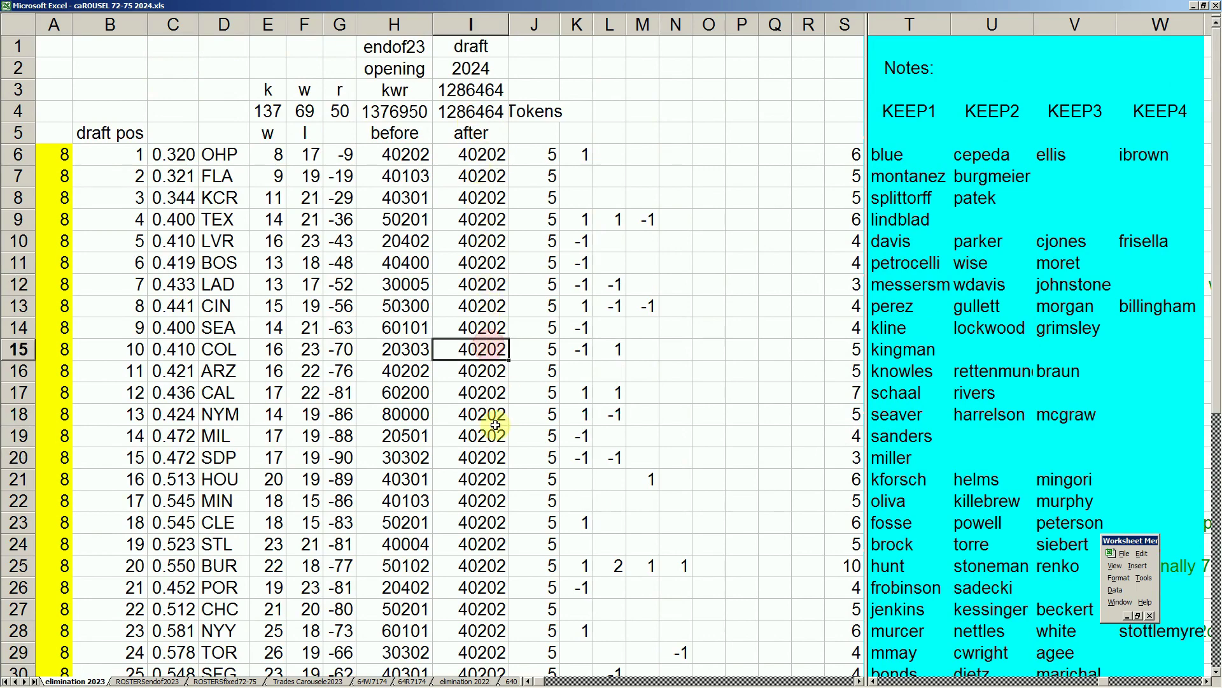
scroll(486, 434, "down", 4)
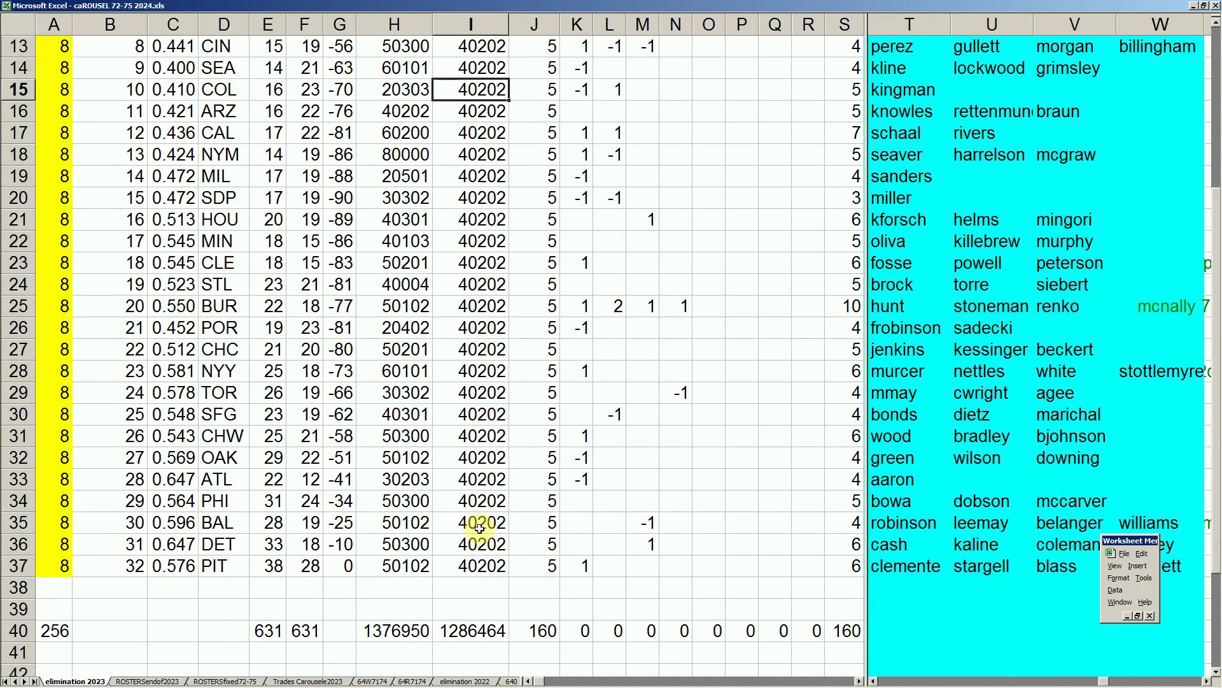
Examine the Baltimore Orioles roster and its token columns in the ROSTERSfixed72-75 sheet
left_click(173, 681)
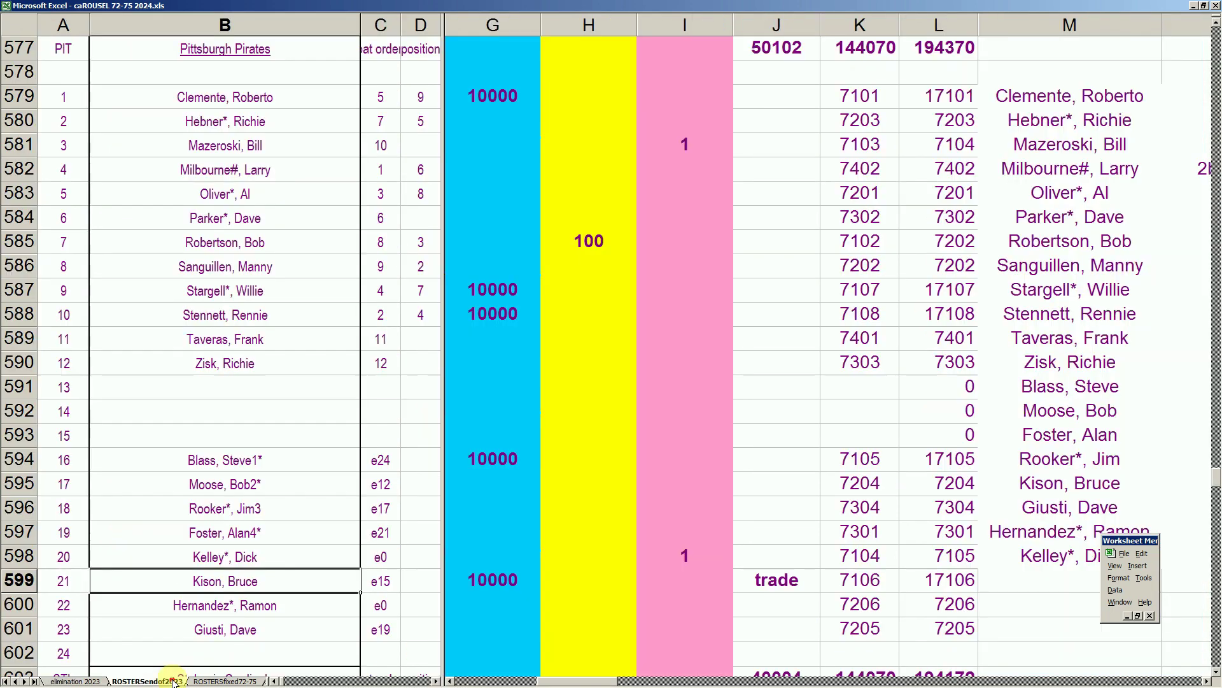
left_click(205, 681)
left_click(281, 360)
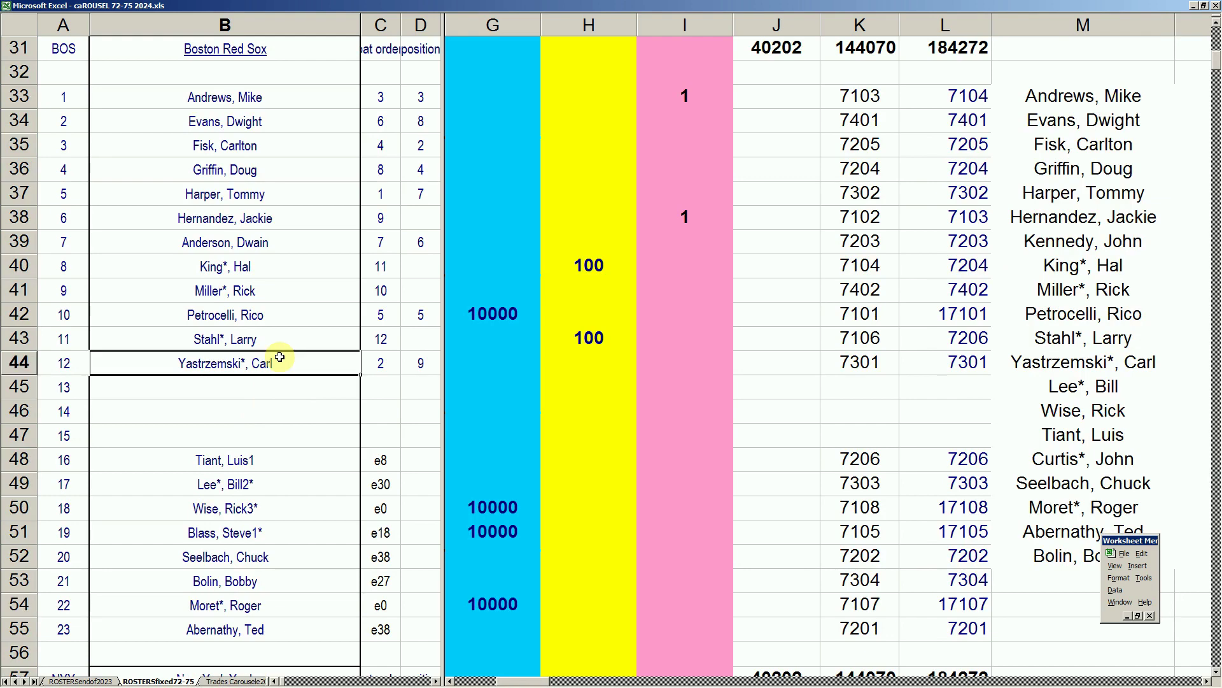
key("Page_Up")
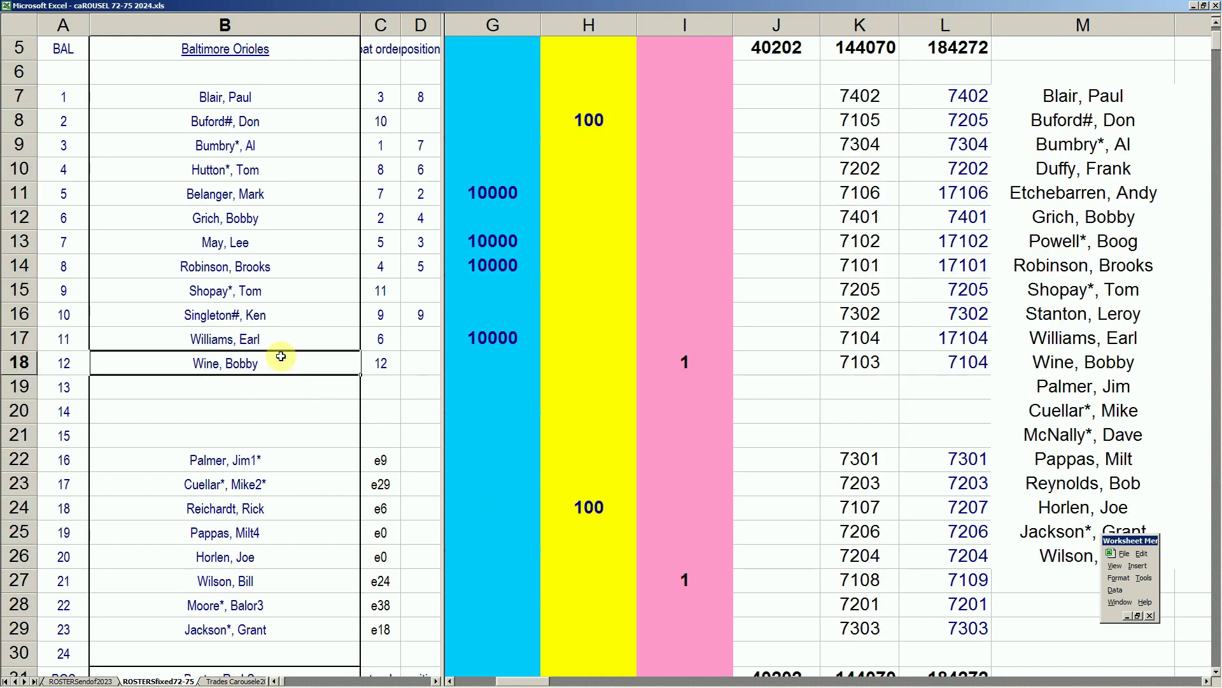
left_click(322, 168)
Examine the Boston Red Sox's 100-value tokens in rows 40 and 43 and 1-value tokens in rows 33 and 38
key("Page_Down")
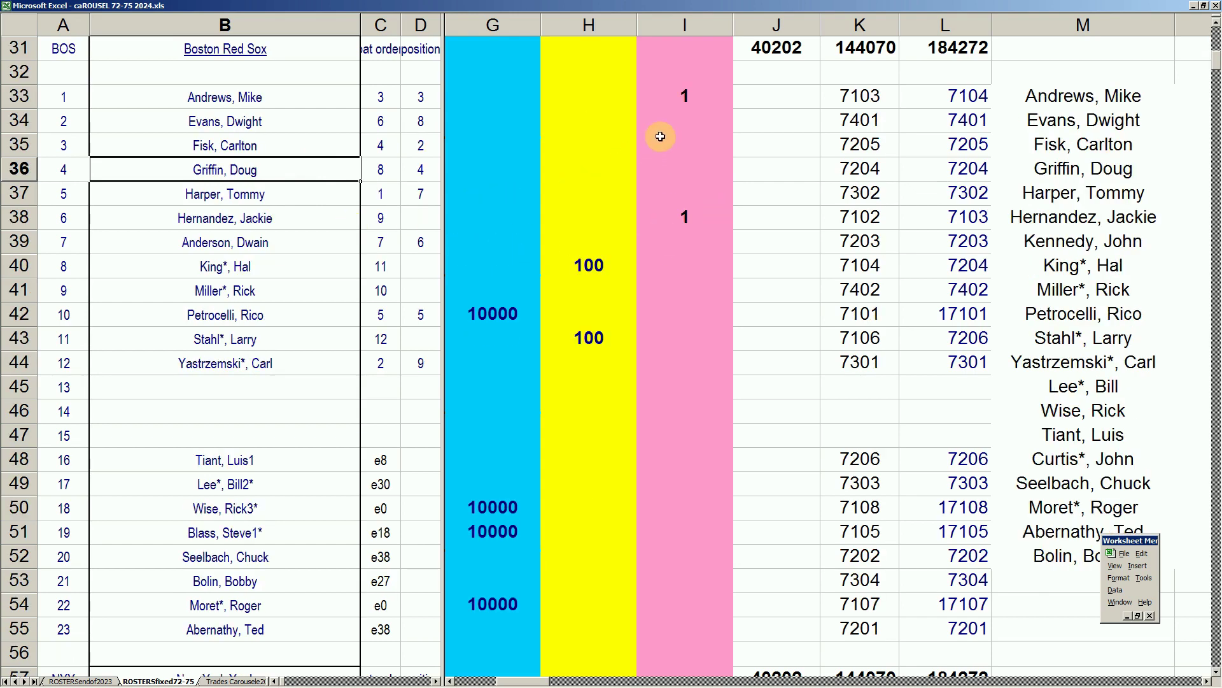
left_click(594, 336)
left_click(594, 259)
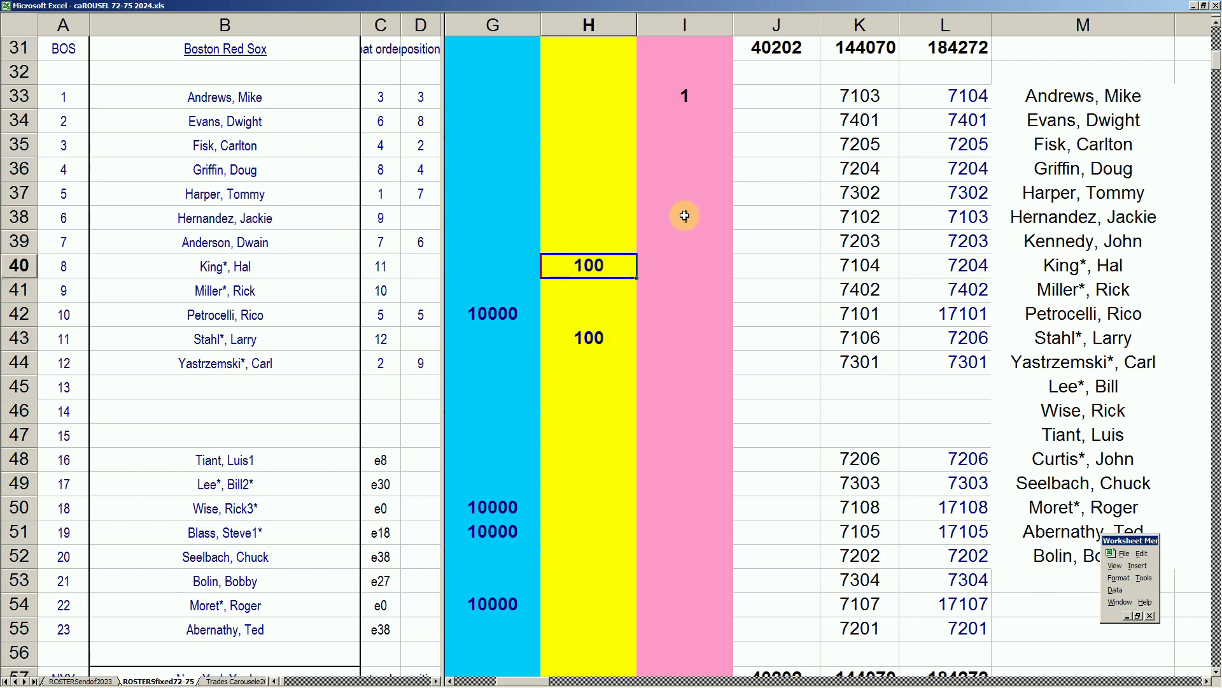
left_click(683, 215)
left_click(698, 98)
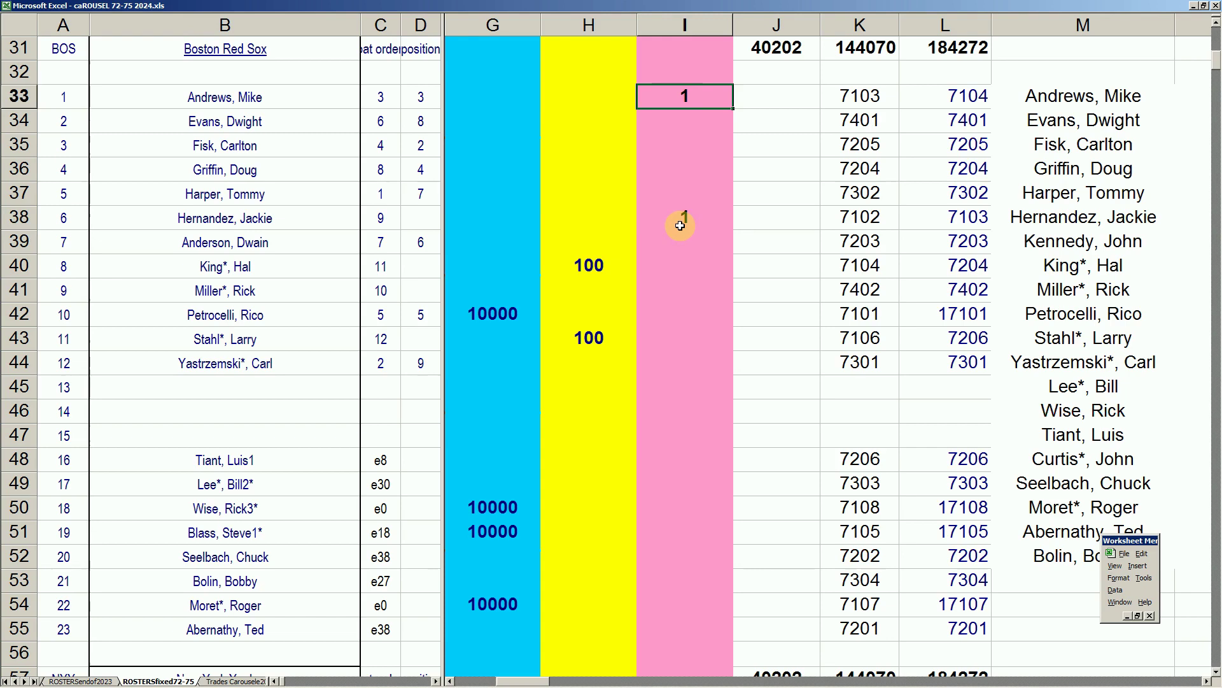
left_click(602, 221)
Examine the Yankees, Blue Jays and Burlington Expos rosters, checking Burlington's 1-value token in row 121
key("Page_Down")
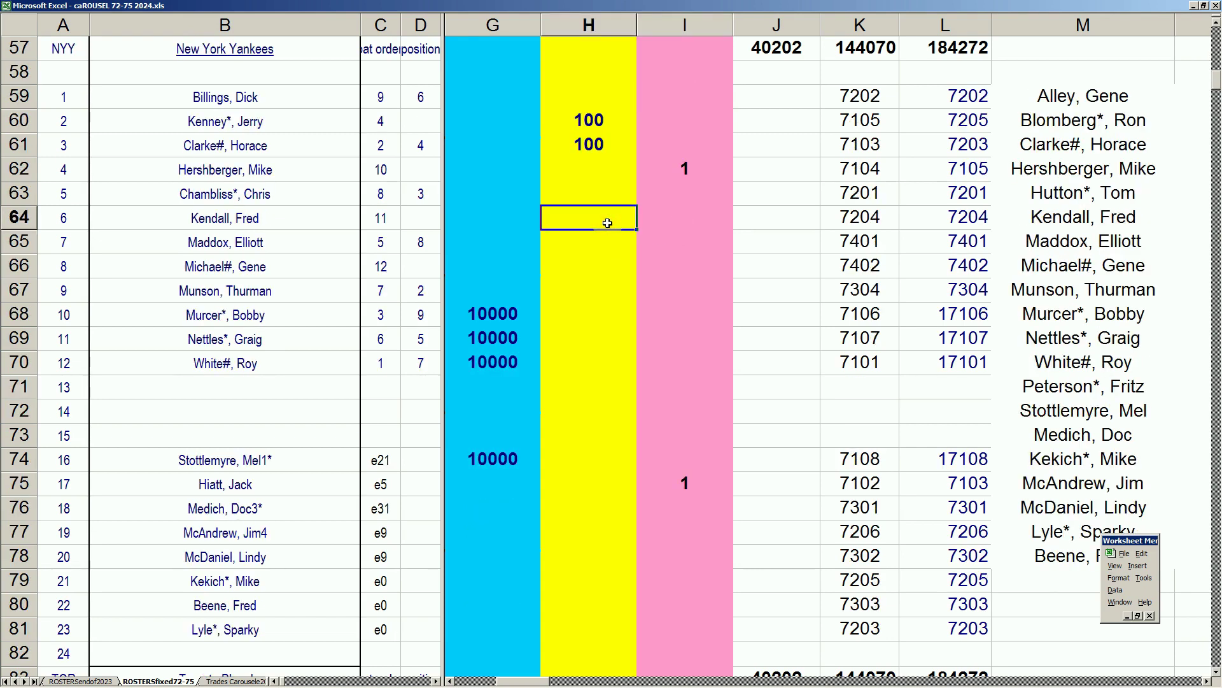
key("Page_Down")
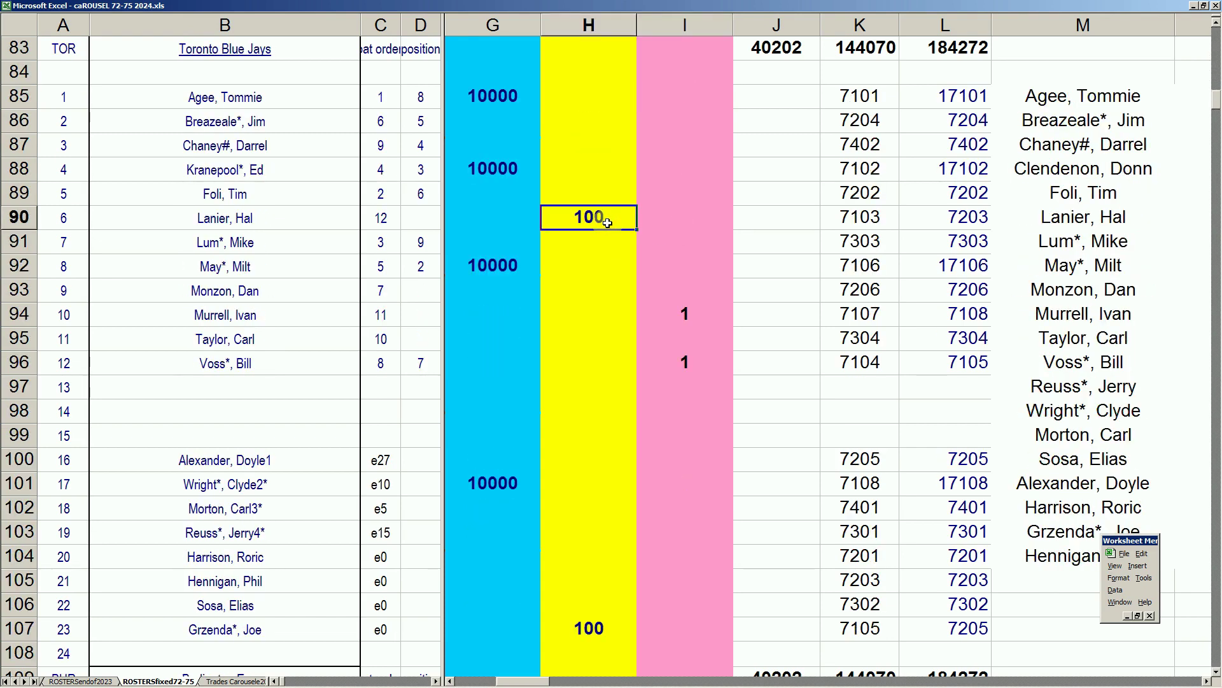
key("Page_Down")
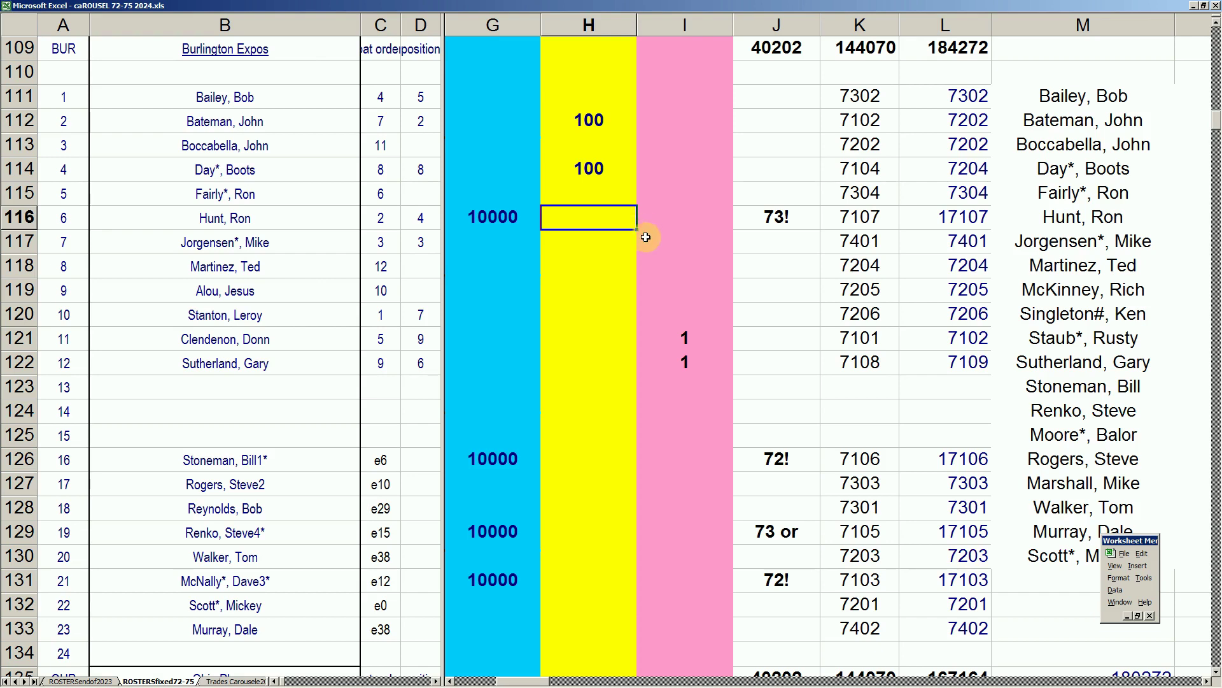
left_click(631, 337)
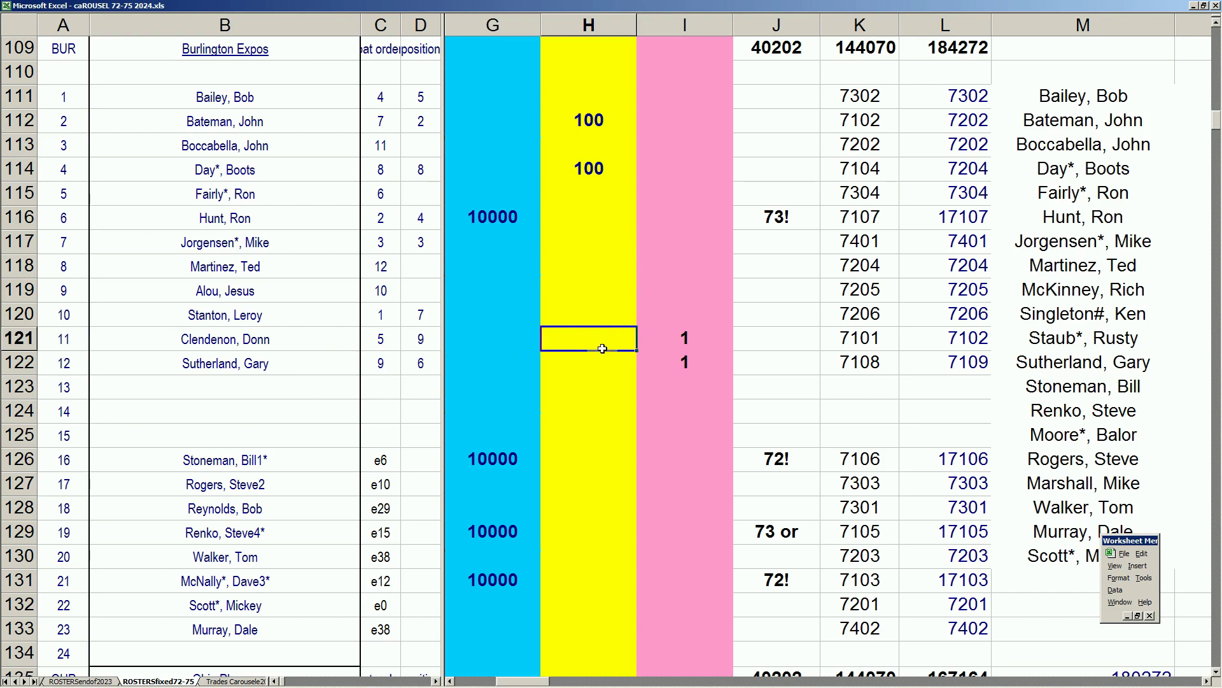
left_click(685, 339)
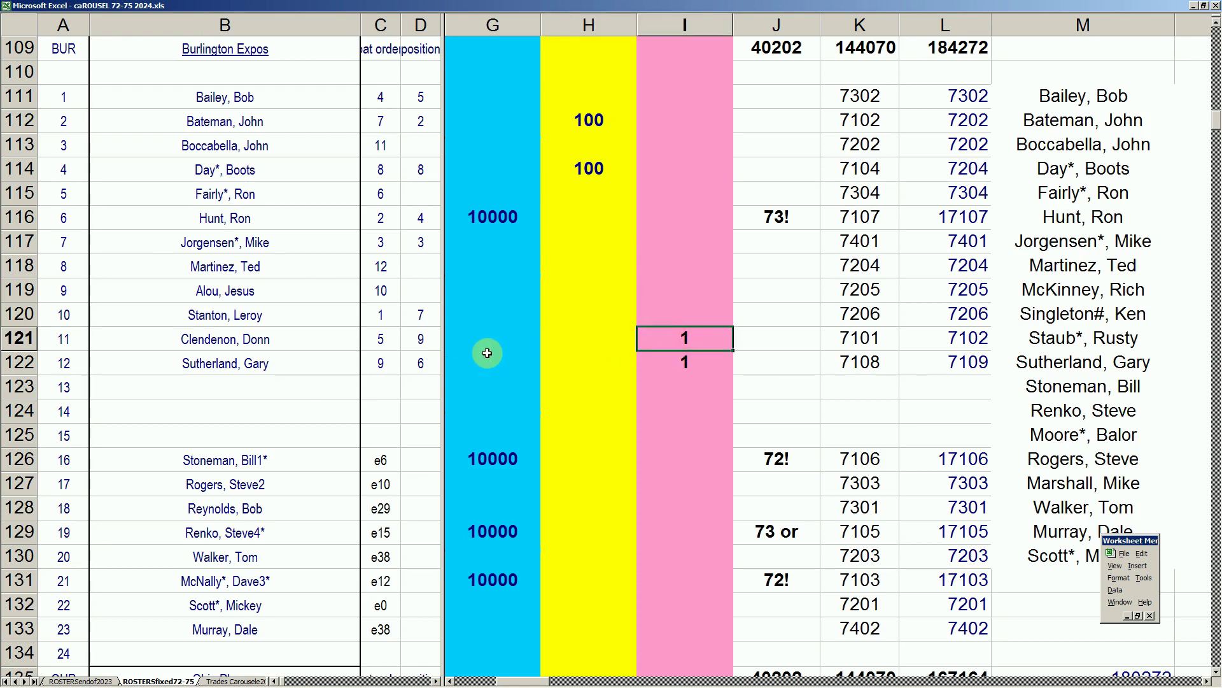
left_click(650, 340)
Examine the Ohio Players, Cleveland Indians and Detroit Tigers rosters, checking Detroit's 1-value tokens in rows 189 and 192
key("Page_Down")
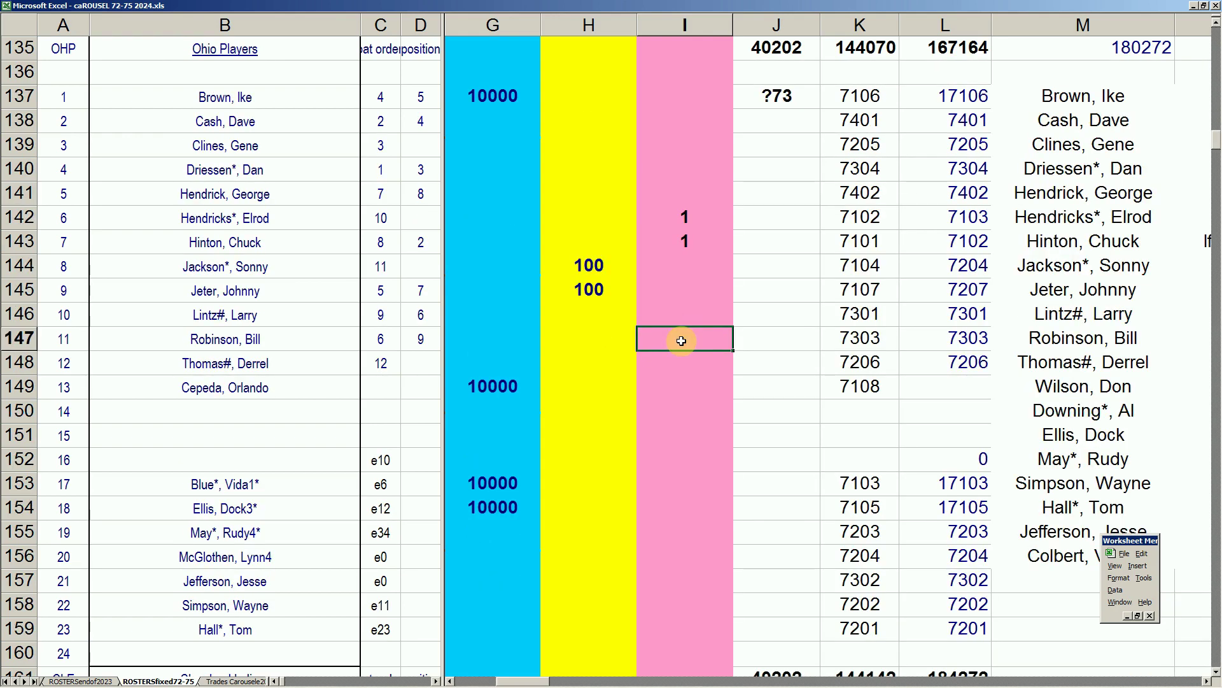
key("Page_Down")
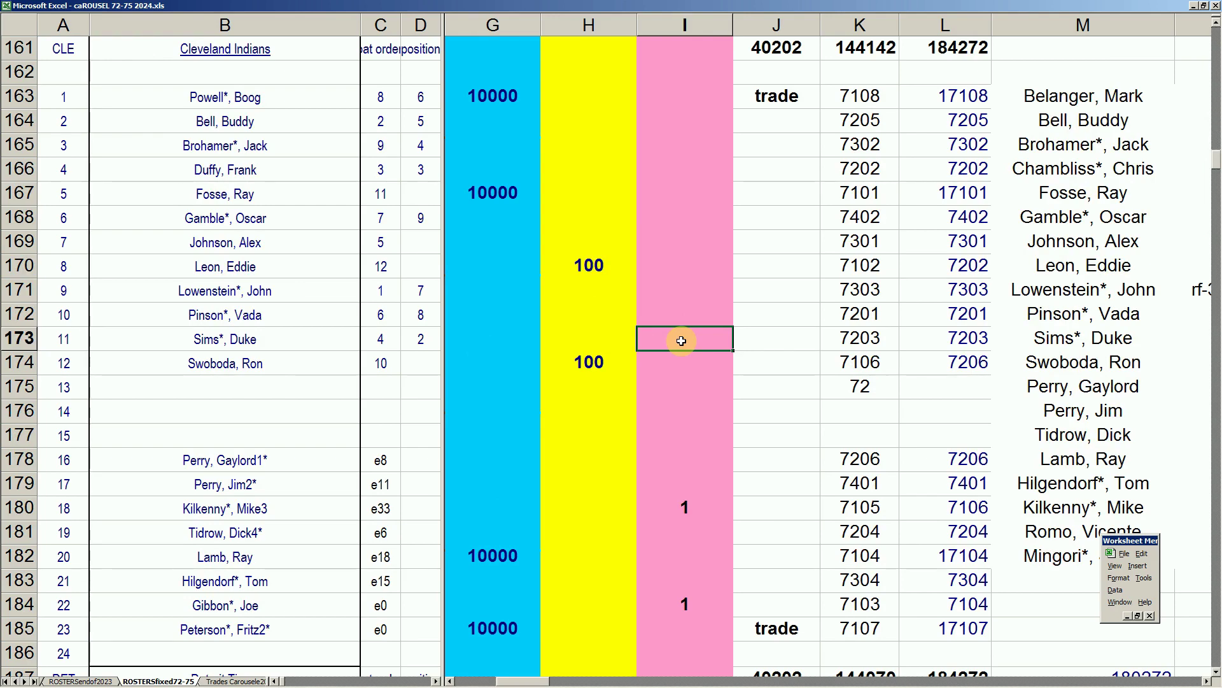
key("Page_Down")
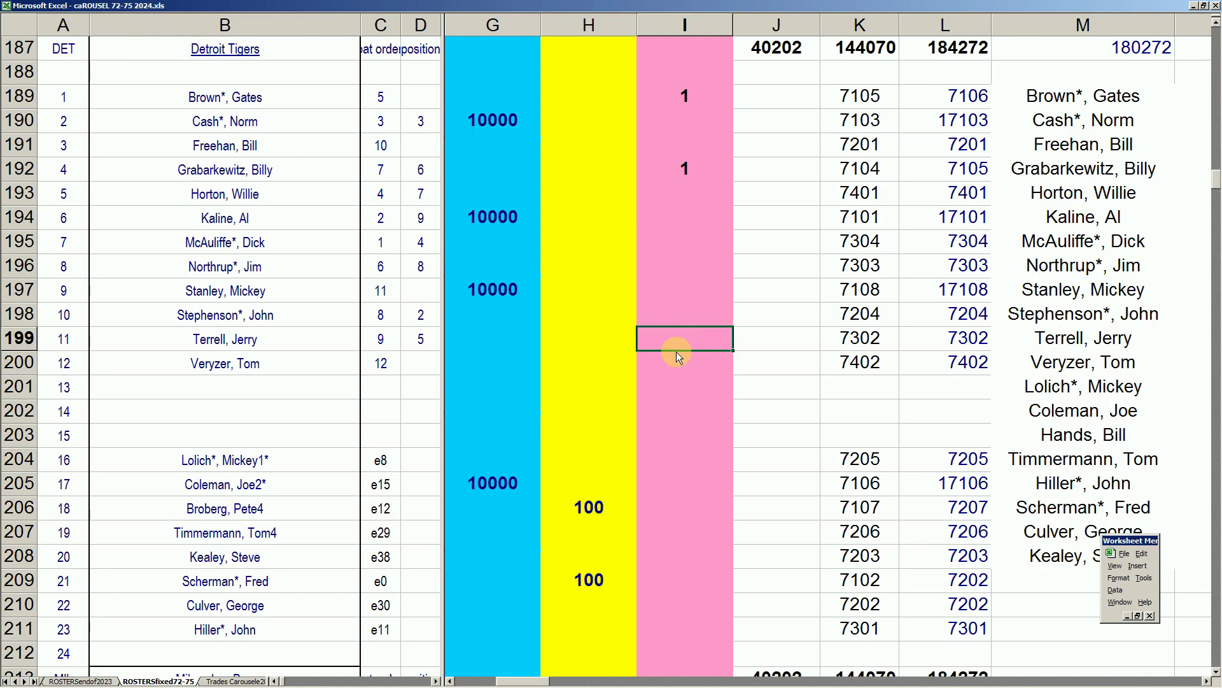
left_click(603, 94)
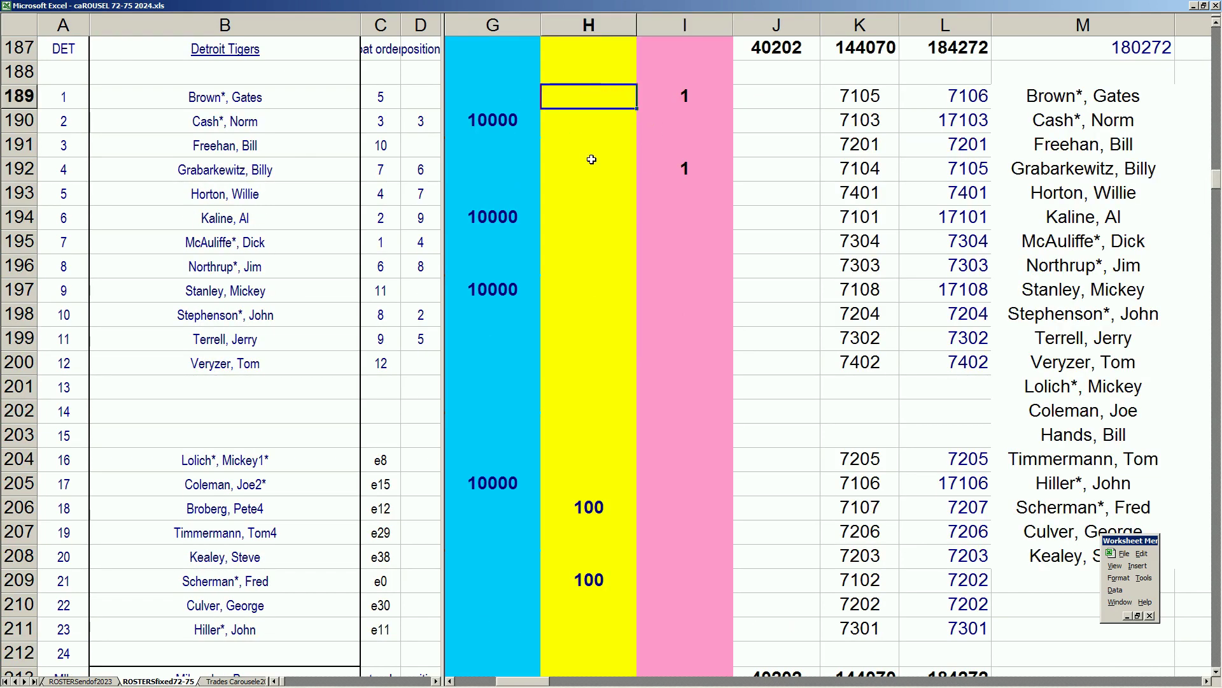
left_click(591, 161)
left_click(680, 96)
left_click(685, 164)
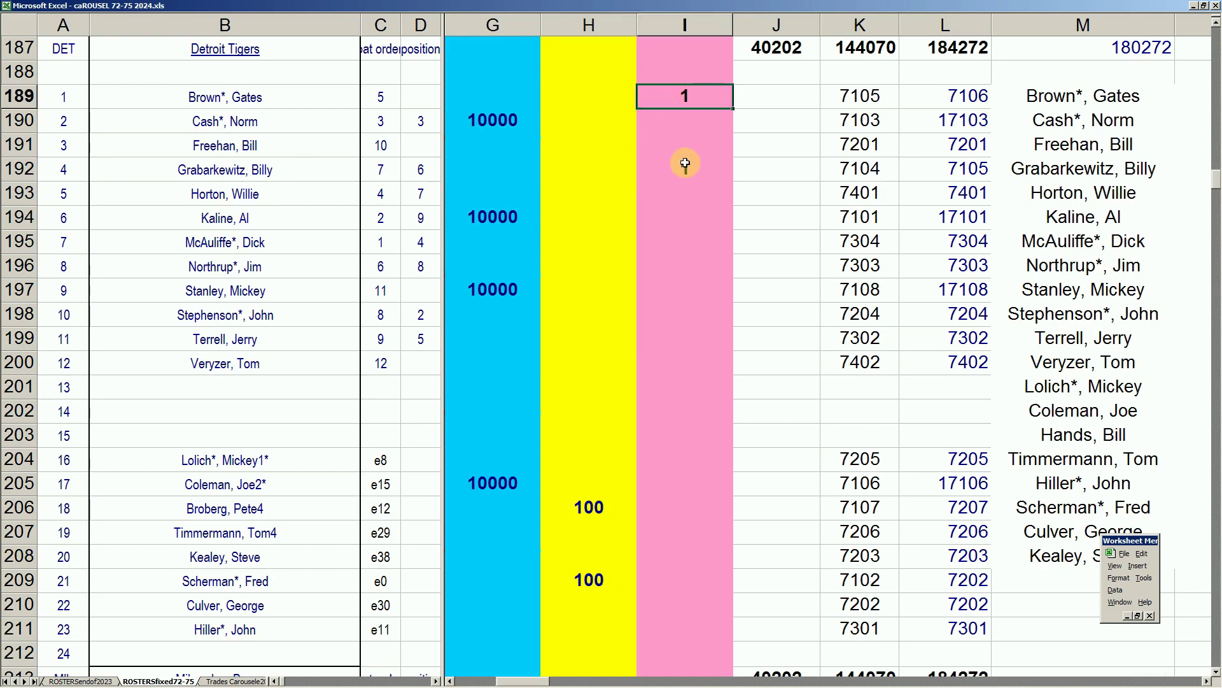
type("1")
Examine the Milwaukee Brewers roster, checking the catcher's 1-value token in row 220 against the 100-value column
key("Page_Down")
left_click(686, 214)
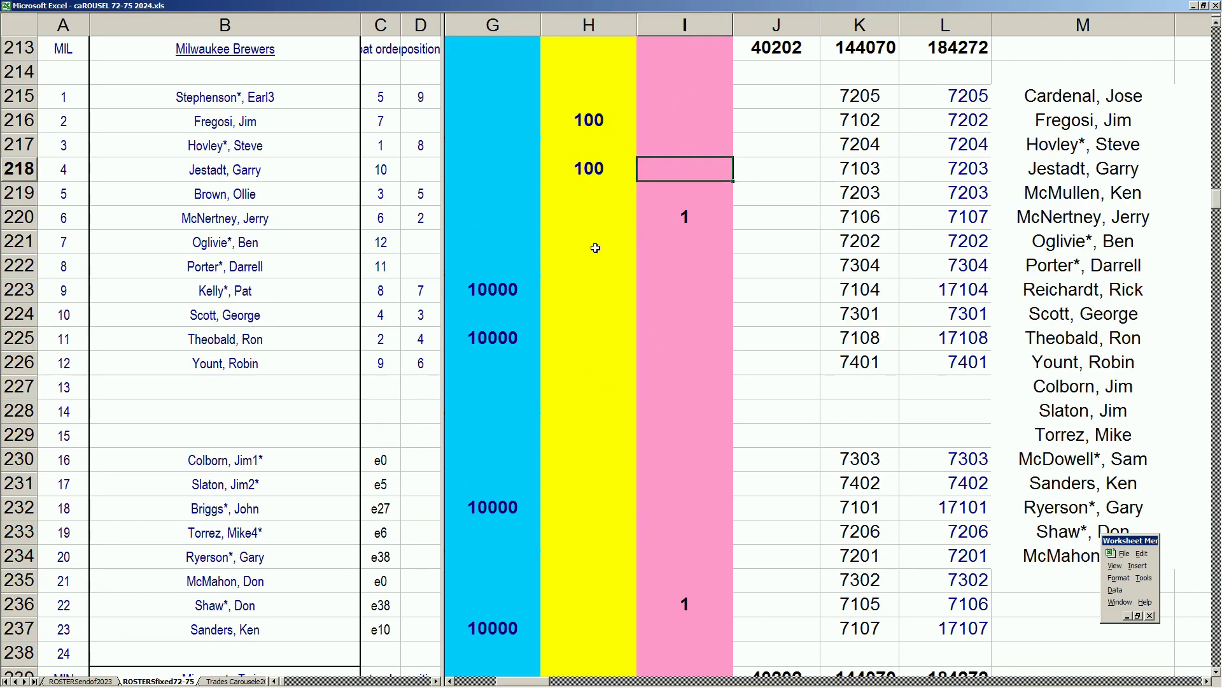
left_click(592, 220)
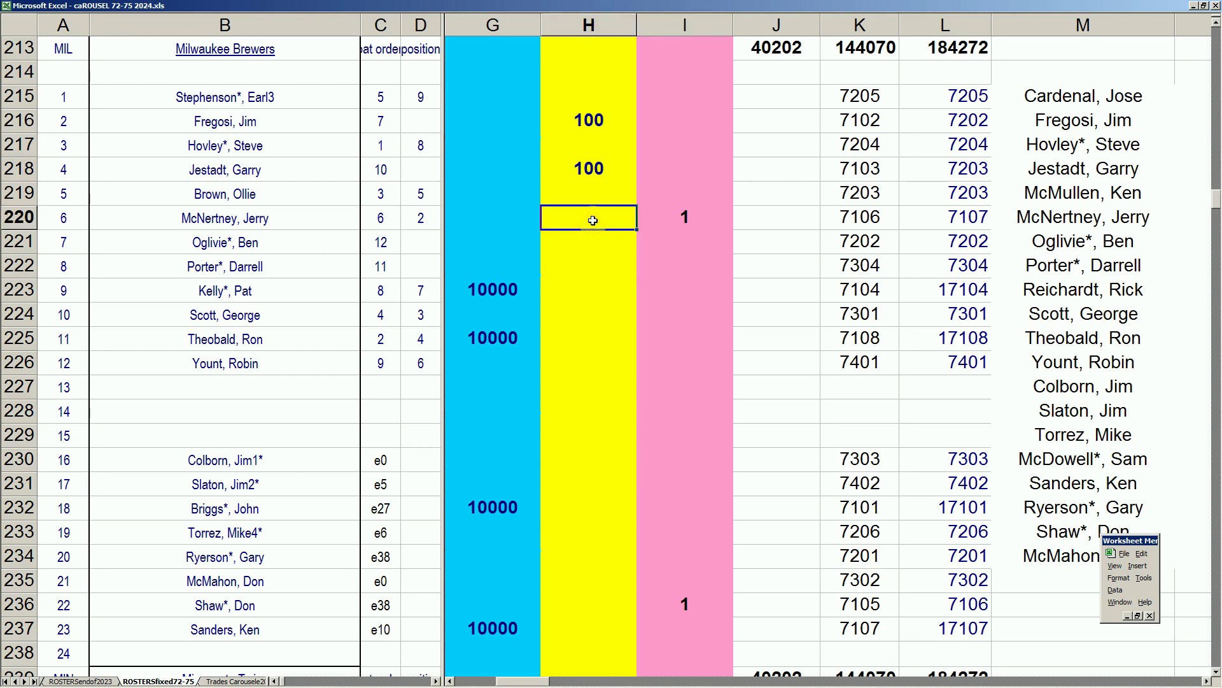
left_click(695, 220)
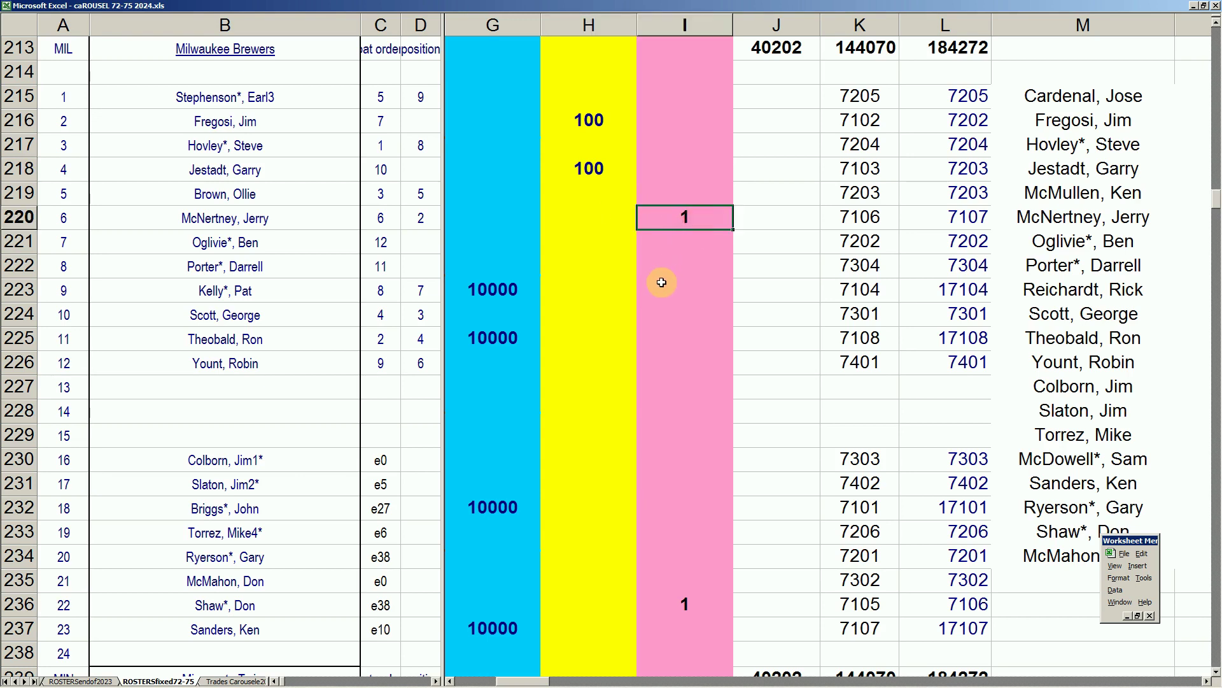
left_click(589, 217)
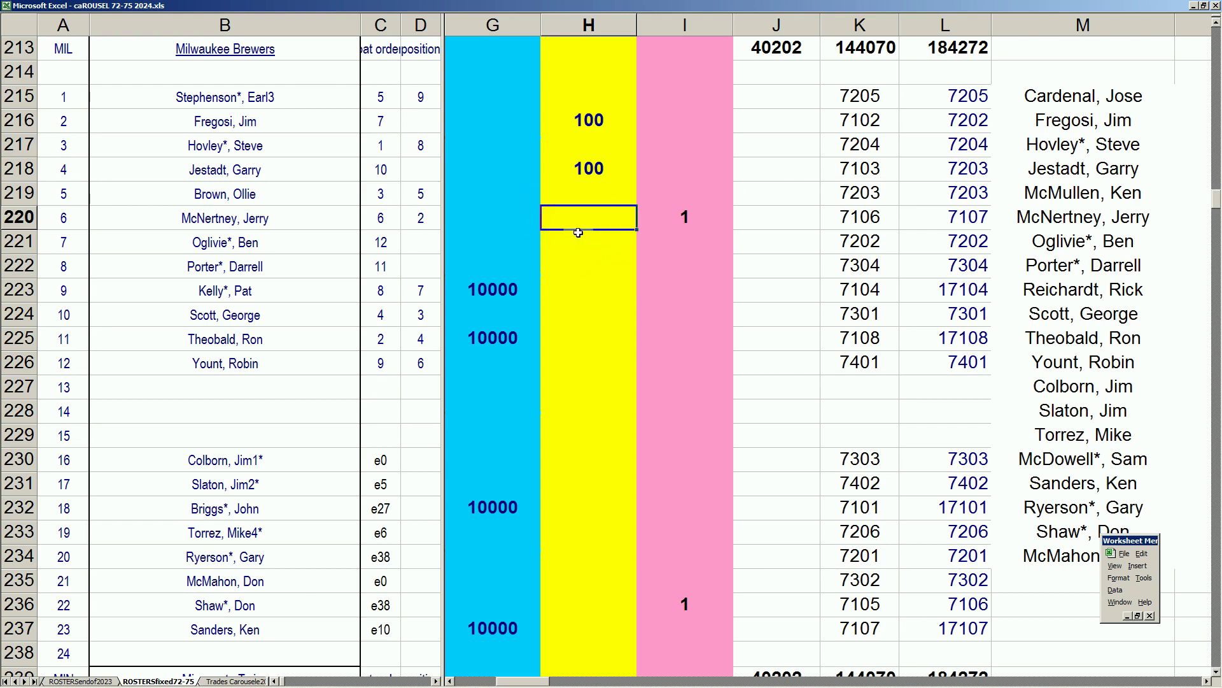
left_click(692, 215)
left_click(339, 219)
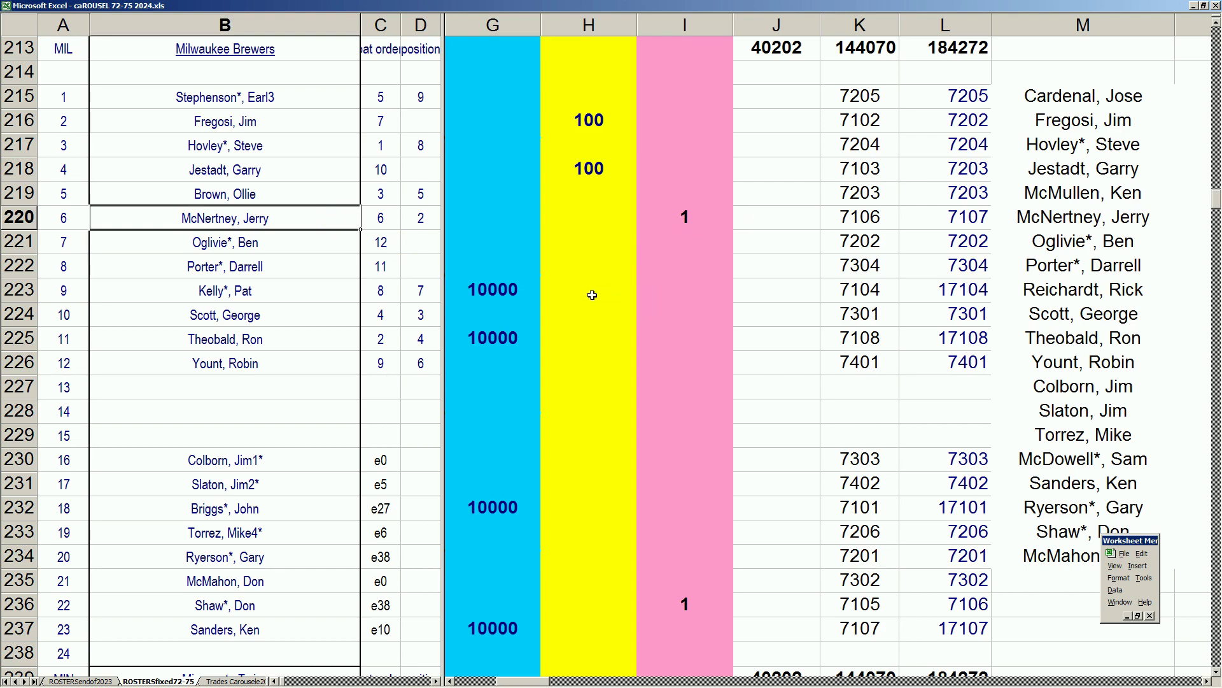
Examine the Minnesota Twins and Chicago White Sox rosters, checking the White Sox's 1-value token in row 271
key("Page_Down")
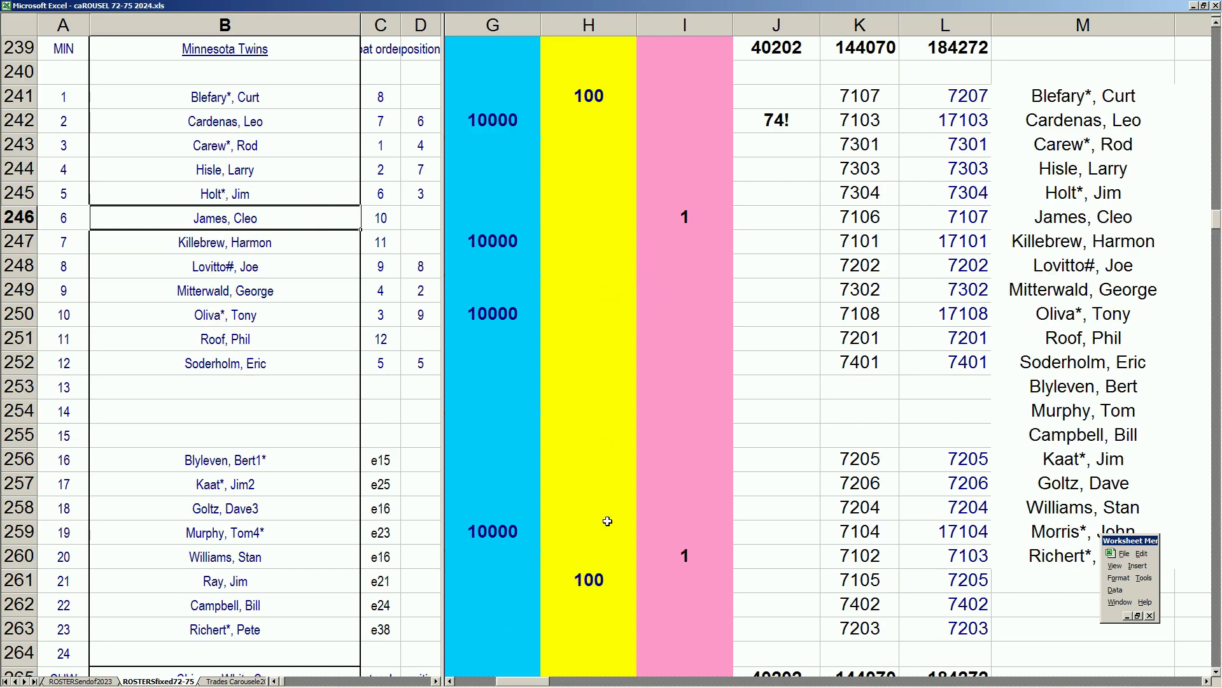
key("Page_Down")
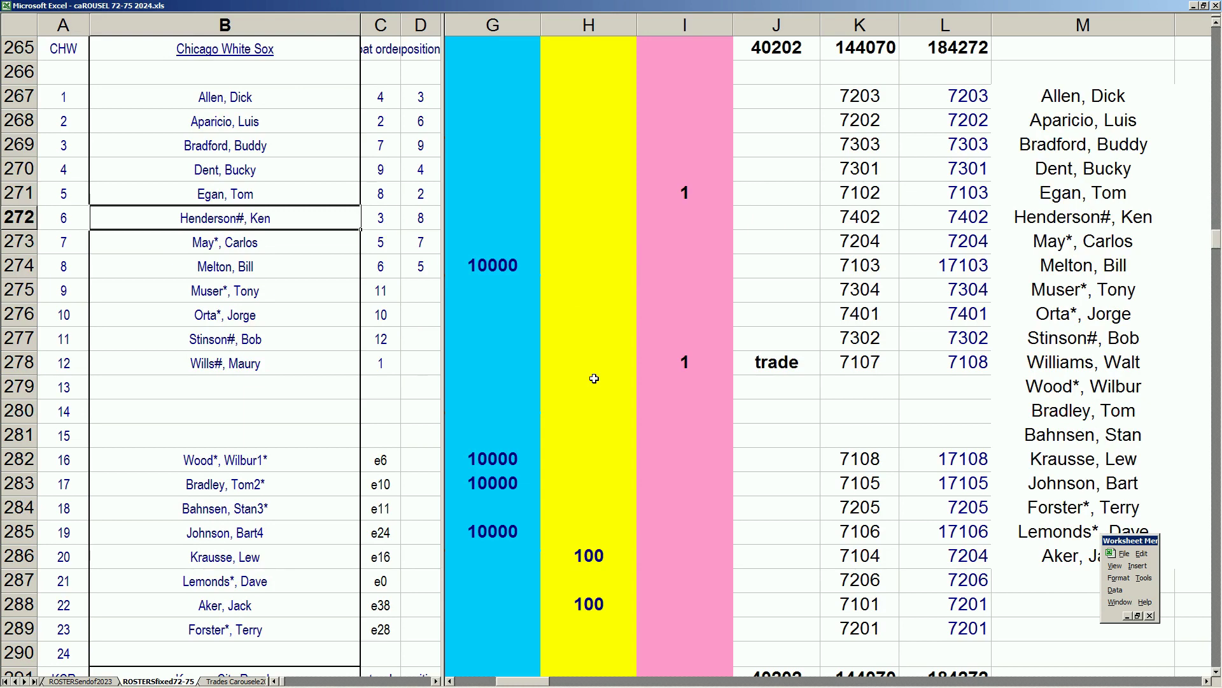
left_click(592, 194)
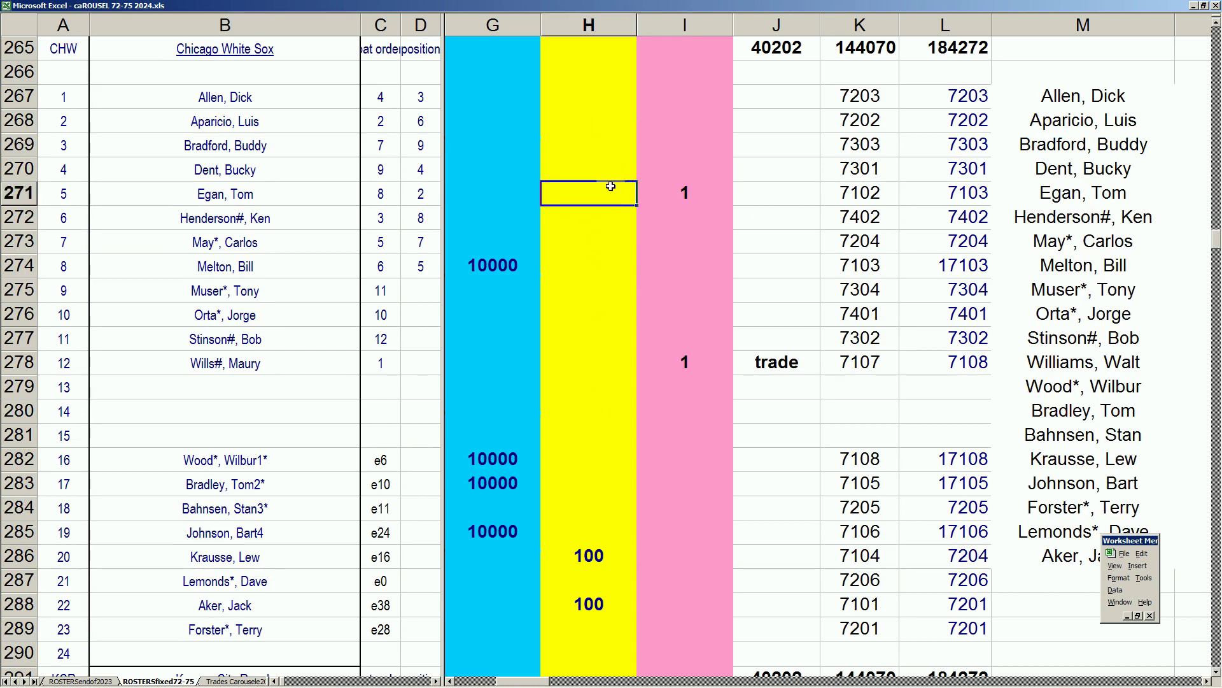
left_click(688, 193)
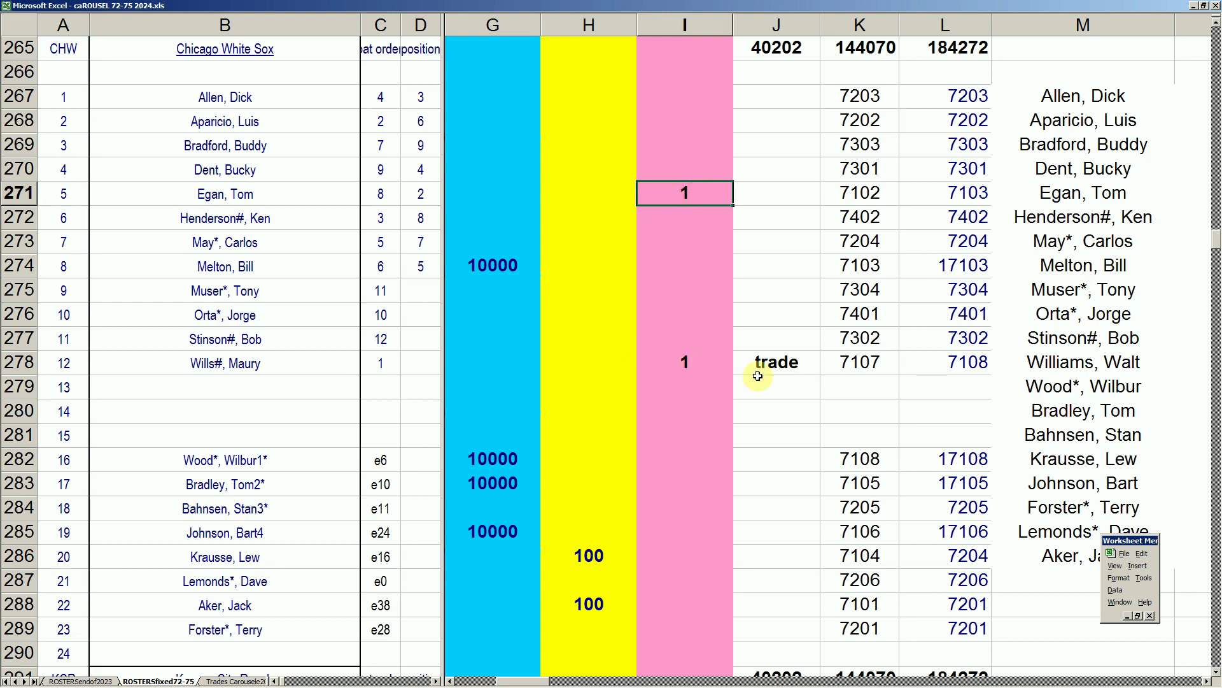
Clear the trade note from cell J278 in the Chicago White Sox roster
left_click(775, 361)
key("Delete")
left_click(689, 368)
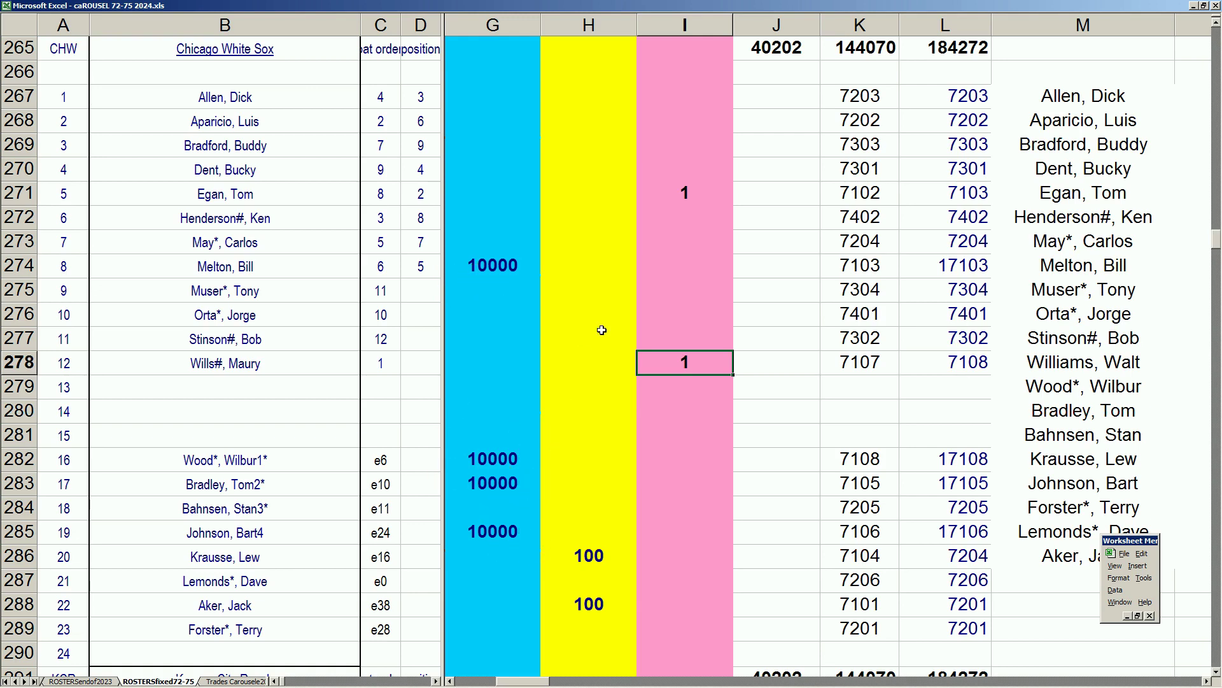
Examine the Kansas City Royals and California Angels rosters, checking the Angels' 10000-value tokens in rows 325, 326, 328 and 329
key("Page_Down")
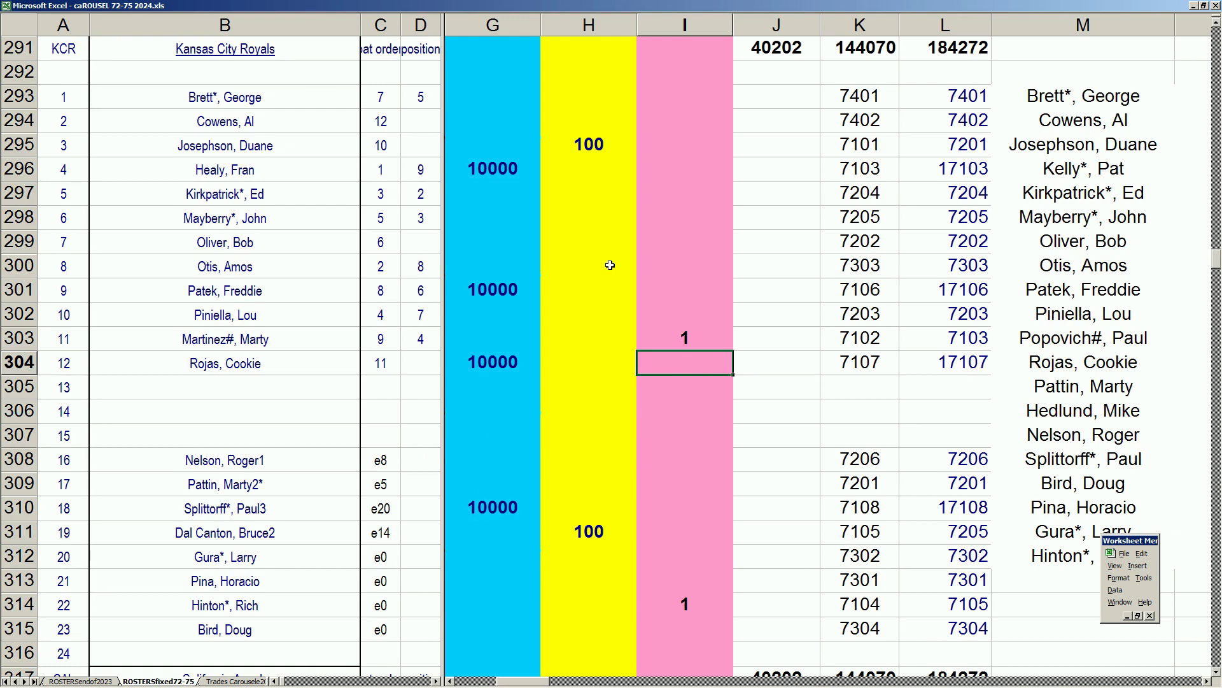
key("Page_Down")
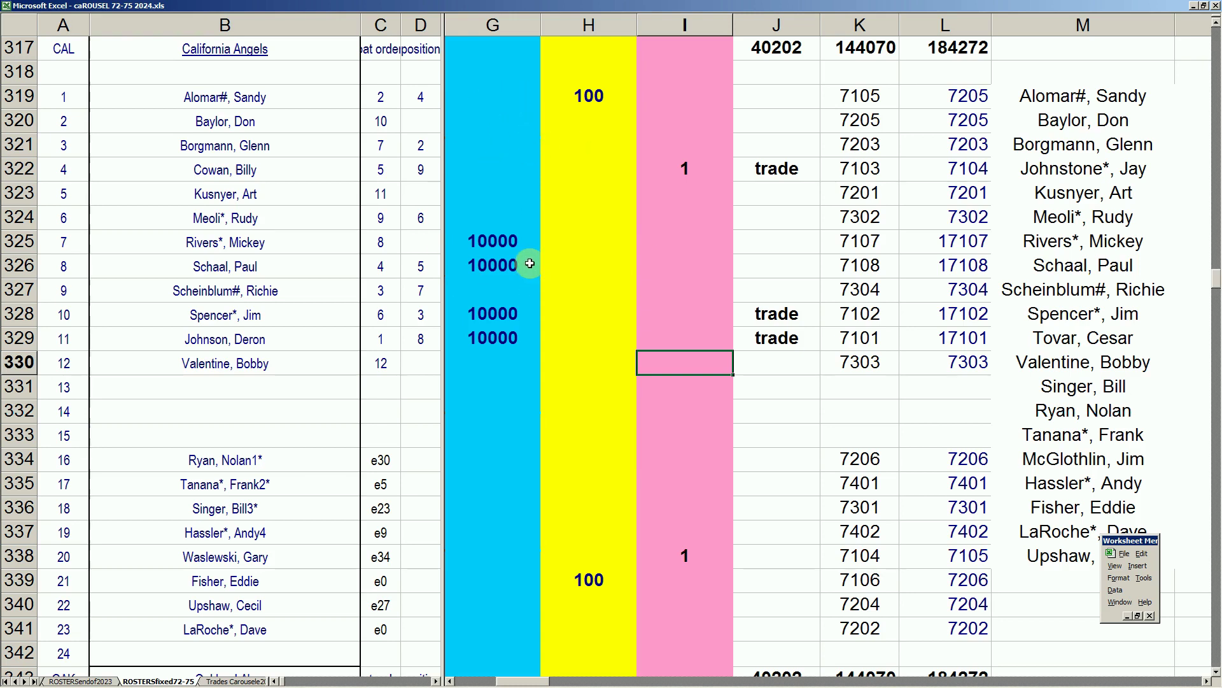
left_click(500, 238)
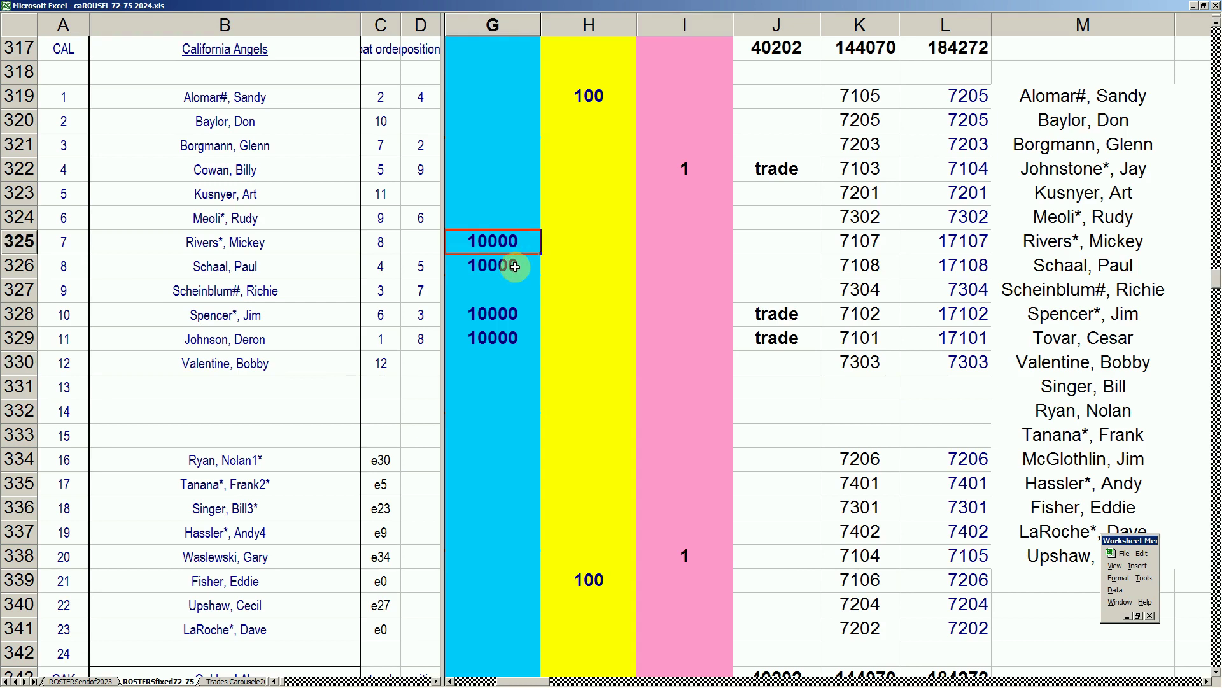
left_click(513, 267)
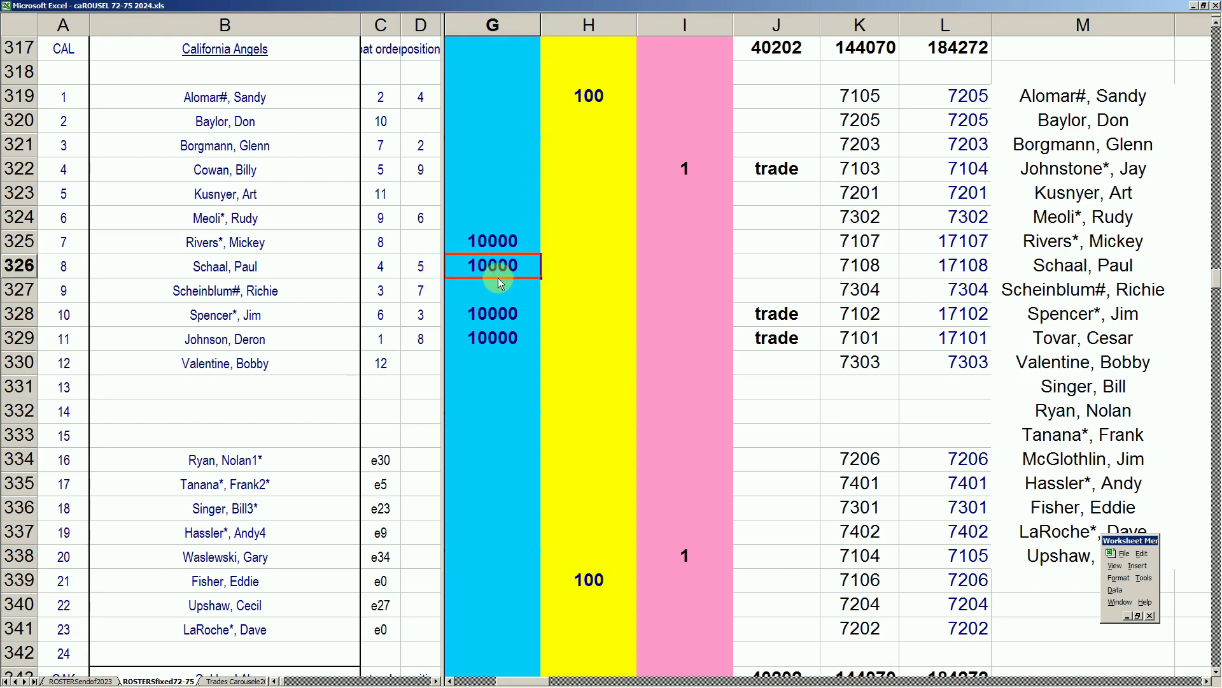
left_click(495, 313)
left_click(502, 341)
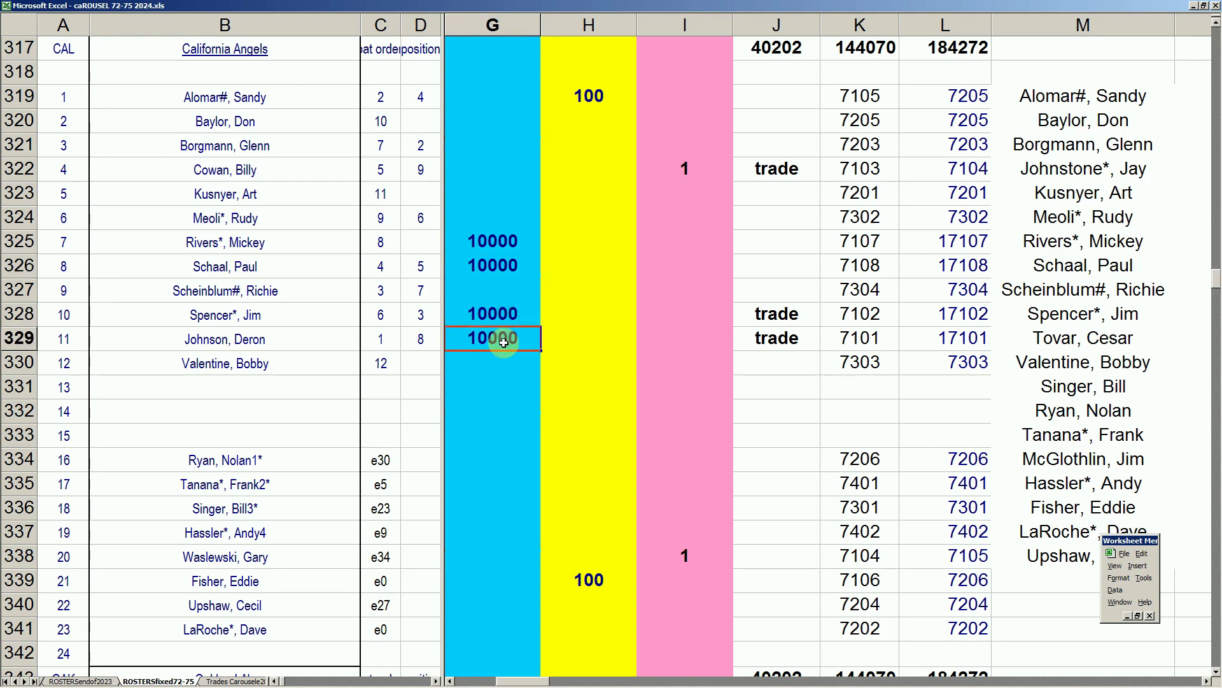
Check the 100-value token in row 319 of the California Angels roster against the empty 10000-value cell beside it
left_click(493, 95)
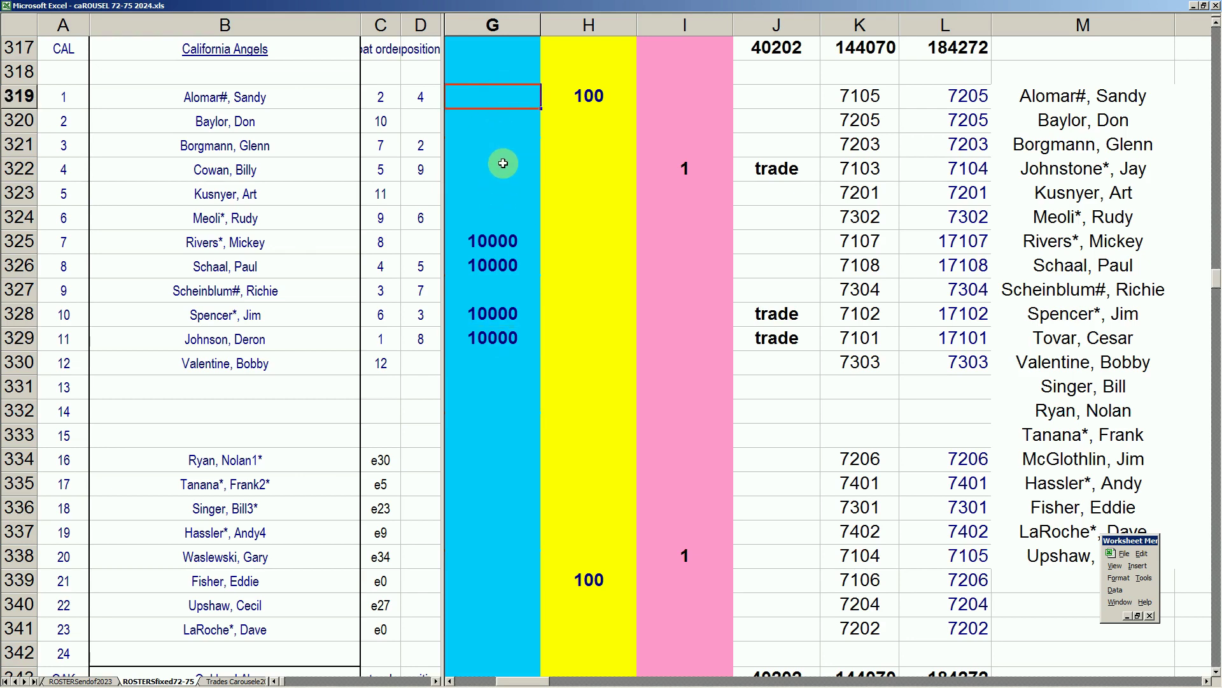
left_click(587, 96)
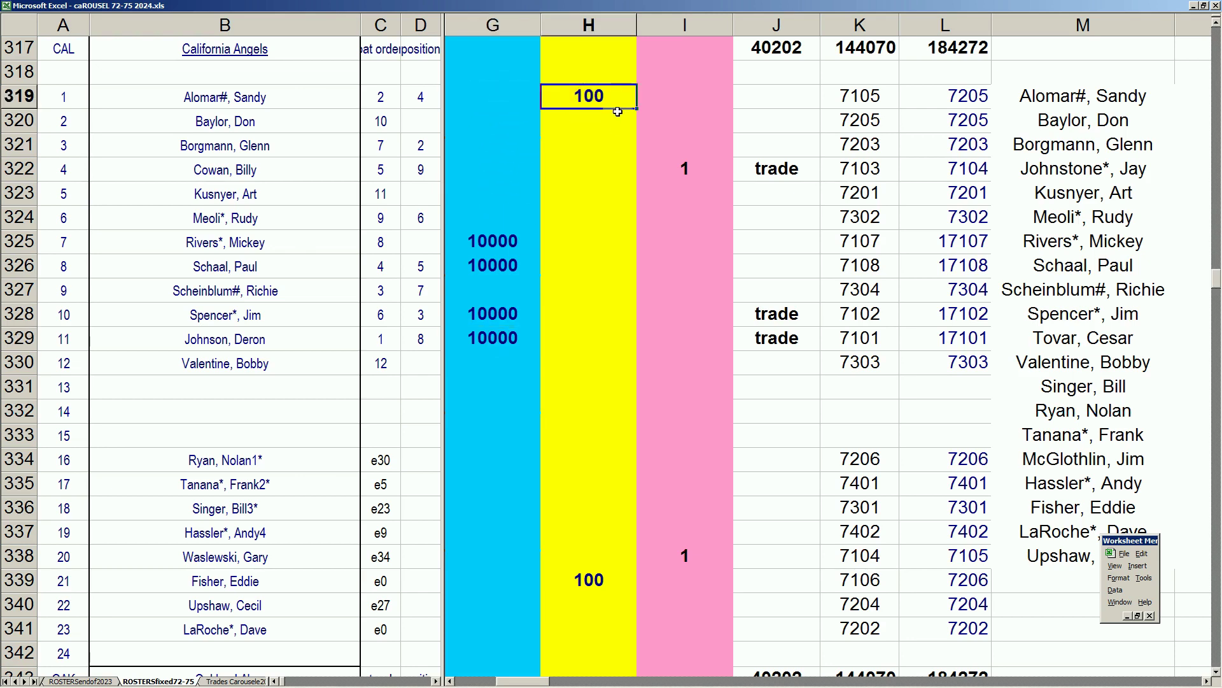
left_click(493, 99)
left_click(321, 103)
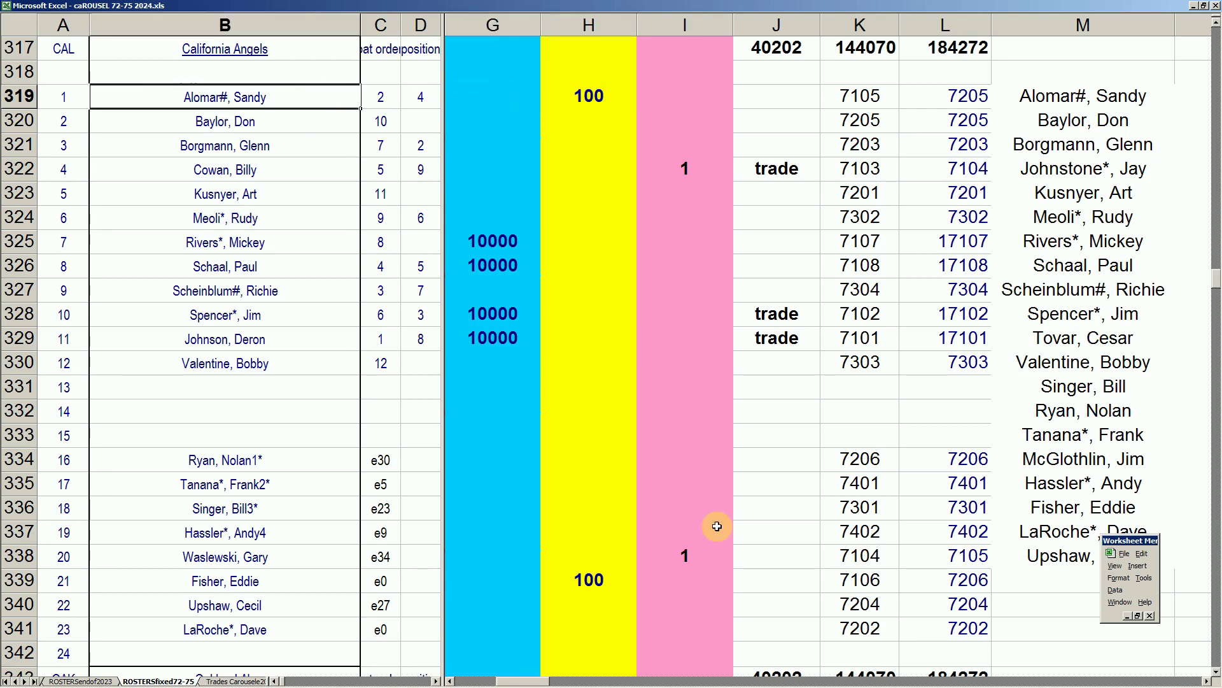
Switch to Baseball Reference in the browser and look up the 1964-1978 Sandy Alomar's standard batting statistics
left_click(712, 681)
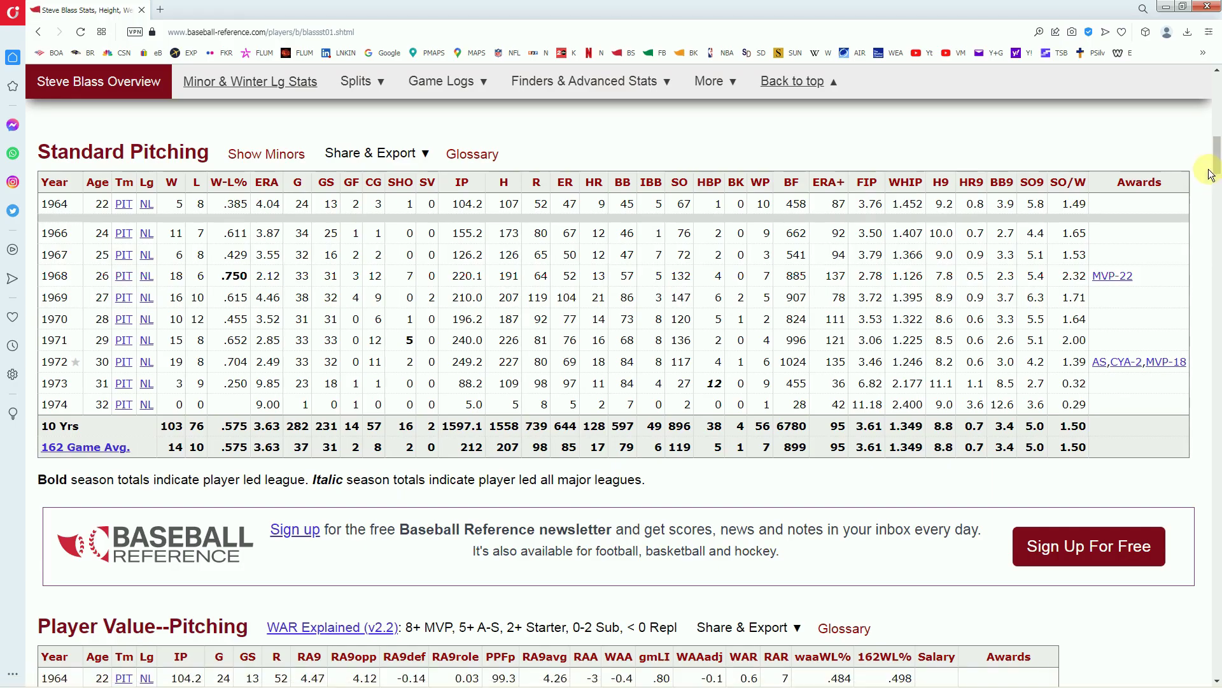
left_click_drag(1216, 154, 1217, 74)
left_click(1022, 123)
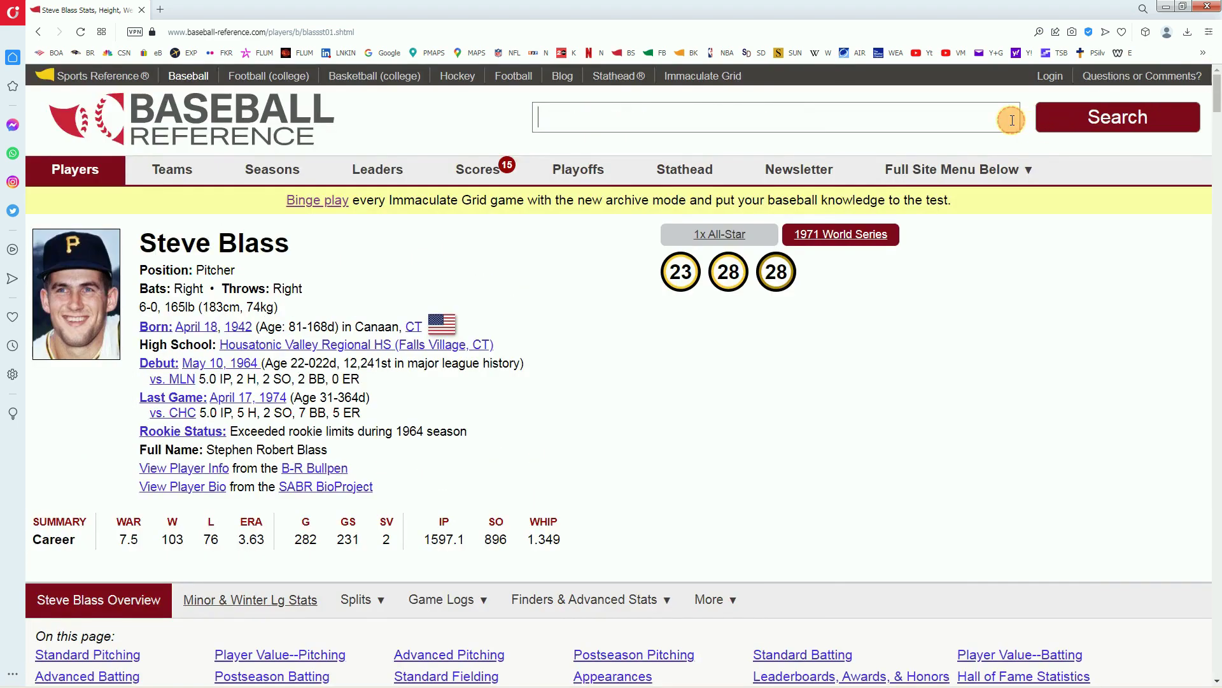
type("alomar")
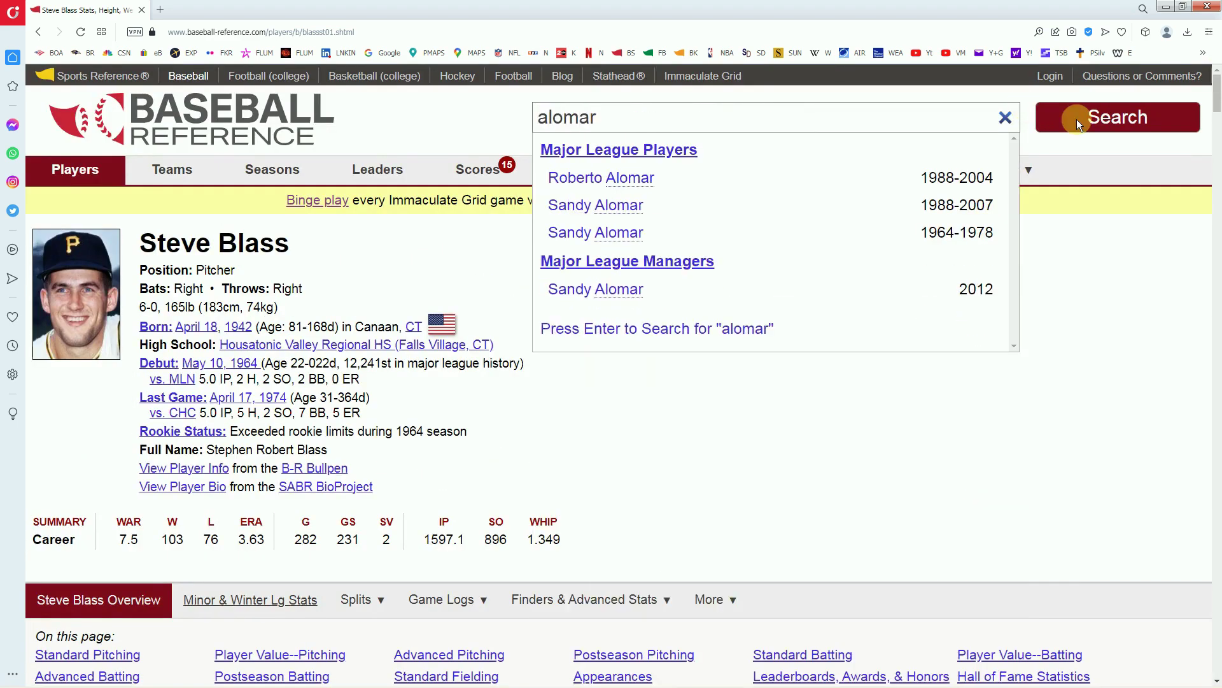
left_click(616, 236)
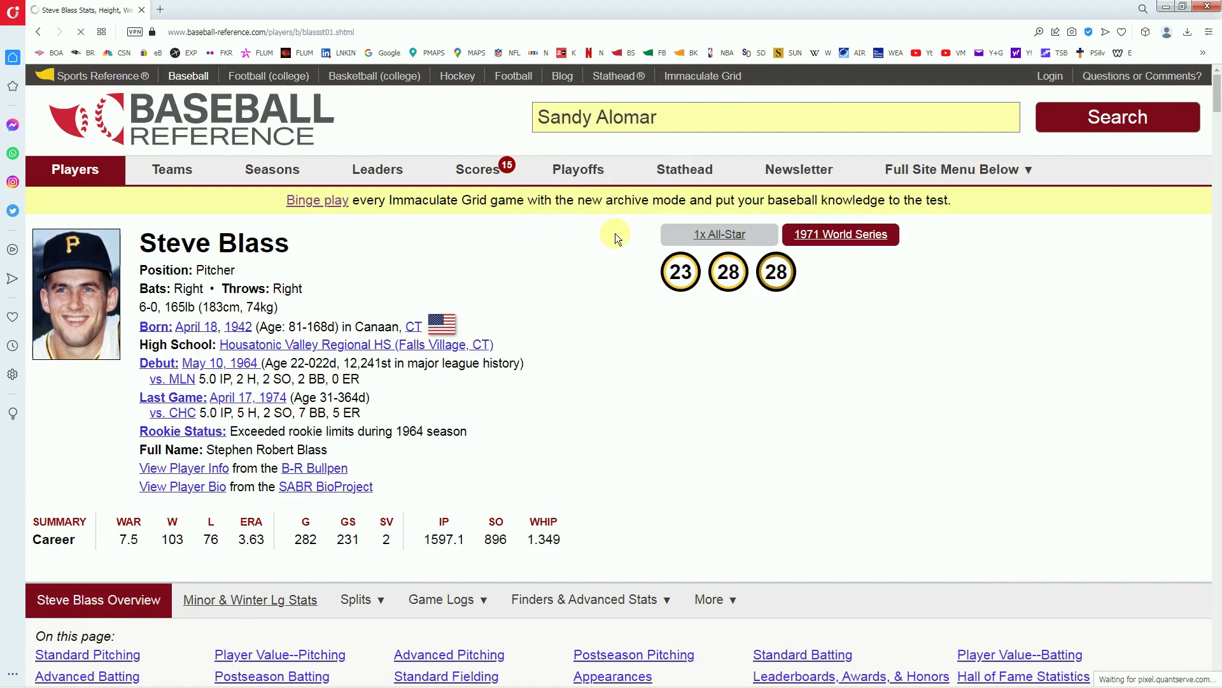
left_click_drag(1217, 108, 1217, 161)
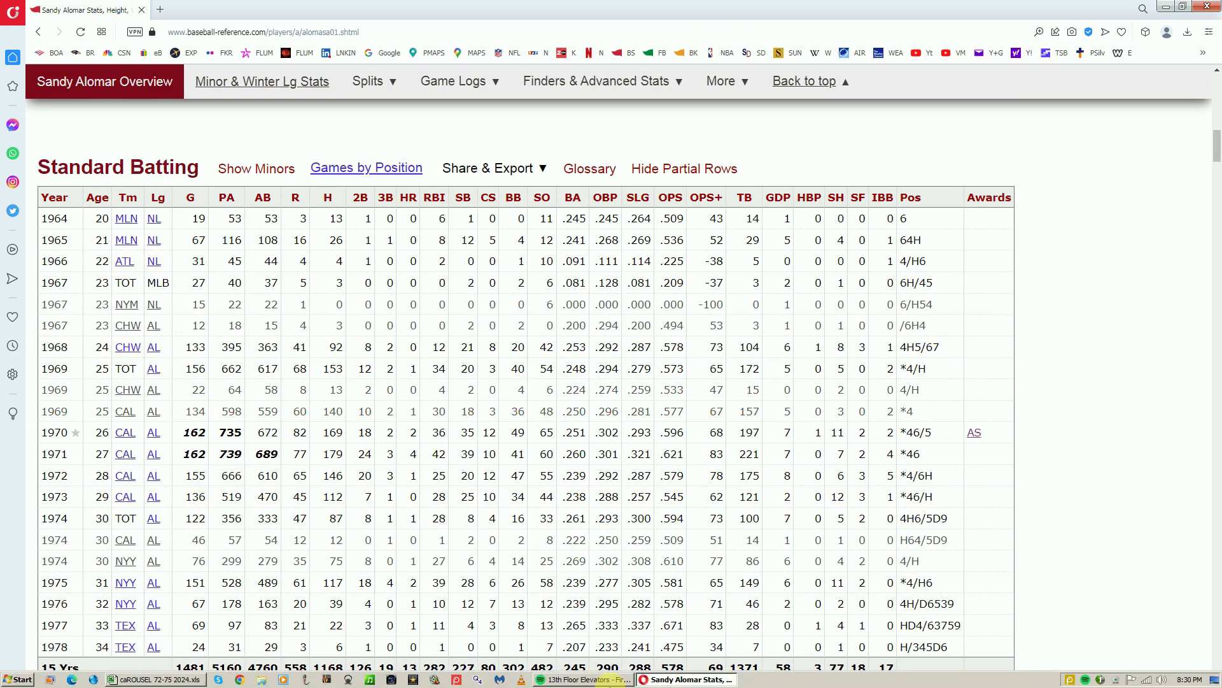
Return to the Excel roster workbook and compare the California Angels' 100-value token in row 319 with their 10000-value and 1-value tokens
left_click(190, 680)
left_click(477, 171)
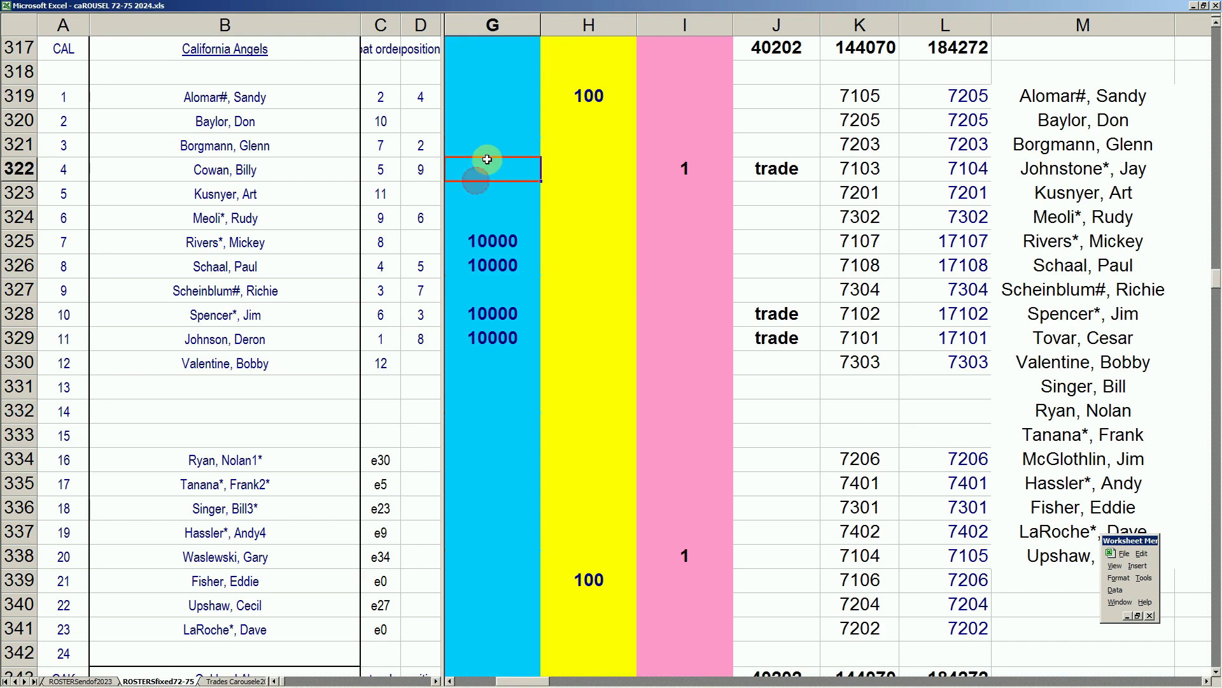
left_click(602, 101)
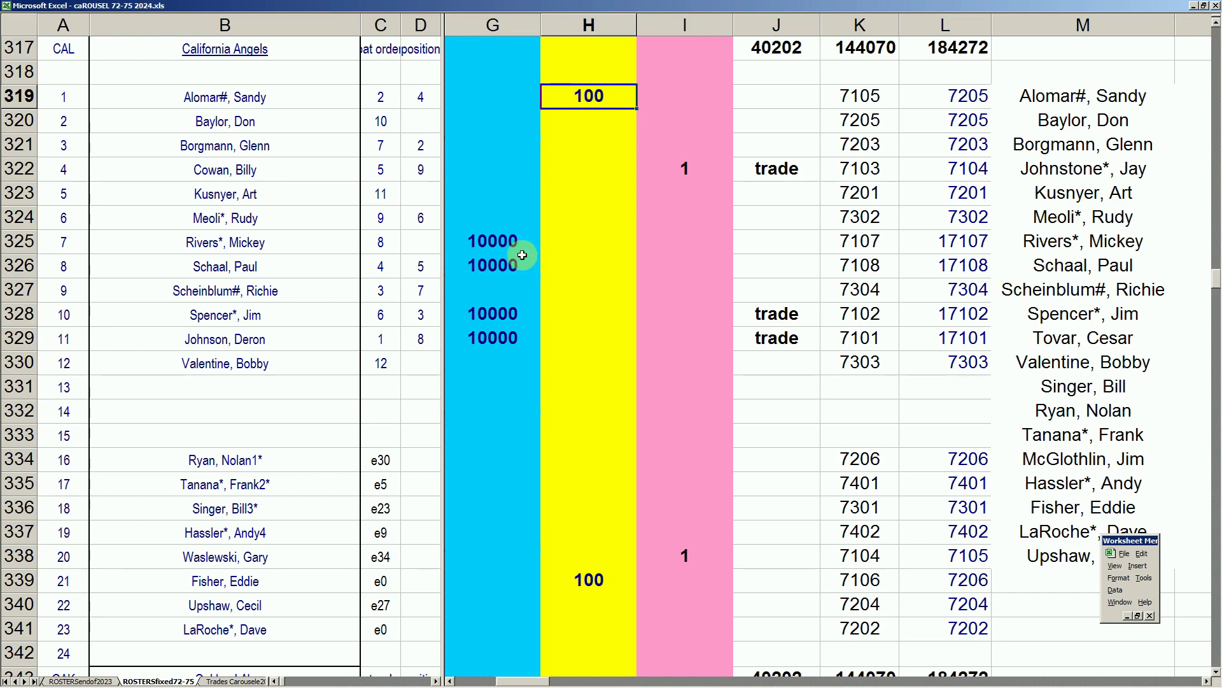
left_click(504, 248)
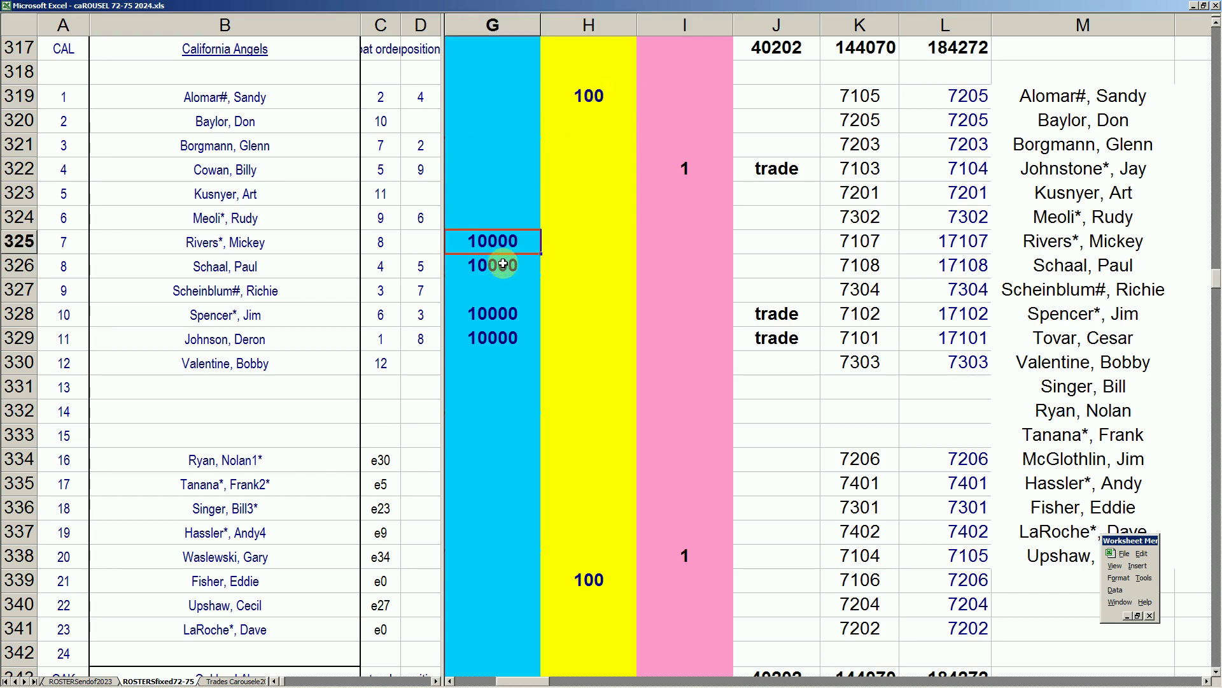
left_click(501, 338)
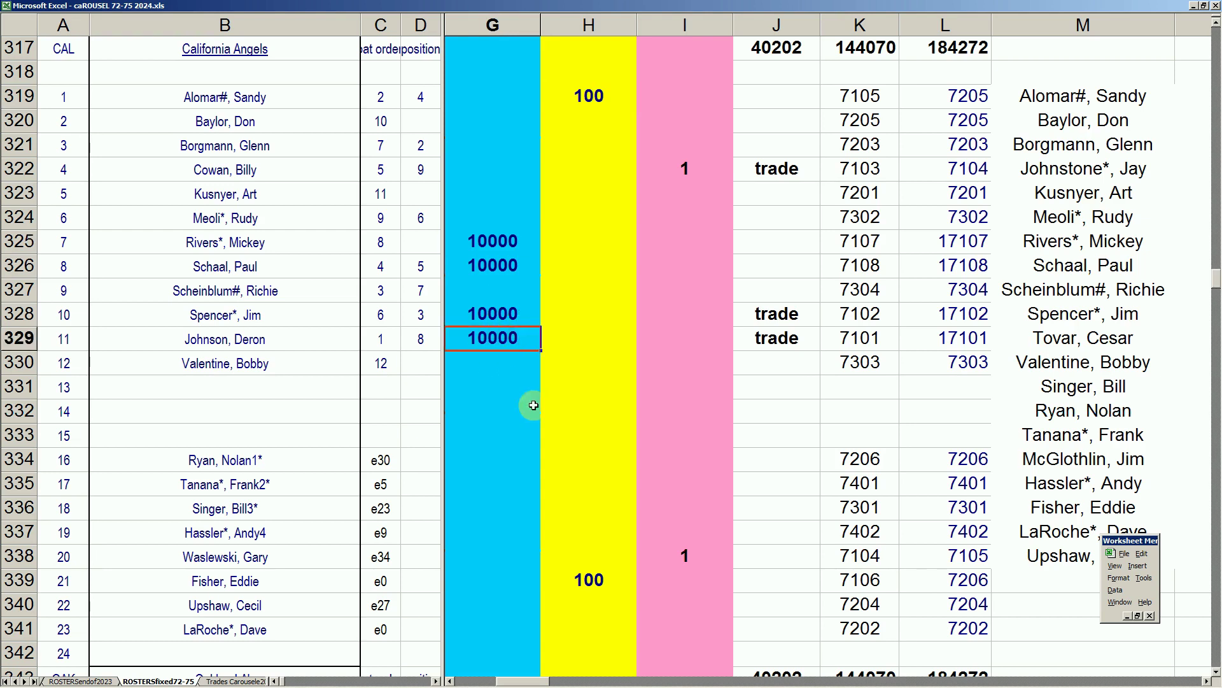
left_click(683, 555)
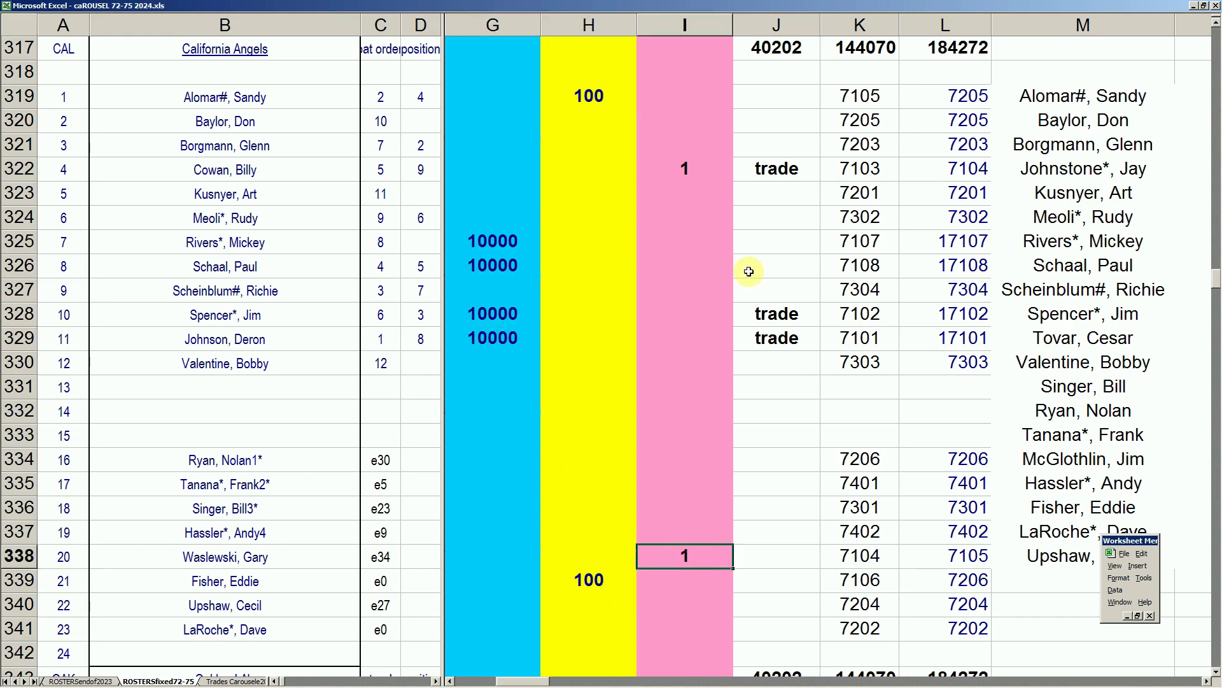
left_click(708, 171)
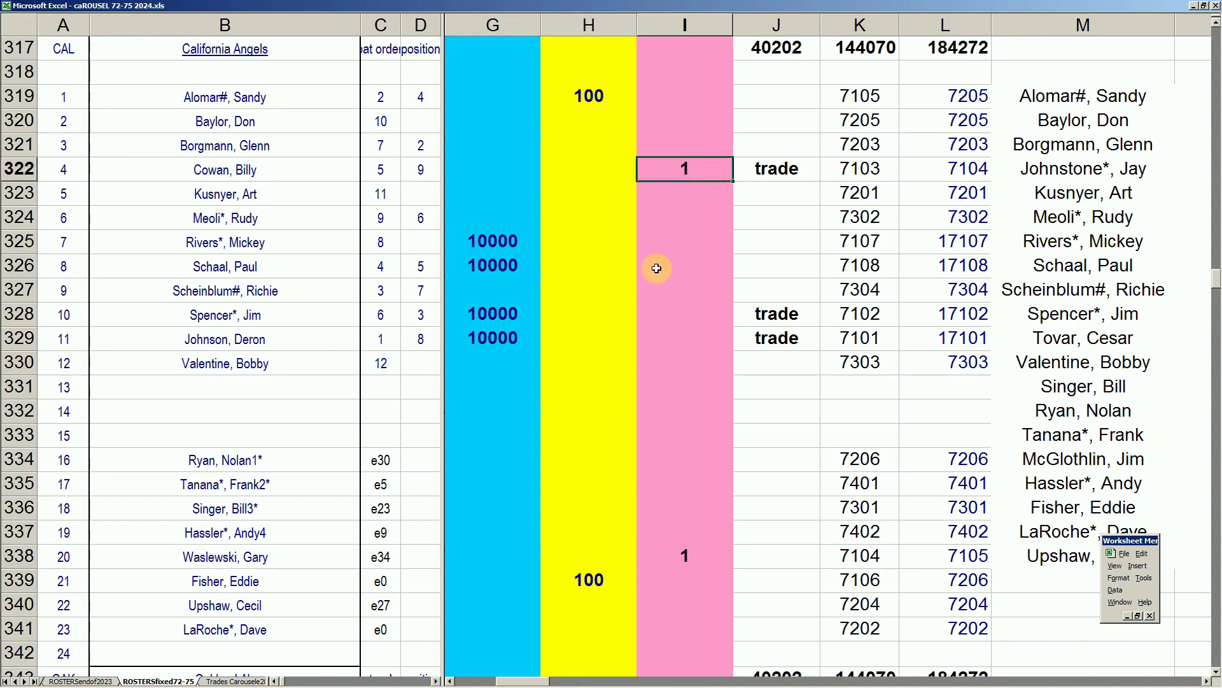
Examine the Oakland A's and Seattle Mariners rosters, checking Seattle's 100-value token in row 382 against the neighbouring token columns
key("Page_Down")
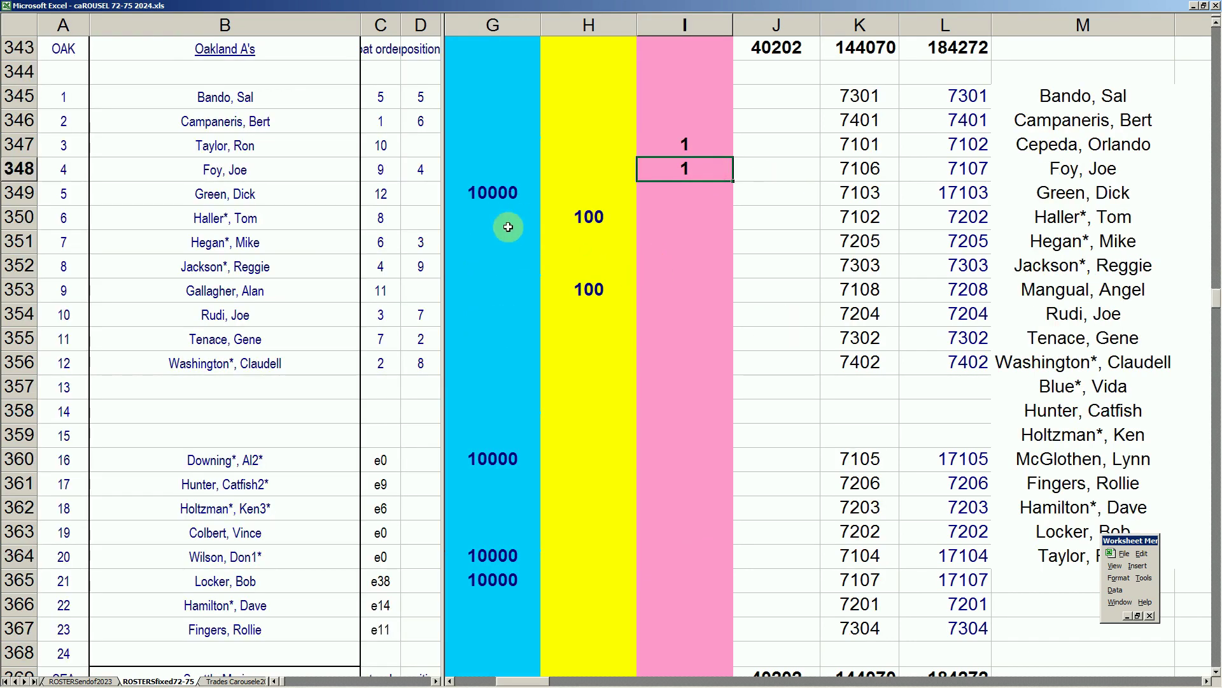
key("Page_Down")
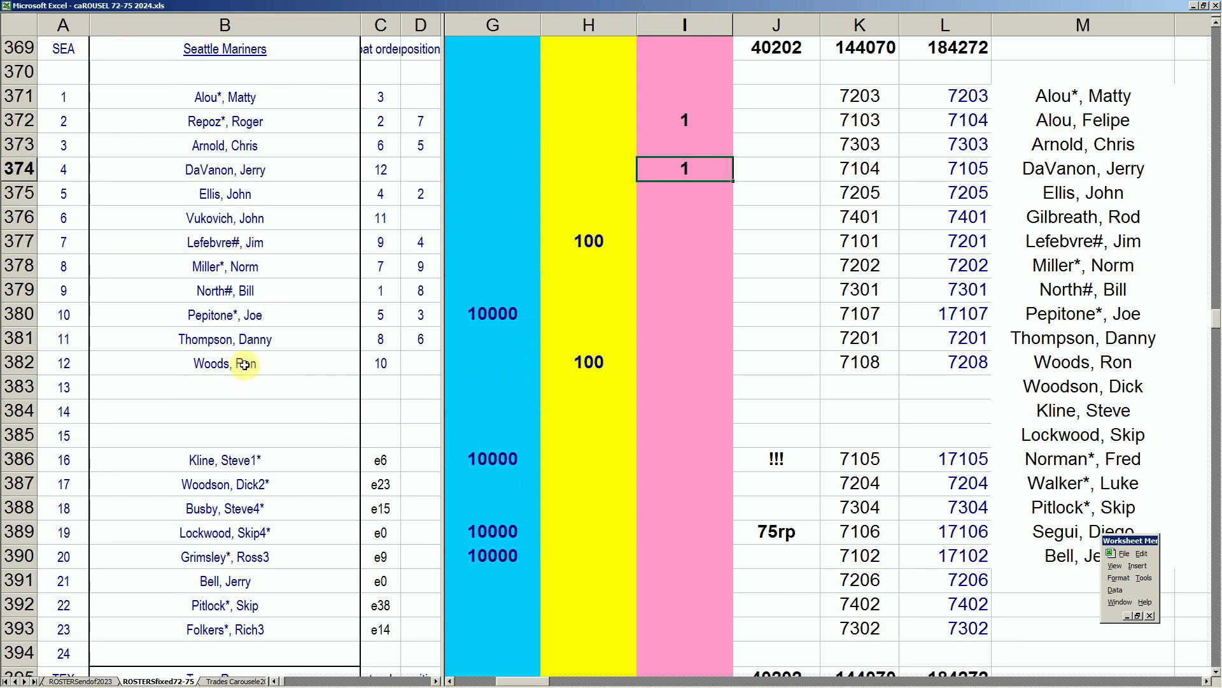
left_click(480, 371)
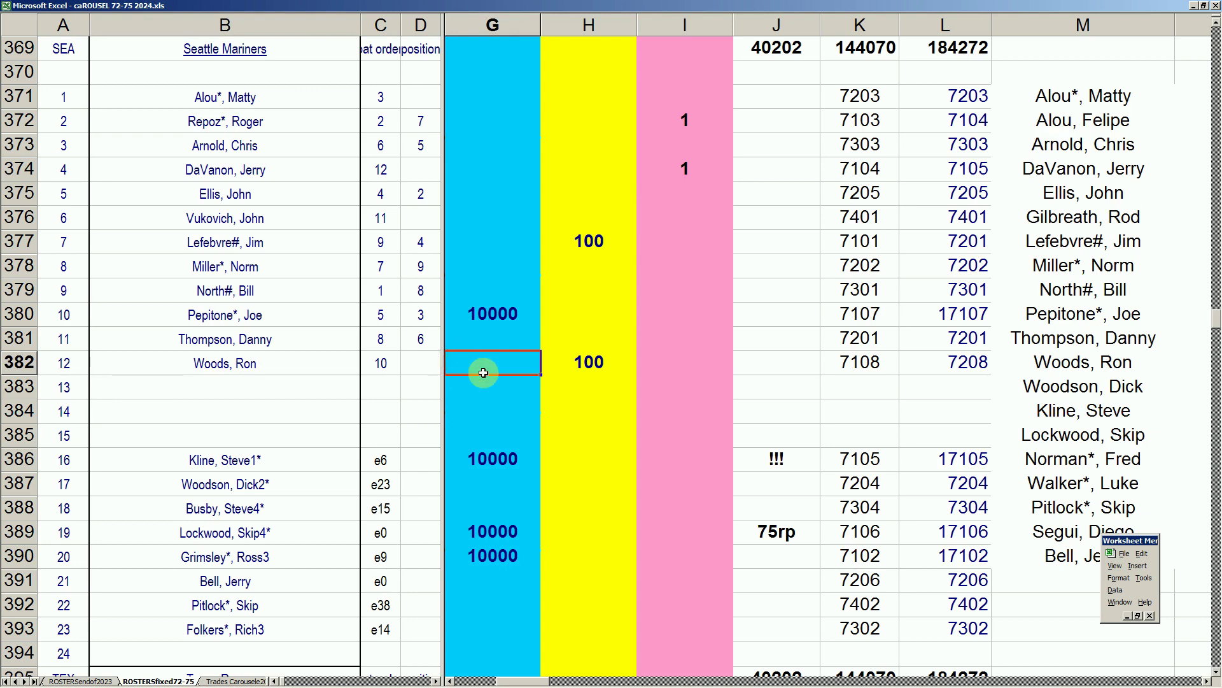
left_click(586, 361)
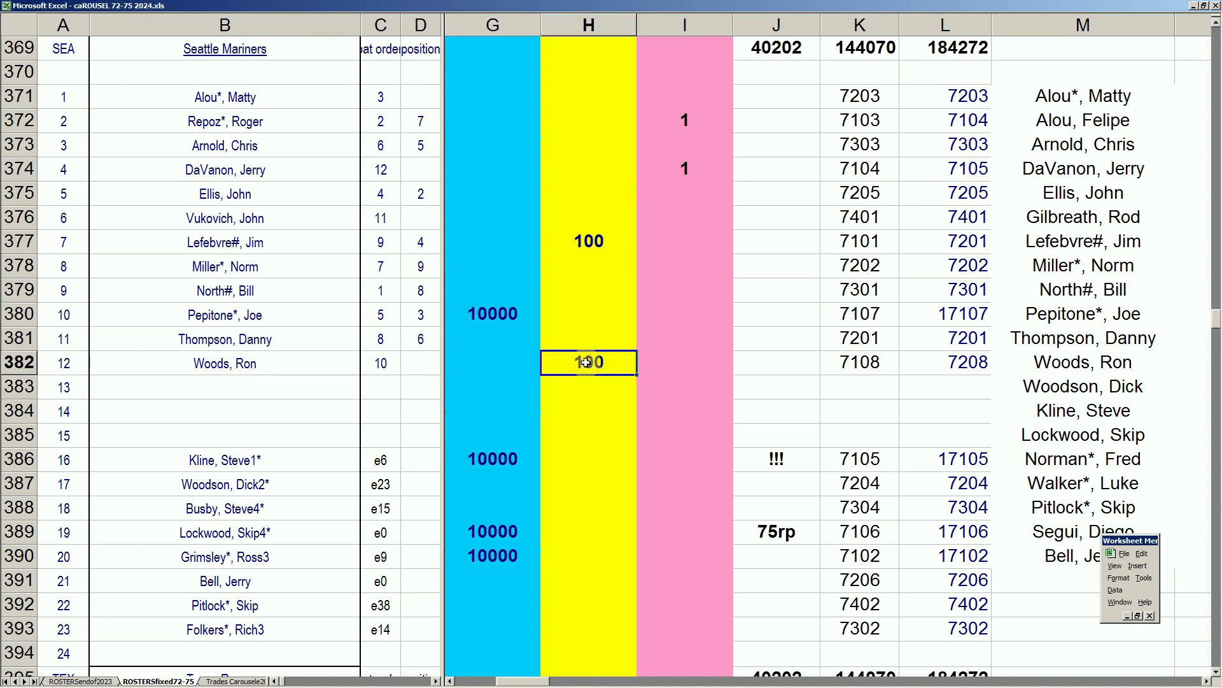
left_click(712, 200)
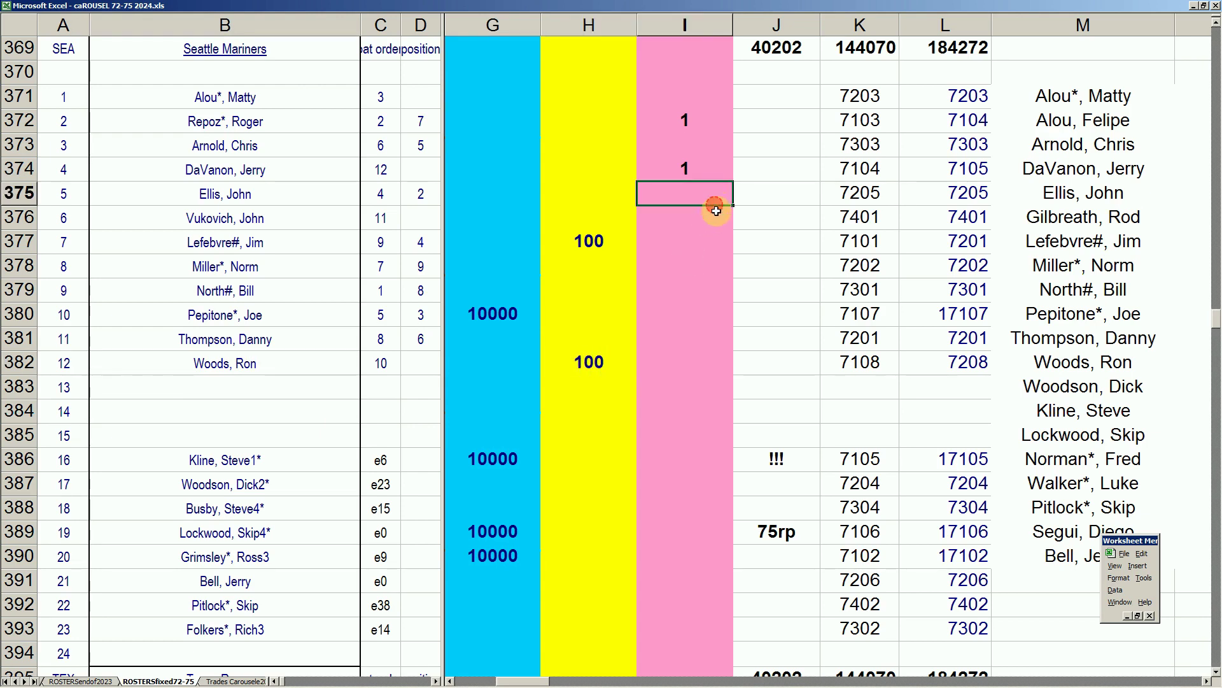
Check the Seattle Mariners' 10000-value tokens in rows 380, 386, 389 and 390
left_click(474, 316)
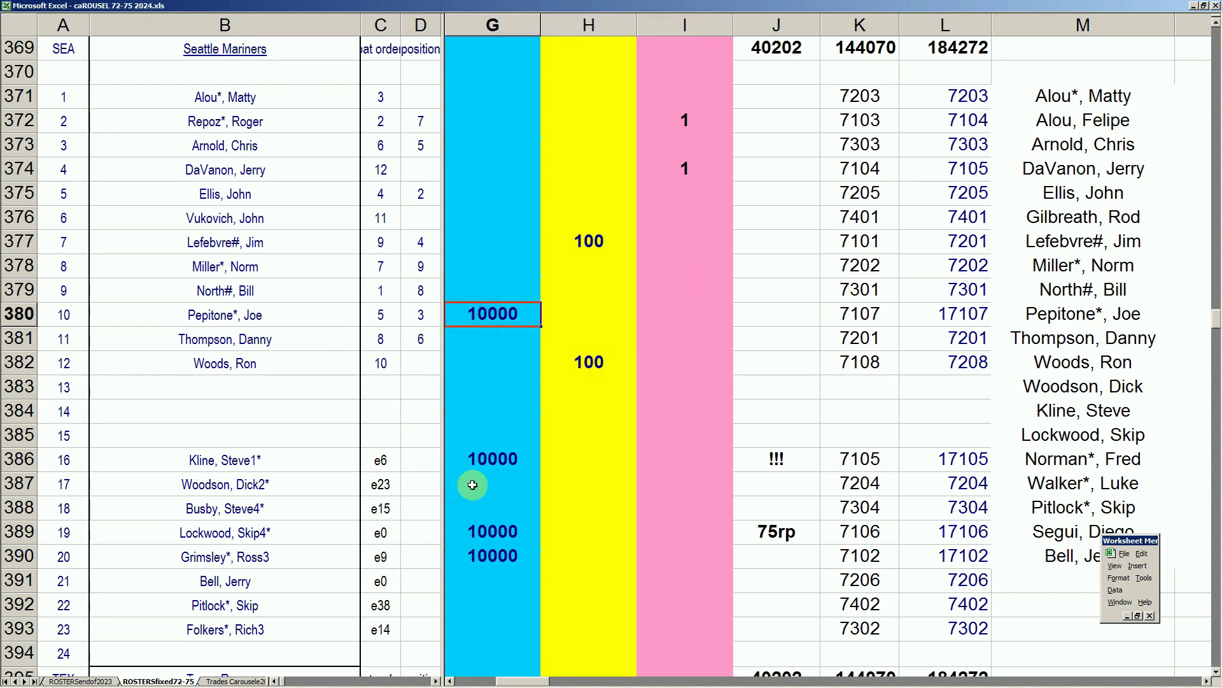
left_click(499, 466)
left_click(505, 530)
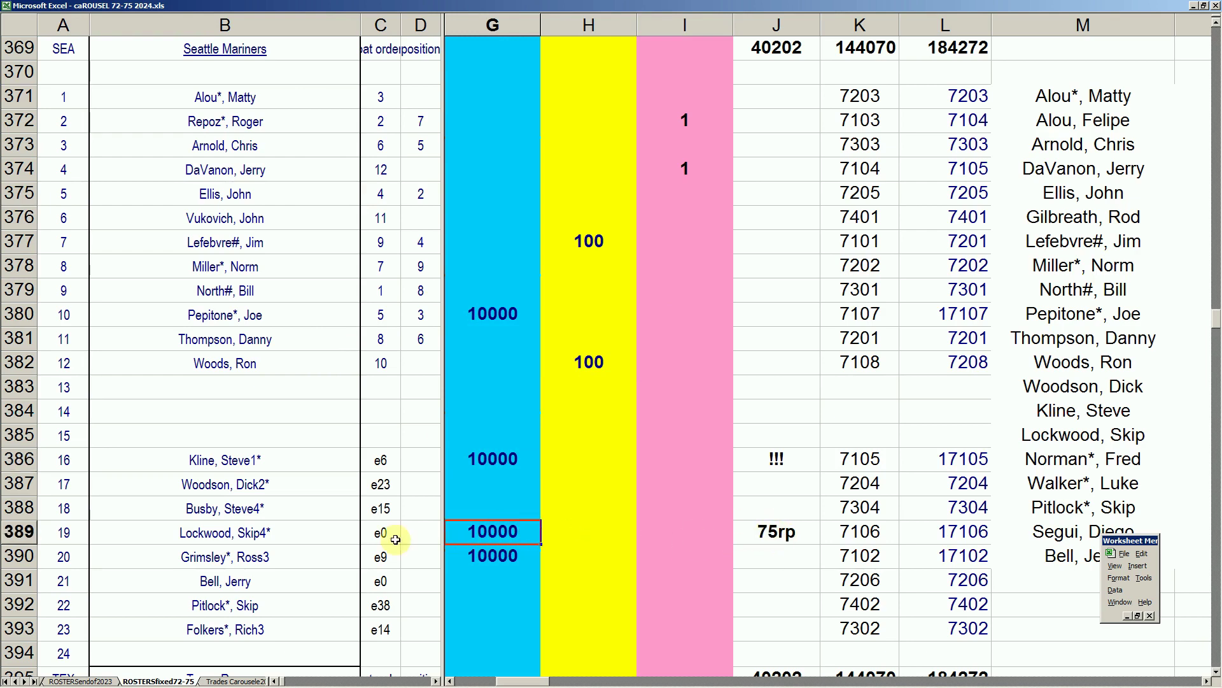
left_click(487, 554)
left_click(458, 559)
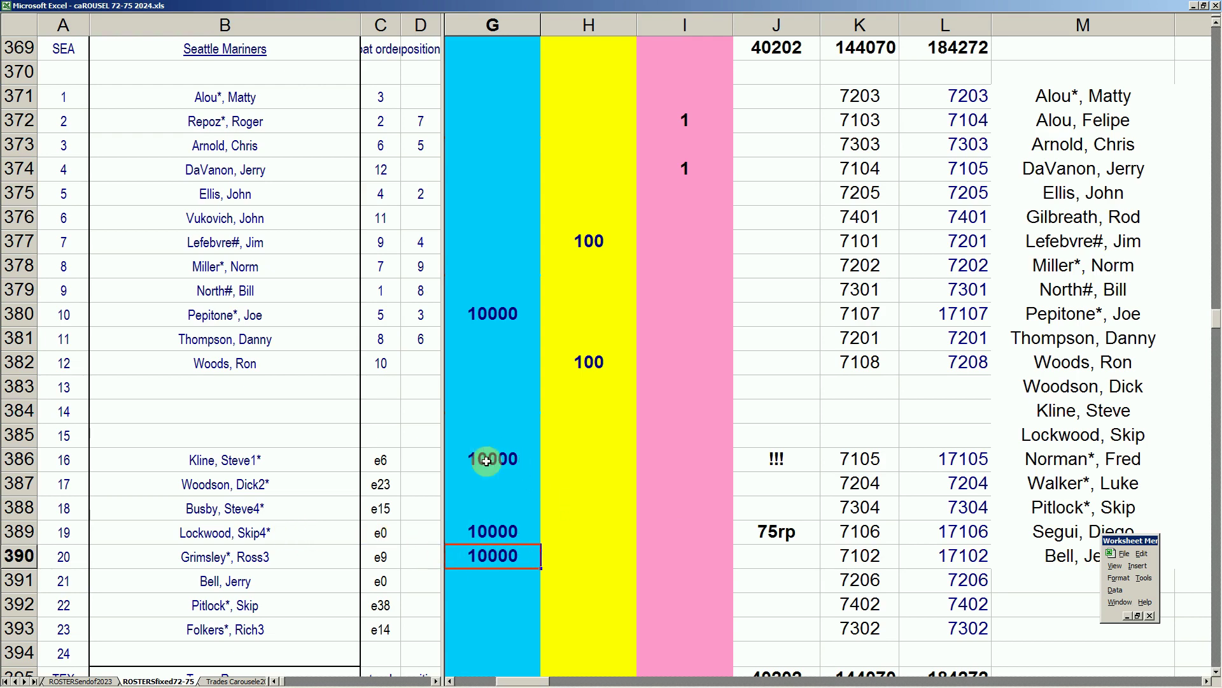
left_click(684, 414)
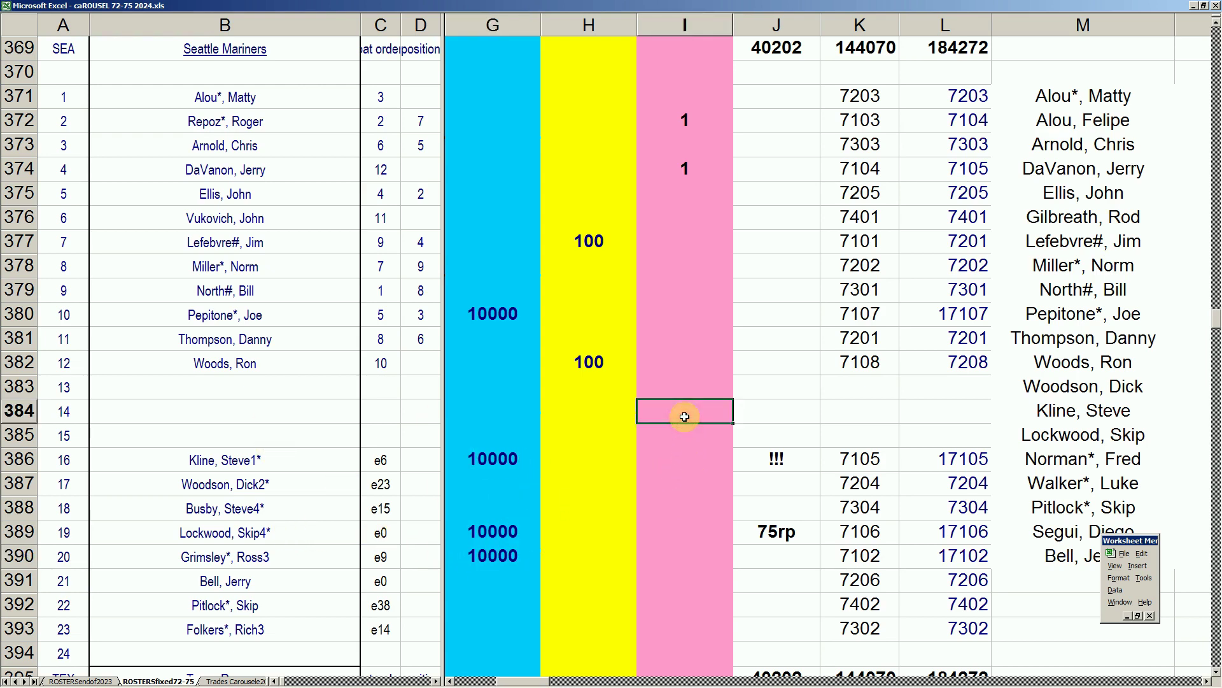
Examine the Texas Rangers and Florida Marlins rosters, checking the Marlins' 1-value token in row 425
key("Page_Down")
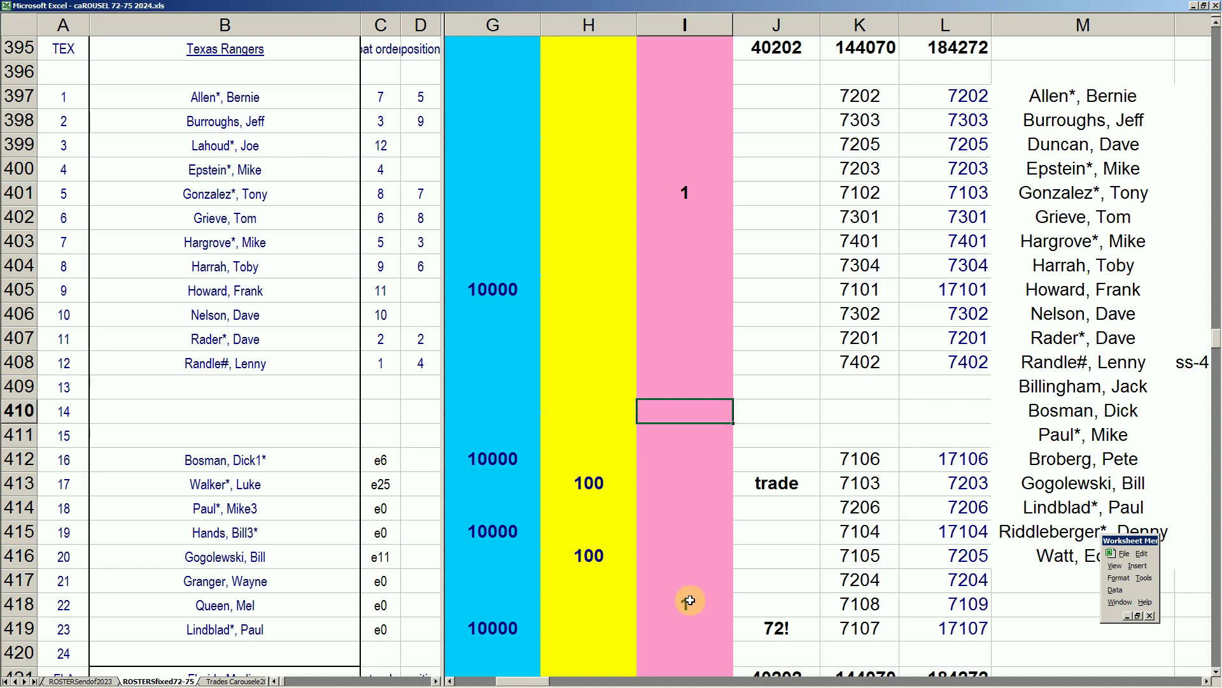
left_click(704, 238)
key("Page_Down")
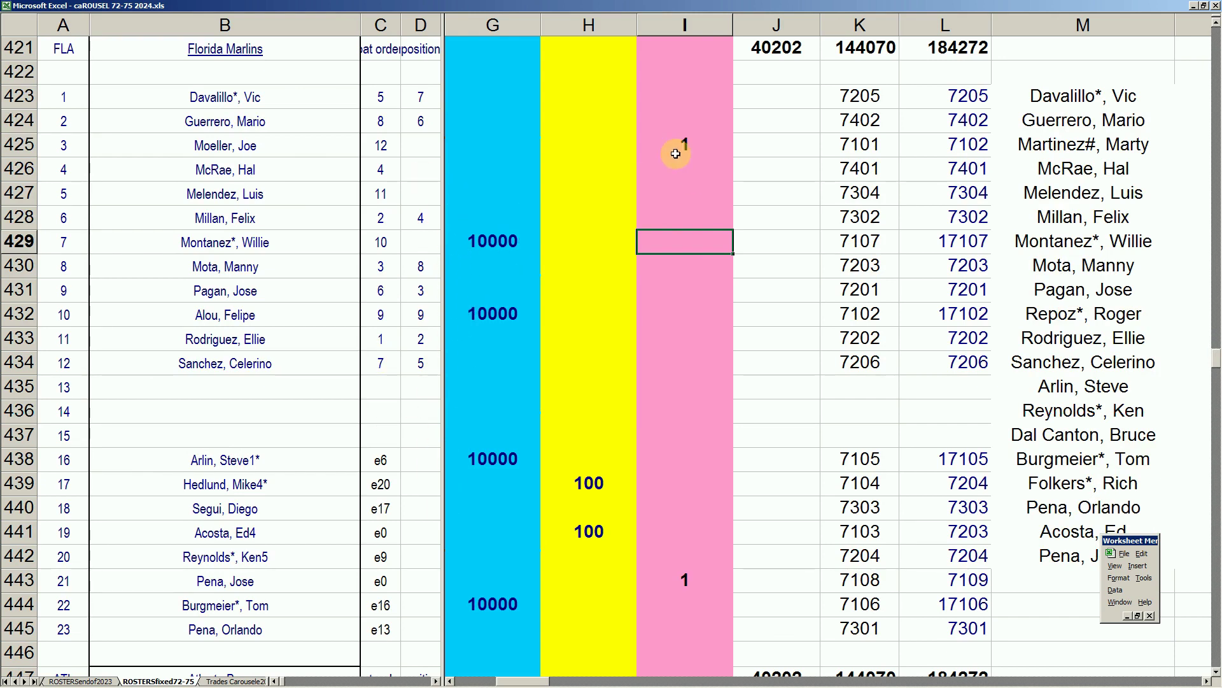
left_click(682, 142)
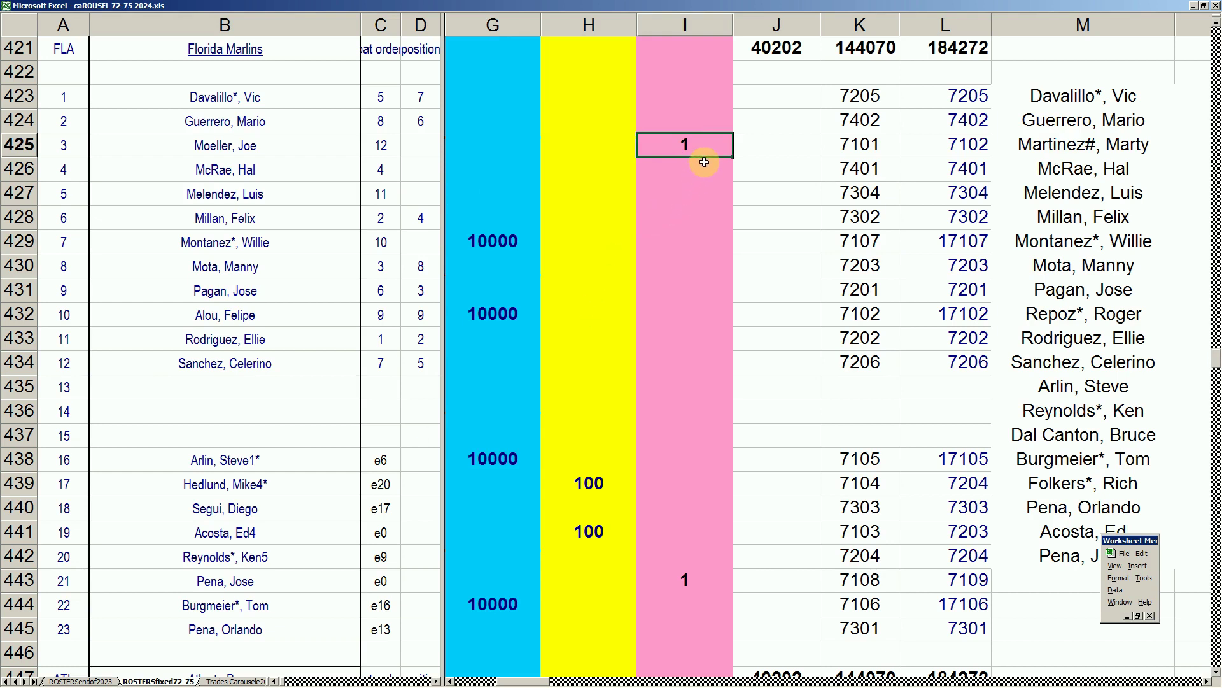
Examine the Atlanta Braves and New York Mets rosters, checking the Mets' 10000-value token in row 482
key("Page_Down")
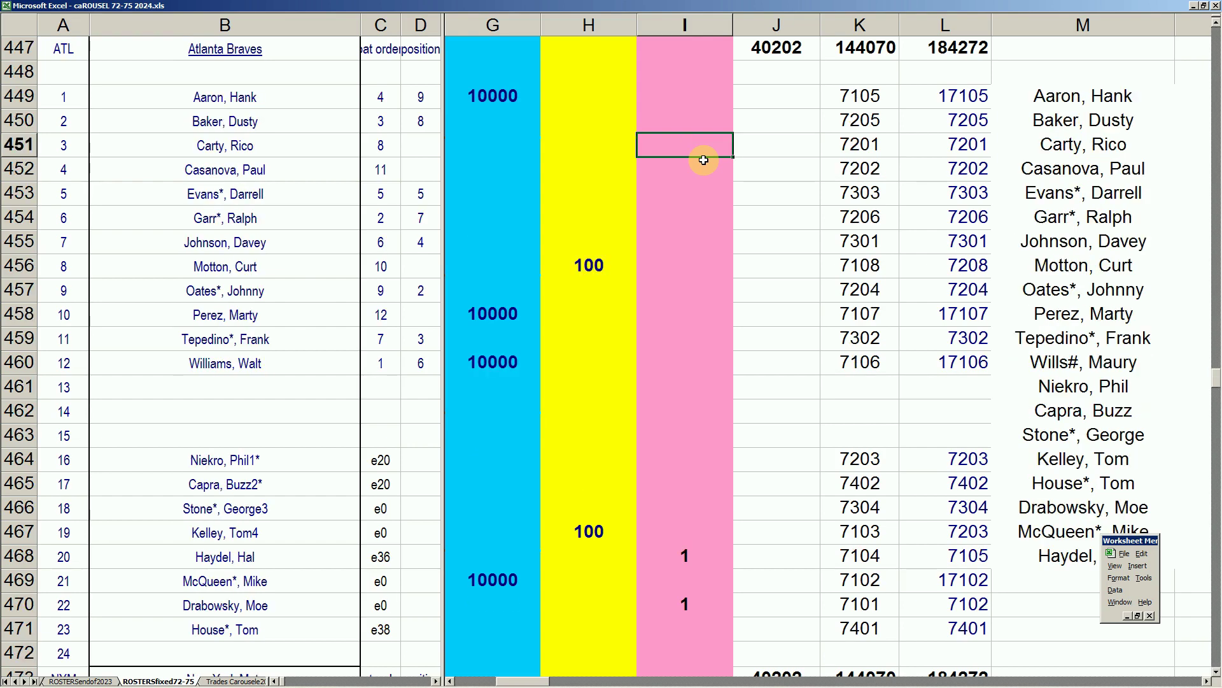
key("Page_Down")
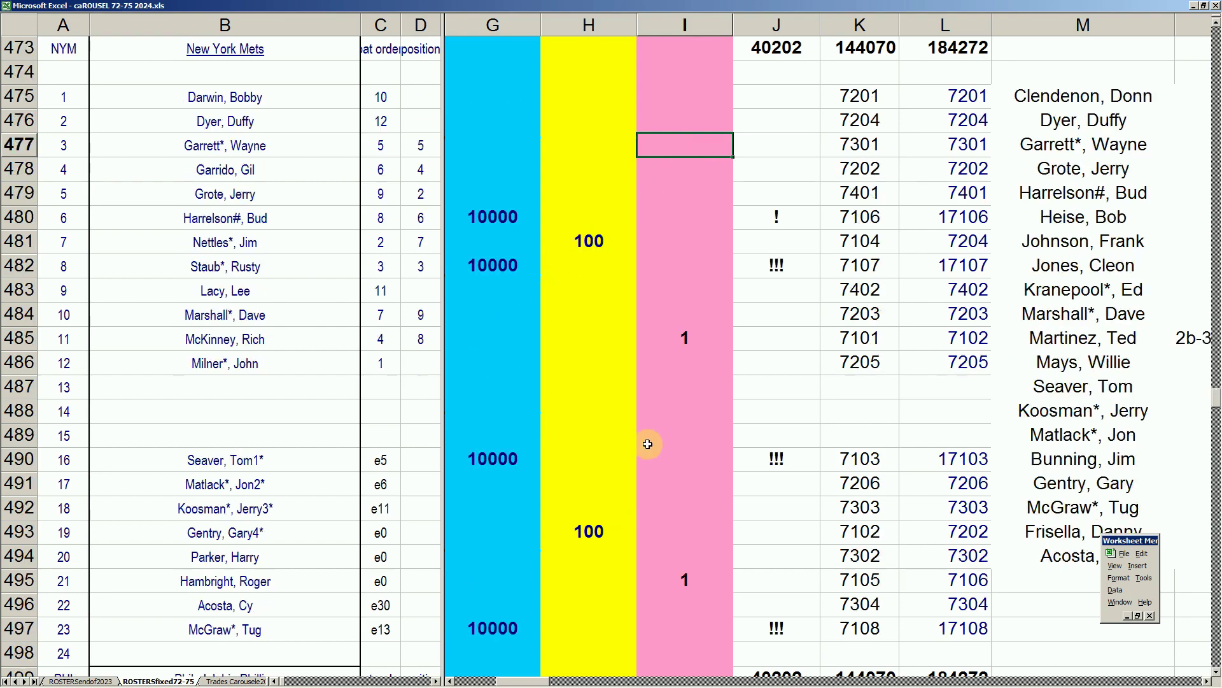
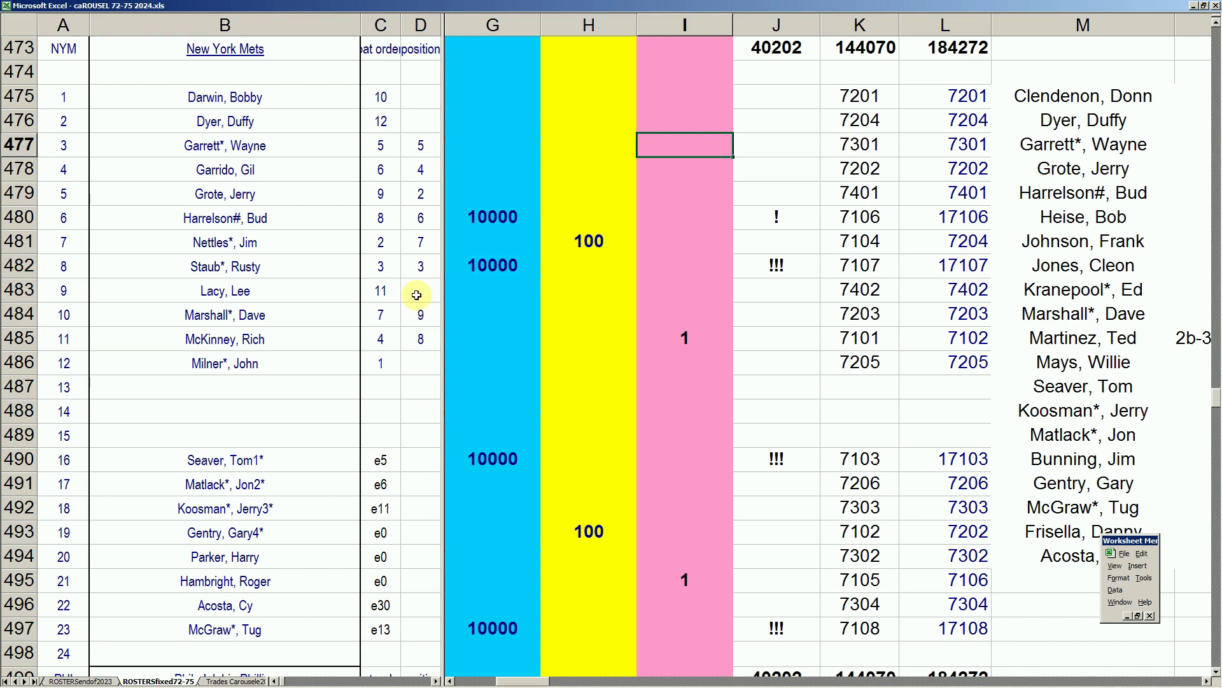
left_click(471, 264)
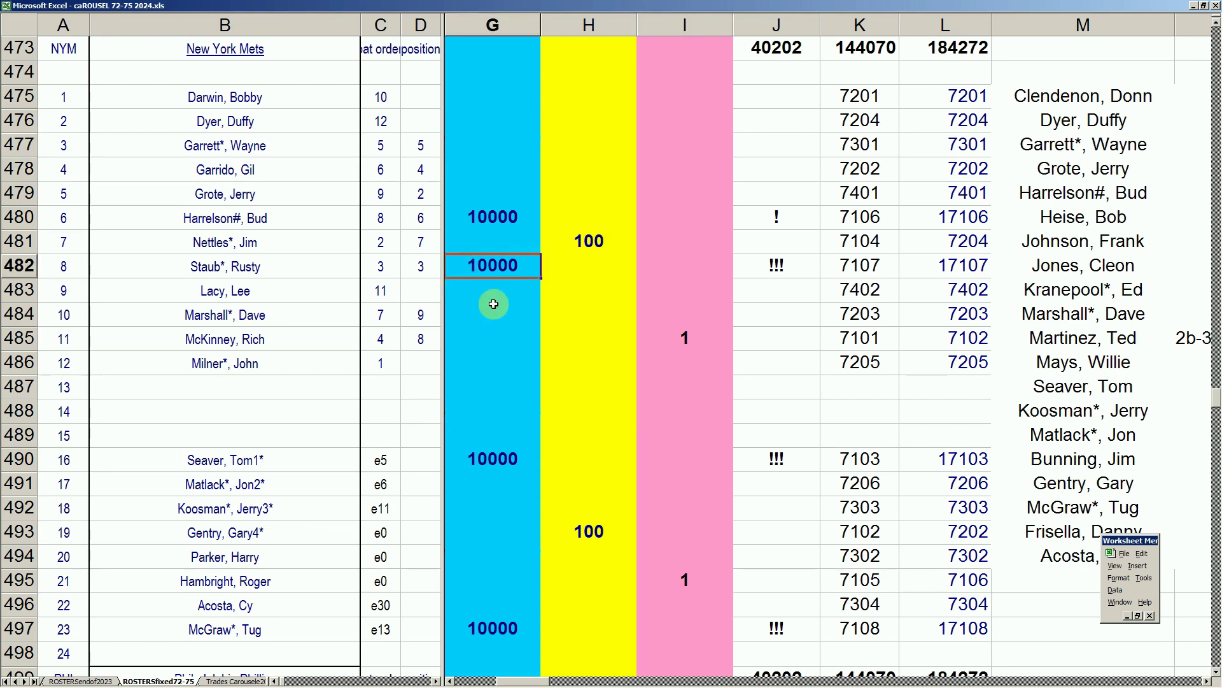
Check the New York Mets' 10000-value tokens in rows 480, 490 and 497 and the 100-value token in row 493
left_click(509, 219)
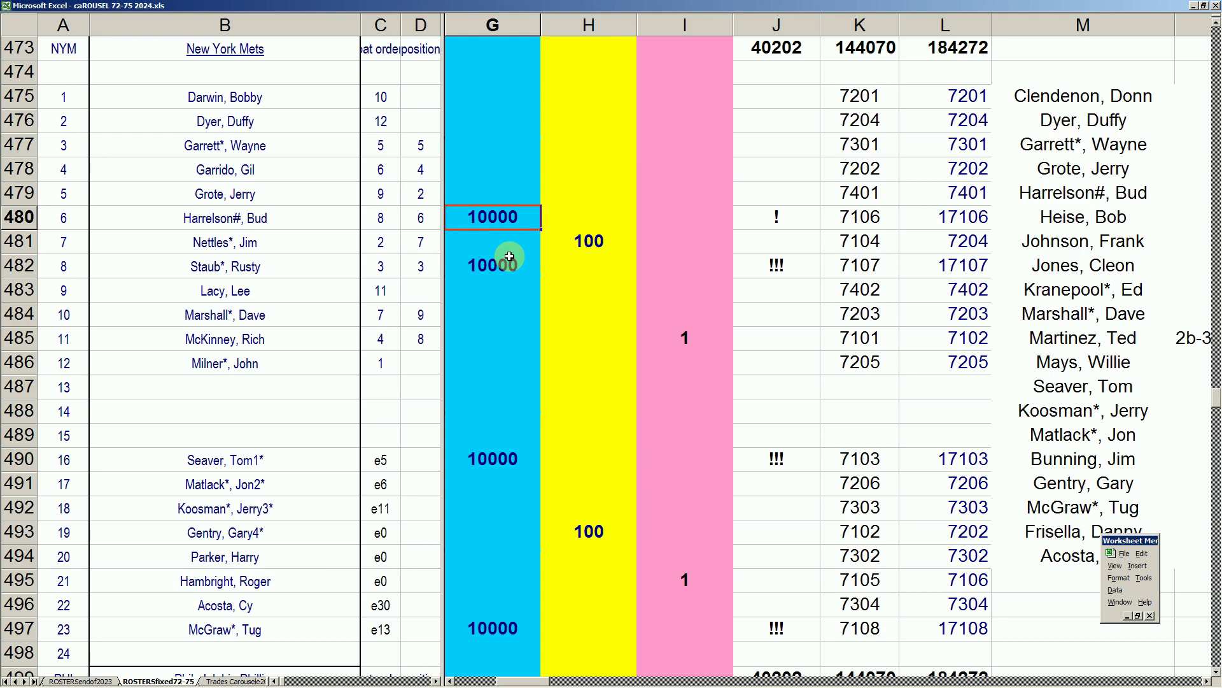
left_click(491, 454)
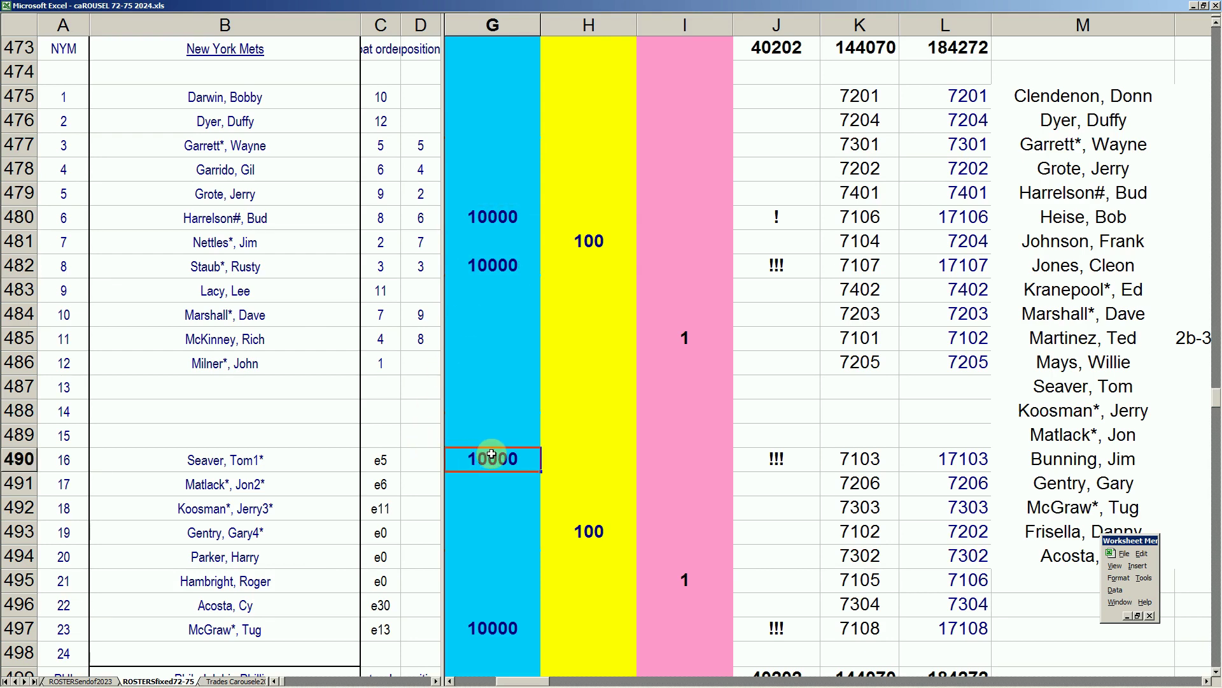
left_click(495, 629)
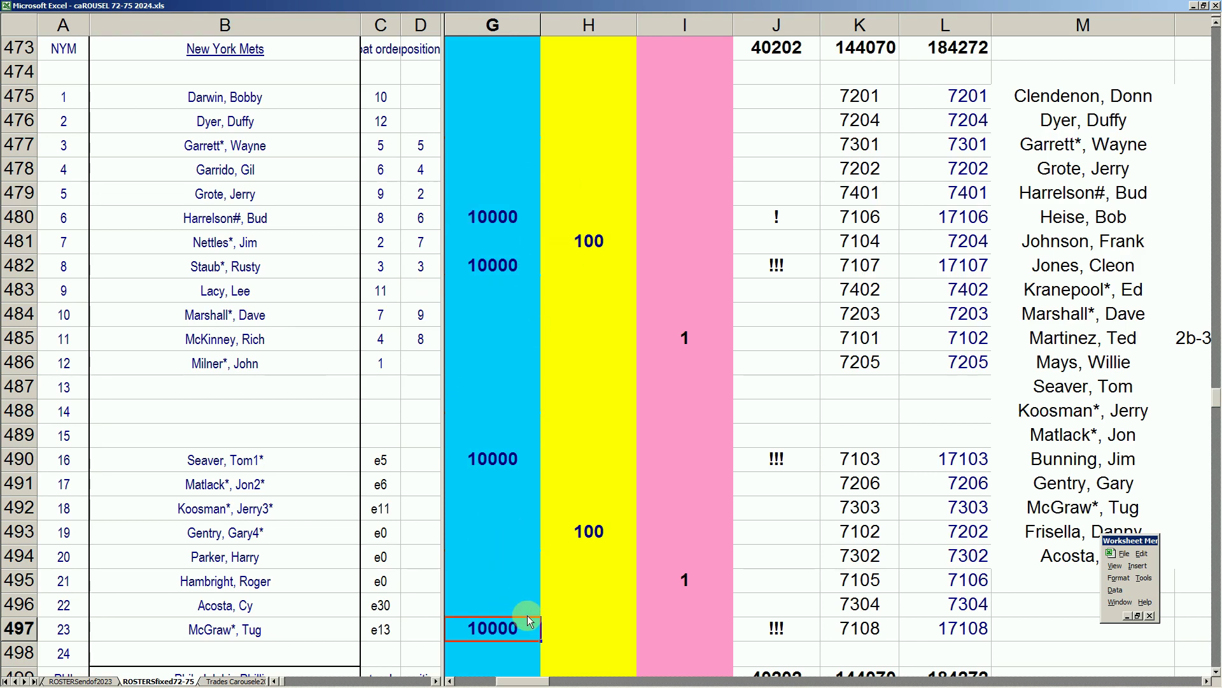
left_click(487, 534)
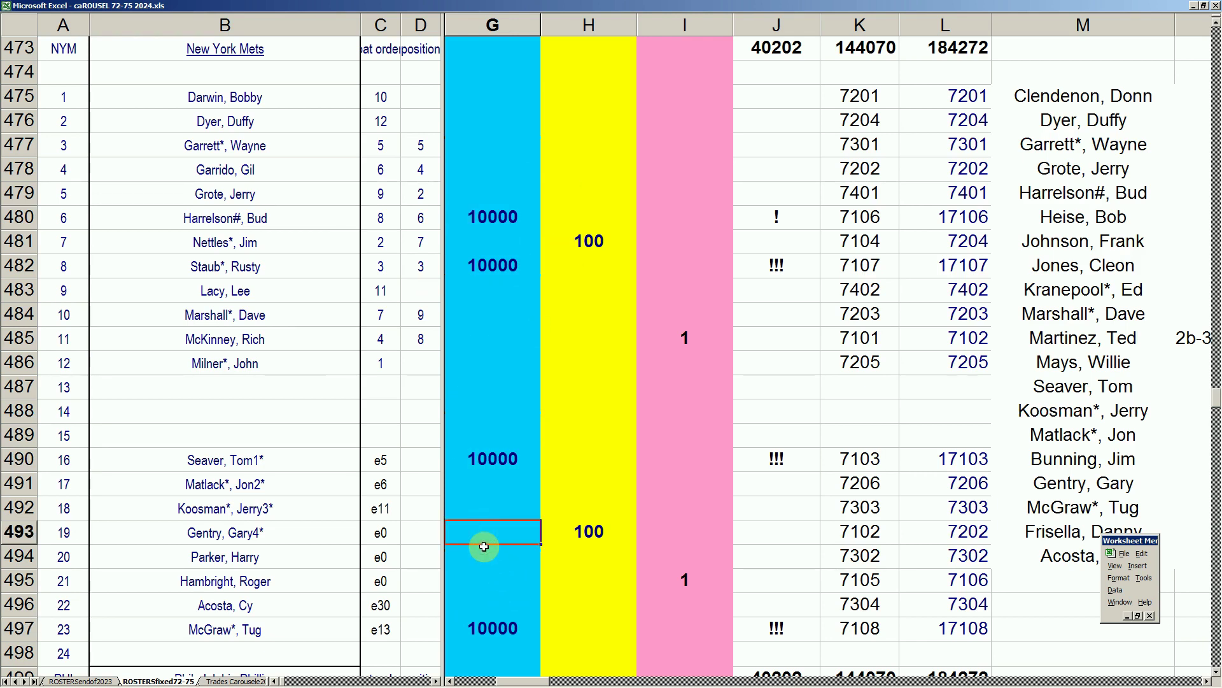
left_click(481, 537)
left_click(581, 533)
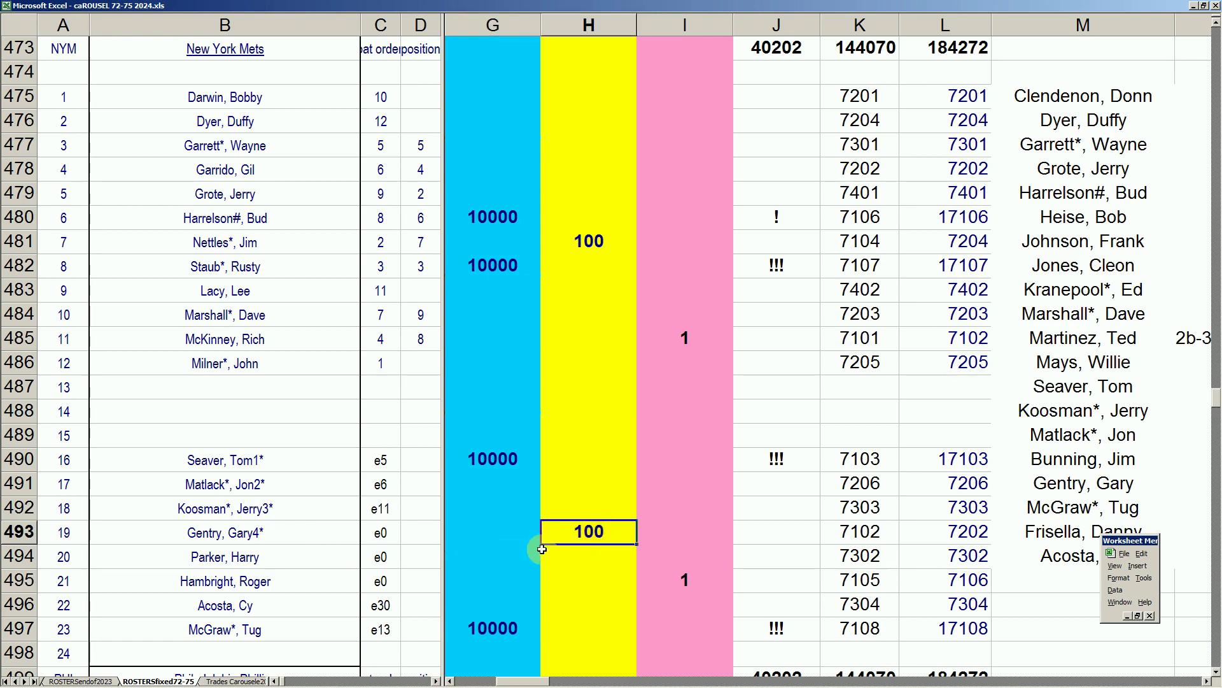
left_click(306, 533)
left_click(498, 535)
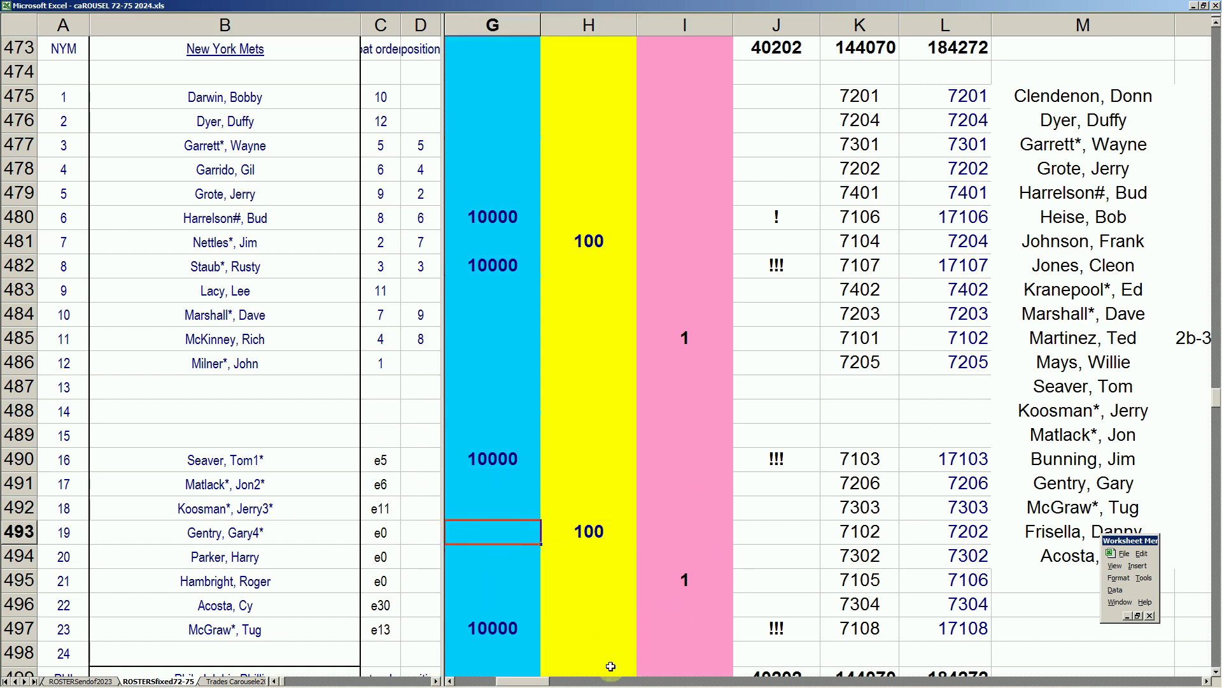
Examine the tokens in the Philadelphia Phillies, Chicago Cubs, Cincinnati Reds and Pittsburgh Pirates rosters
left_click(600, 515)
key("Page_Down")
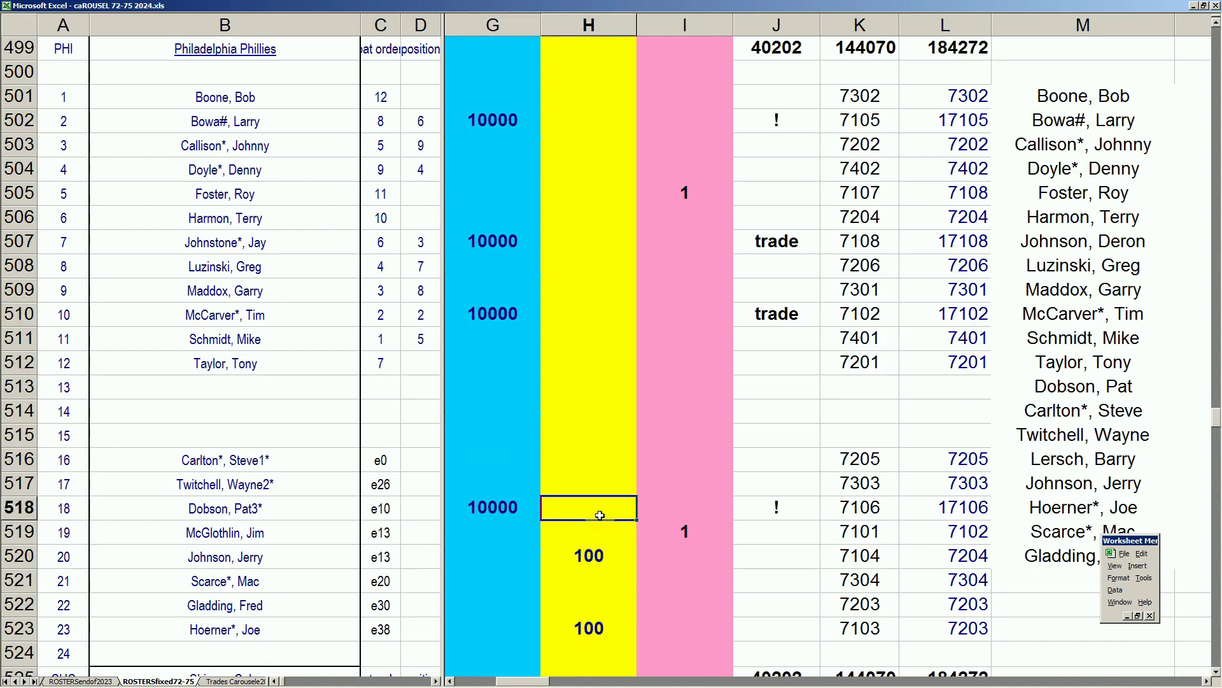
key("Page_Down")
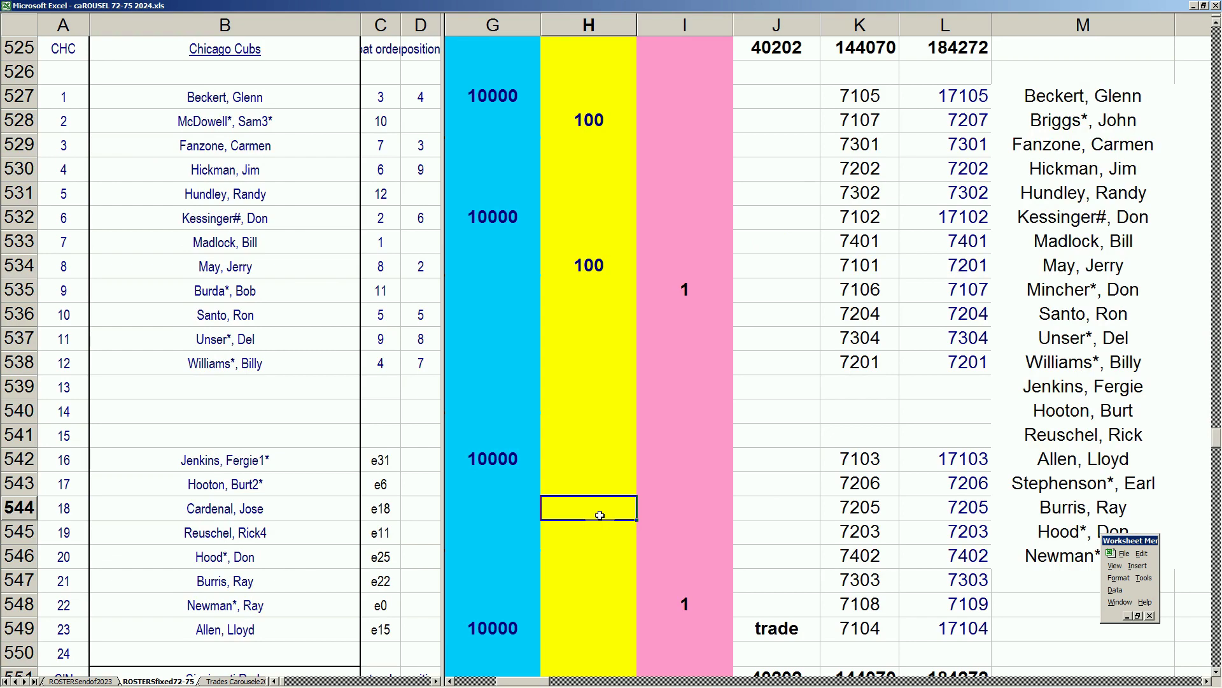
key("Page_Down")
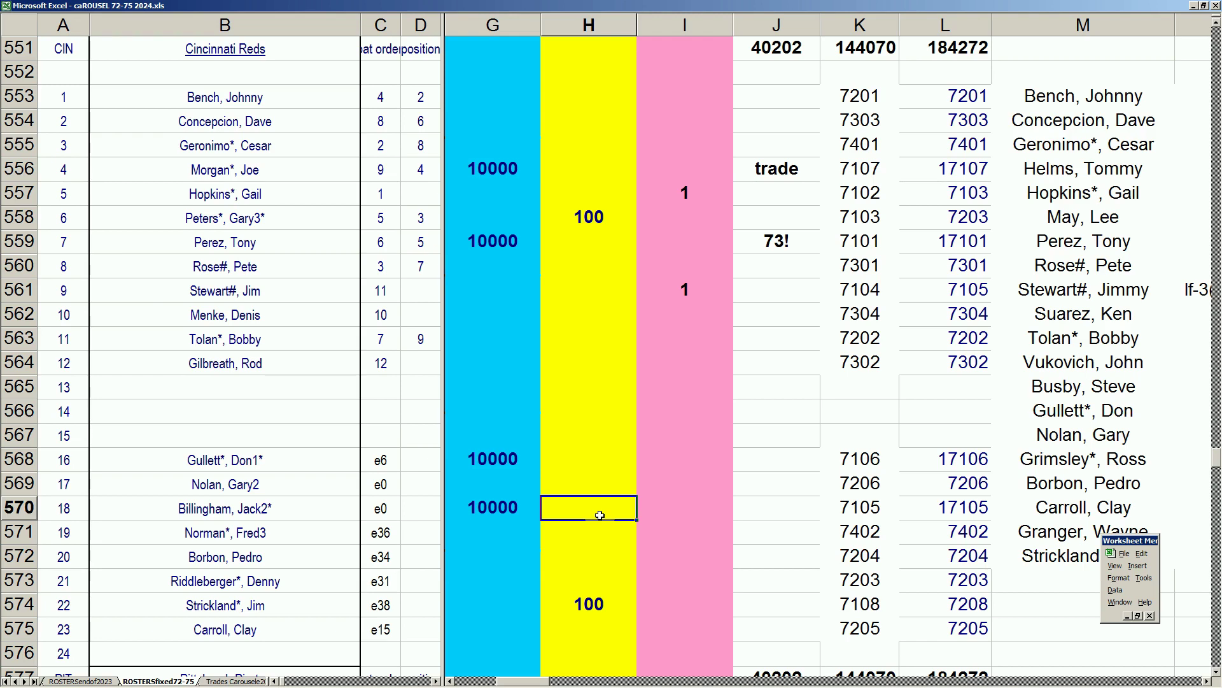
key("Page_Down")
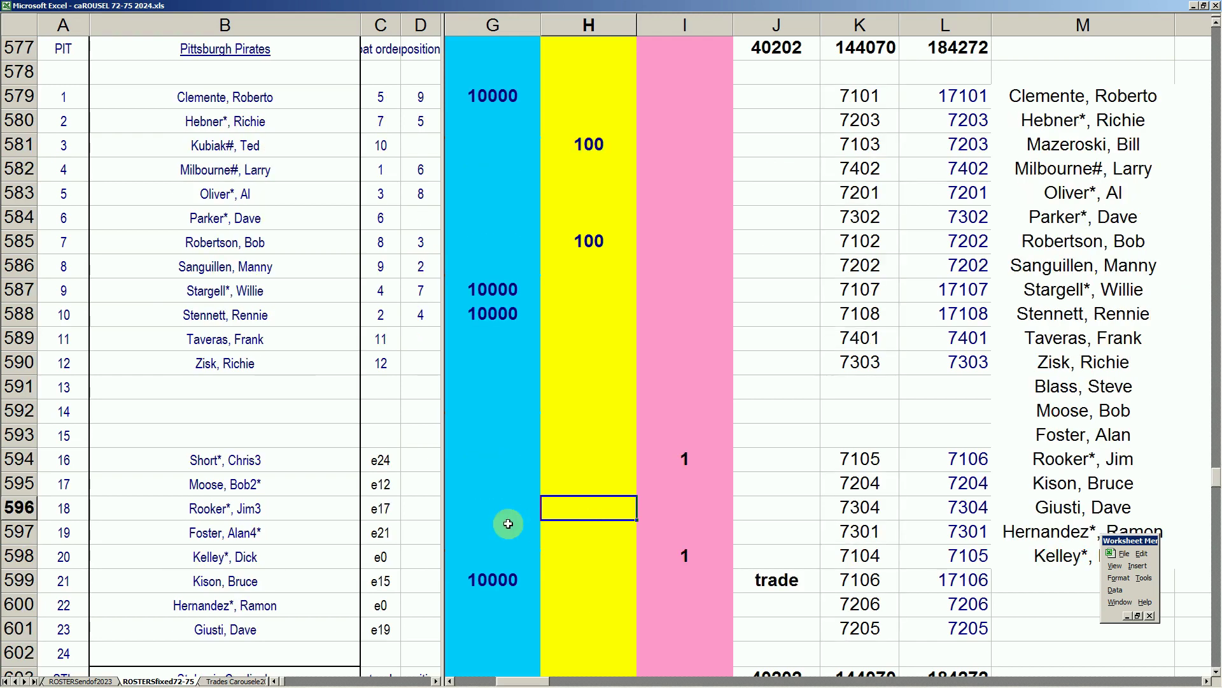
left_click(583, 409)
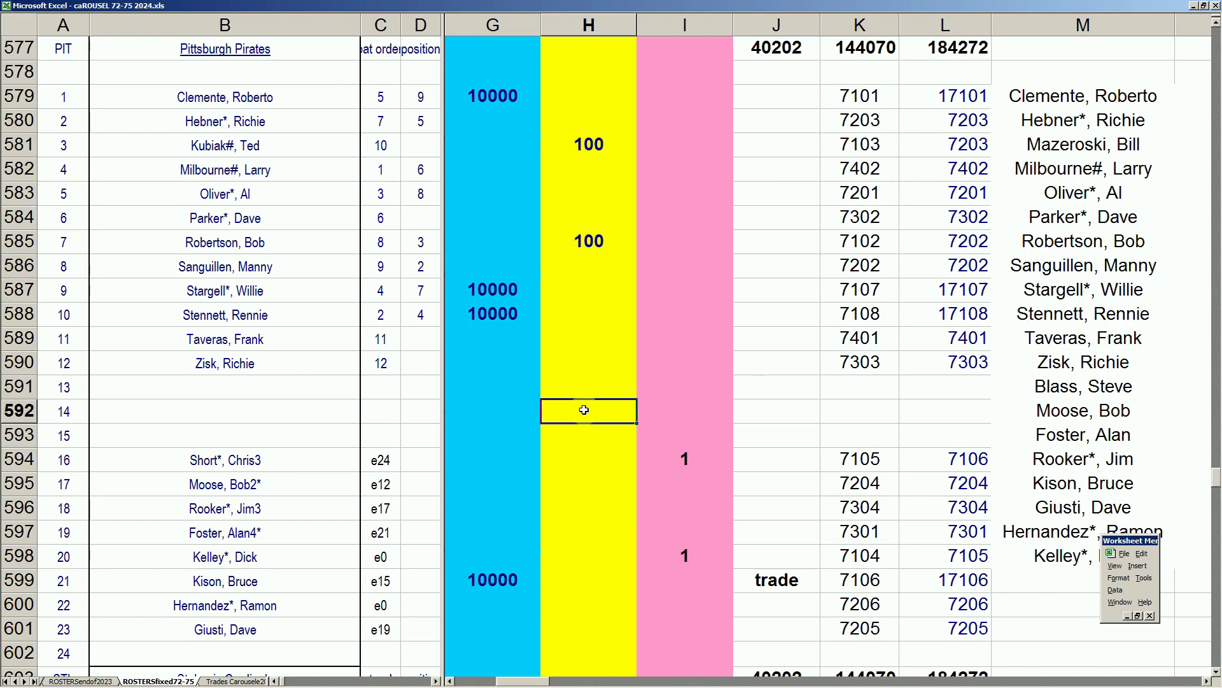
Examine the St. Louis, Arizona, Colorado and Las Vegas rosters, checking the Las Vegas Rivieras' 1-value token in row 691
key("Page_Down")
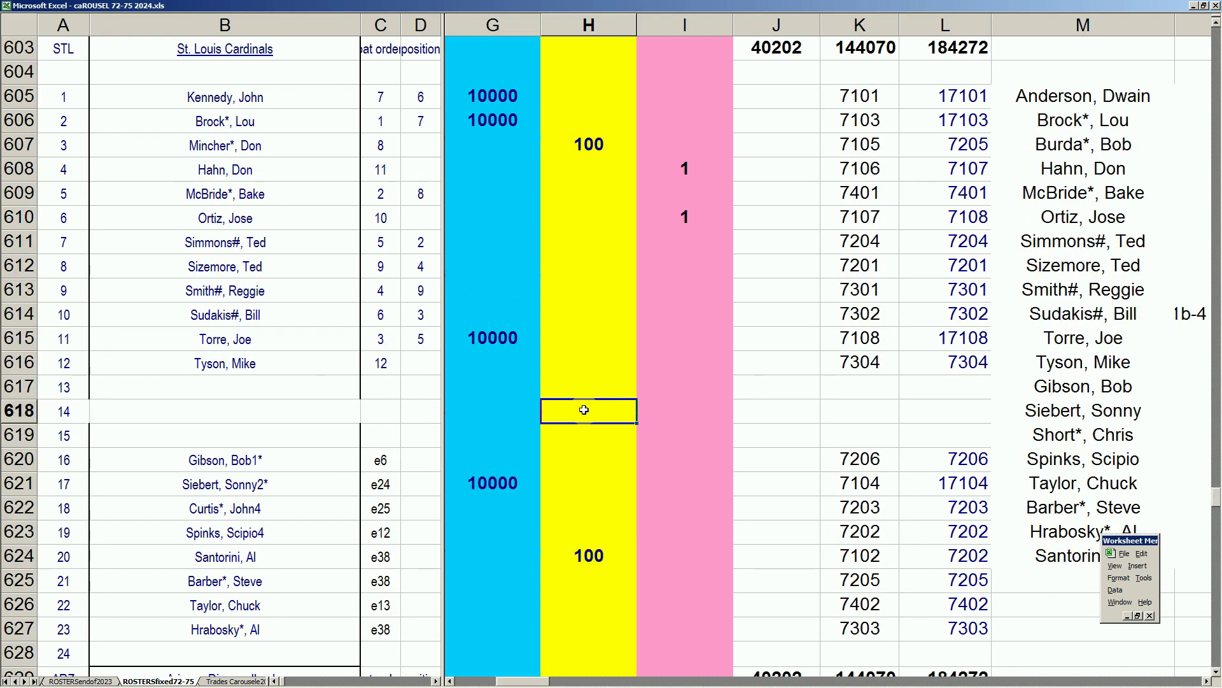
key("Page_Down")
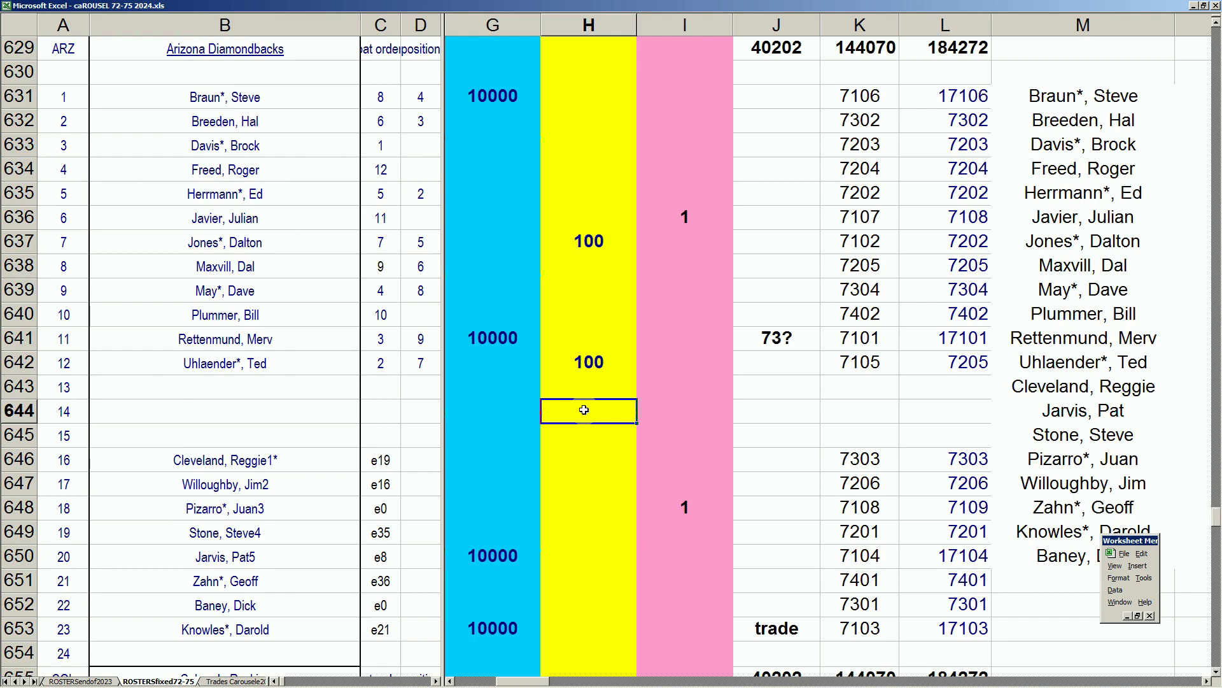
key("Page_Down")
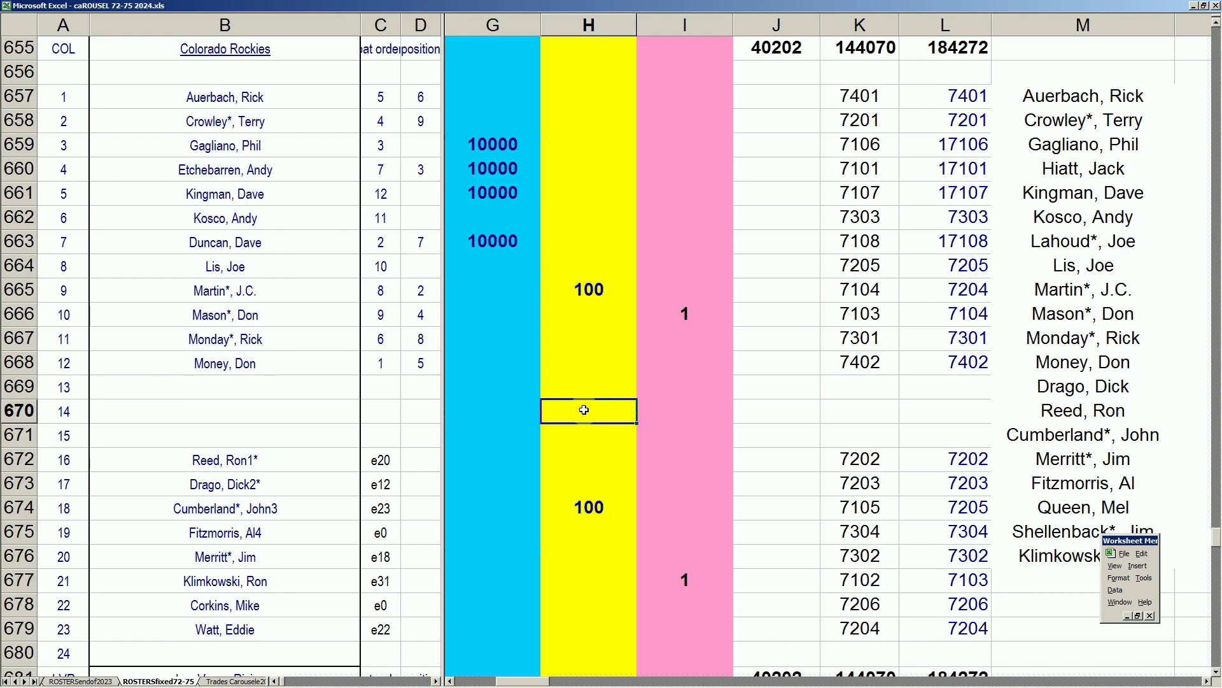
key("Page_Down")
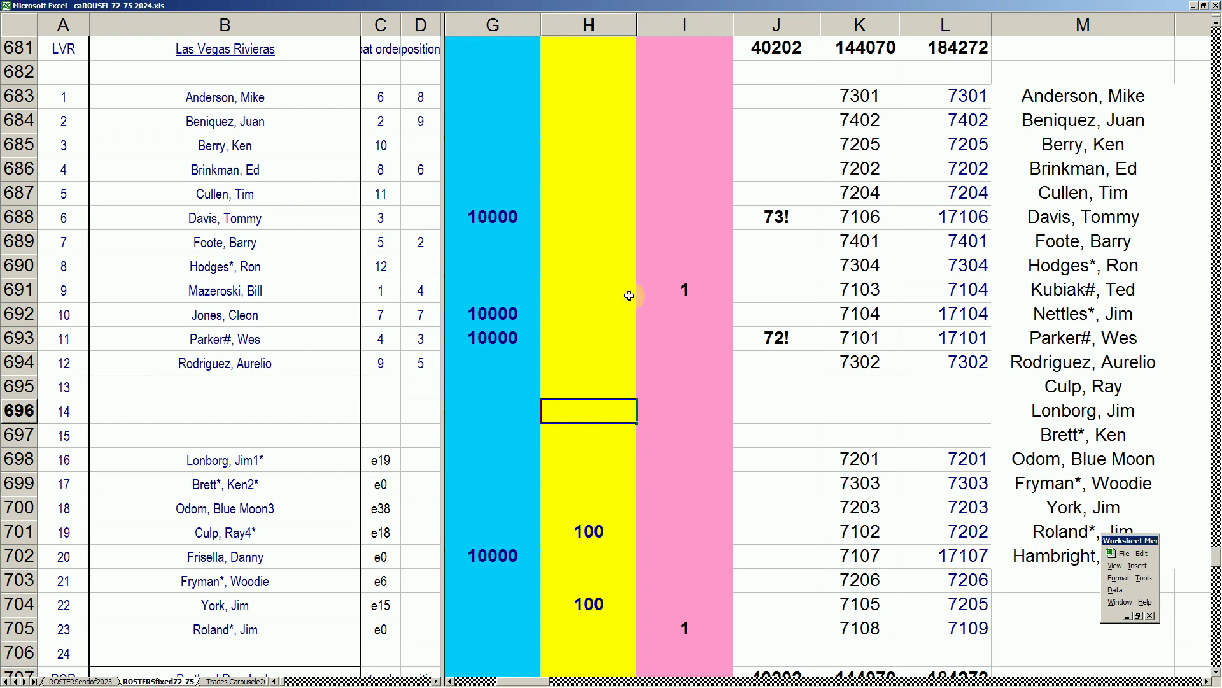
left_click(700, 289)
left_click(592, 164)
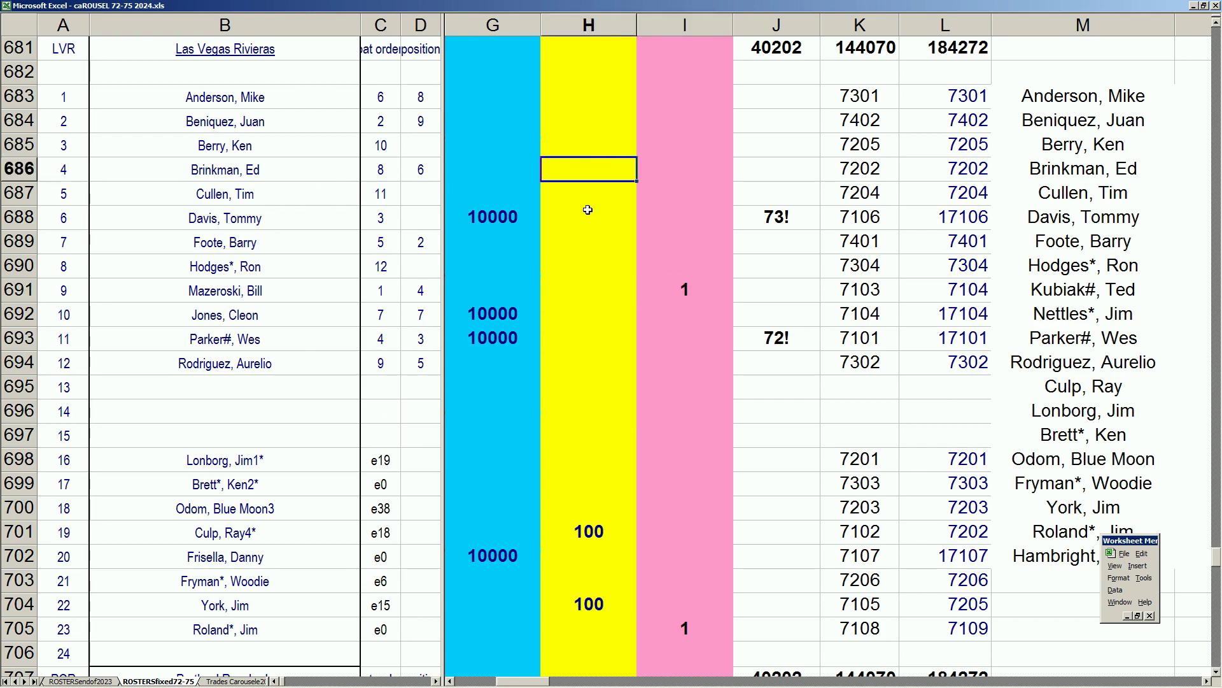
Examine the Portland Rosebuds roster and check the Houston Astros' 10000-value tokens in rows 743, 751, 752 and 753
key("Page_Down")
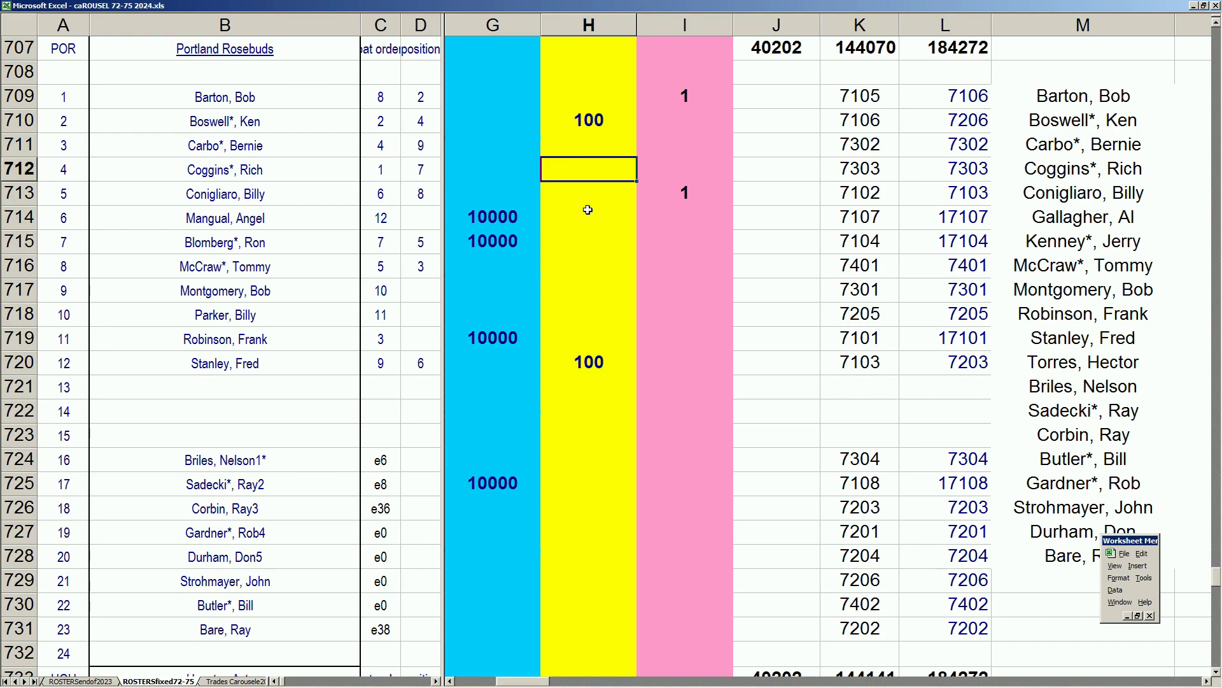
key("Page_Down")
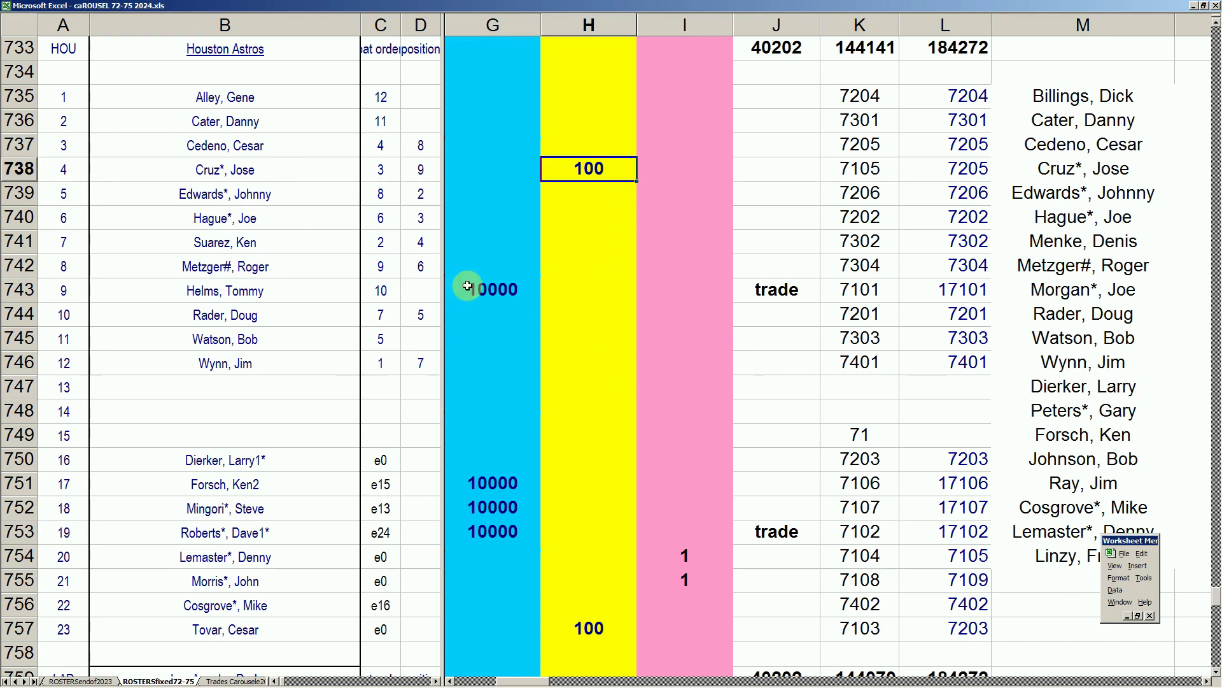
left_click(496, 290)
left_click(487, 484)
left_click(500, 509)
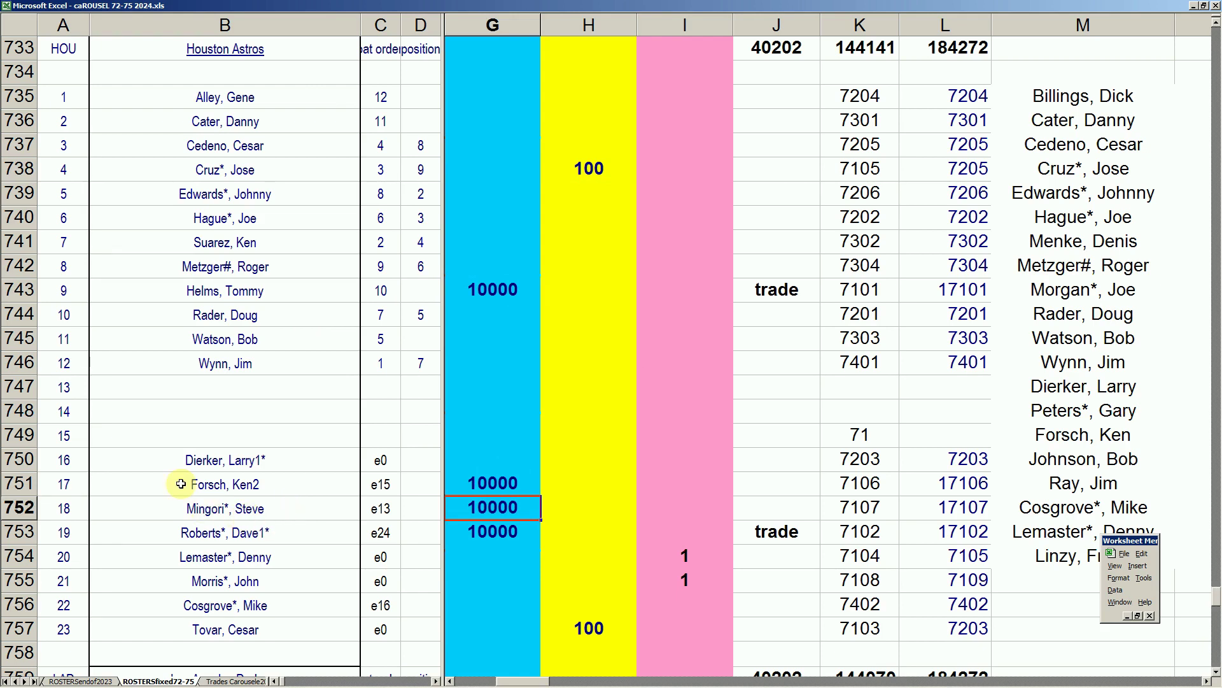
left_click(263, 512)
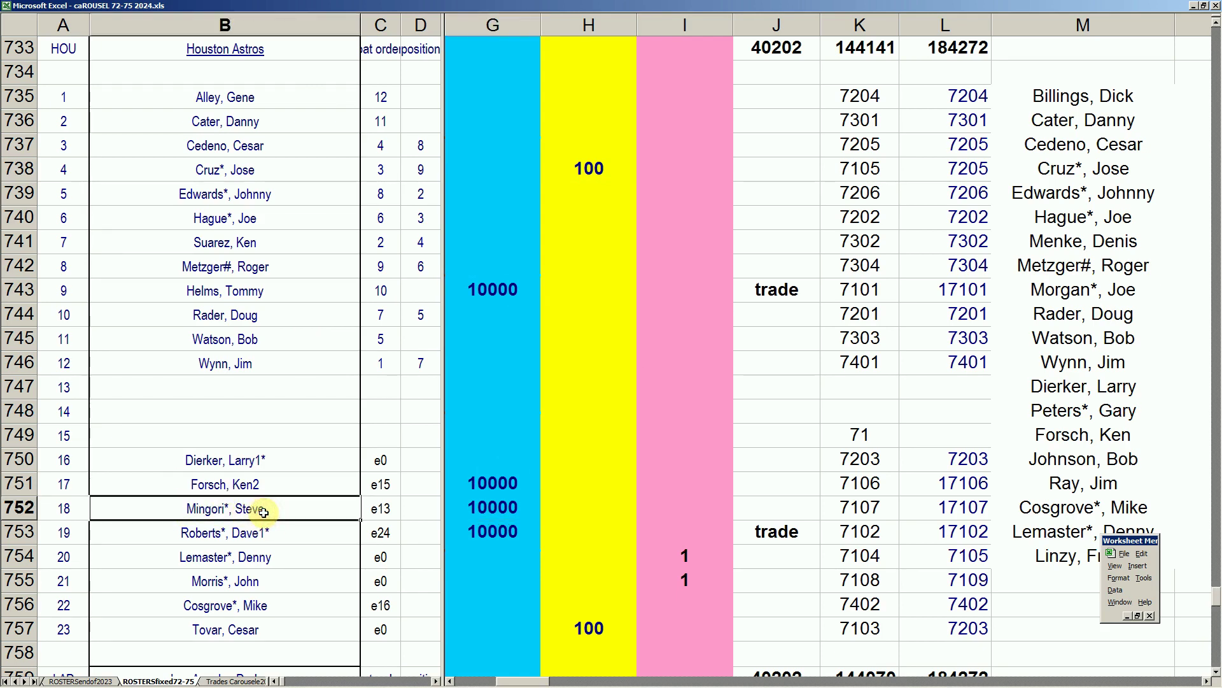
left_click(490, 509)
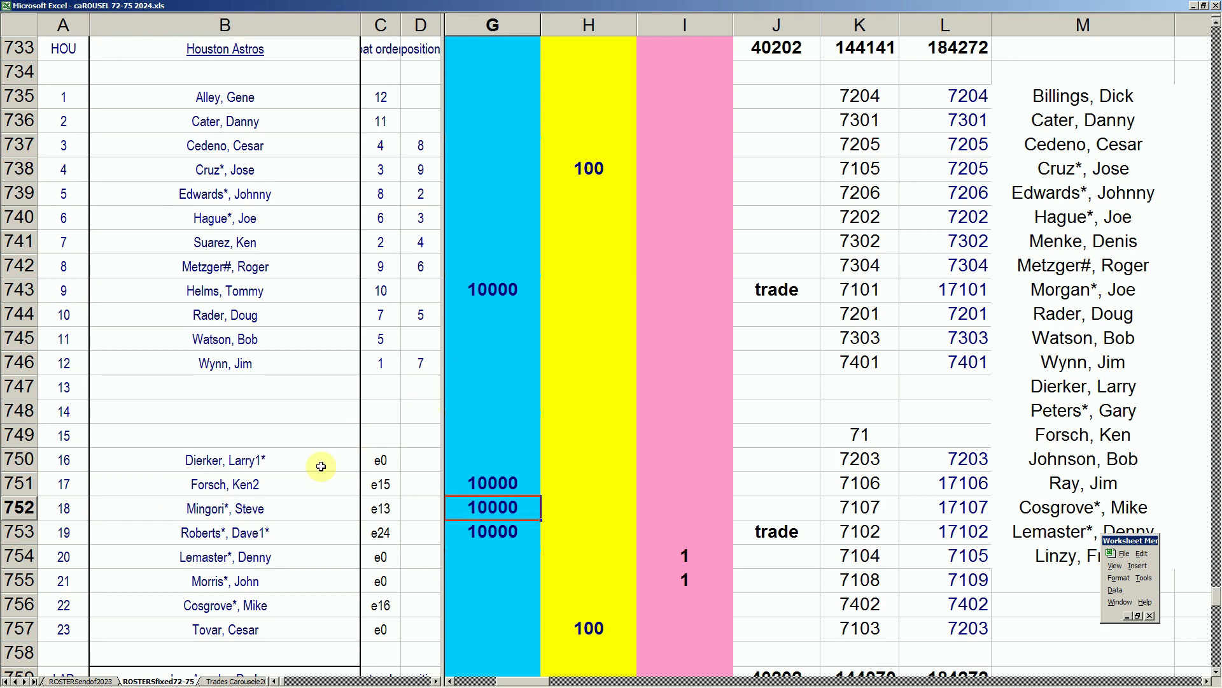
left_click(290, 528)
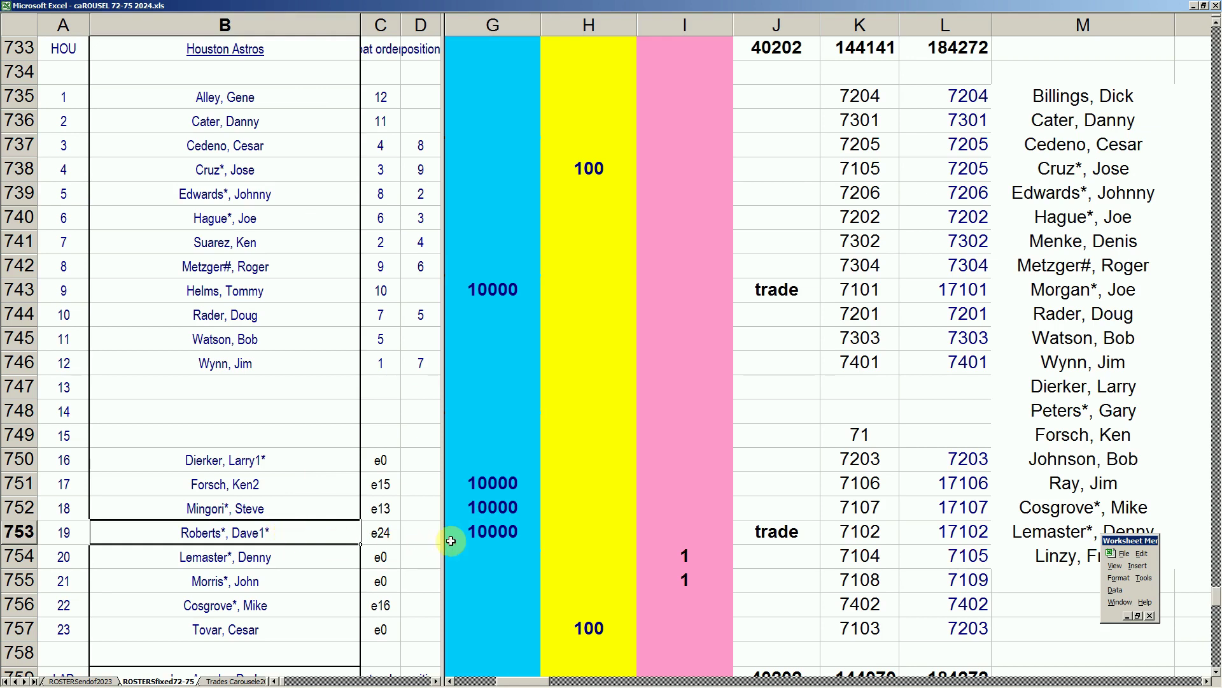
left_click(472, 538)
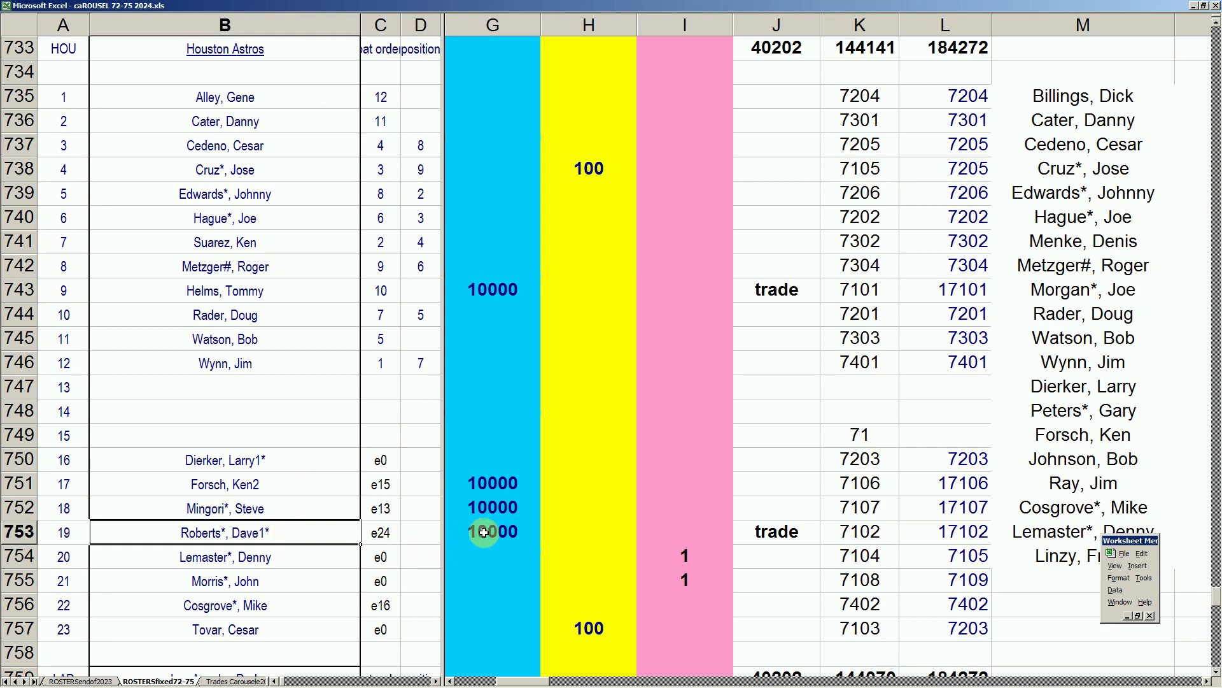
left_click(484, 532)
Check the Los Angeles Dodgers' 10000-value tokens in rows 765 and 778 and the pitchers in rows 781 and 782
left_click(651, 350)
key("Page_Down")
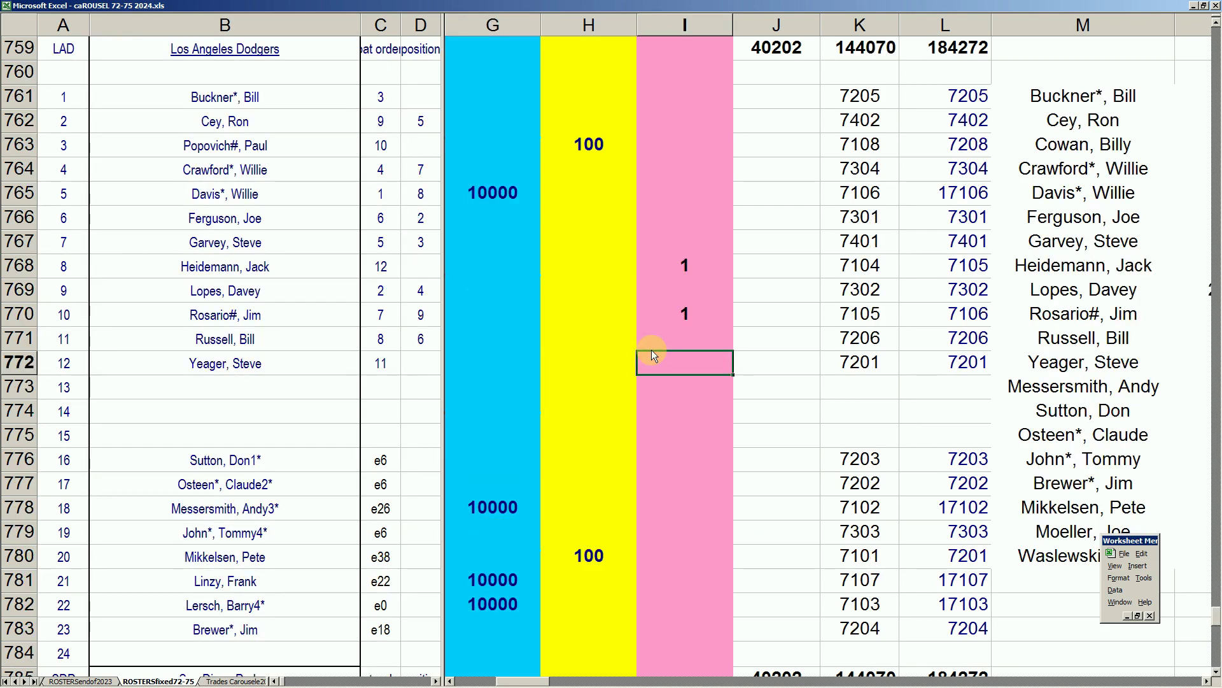
left_click(506, 192)
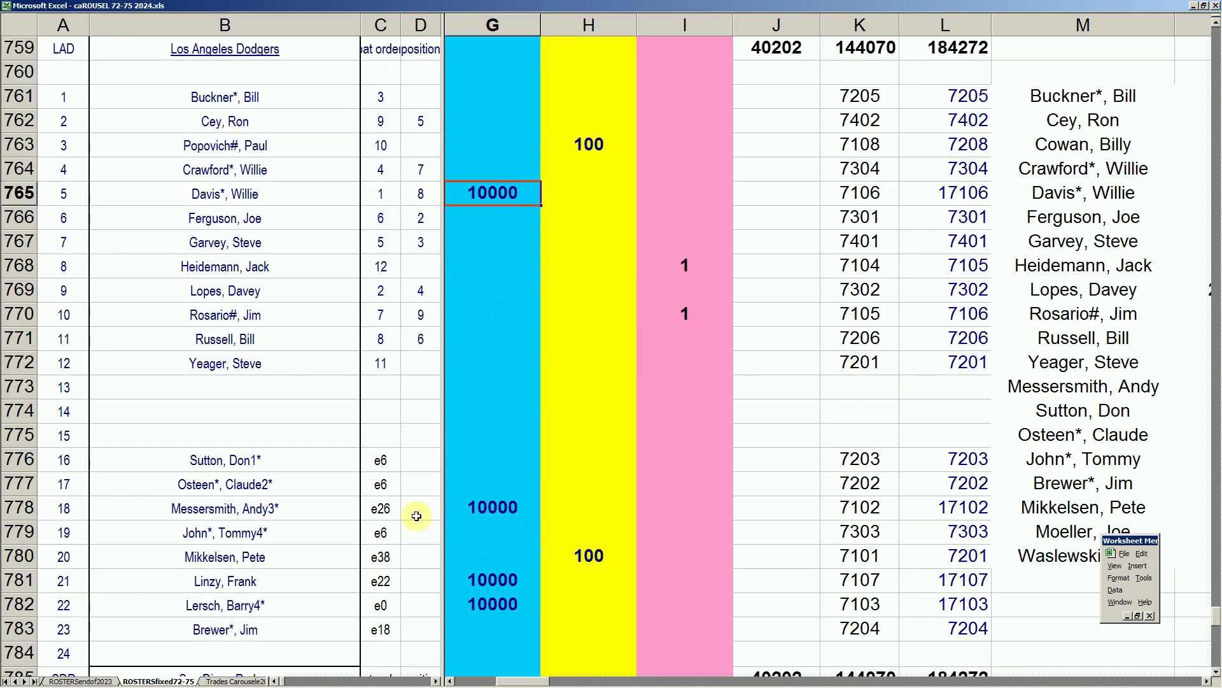
left_click(486, 508)
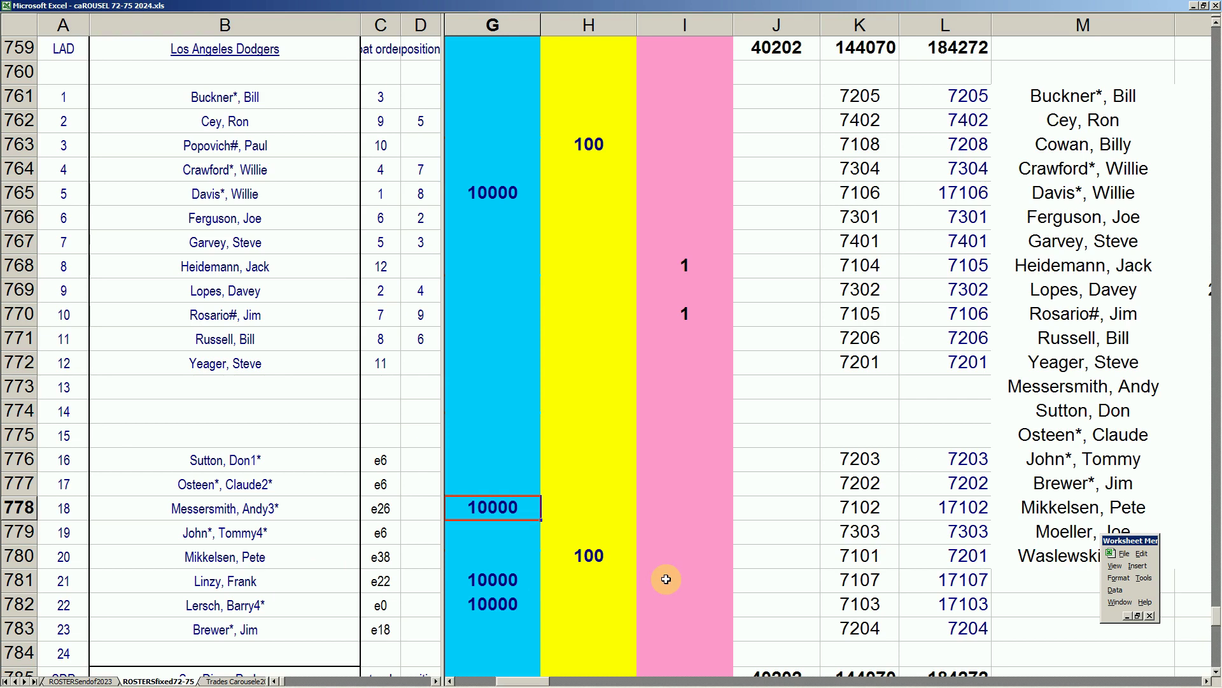
left_click(281, 585)
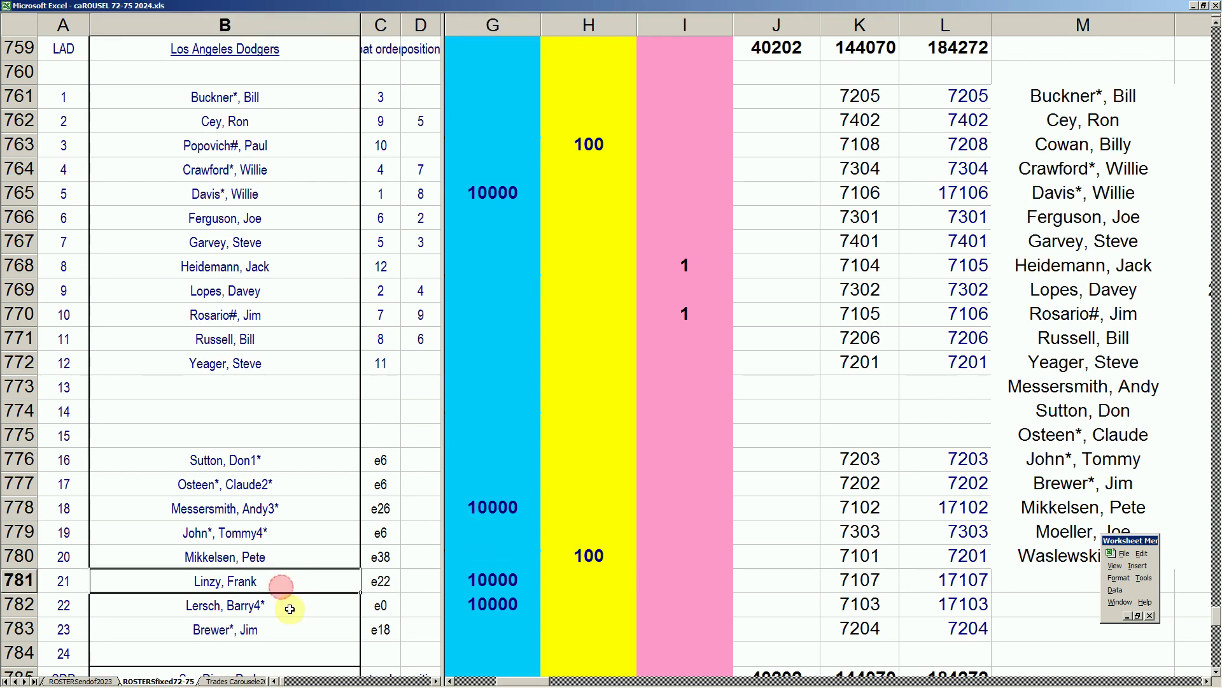
left_click(291, 609)
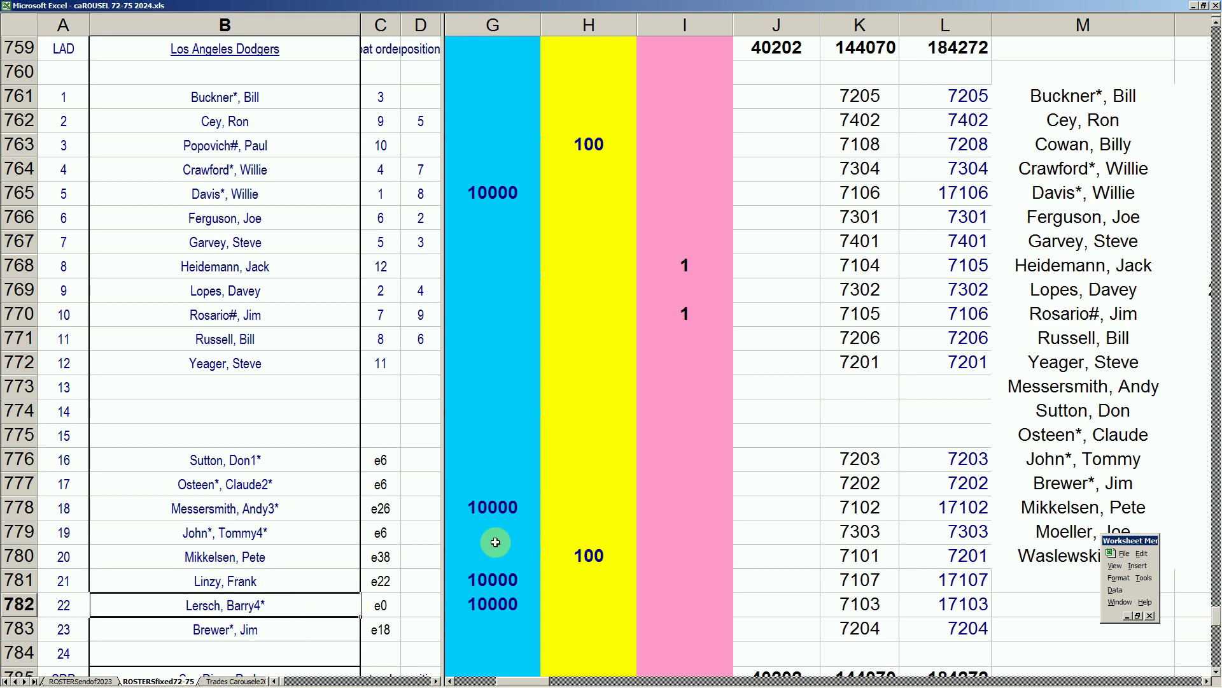
left_click(497, 507)
left_click(508, 195)
Examine the San Diego Padres roster, checking the 1-value token in row 788
left_click(479, 330)
key("Page_Down")
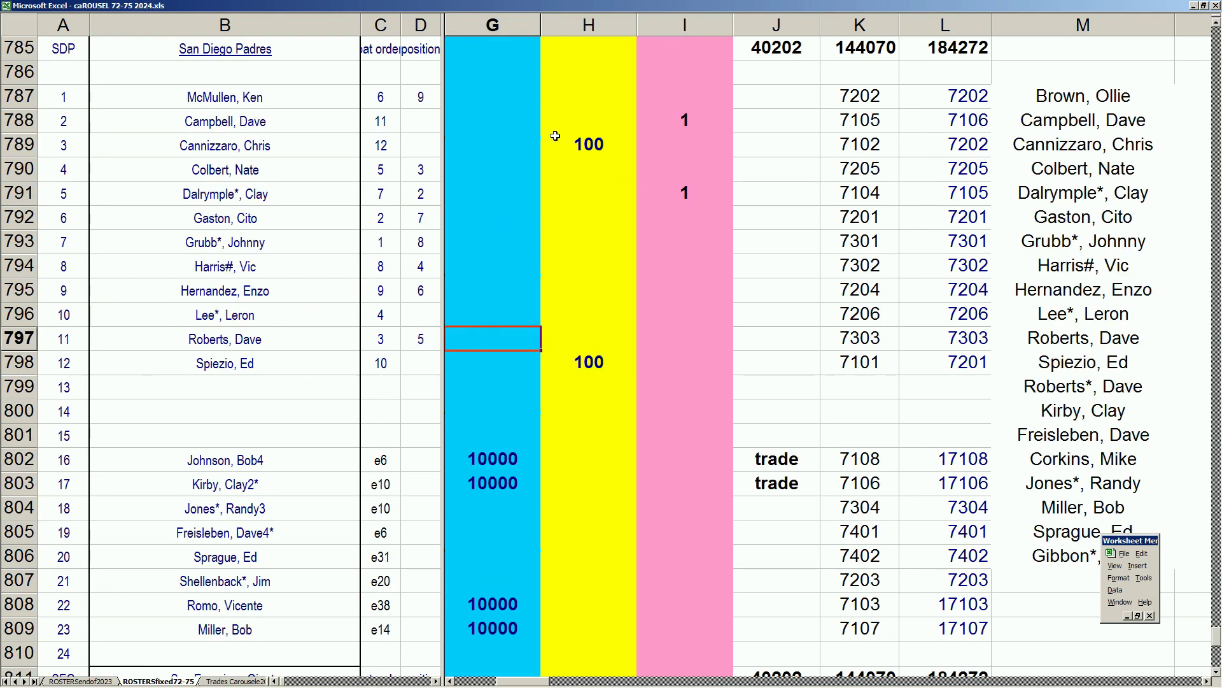
left_click(583, 116)
left_click(686, 121)
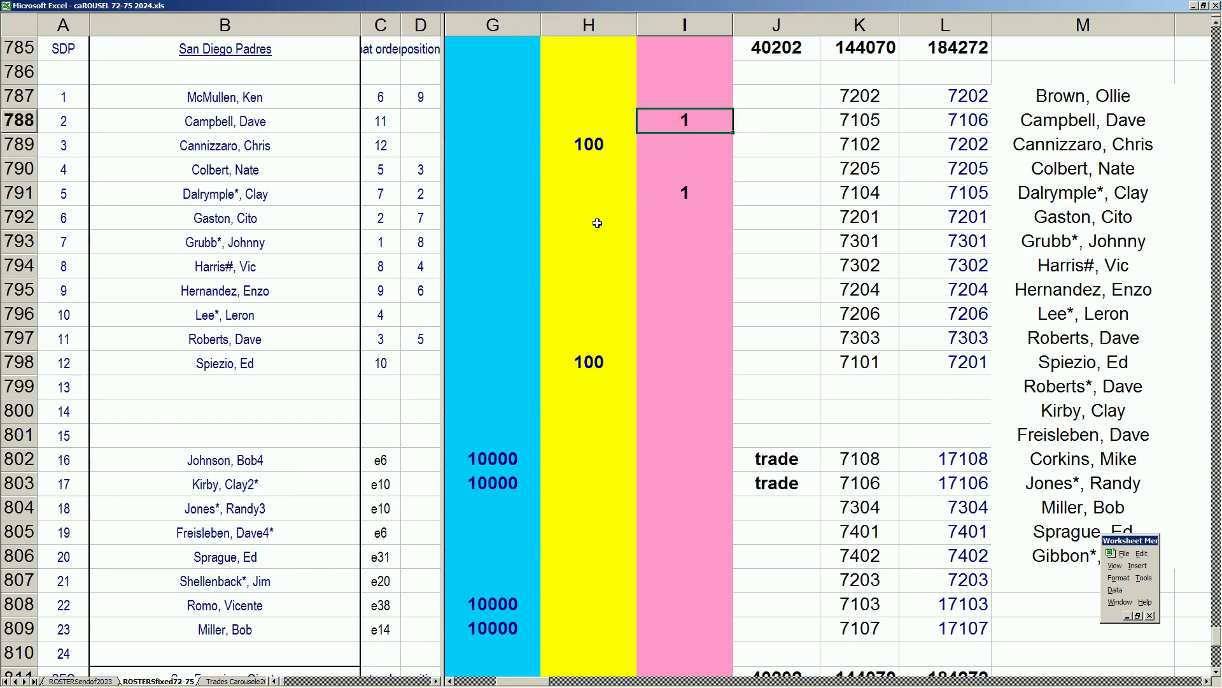
Examine the San Francisco Giants roster, checking the 1-value token in row 823 and the token total in J811
key("Page_Down")
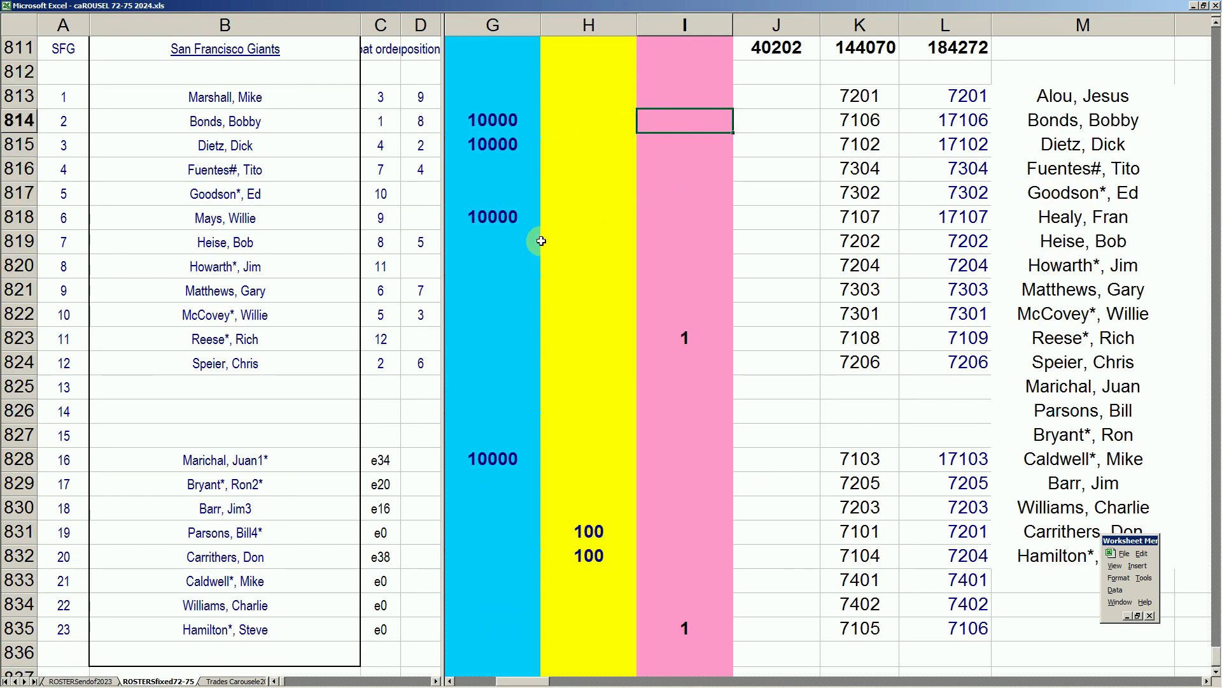
left_click(316, 338)
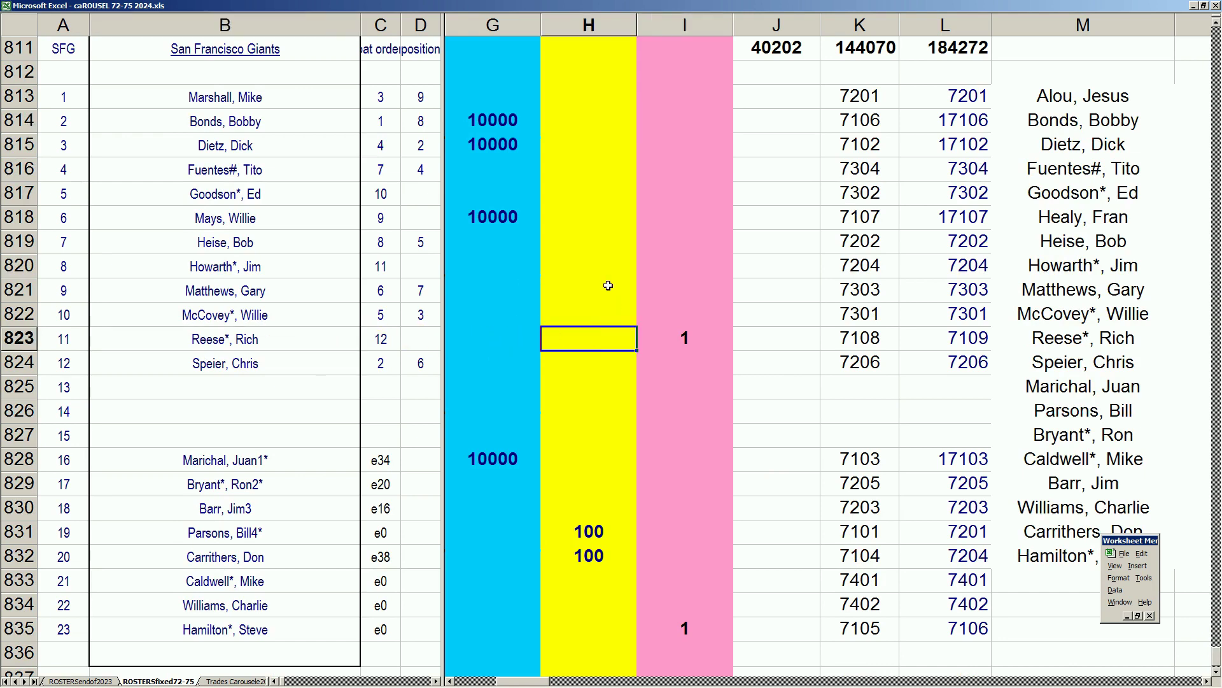
left_click(683, 340)
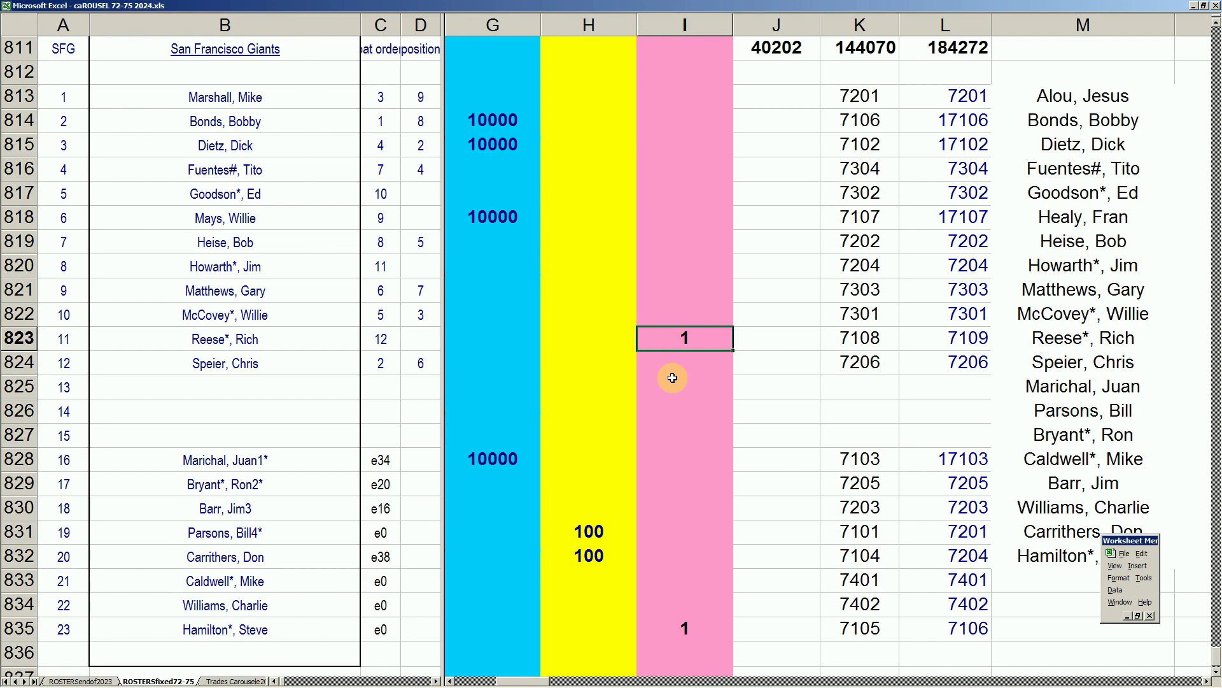
left_click(804, 50)
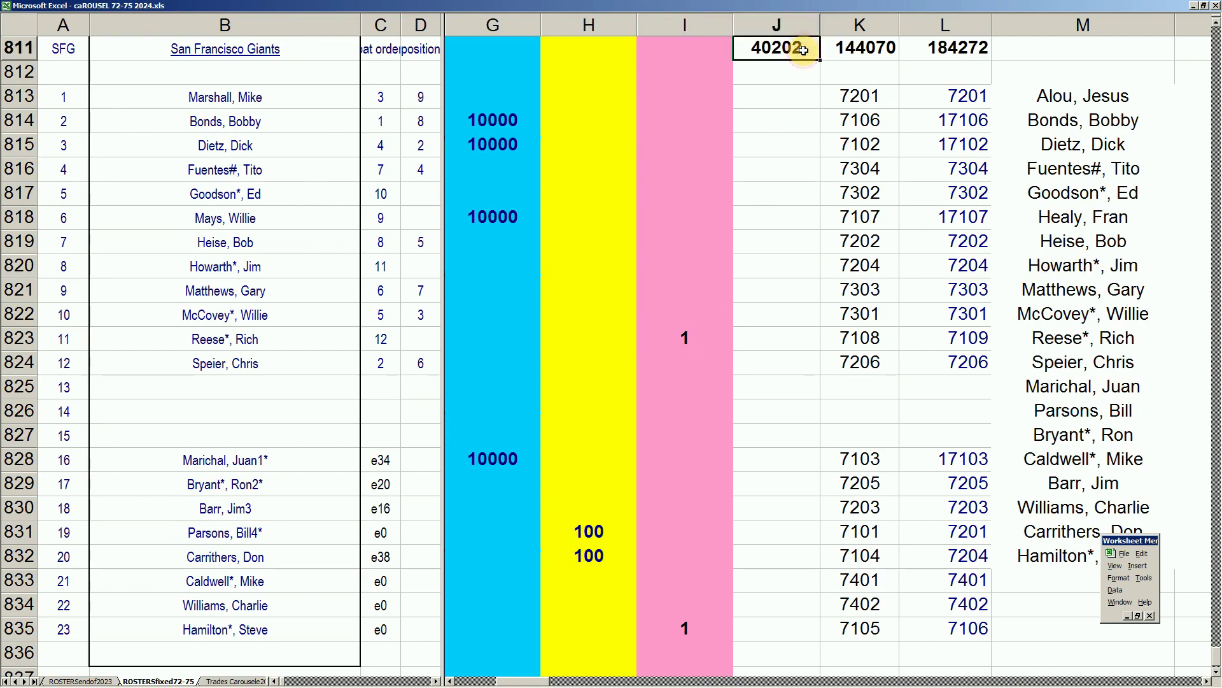
Check the overall token total in J3 and the Baltimore Orioles' combined total in L5
key("Page_Up")
key("Page_Up")
key("Page_Up")
key("Page_Up")
key("Page_Up")
key("Page_Up")
key("Page_Up")
key("Page_Up")
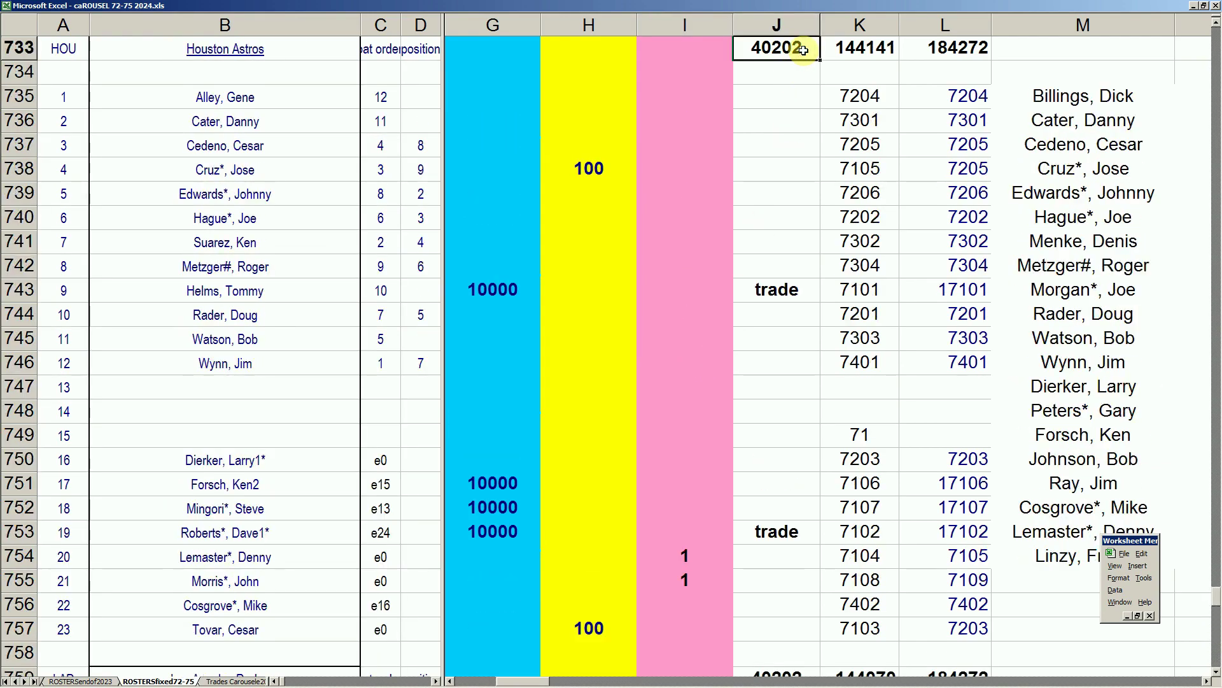
key("Page_Up")
key("Page_Up")
key("Page_Up")
key("Page_Up")
key("Page_Up")
key("Page_Up")
key("Page_Up")
key("Page_Up")
key("Page_Up")
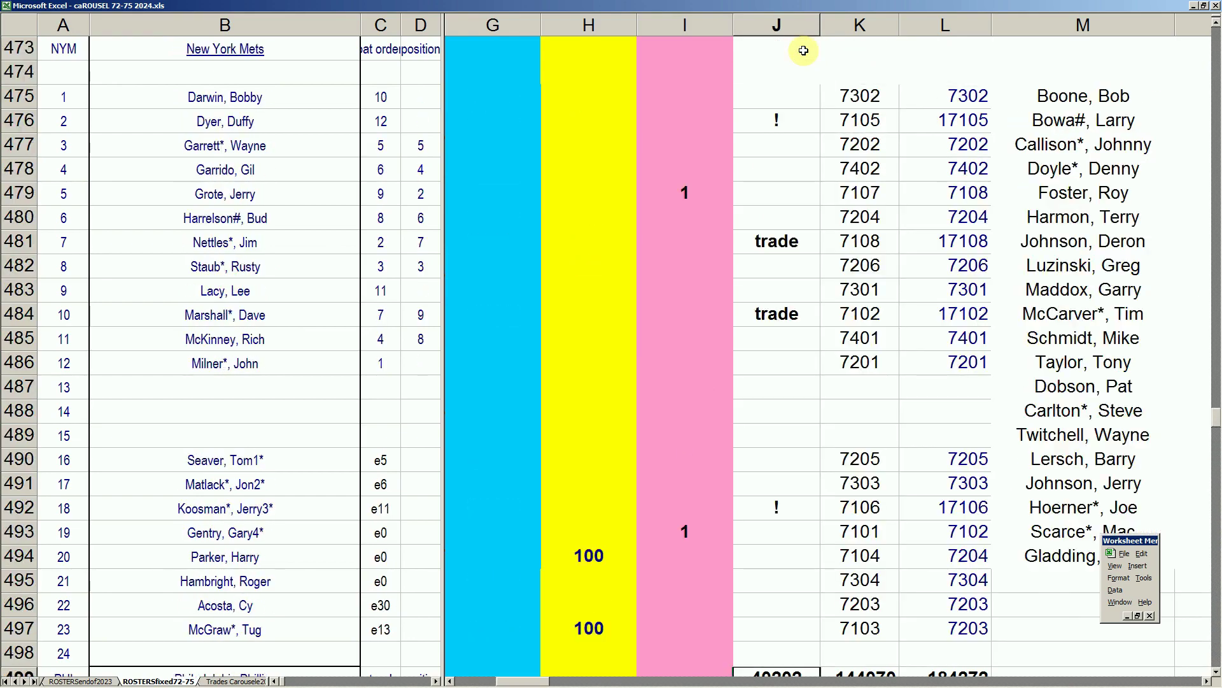
key("Page_Up")
key("Page_Up")
key("Page_Up")
key("Page_Up")
key("Page_Up")
key("Page_Up")
key("Page_Up")
key("Page_Up")
key("Page_Up")
key("Page_Up")
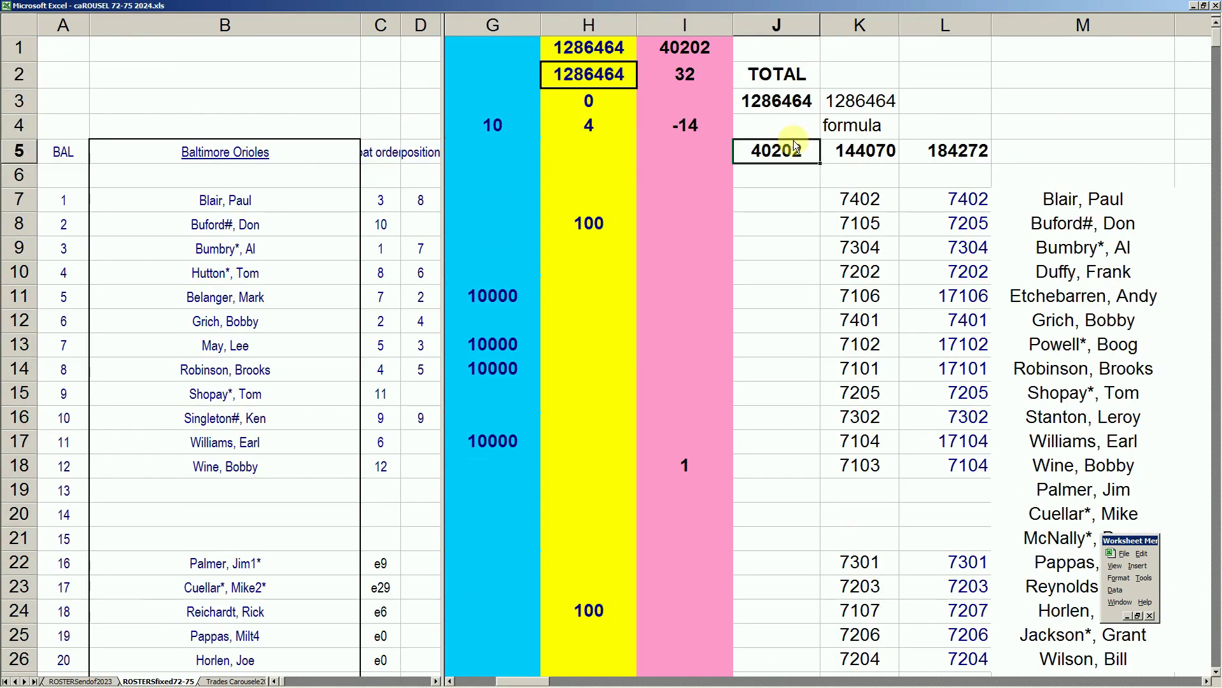
left_click(801, 103)
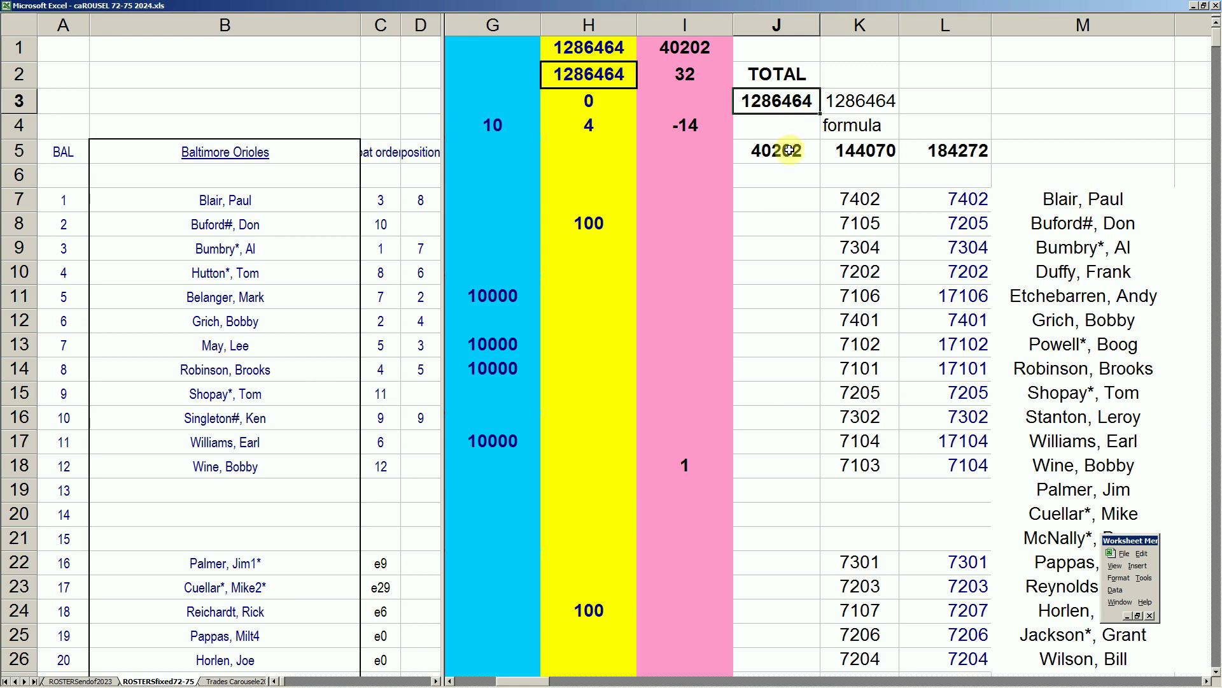
left_click(937, 151)
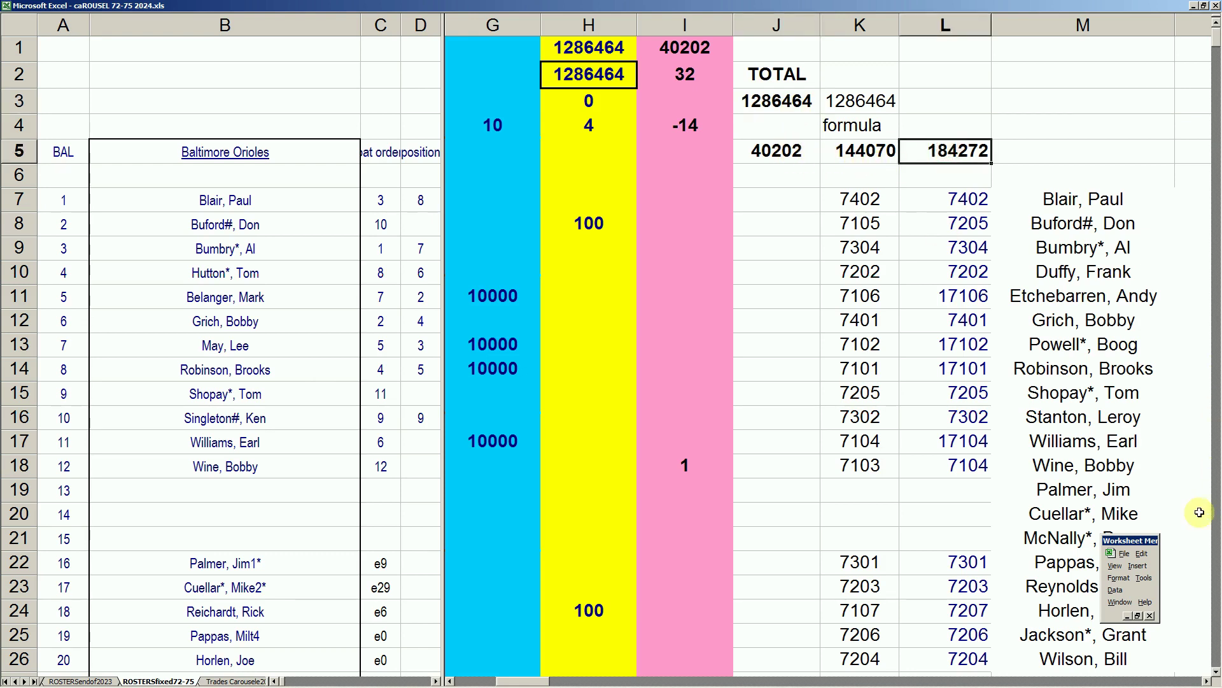
Examine the Baltimore Orioles roster, checking the K7 number, the 10000-value token in G11 and the L5 total
left_click(1216, 673)
left_click(1216, 673)
left_click(1216, 674)
left_click(1216, 673)
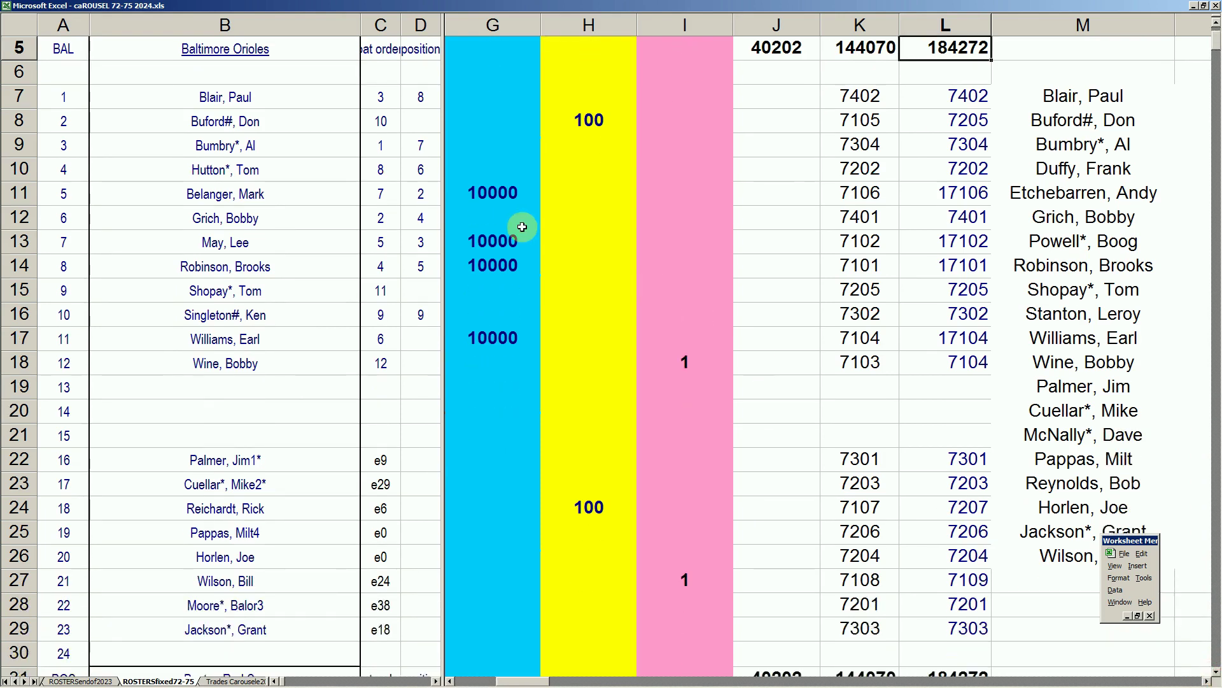
left_click(858, 104)
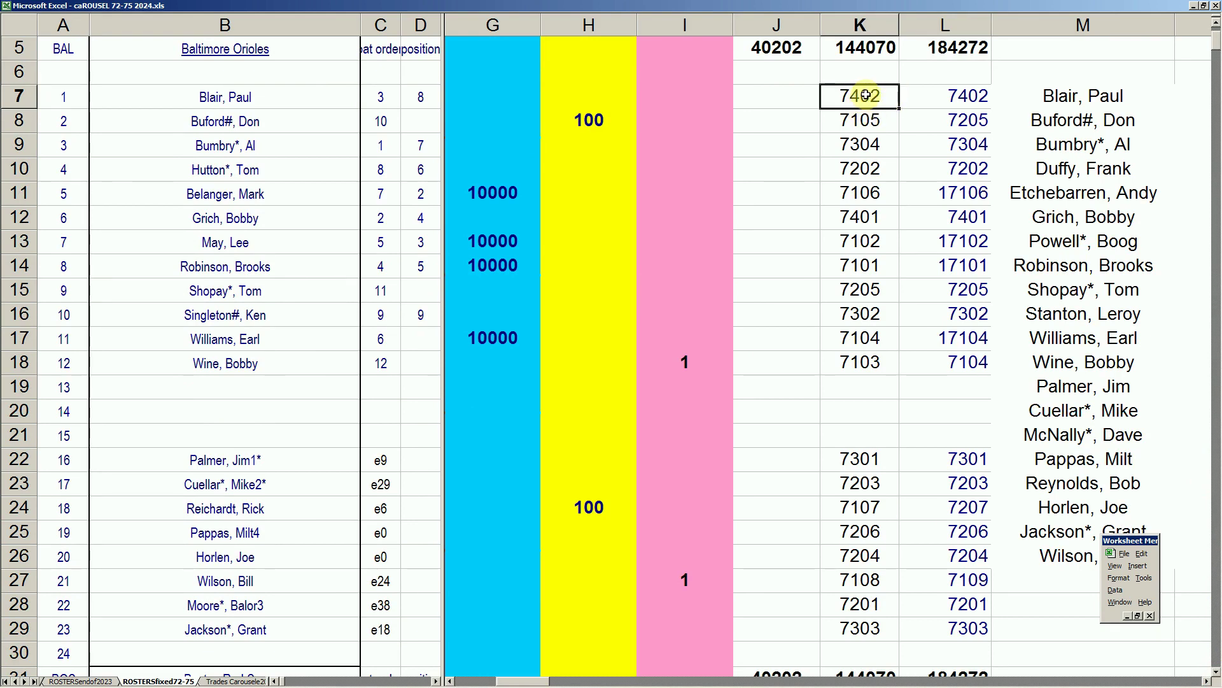
left_click(492, 191)
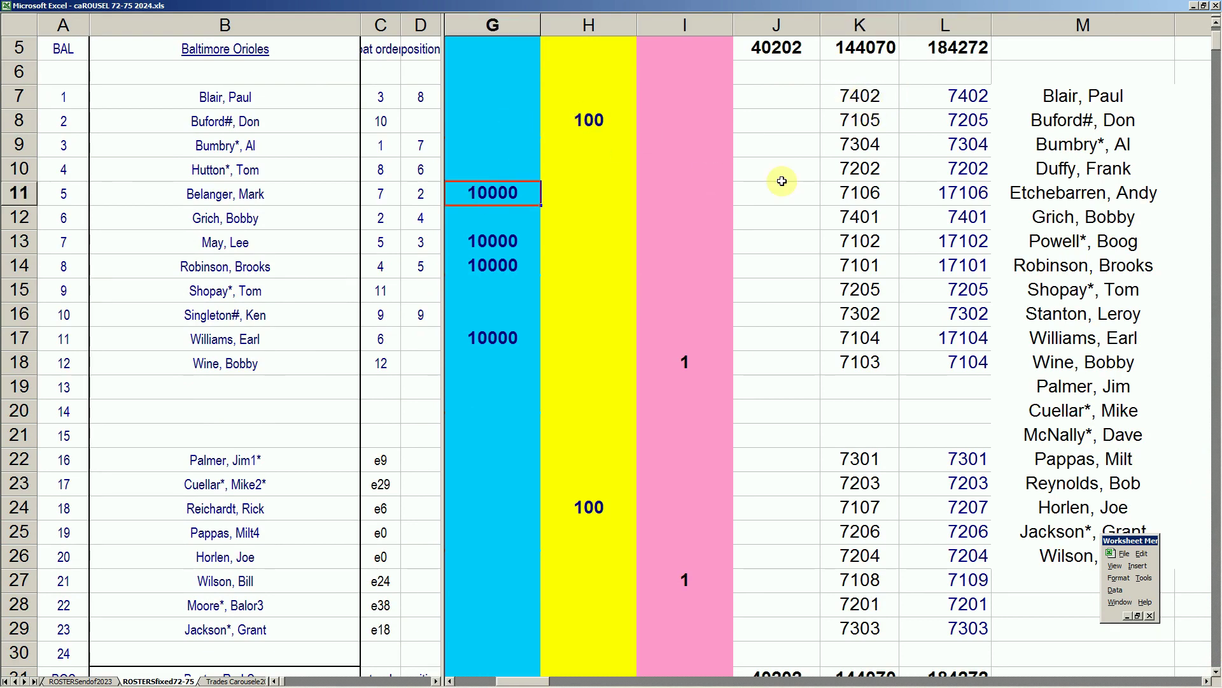
left_click(966, 48)
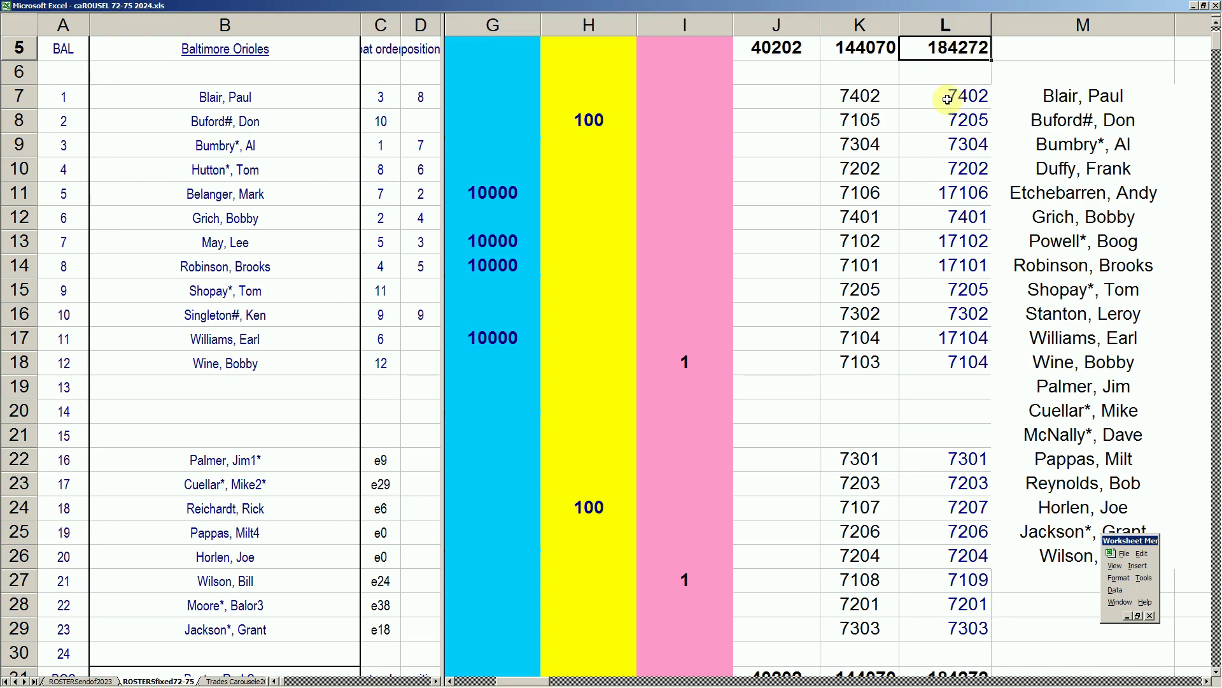
Clear the ?73 note in J137 of the Ohio Players roster
key("Page_Down")
key("Page_Down")
key("Page_Down")
key("Page_Down")
key("Page_Down")
key("Page_Down")
key("Page_Down")
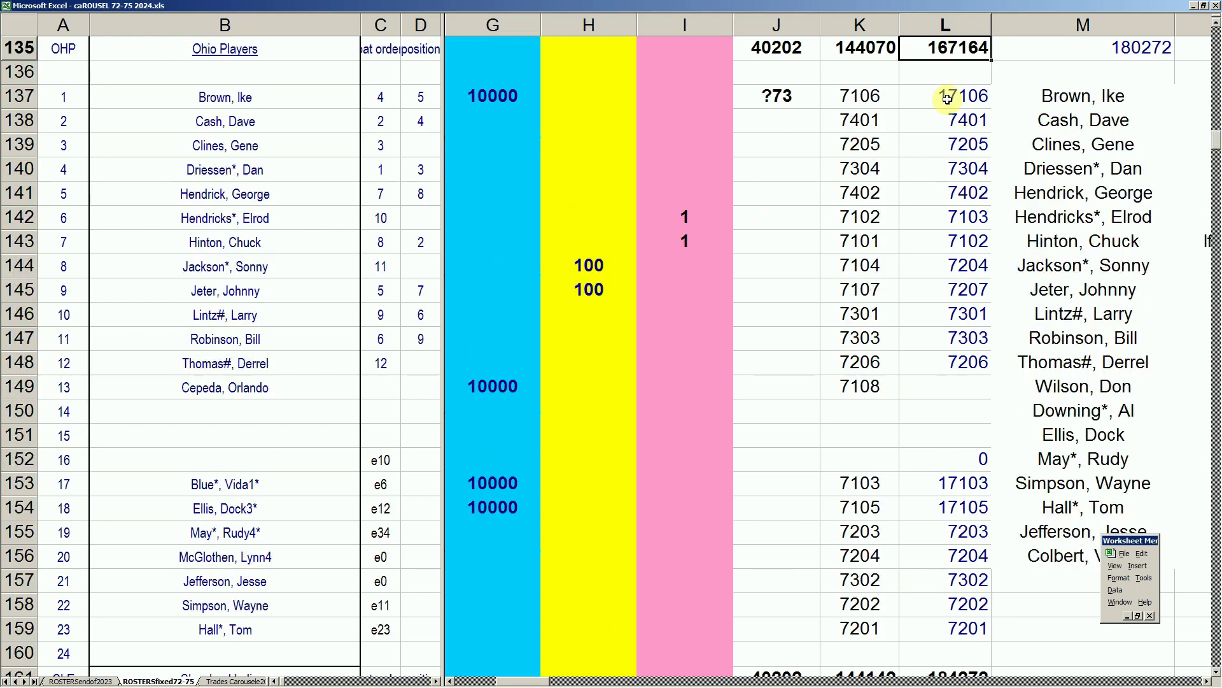
key("Page_Up")
key("Page_Up")
left_click(787, 96)
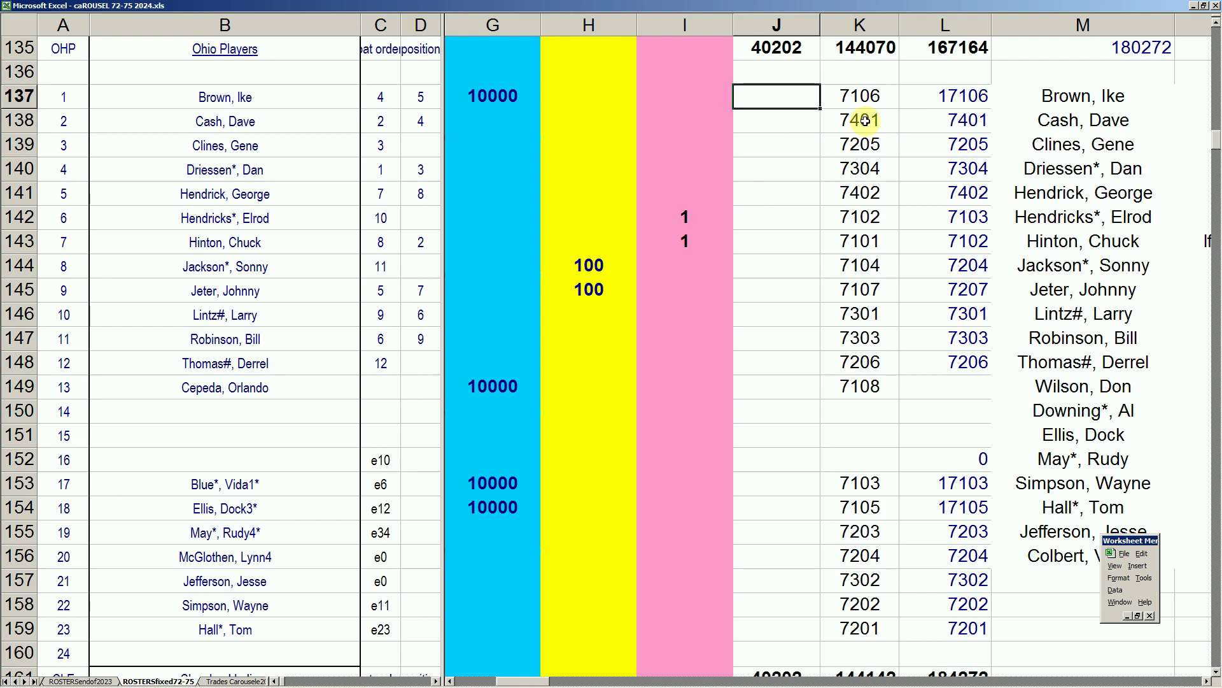
scroll(865, 120, "up", 9)
scroll(865, 121, "down", 9)
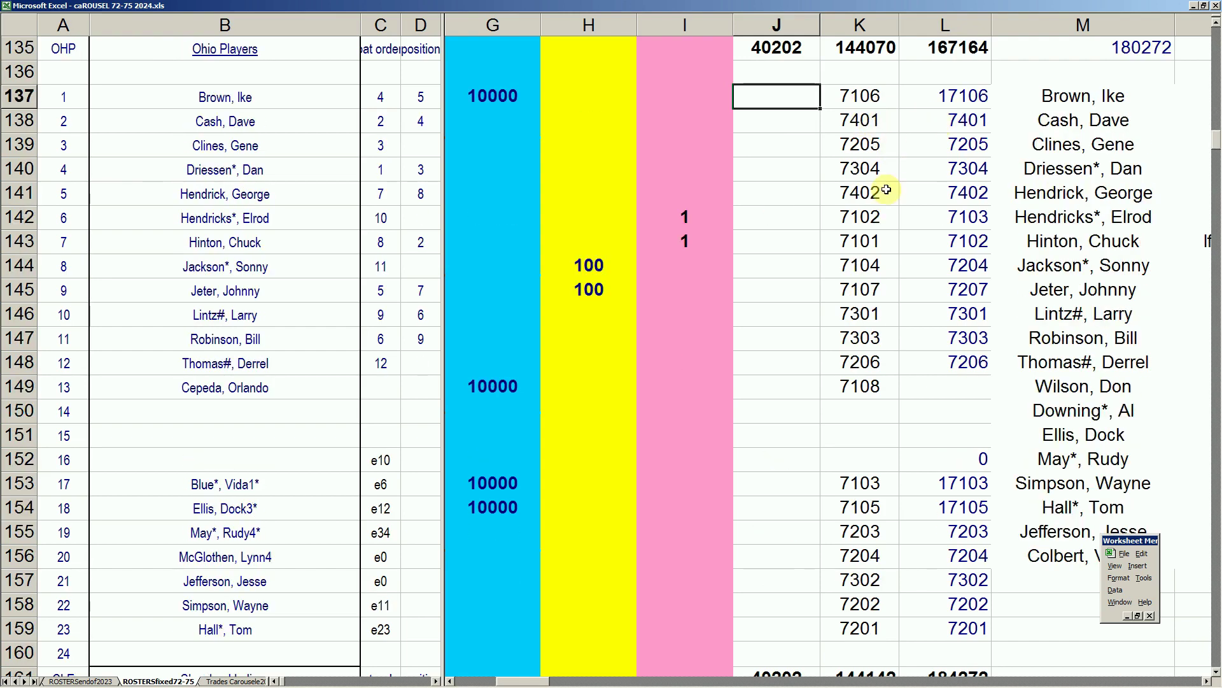
Delete the number in K149 of the Ohio Players roster and enter 7108 in K152 instead
left_click(857, 389)
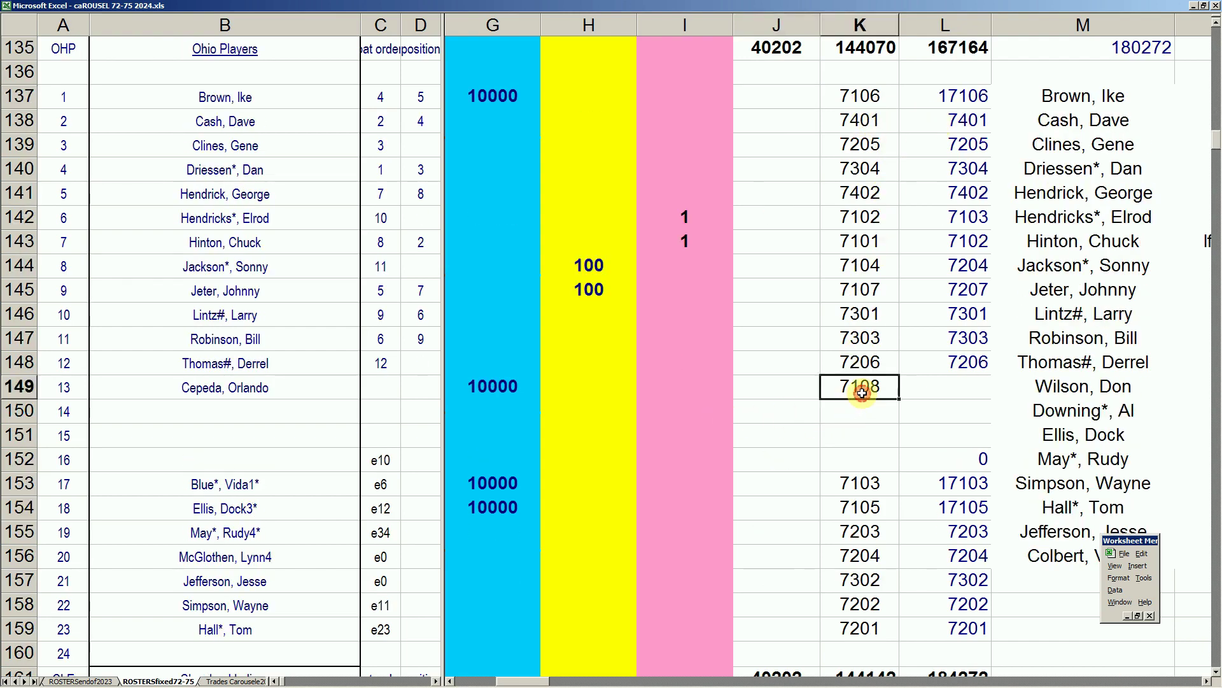
key("Delete")
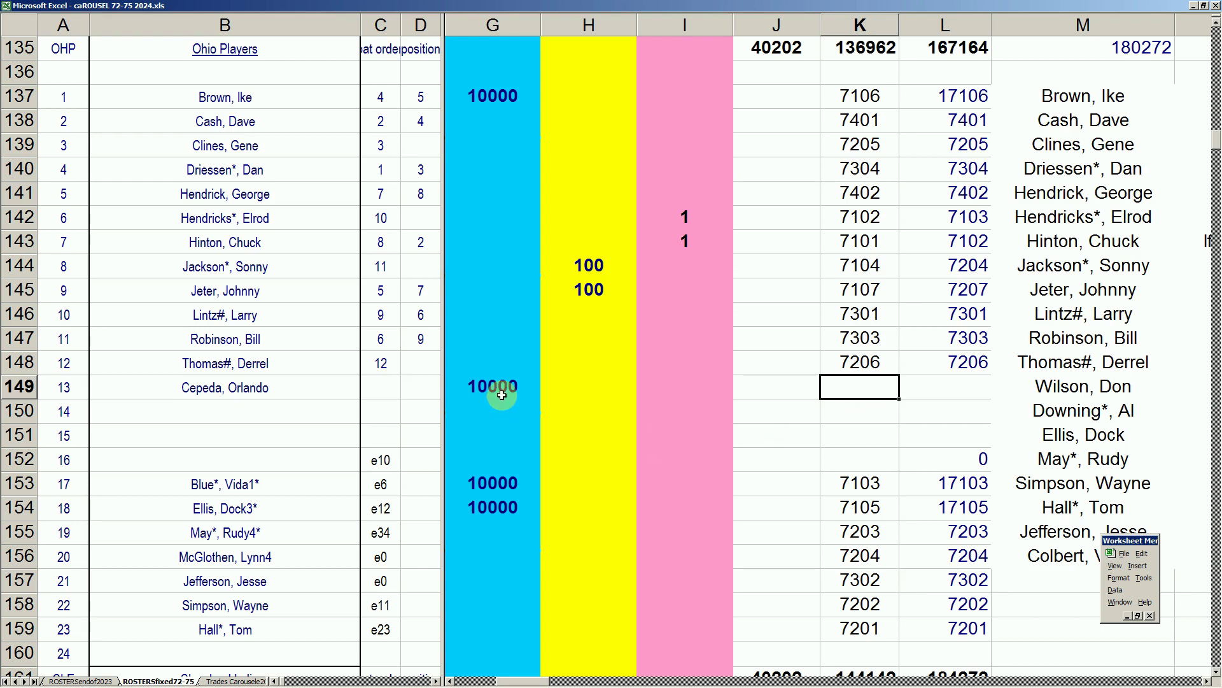
left_click(307, 463)
left_click(855, 467)
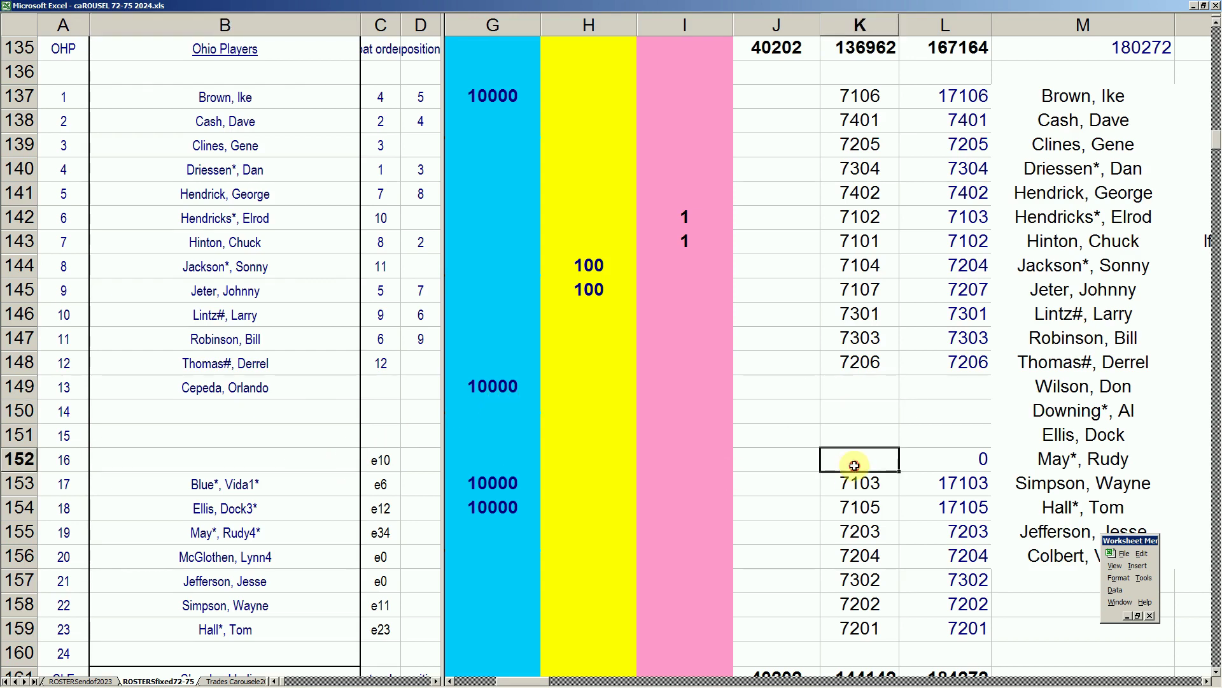
type("7")
Enter a 10000 token in G152 and clear the token in G149 of the Ohio Players roster
key("Left")
key("Left")
key("Left")
key("Left")
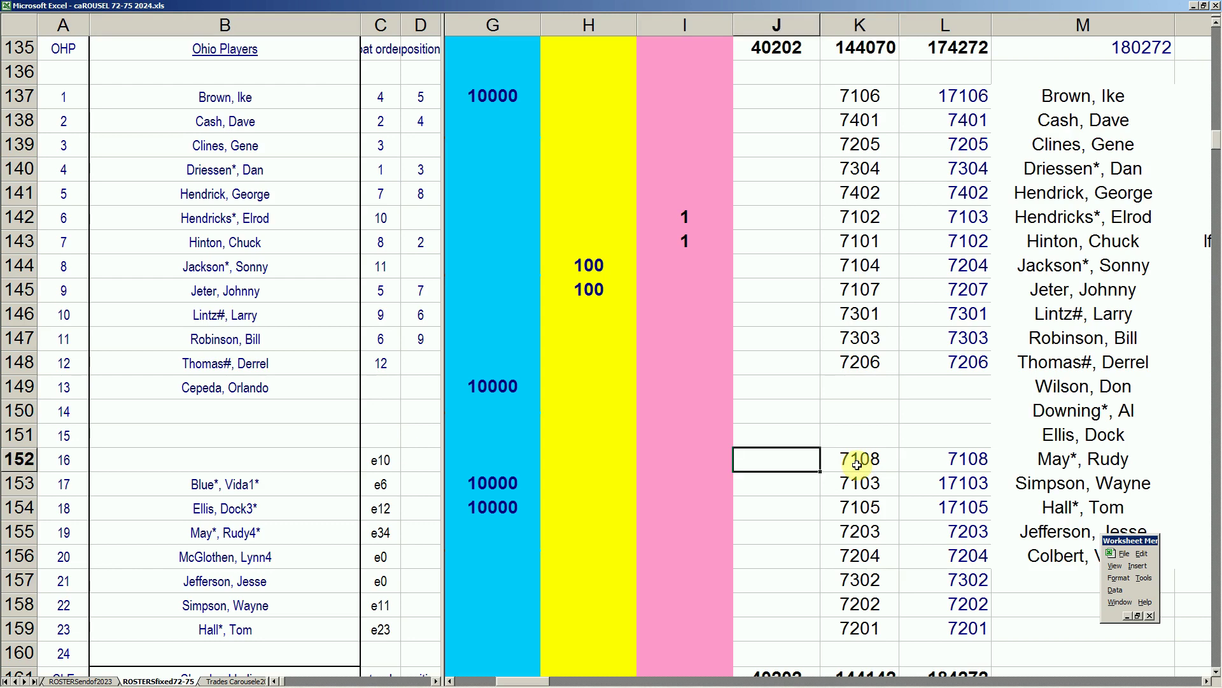
type("10000")
key("Up")
key("Up")
key("Up")
key("Delete")
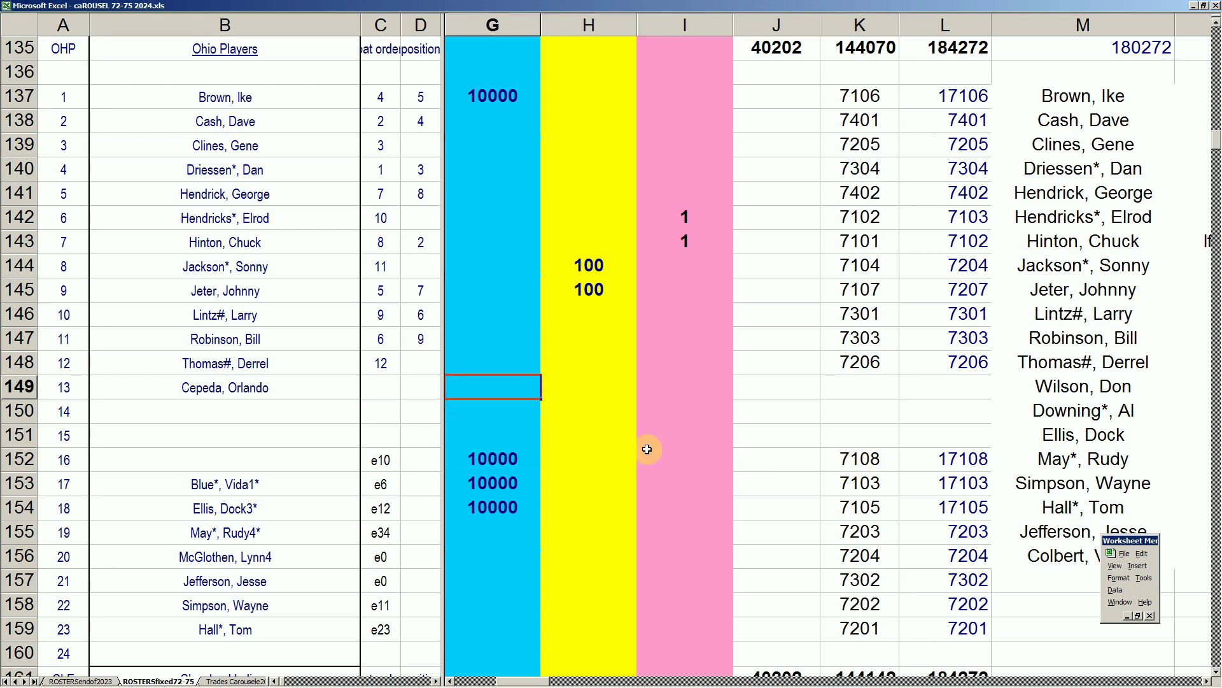
Copy the player name from B149 into the empty pitcher slot B152 and clear B149
right_click(291, 387)
left_click(324, 410)
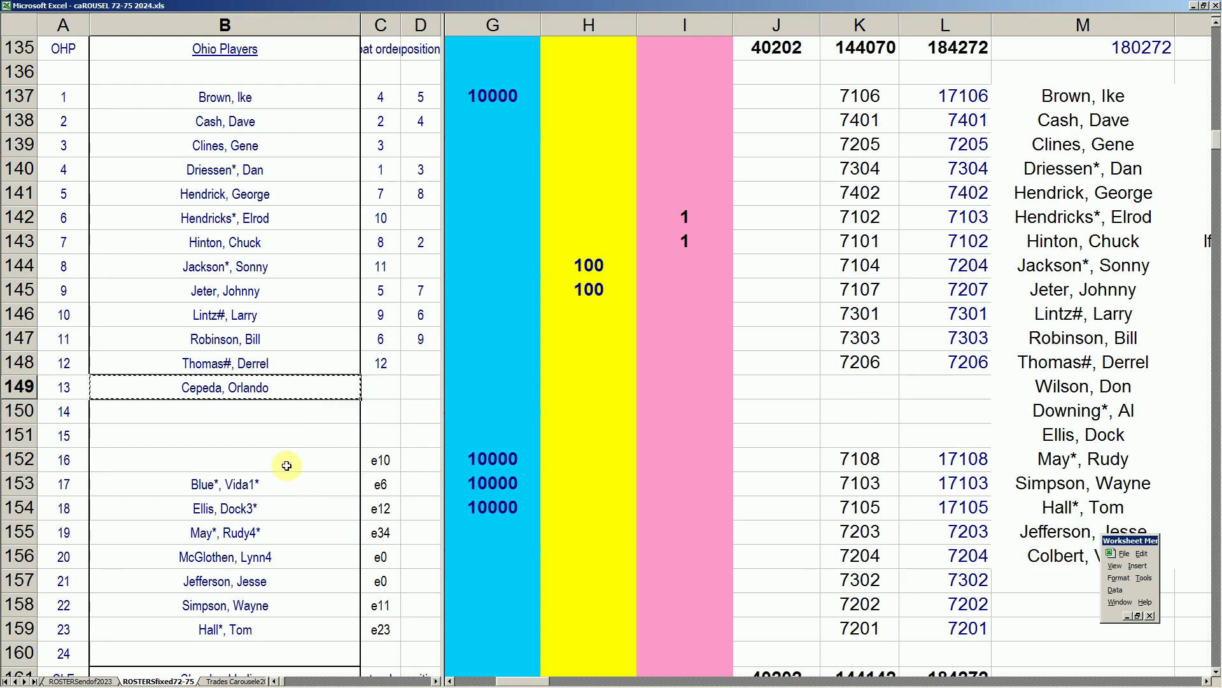
right_click(287, 461)
left_click(316, 492)
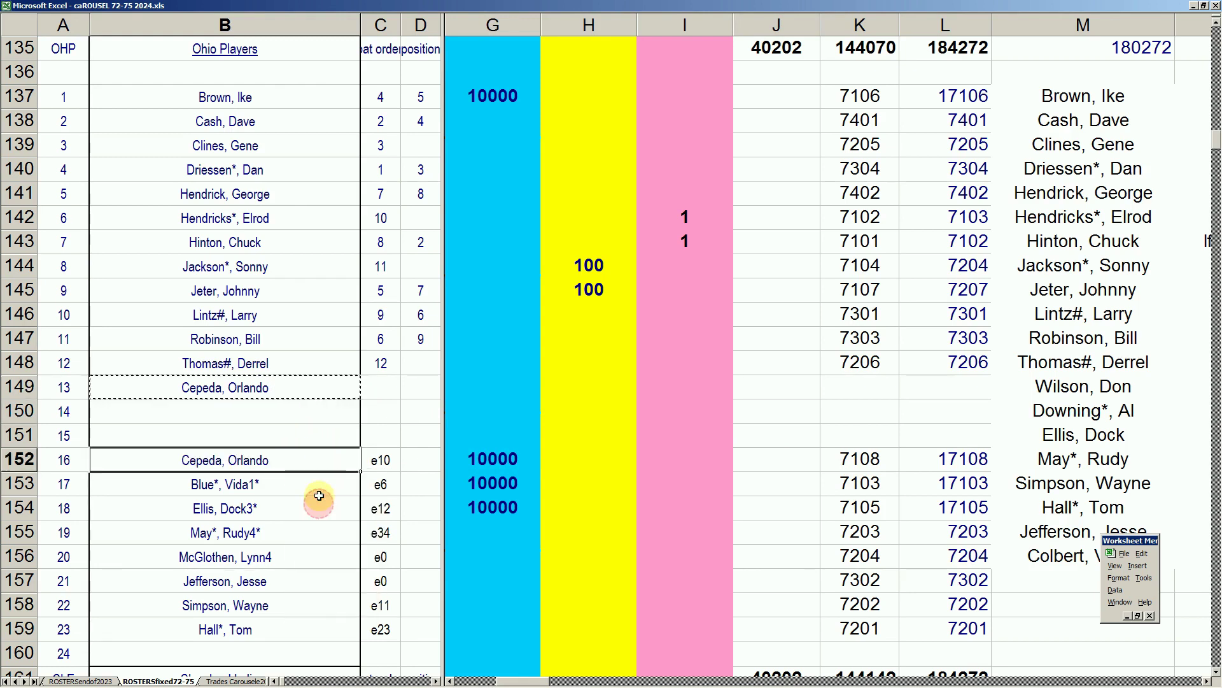
left_click(296, 387)
key("Delete")
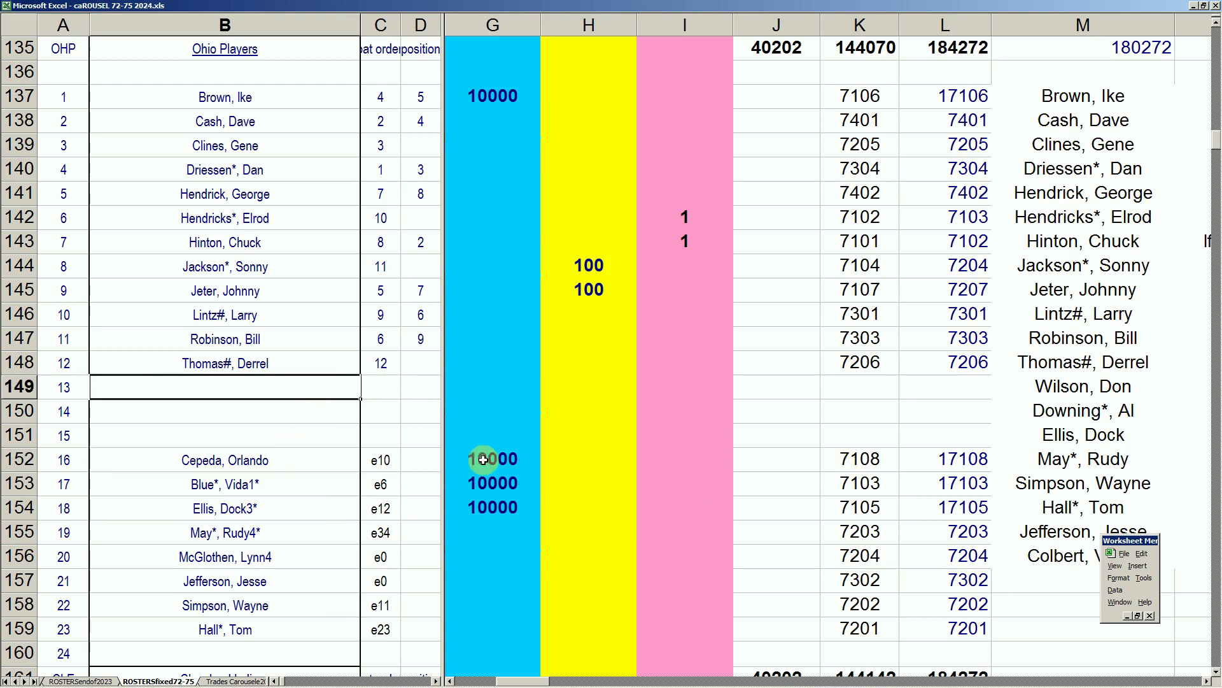
Examine the Ohio Players' pitchers in rows 152 to 156 and their 10000-value tokens
left_click_drag(248, 462, 255, 566)
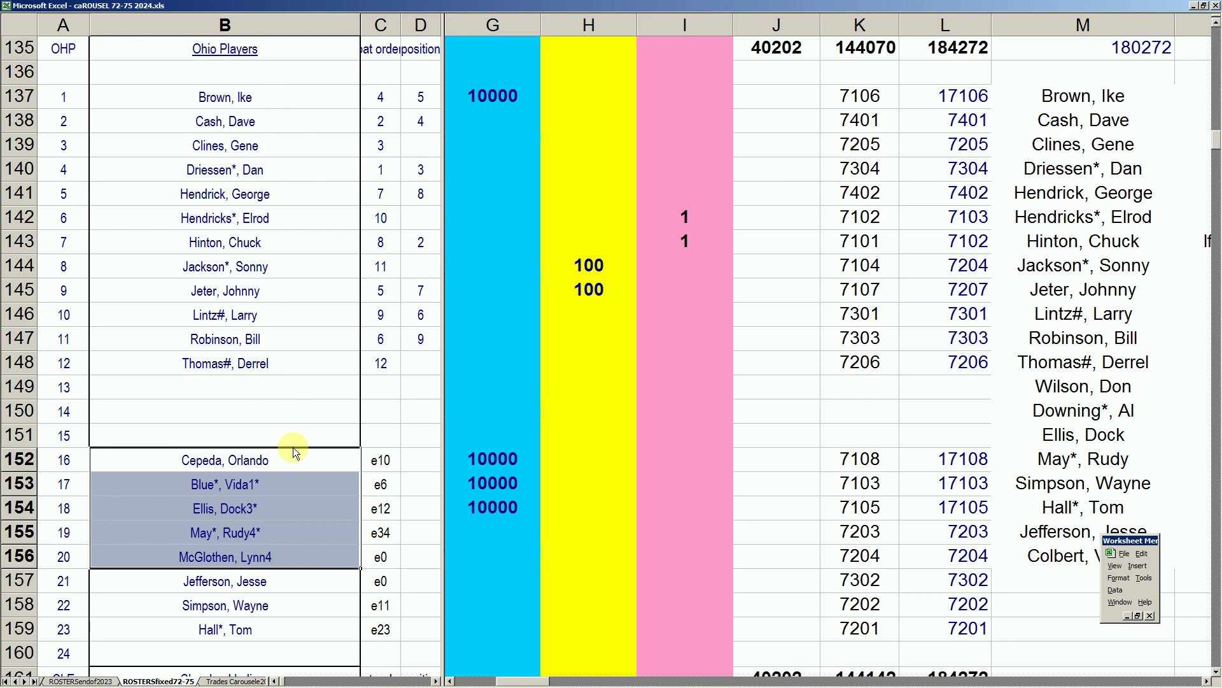
left_click(490, 496)
left_click(493, 505)
left_click(464, 513)
left_click(513, 506)
left_click(320, 467)
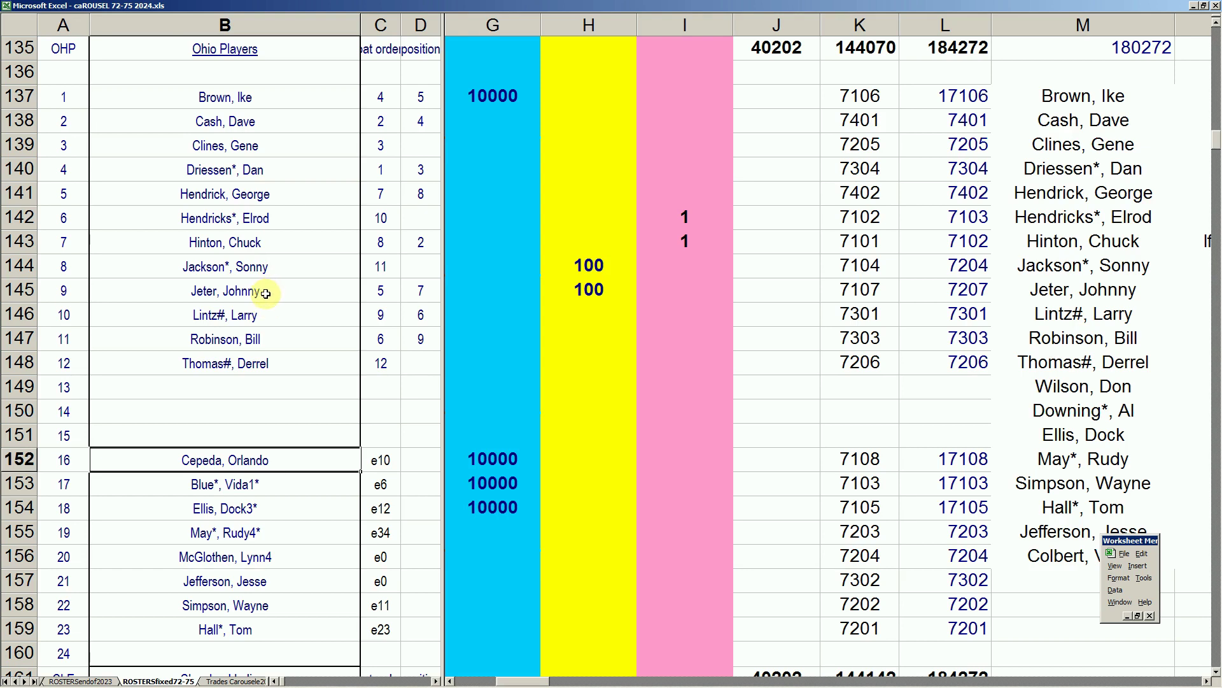
Check the 1-value token in row 142 of the Ohio Players roster and the players in rows 142, 152 and 146
left_click(263, 220)
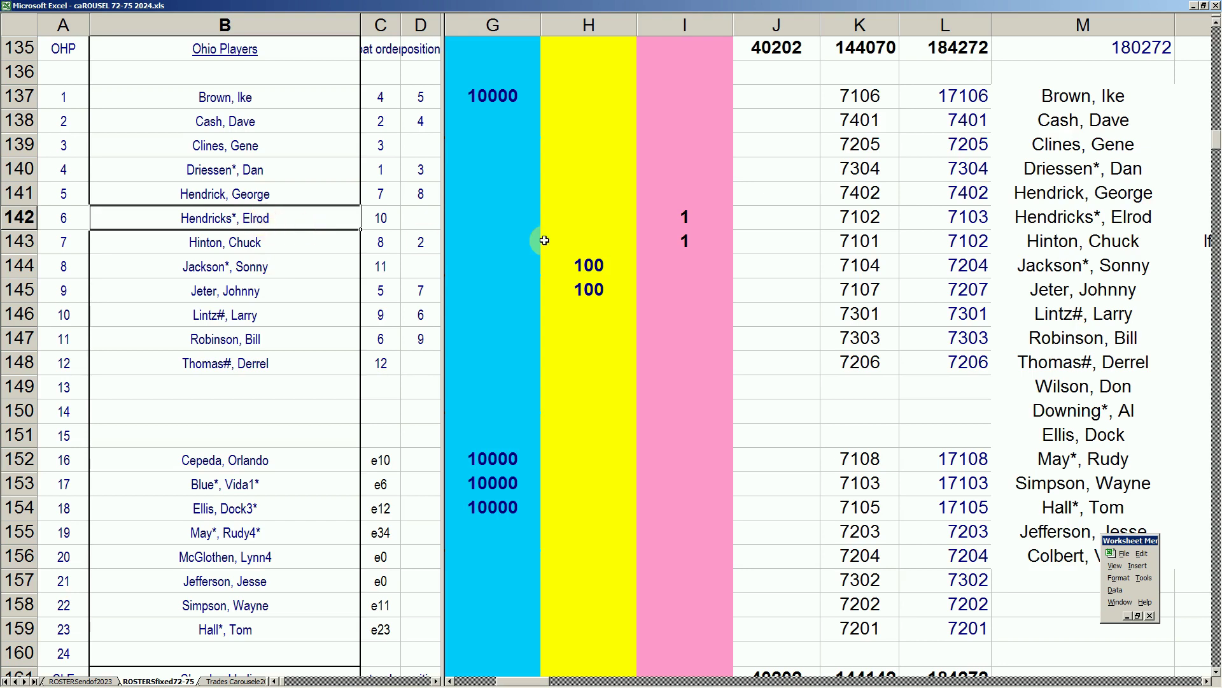
left_click(683, 218)
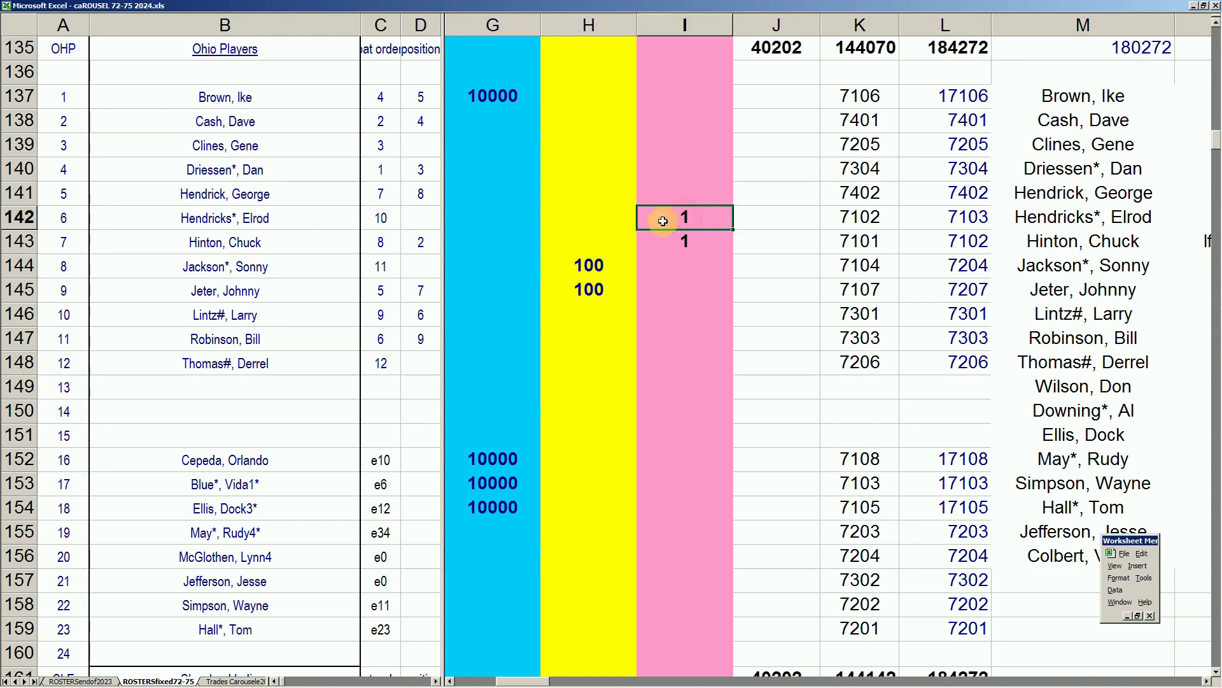
left_click(232, 218)
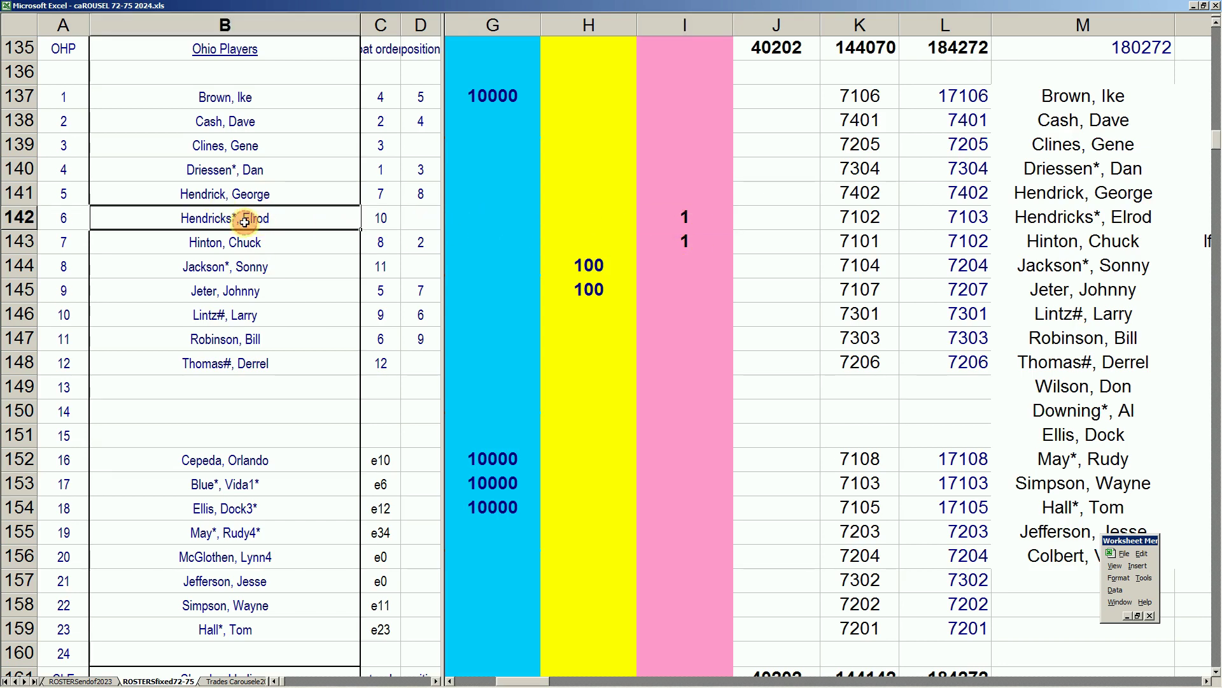
left_click(250, 460)
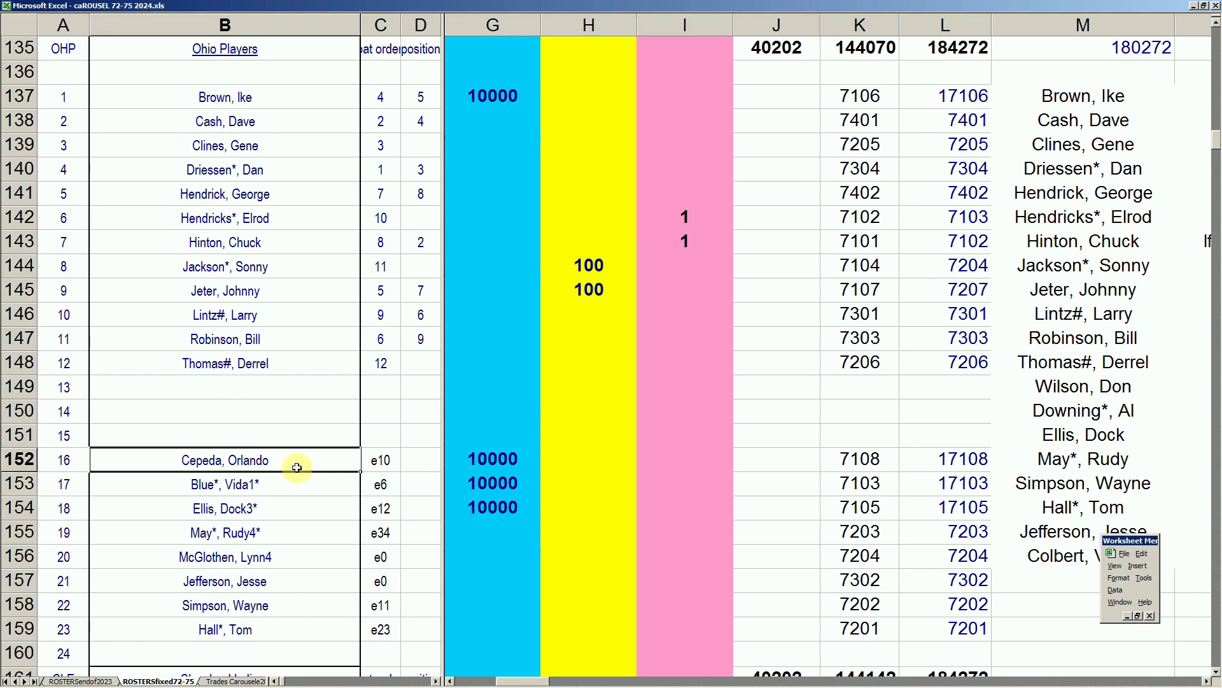
left_click(304, 305)
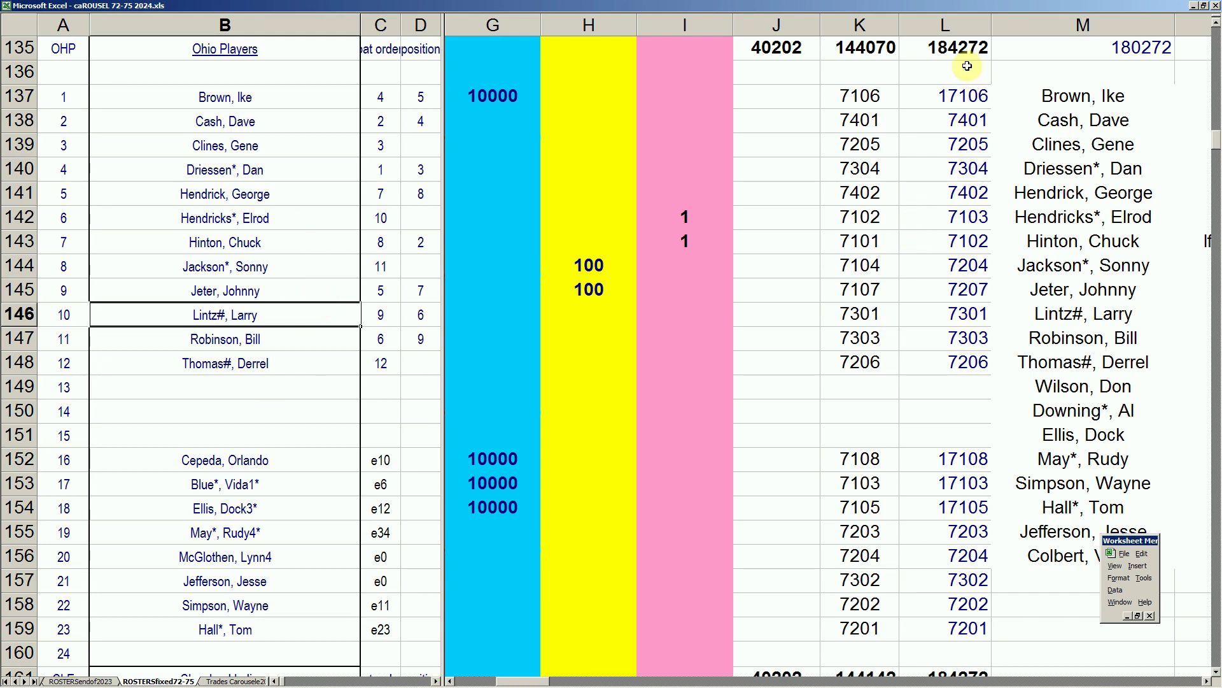
Clear the stray 72 in K175 of the Cleveland Indians roster
left_click(290, 337)
key("Page_Down")
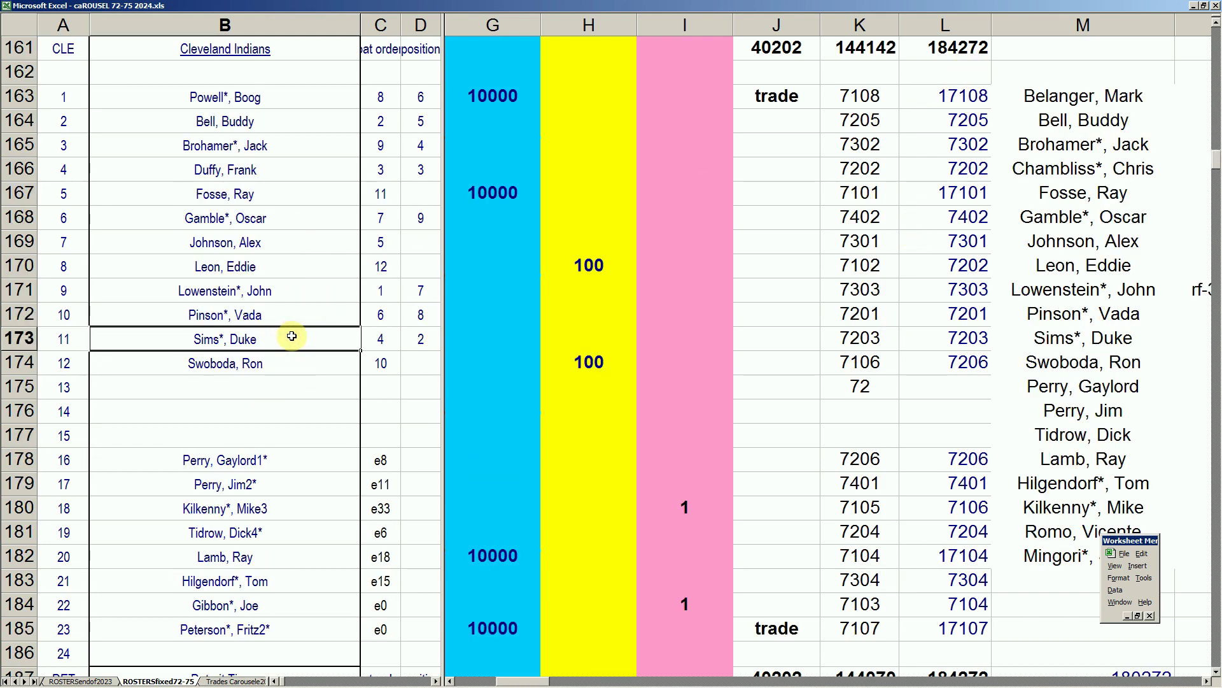
key("Page_Up")
key("Page_Down")
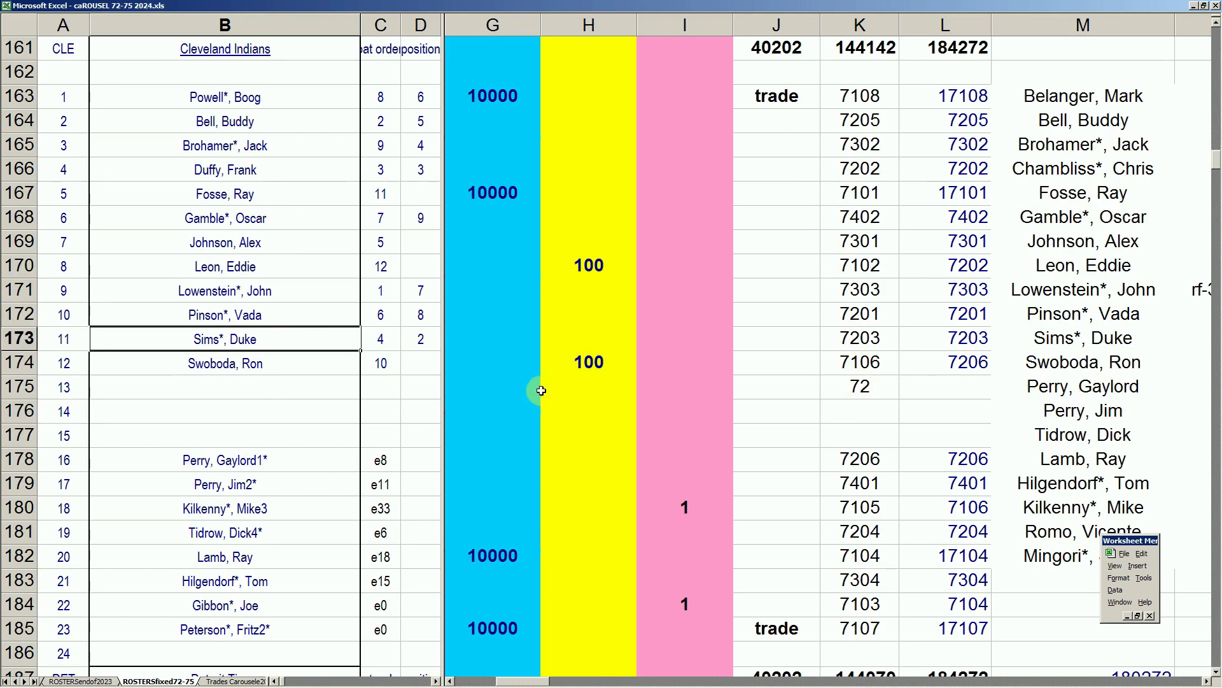
left_click(851, 389)
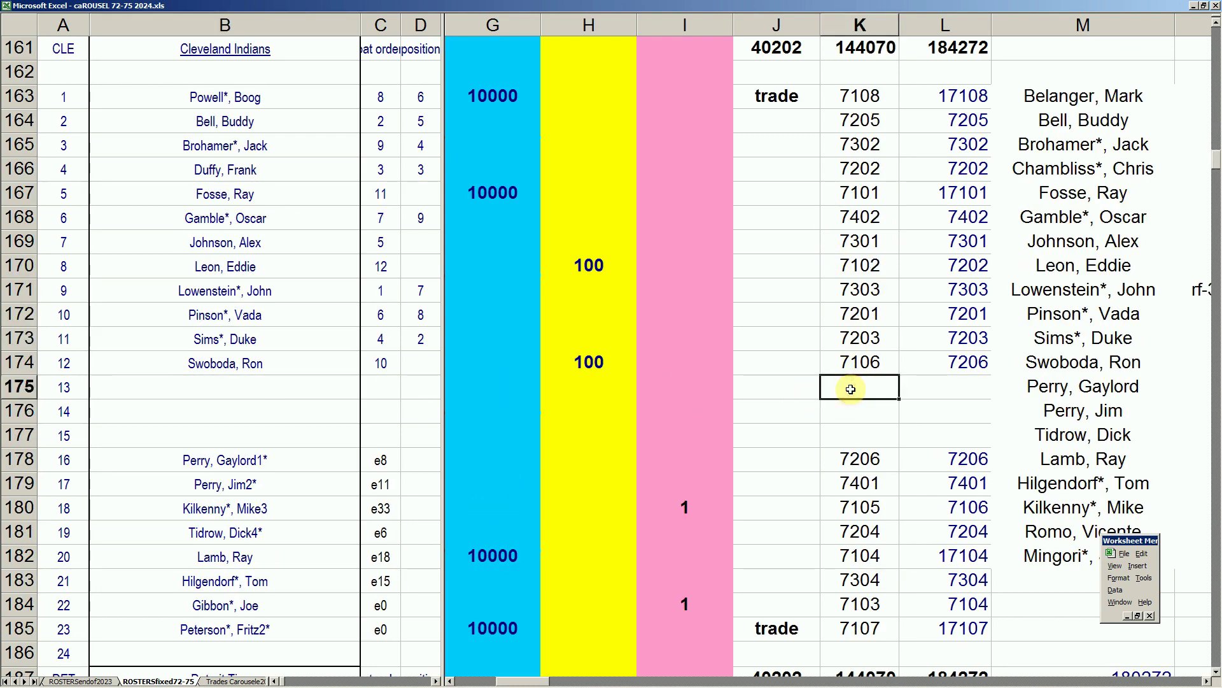
Examine the rosters after the Cleveland Indians through the New York Mets for stray column K entries and incorrect totals
key("Page_Down")
key("Page_Down")
key("Page_Down")
key("Page_Down")
key("Page_Down")
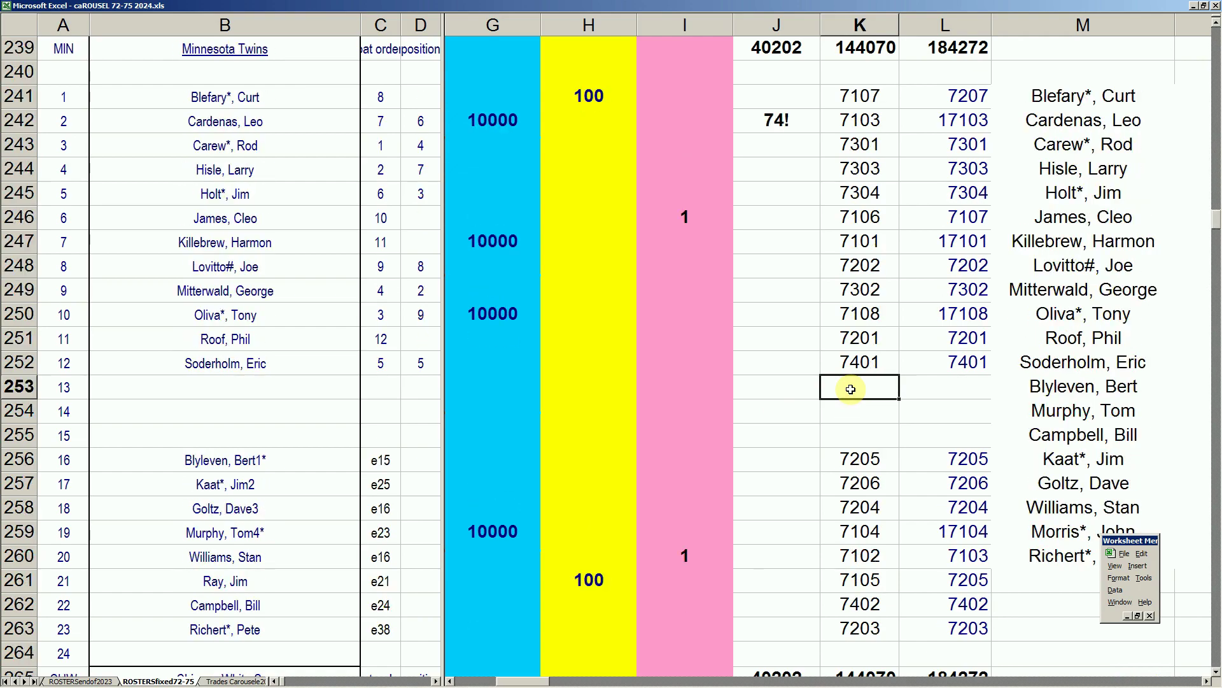
key("Page_Down")
key("Page_Down")
key("Page_Down")
key("Page_Down")
key("Page_Down")
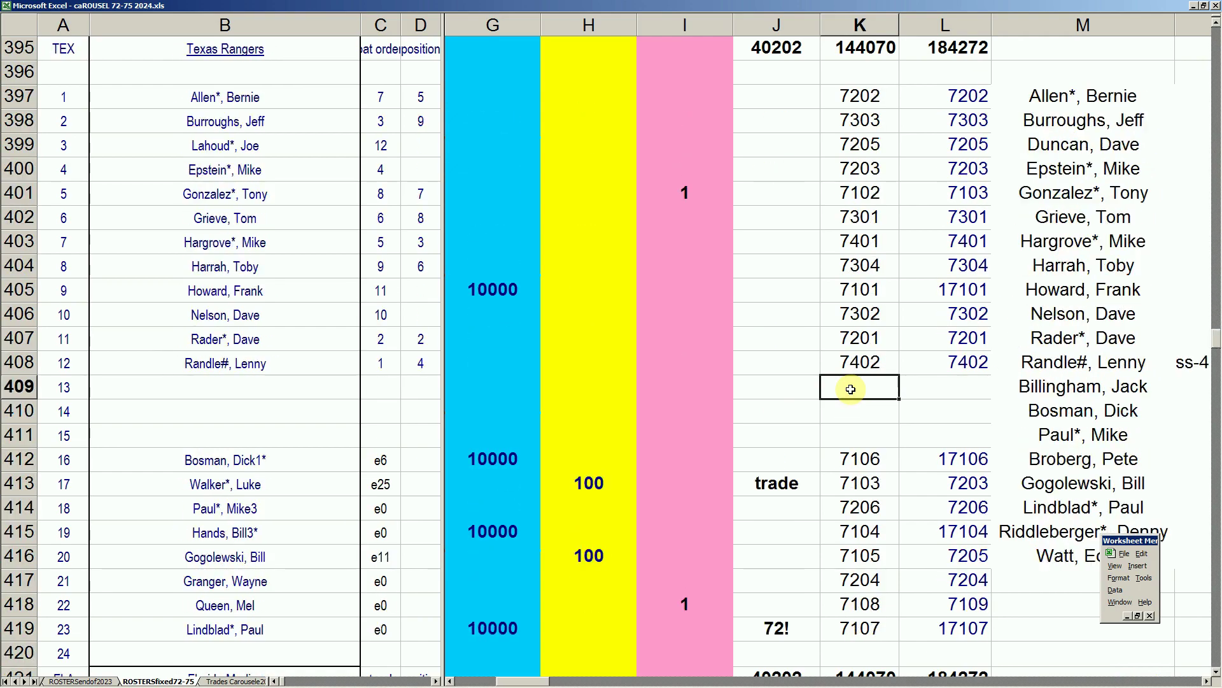
key("Page_Down")
key("Page_Down")
key("Page_Down")
key("Page_Up")
key("Page_Up")
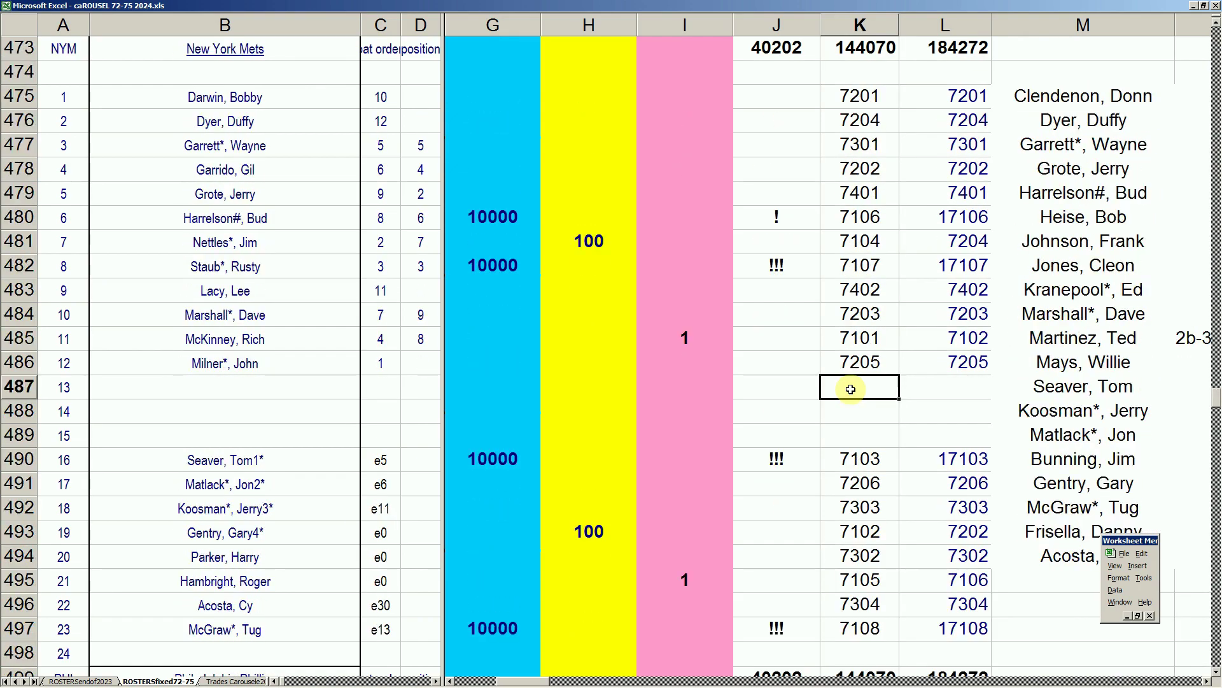
Examine the rosters after the New York Mets through the Houston Astros for stray column K entries and incorrect totals
key("Page_Down")
key("Page_Down")
key("Page_Down")
key("Page_Down")
key("Page_Down")
key("Page_Down")
key("Page_Down")
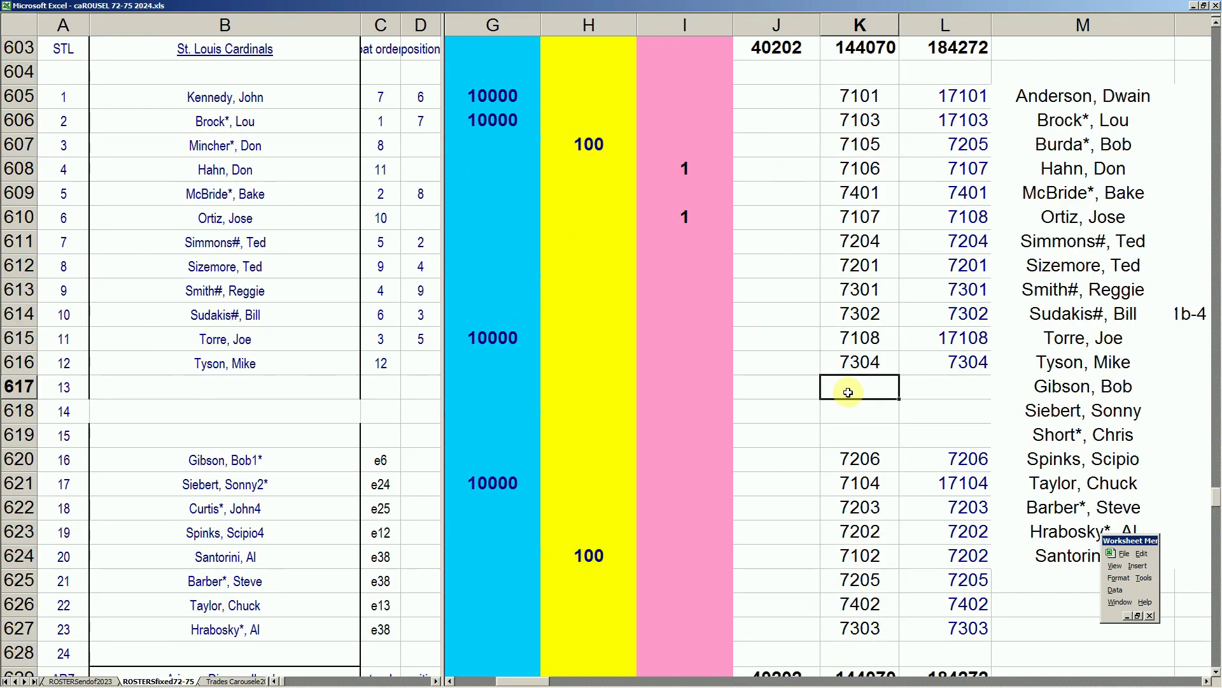
key("Page_Down")
key("Page_Down")
key("Page_Down")
key("Page_Down")
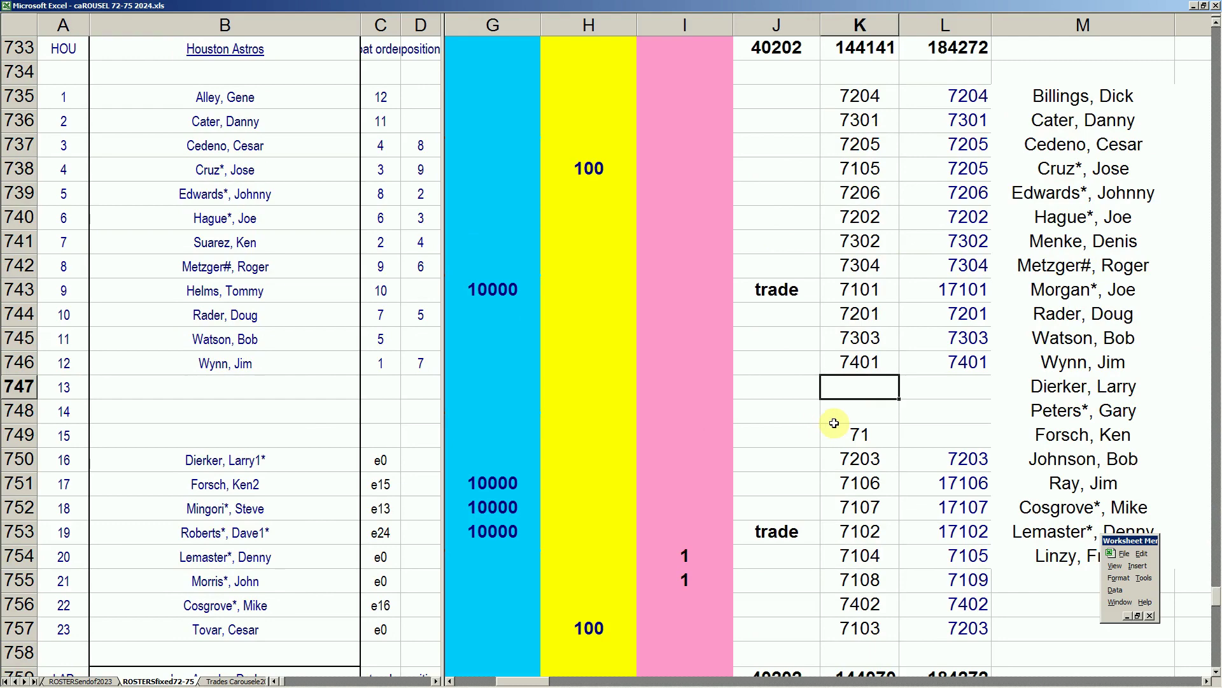
Clear the stray 71 in K749 of the Houston Astros roster and check the remaining rosters through the San Francisco Giants
left_click(857, 433)
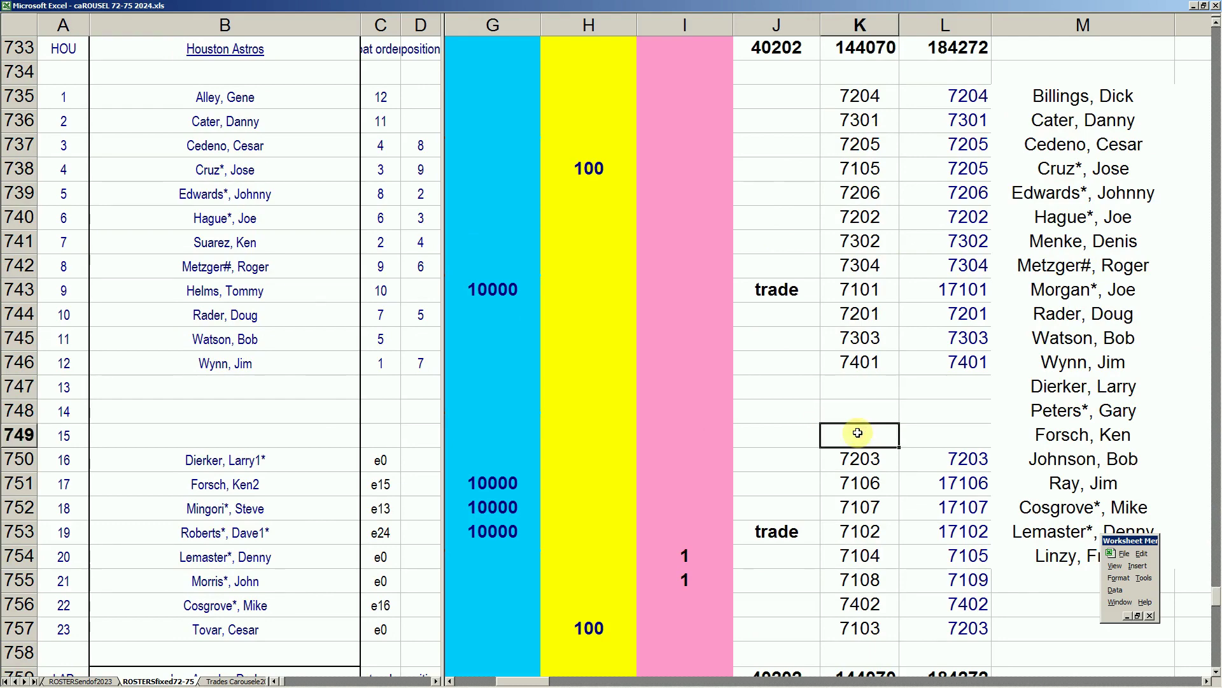
key("Page_Down")
key("Page_Down")
key("Page_Down")
key("Page_Down")
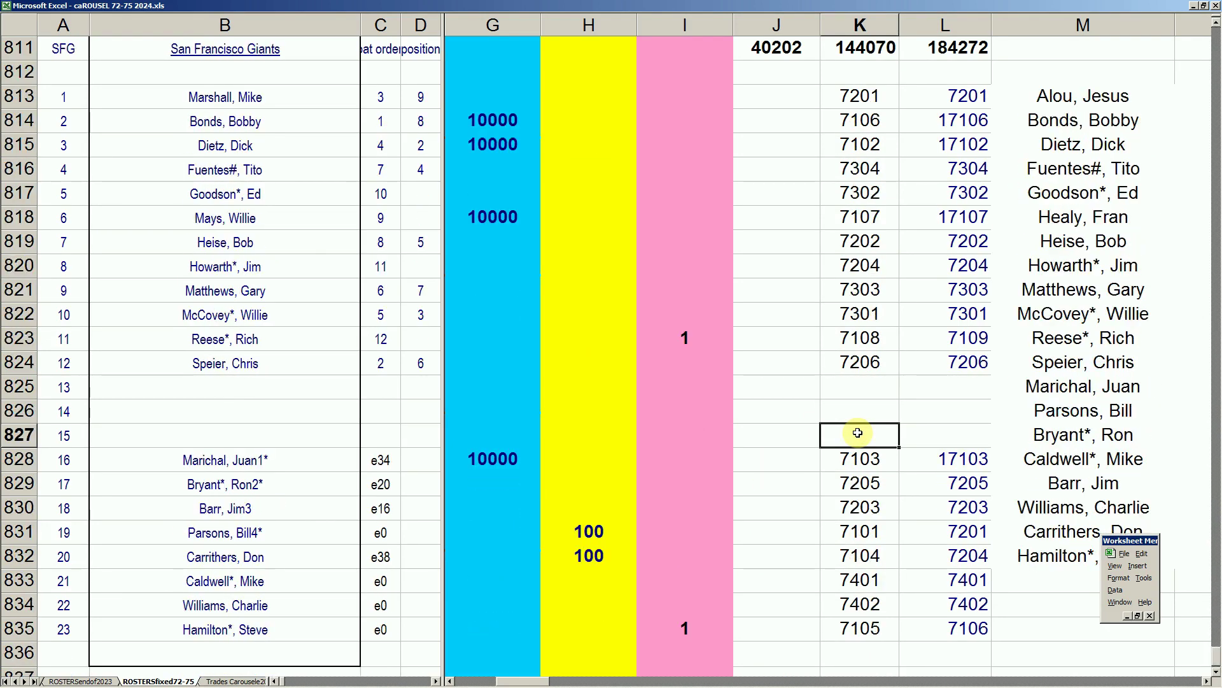
key("Page_Up")
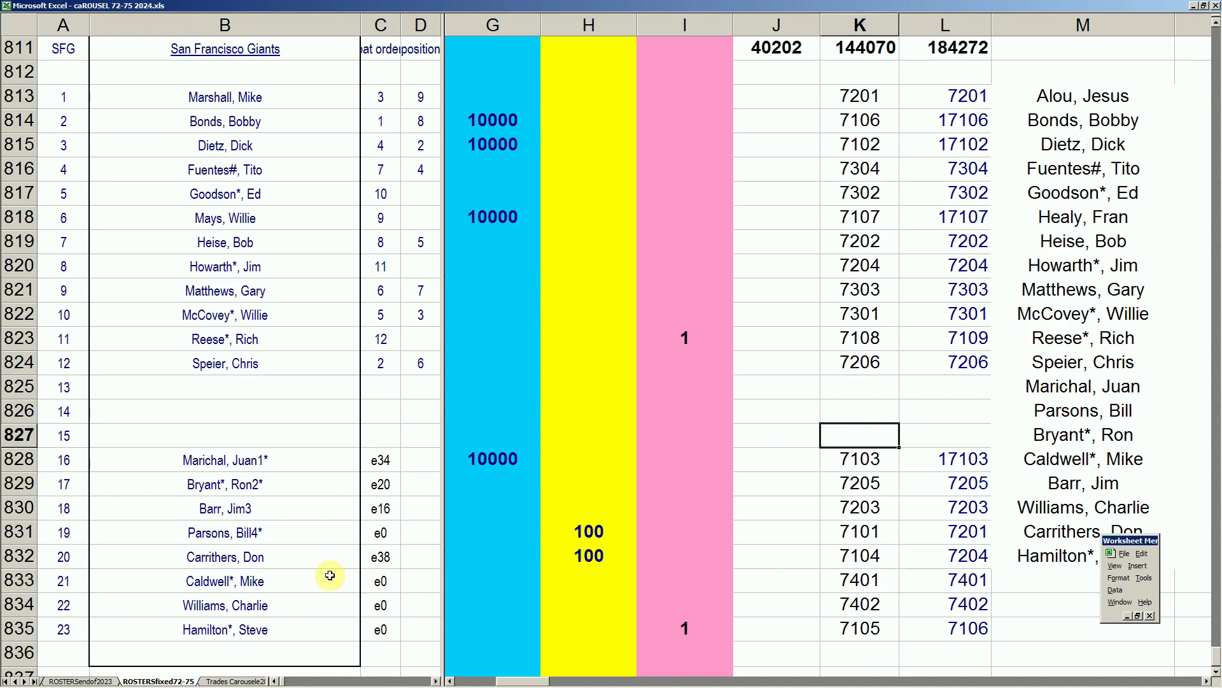
View the Trades Carousele2023 and ROSTERSendof2023 sheets, and return to the San Francisco Giants roster in ROSTERSfixed72-75
left_click(216, 682)
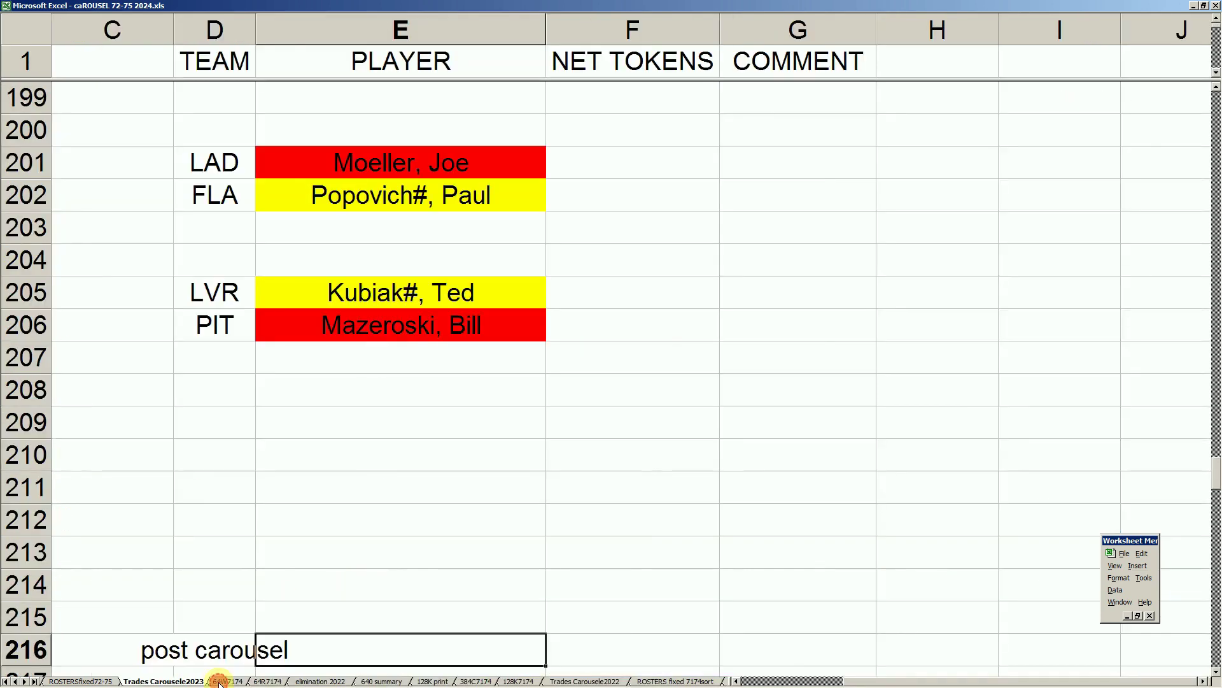
left_click(355, 465)
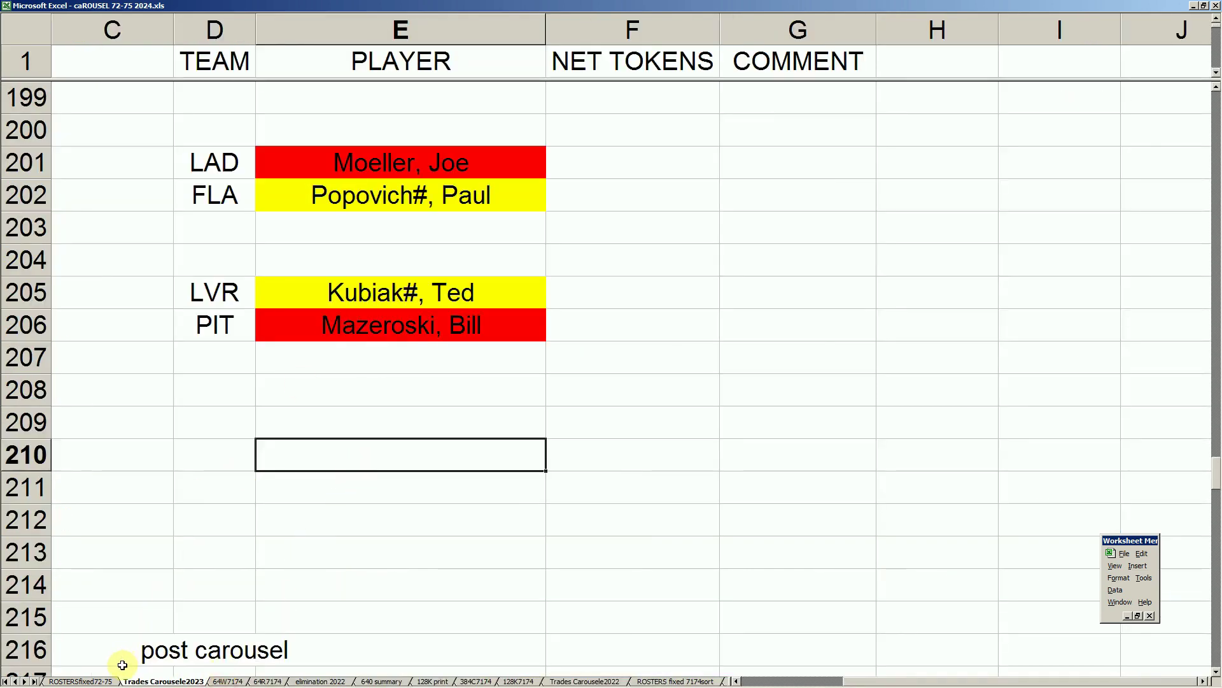
left_click(14, 682)
left_click(78, 682)
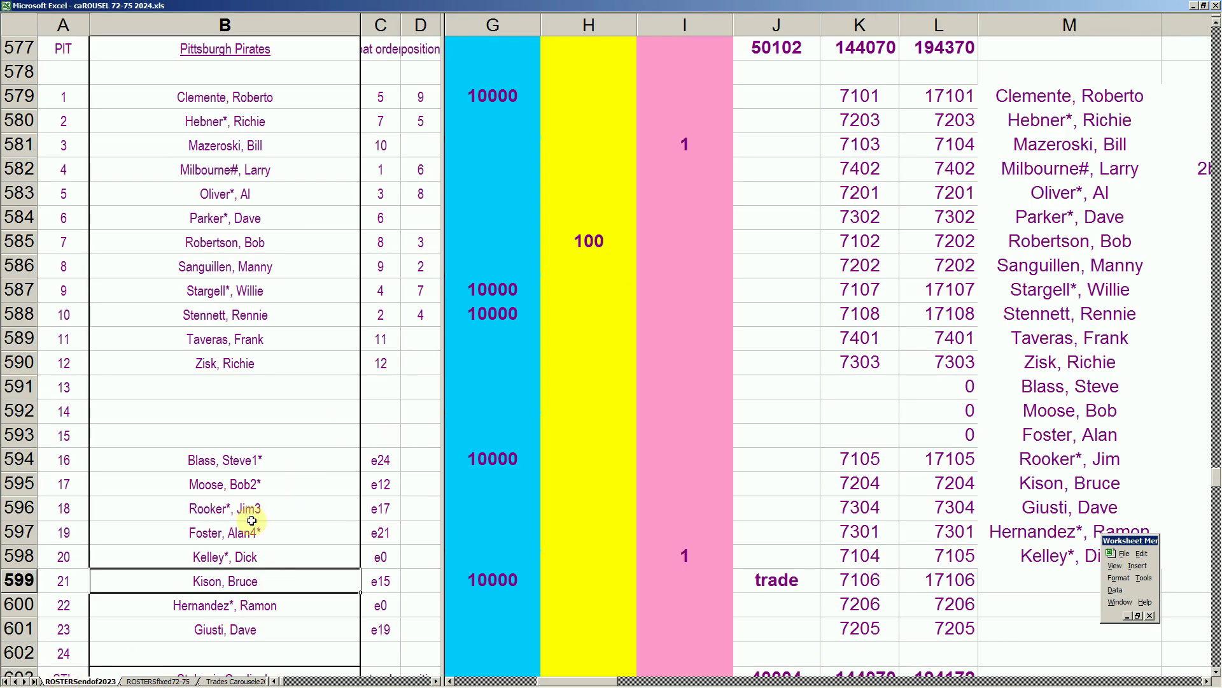
left_click(183, 682)
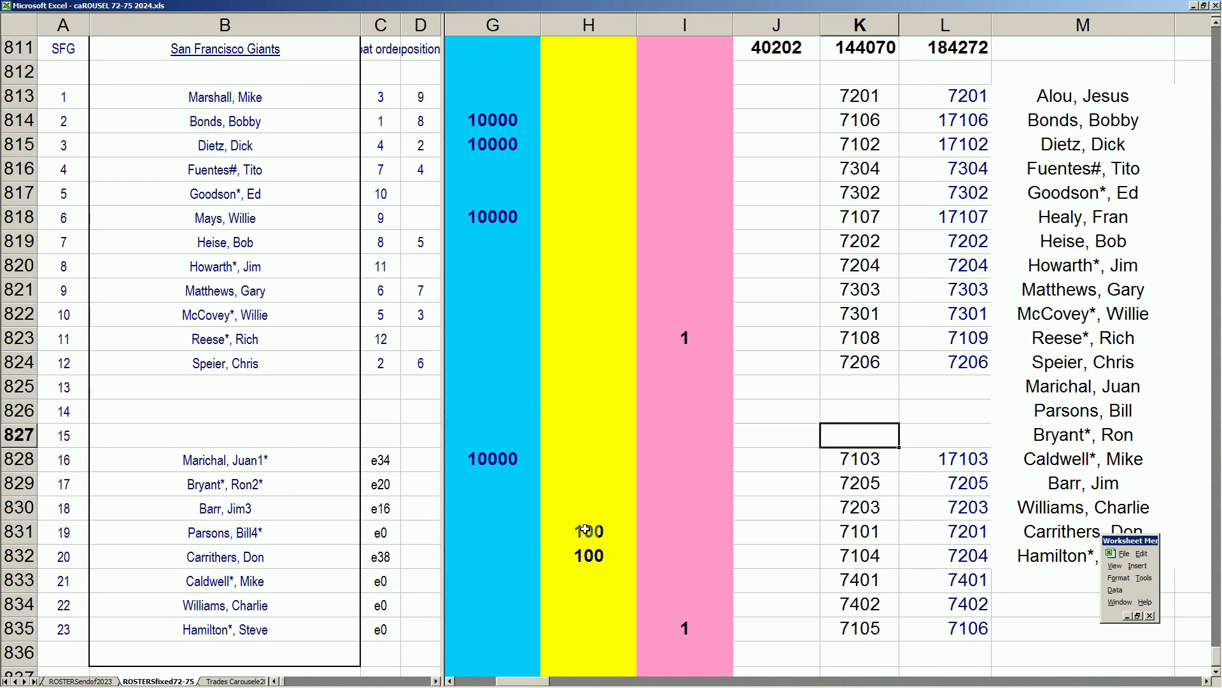
left_click(508, 177)
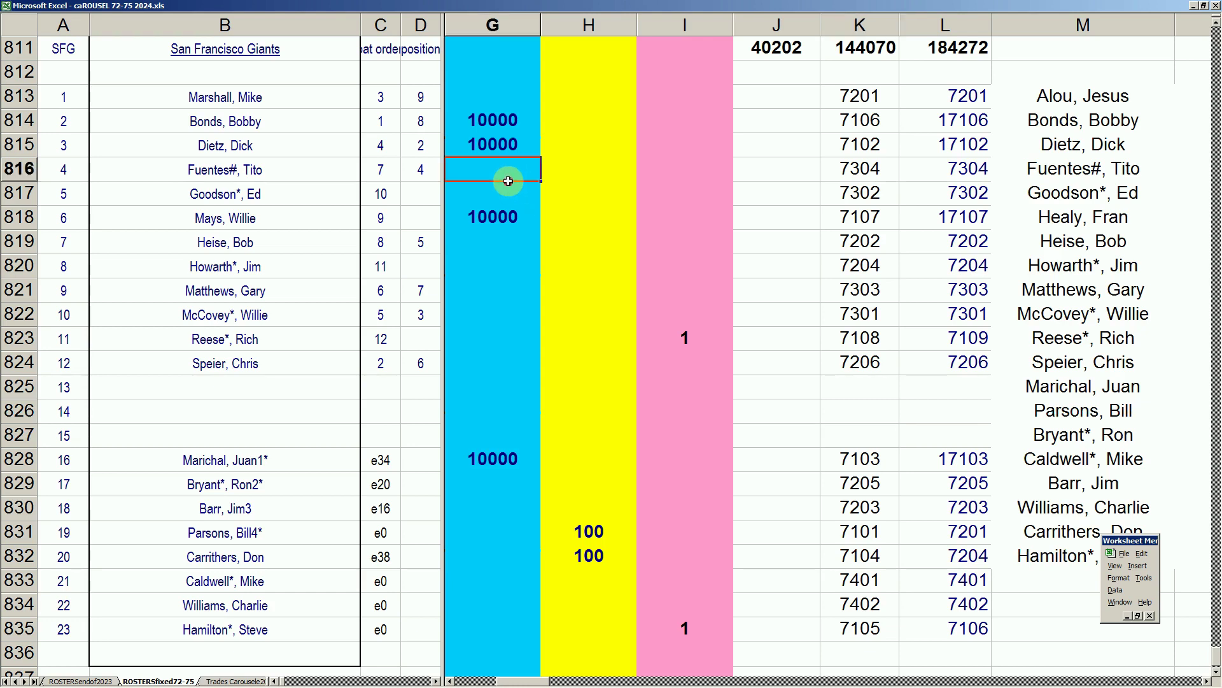